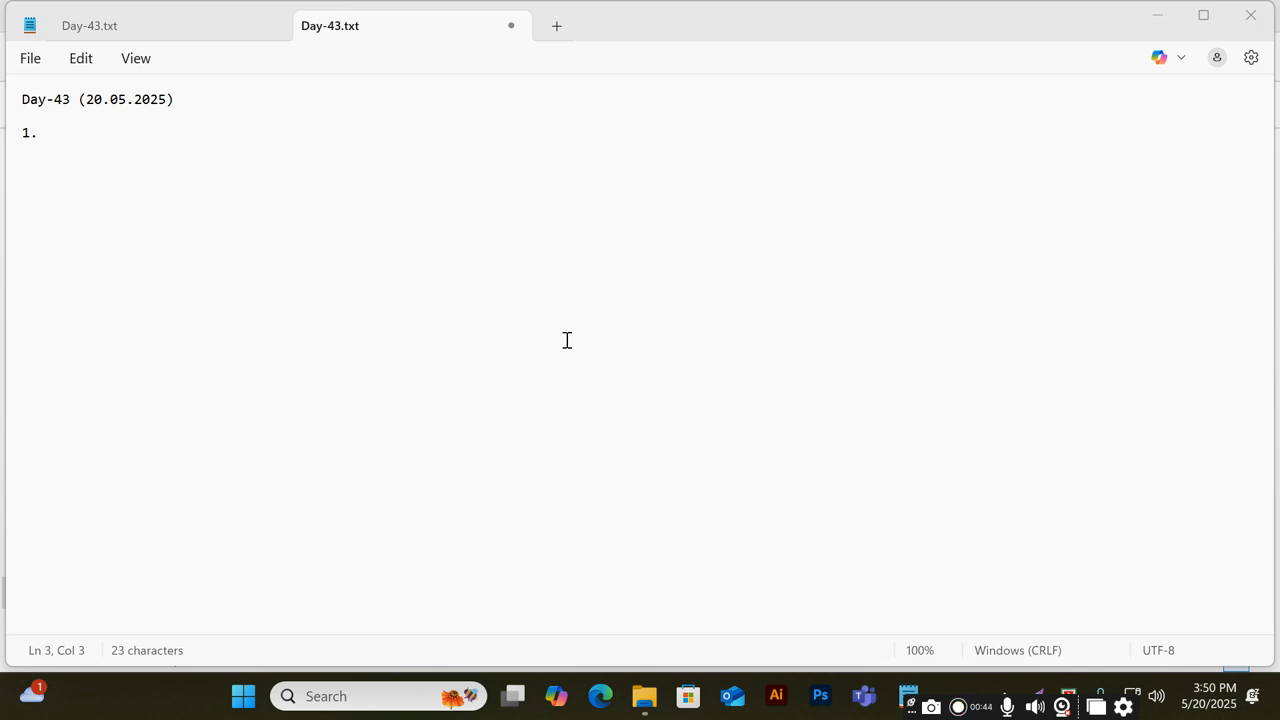
# Add the note "Pixel Connect with Website via GTM." after item 1 in the Day-43 text file
pyautogui.click(165, 147)
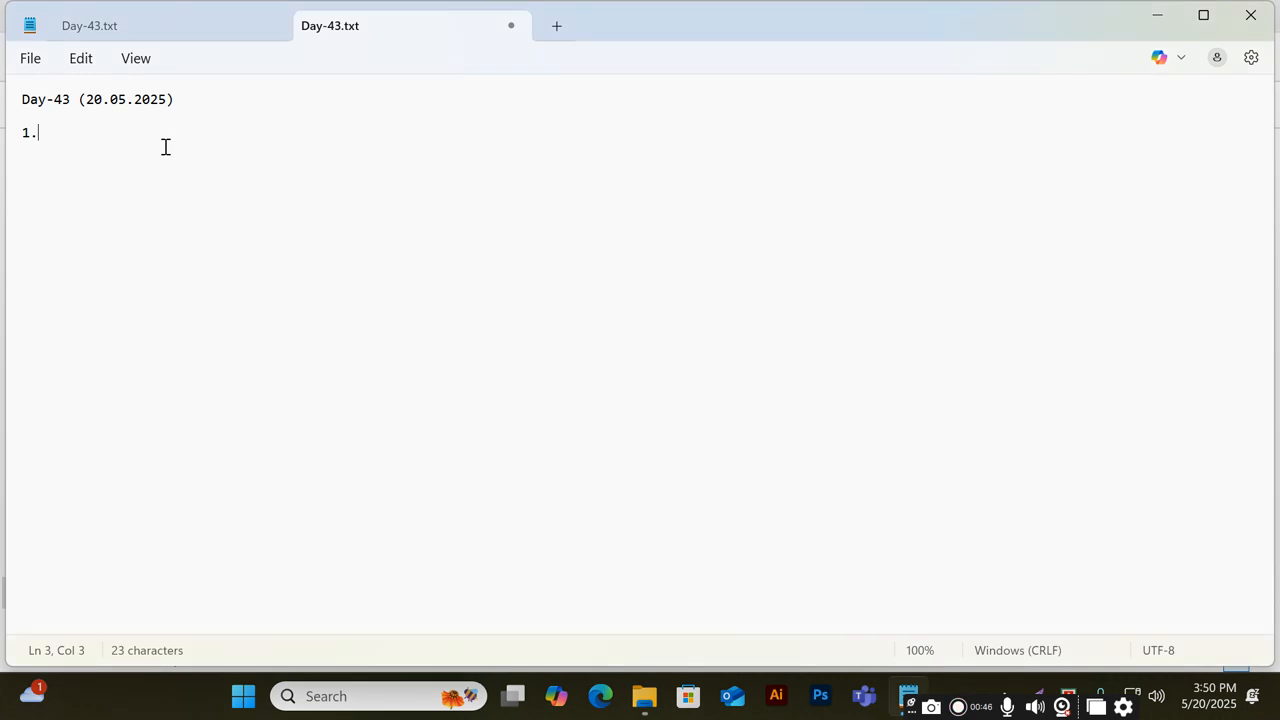
pyautogui.write('Pixel Connect with')
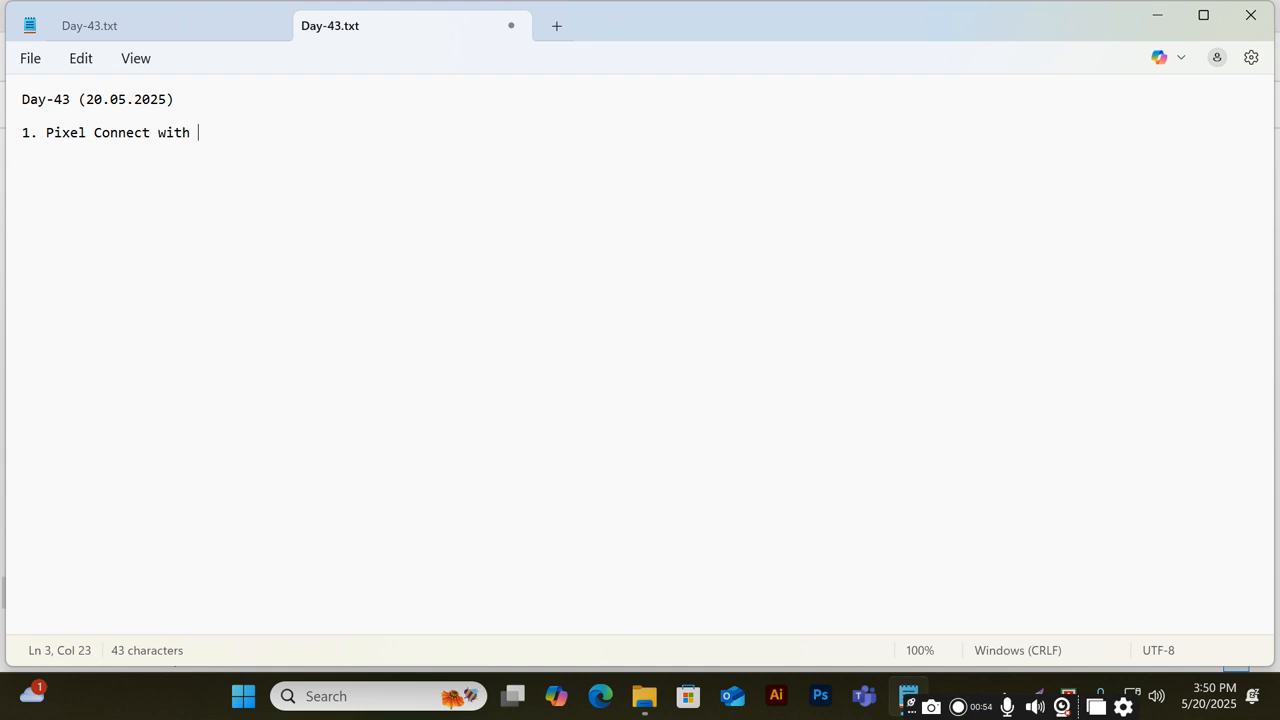
pyautogui.write(' Website ')
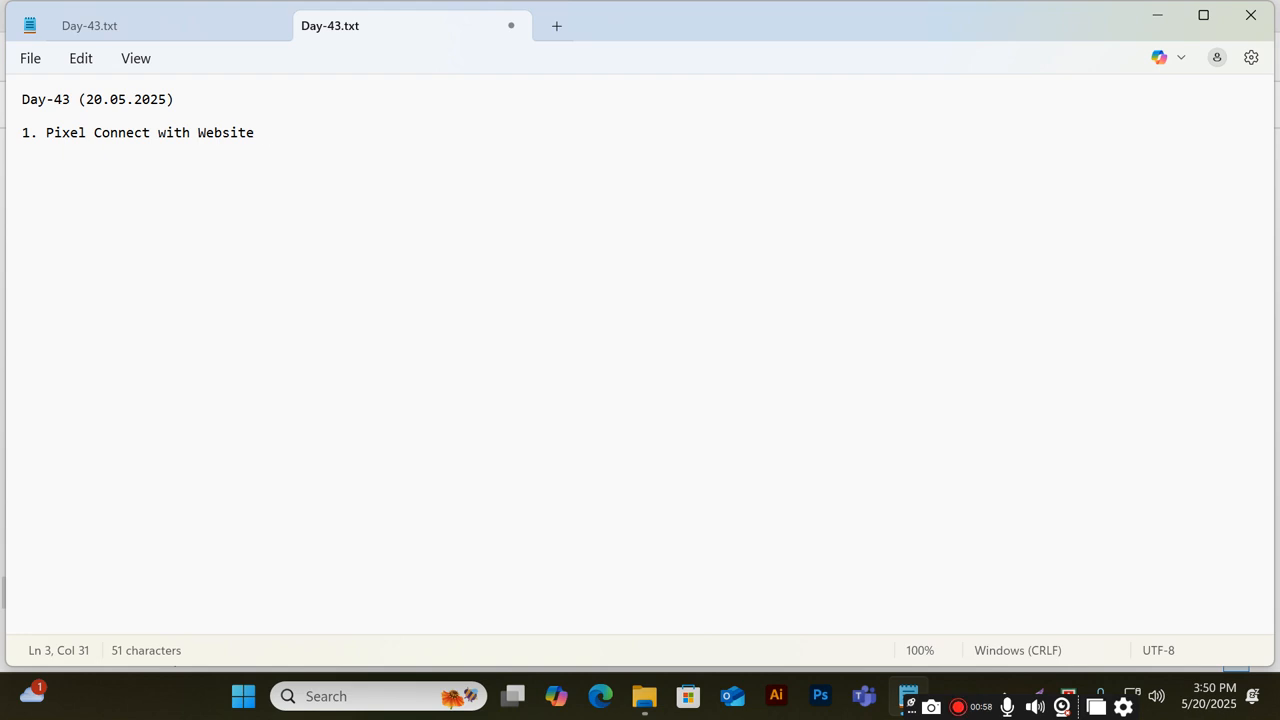
pyautogui.write('via GTM.')
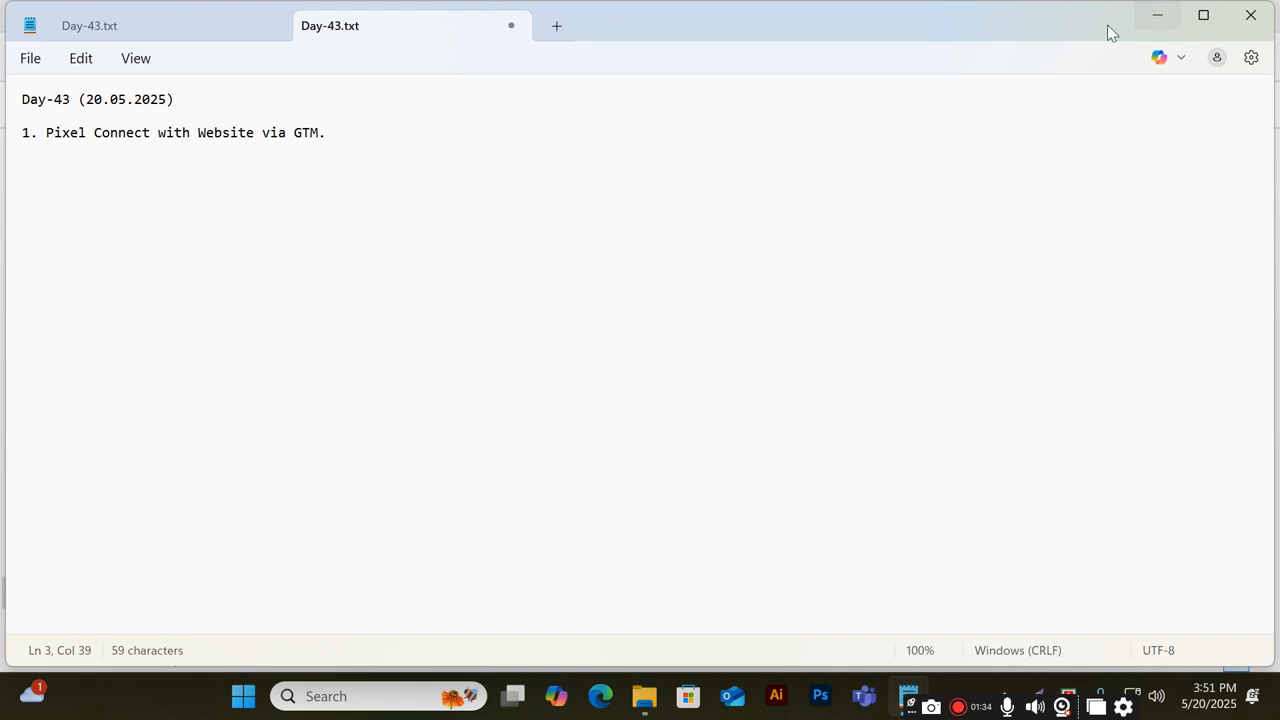
# Minimize the open windows and launch Google Chrome with the personal profile
pyautogui.click(1166, 17)
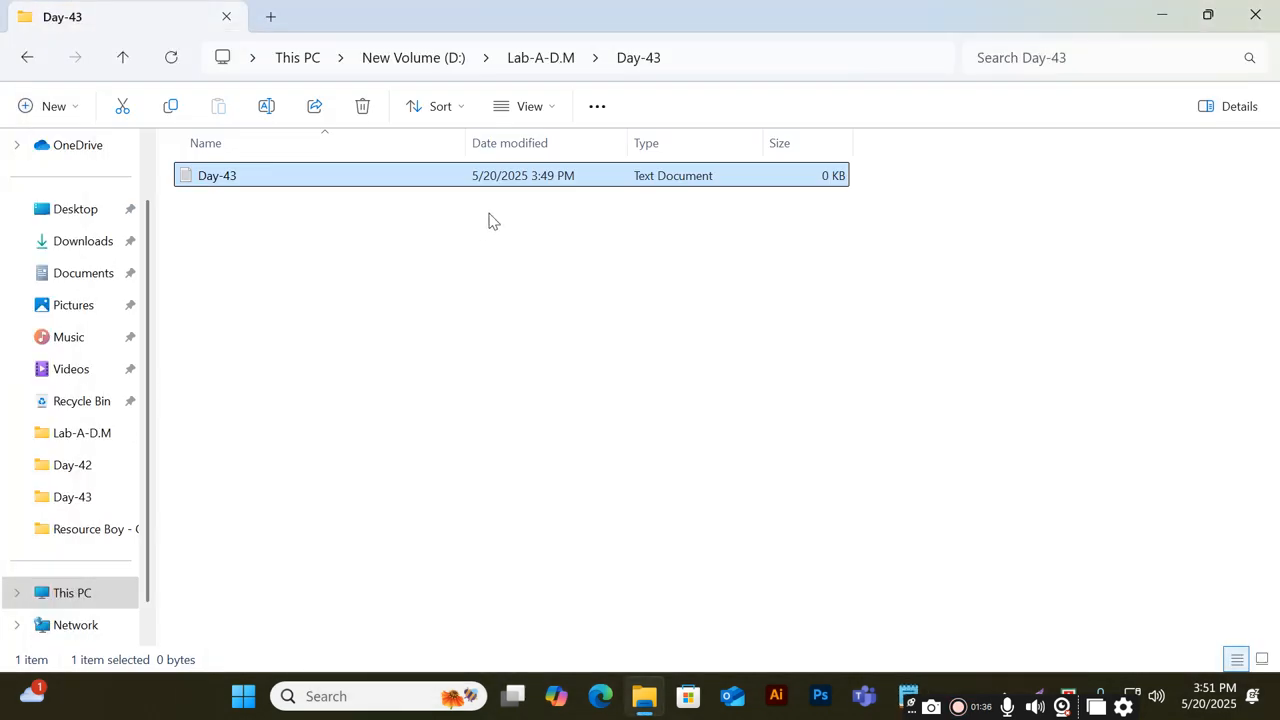
pyautogui.click(1161, 17)
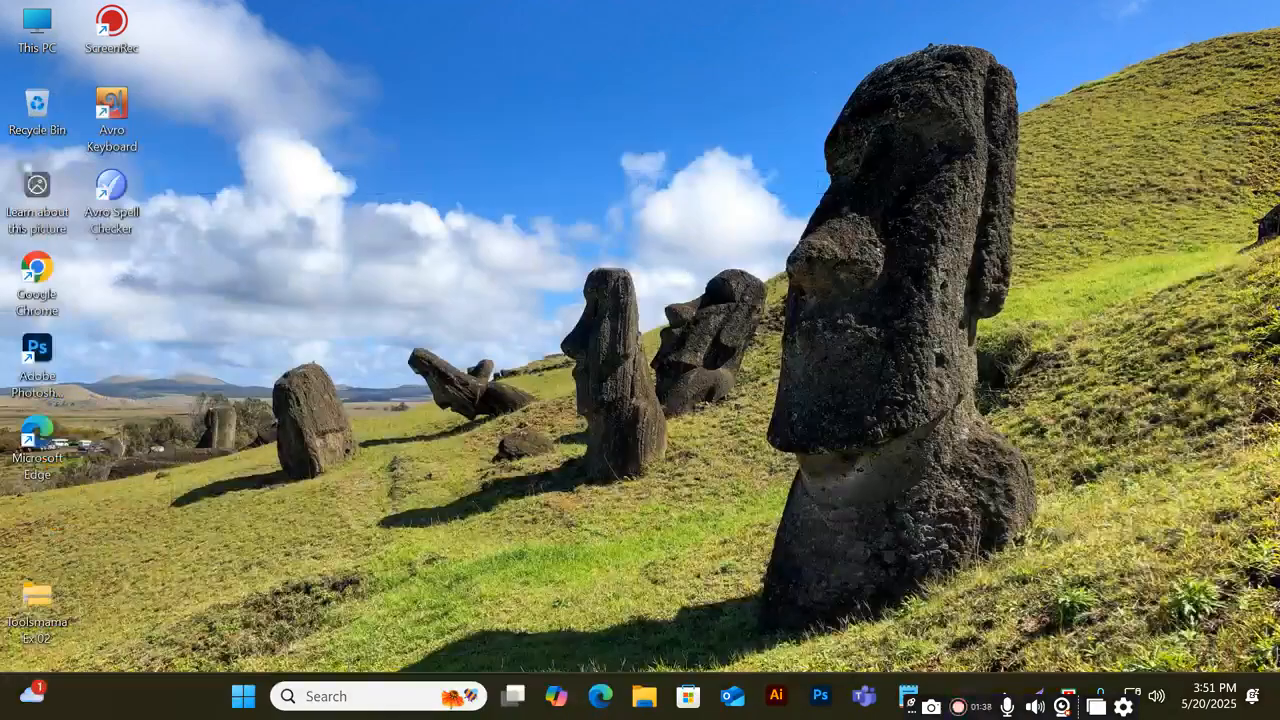
pyautogui.doubleClick(42, 305)
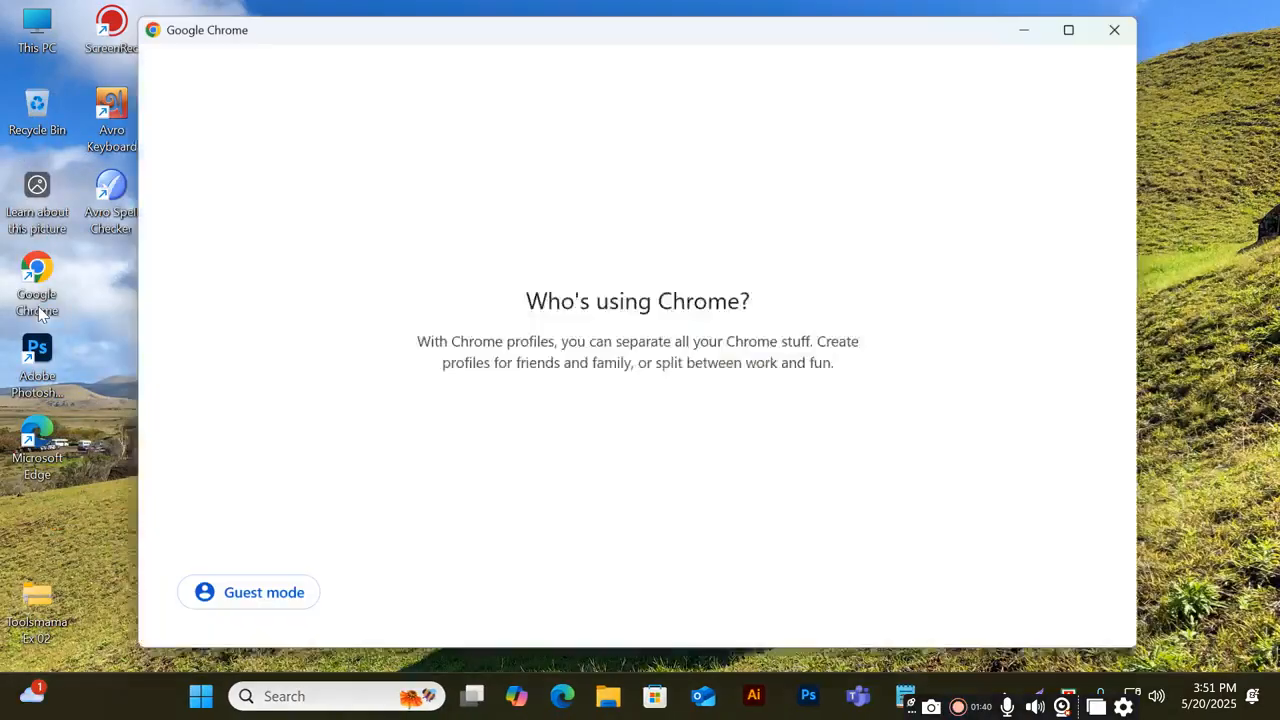
pyautogui.click(397, 433)
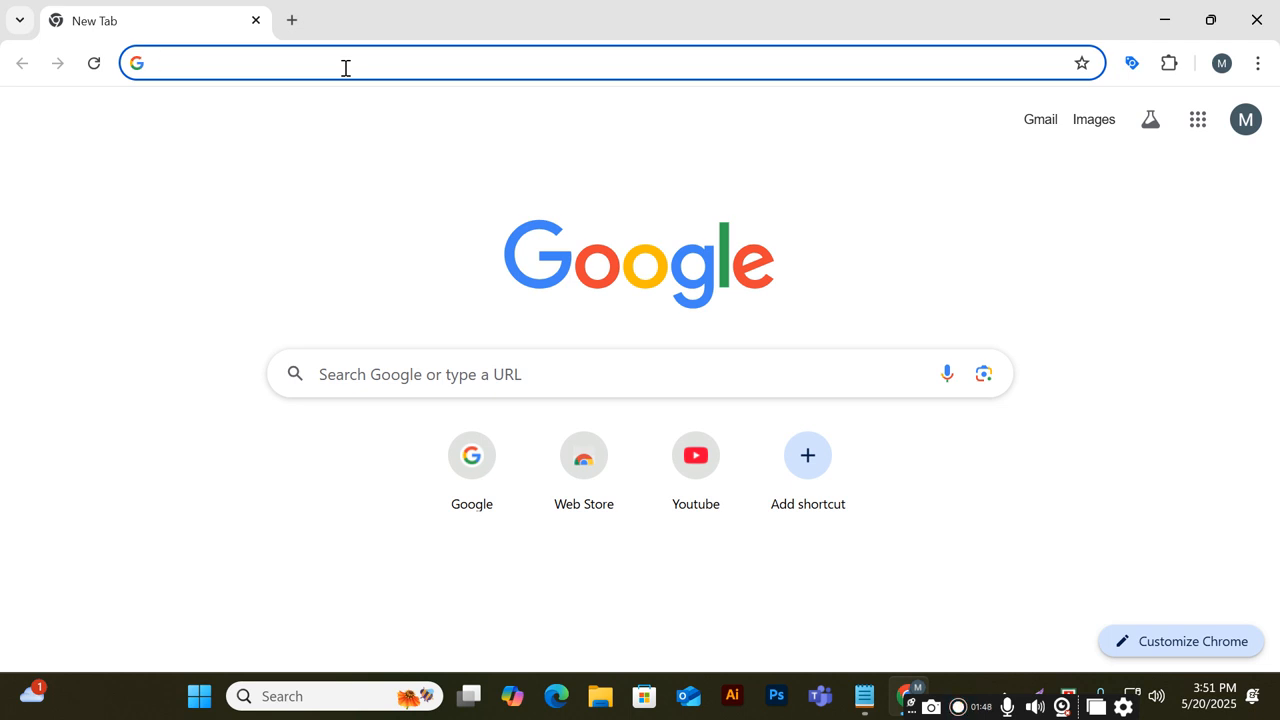
# Search for Google Tag Manager and open the Digital Solution container's workspace
pyautogui.write('google Tag manaager')
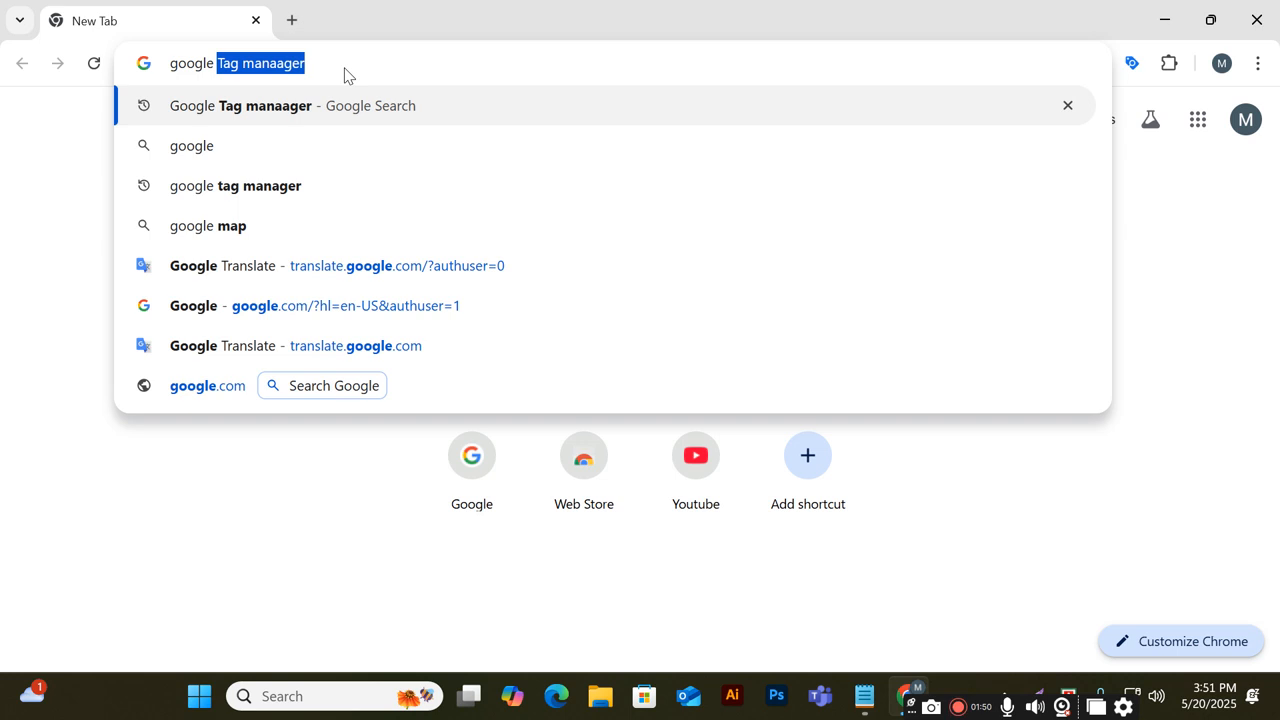
pyautogui.press('Right')
pyautogui.press('Return')
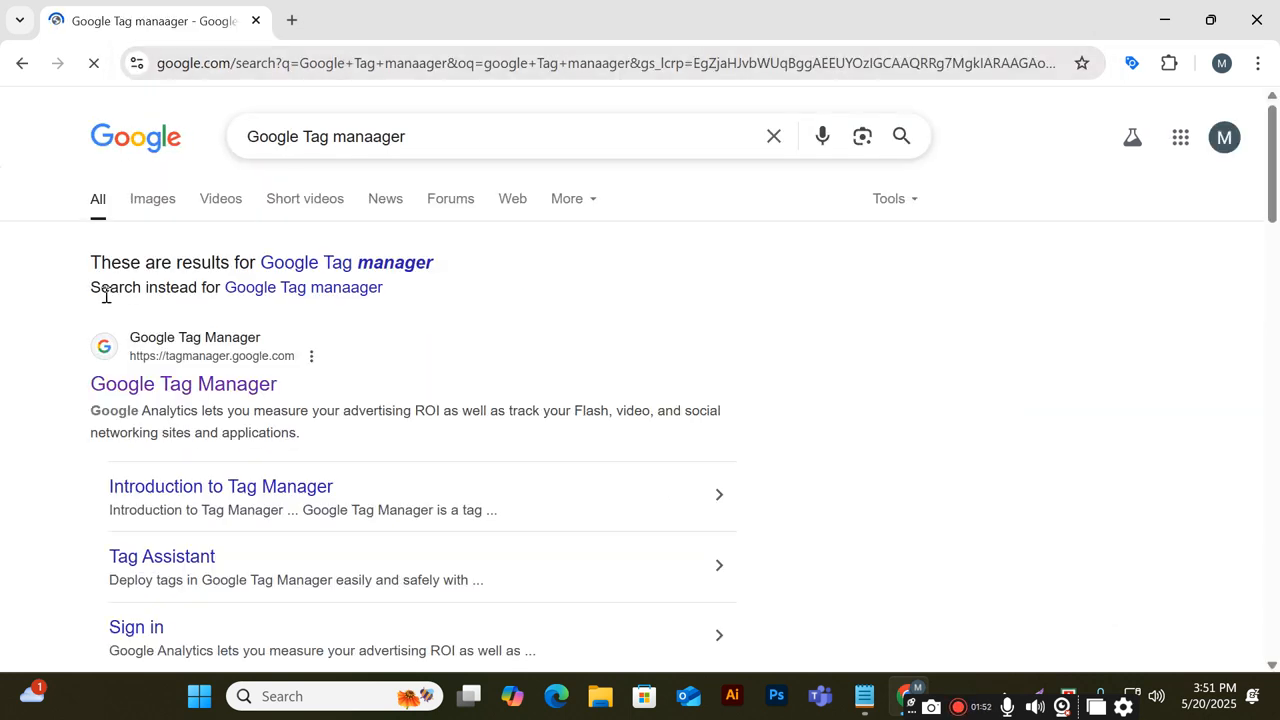
pyautogui.click(156, 397)
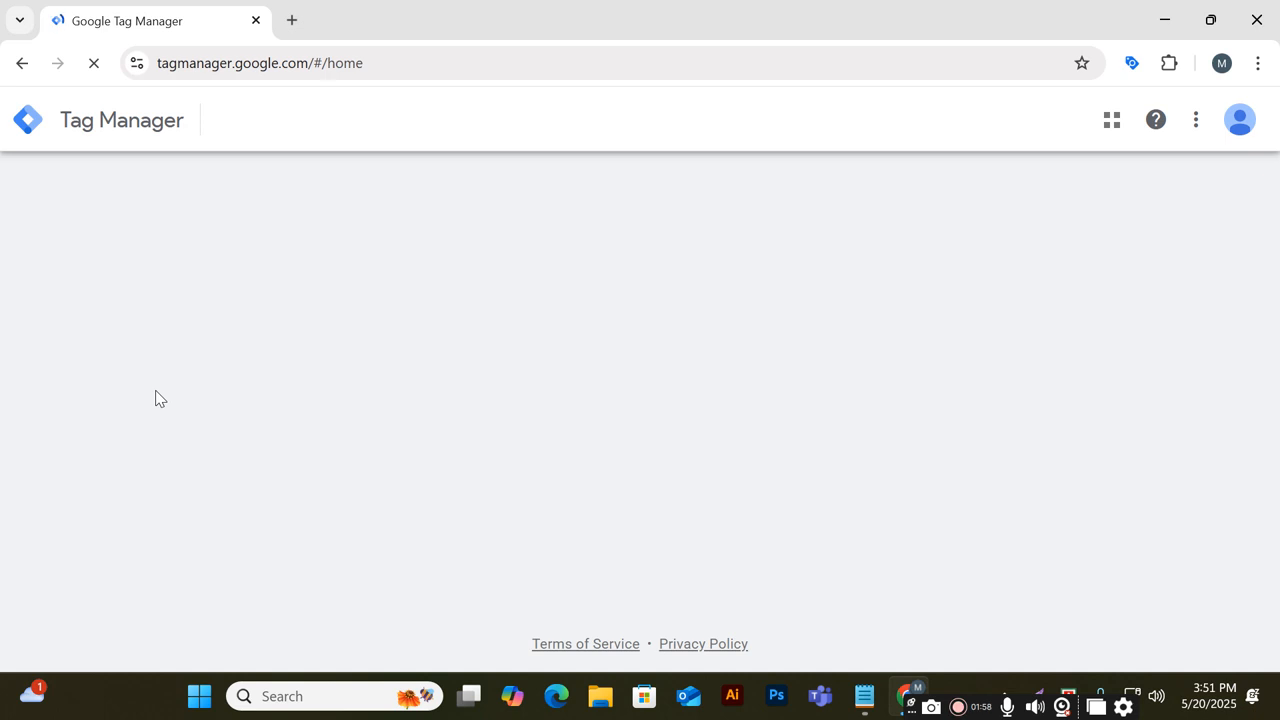
pyautogui.click(320, 376)
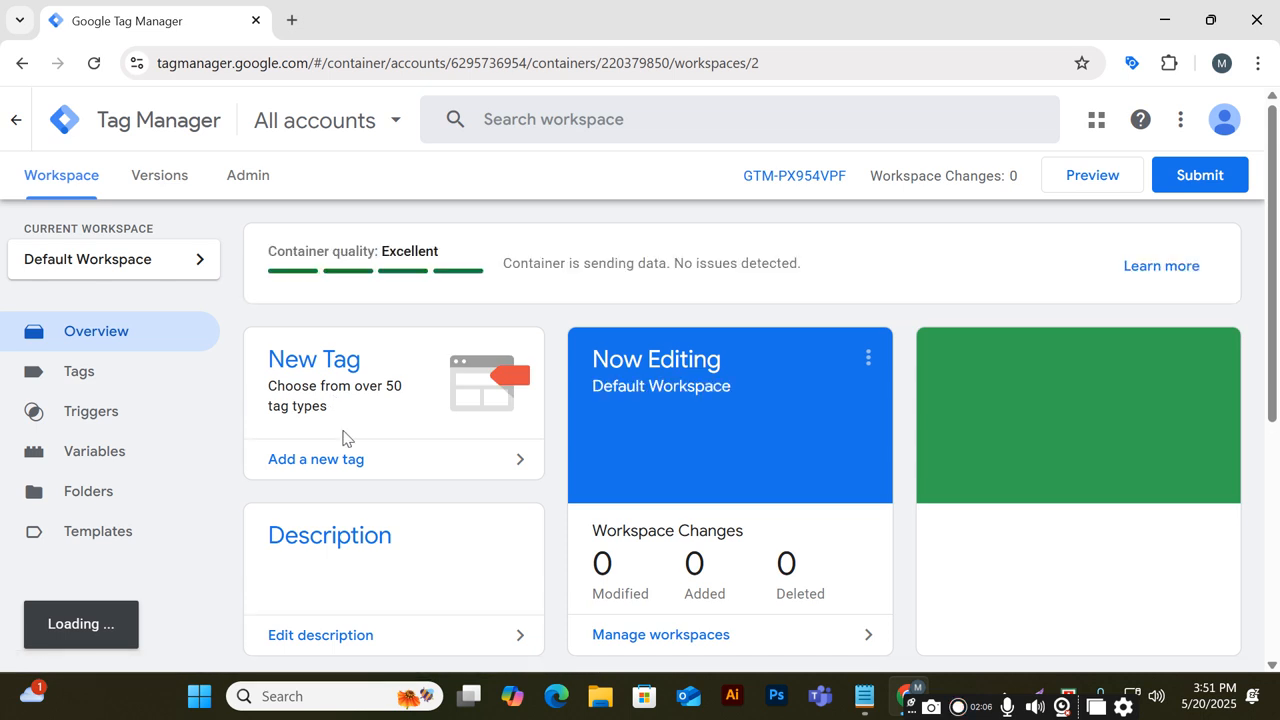
# In a new tab, open the Pantheon dashboard by searching for pantheon.io and following its result
pyautogui.click(289, 29)
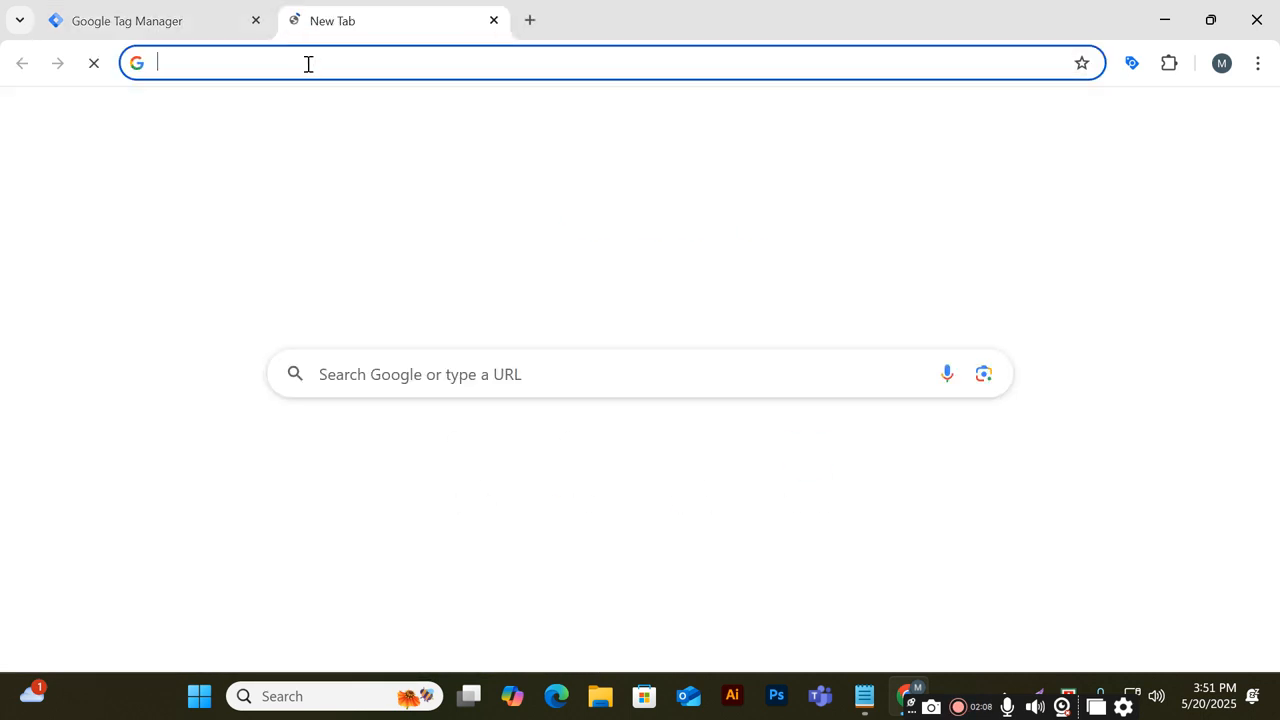
pyautogui.write('pa')
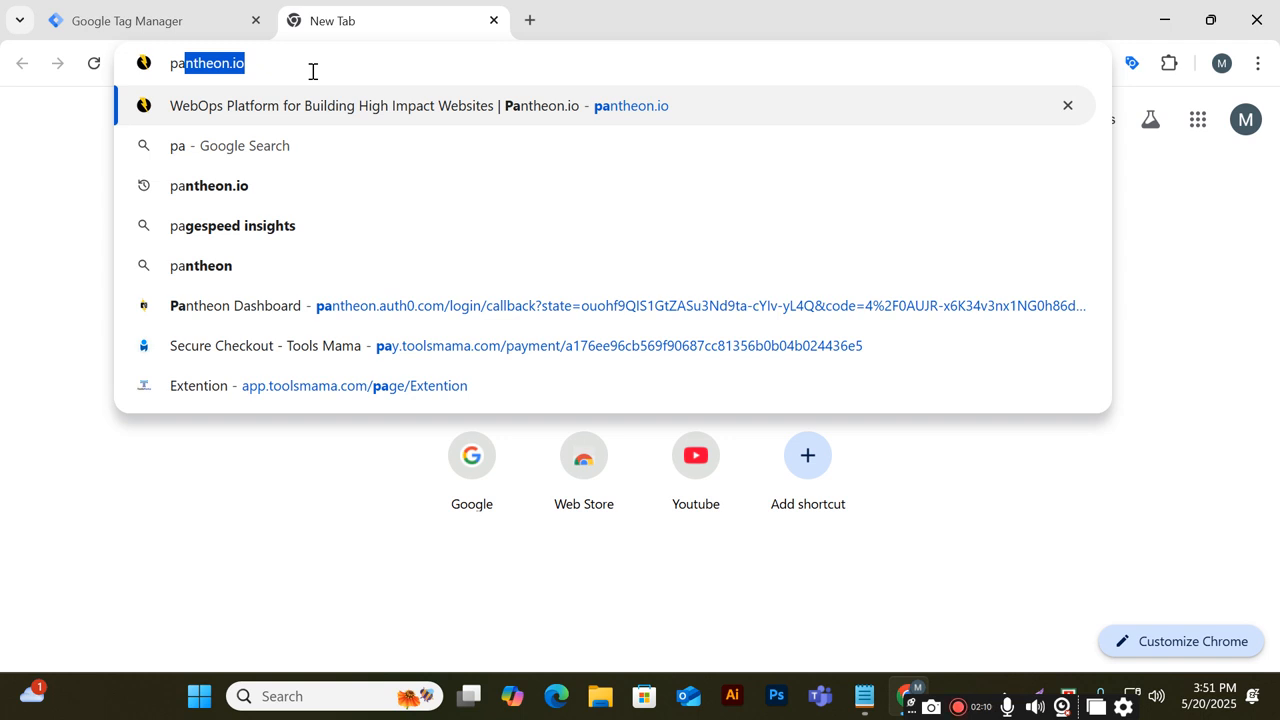
pyautogui.click(428, 310)
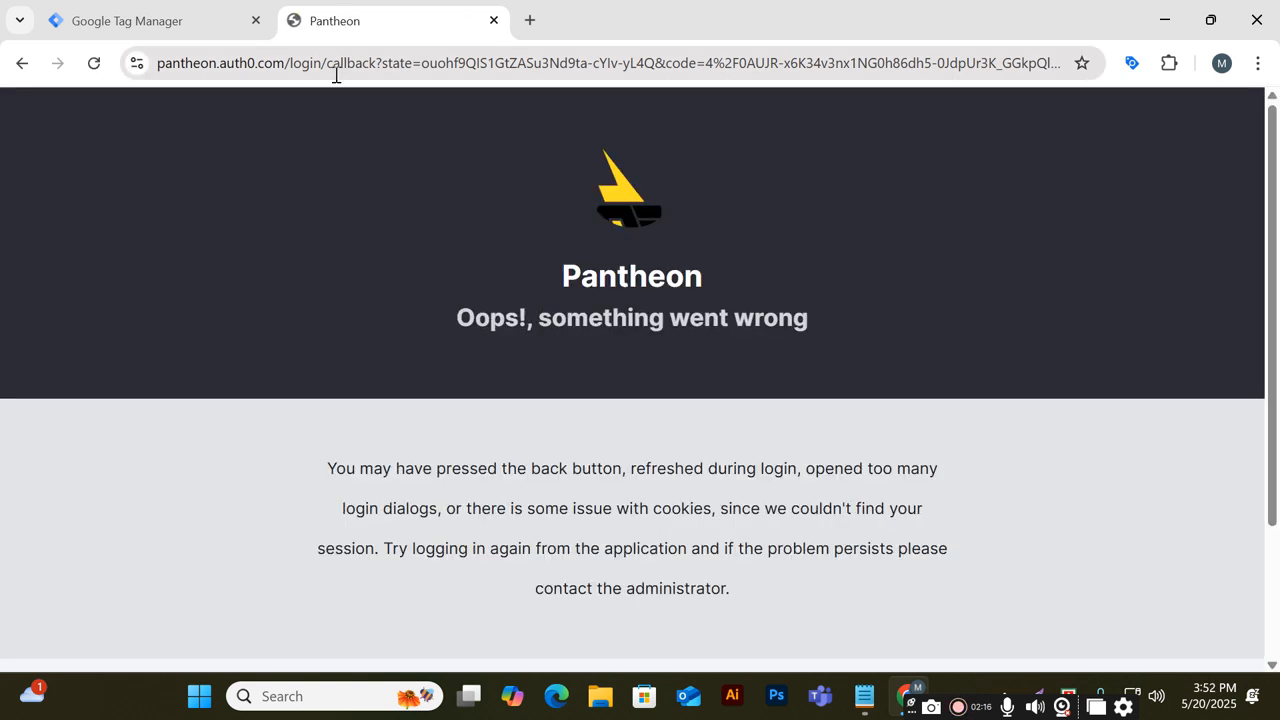
pyautogui.click(290, 62)
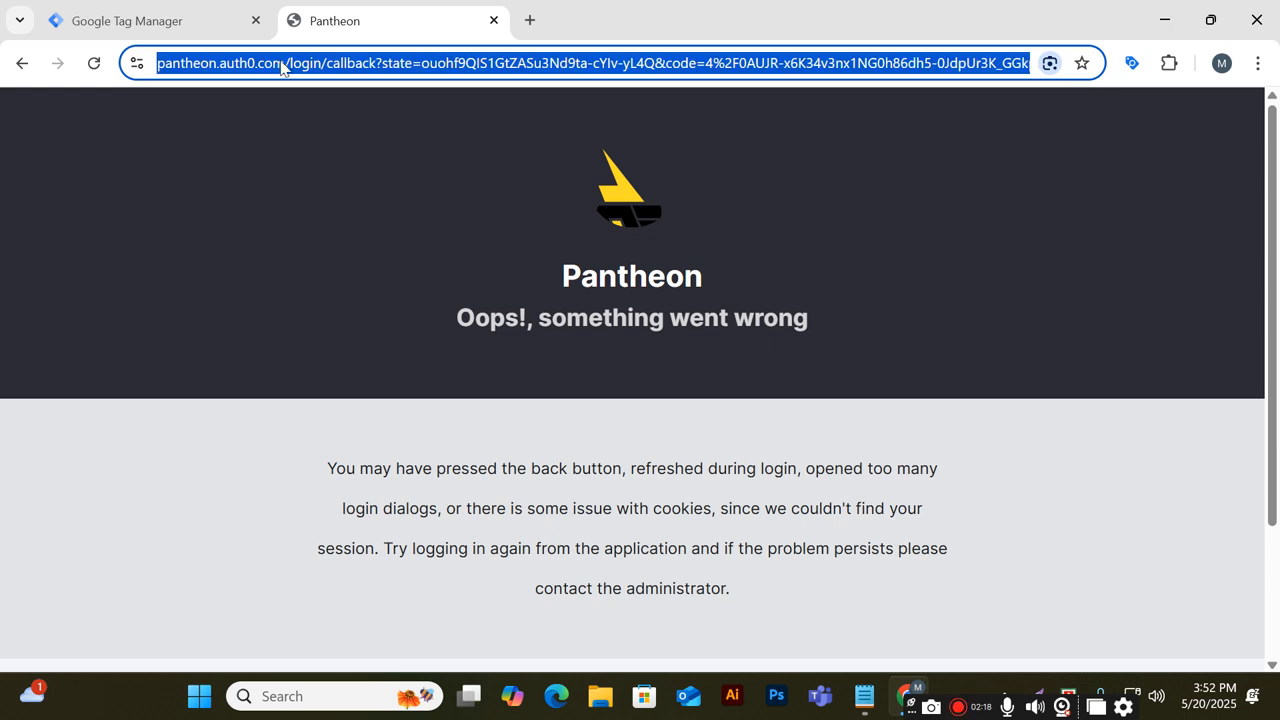
pyautogui.click(24, 66)
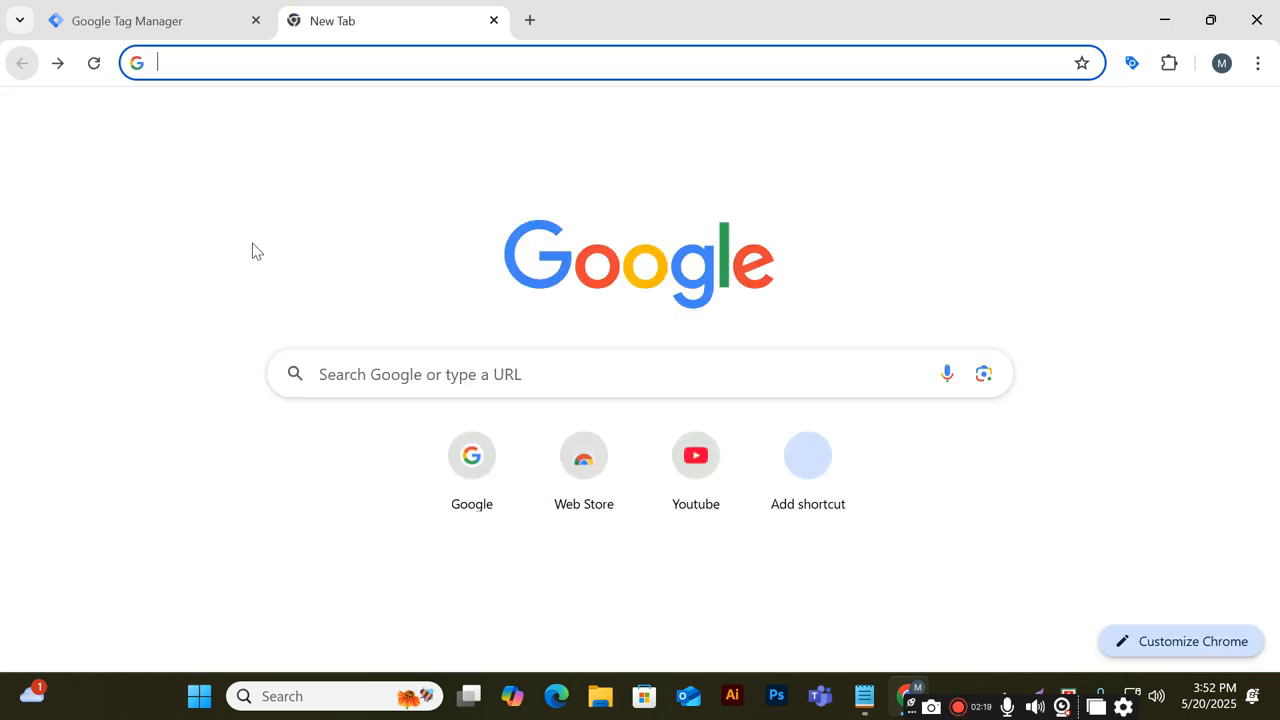
pyautogui.click(297, 60)
pyautogui.write('pantheon.io')
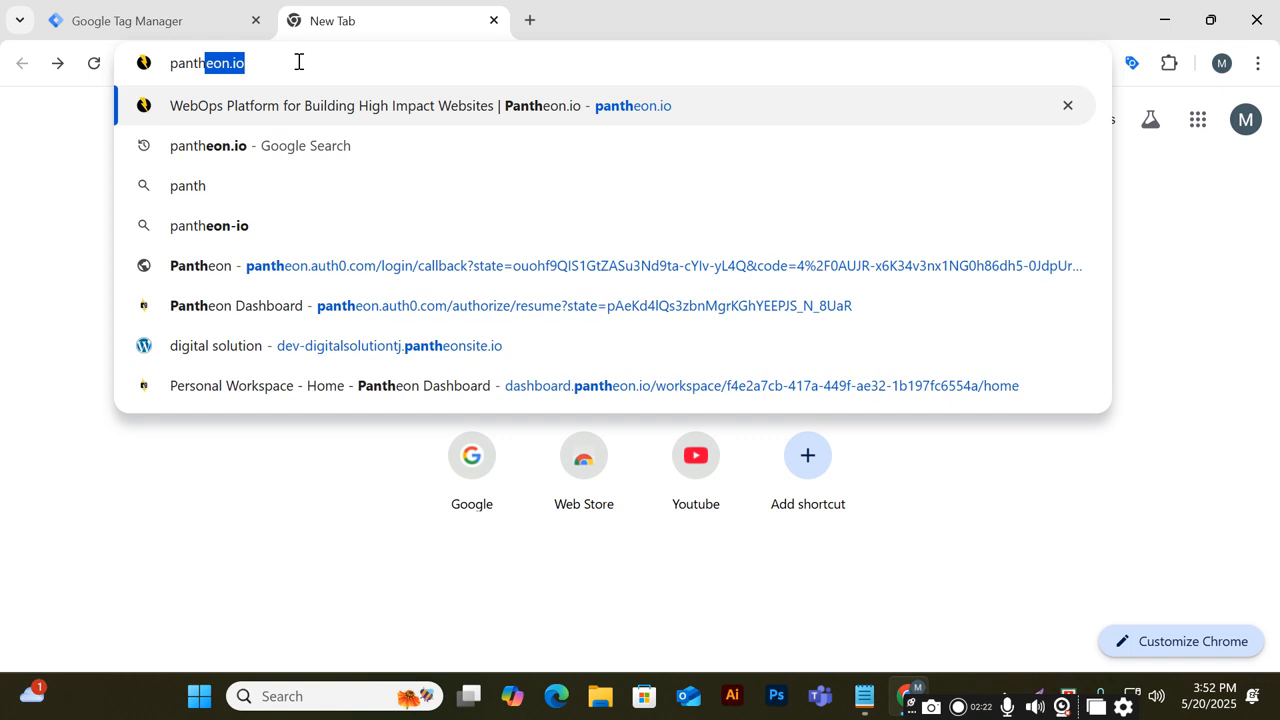
pyautogui.click(295, 140)
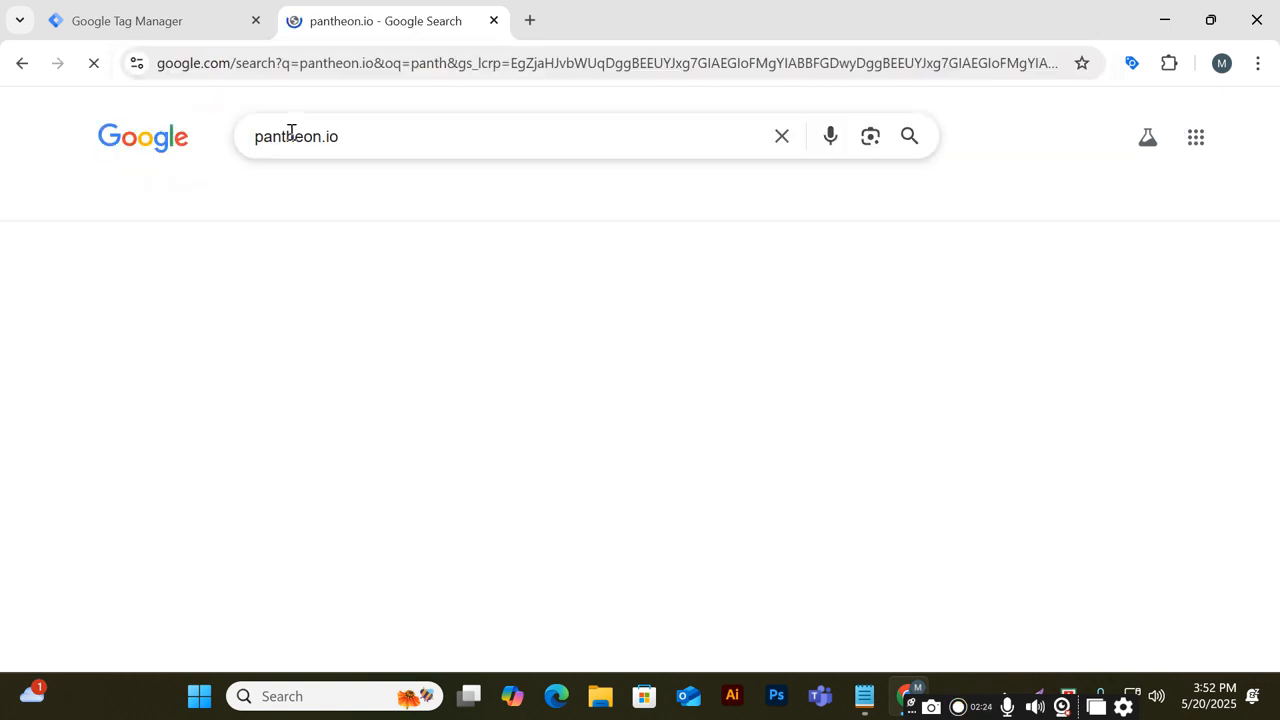
pyautogui.scroll(-6, 243, 332)
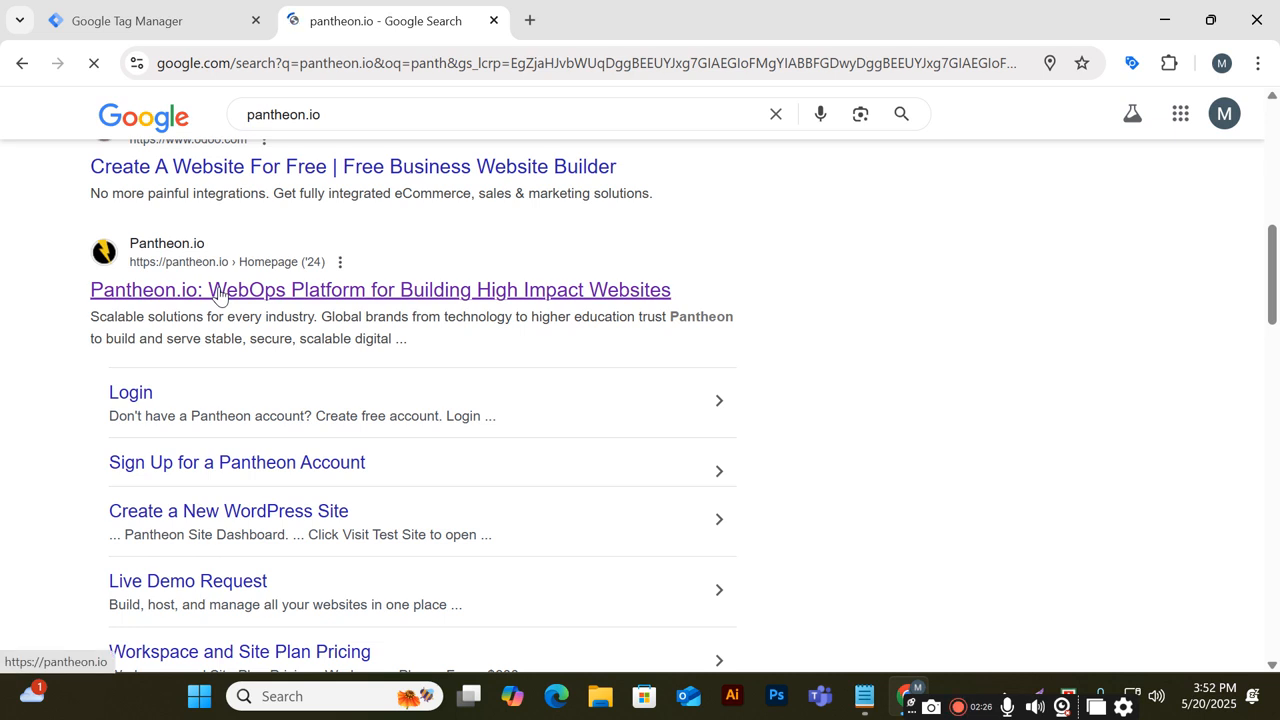
pyautogui.click(218, 293)
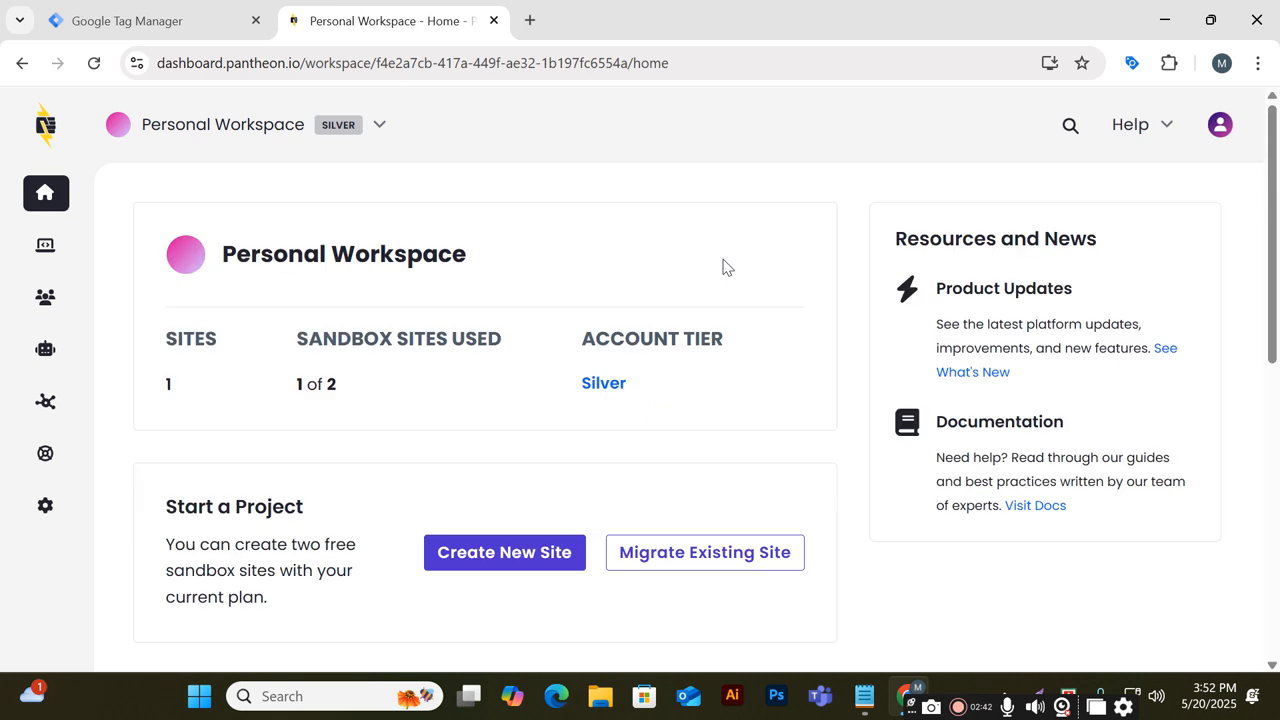
# Open the digitalsolutiontj site from the sites list and launch its development site
pyautogui.click(46, 262)
pyautogui.click(505, 400)
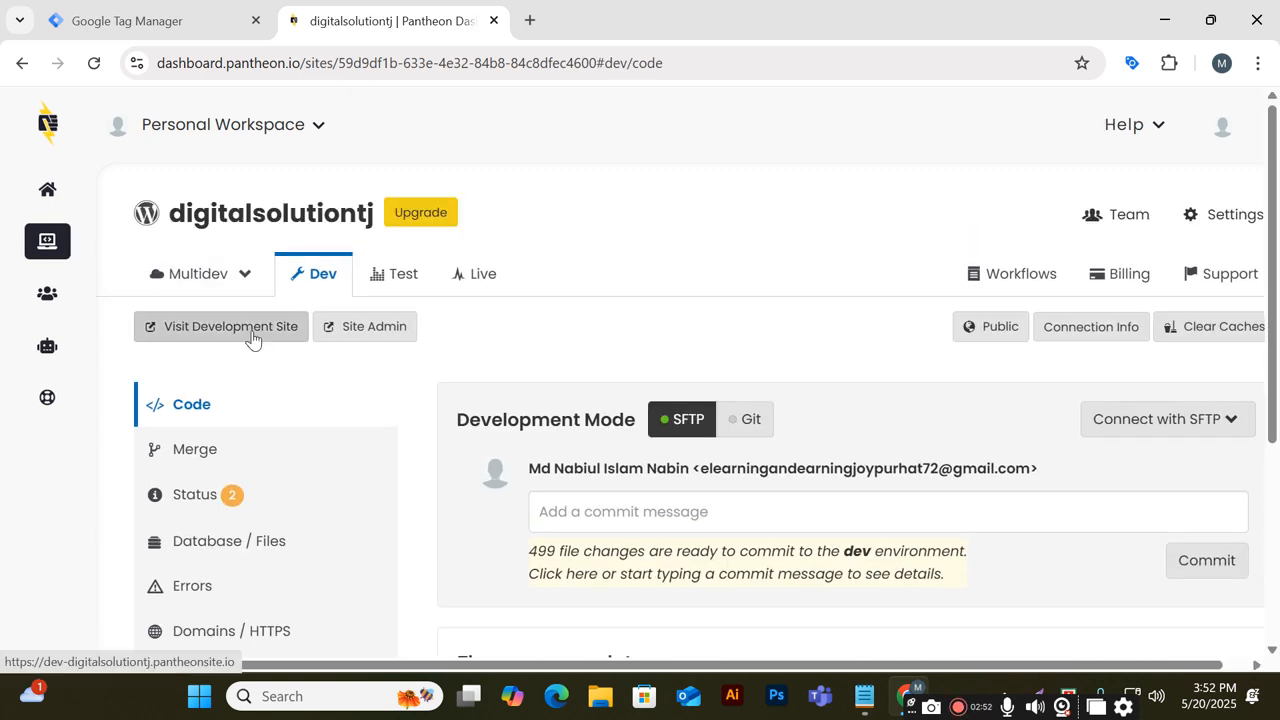
pyautogui.click(252, 338)
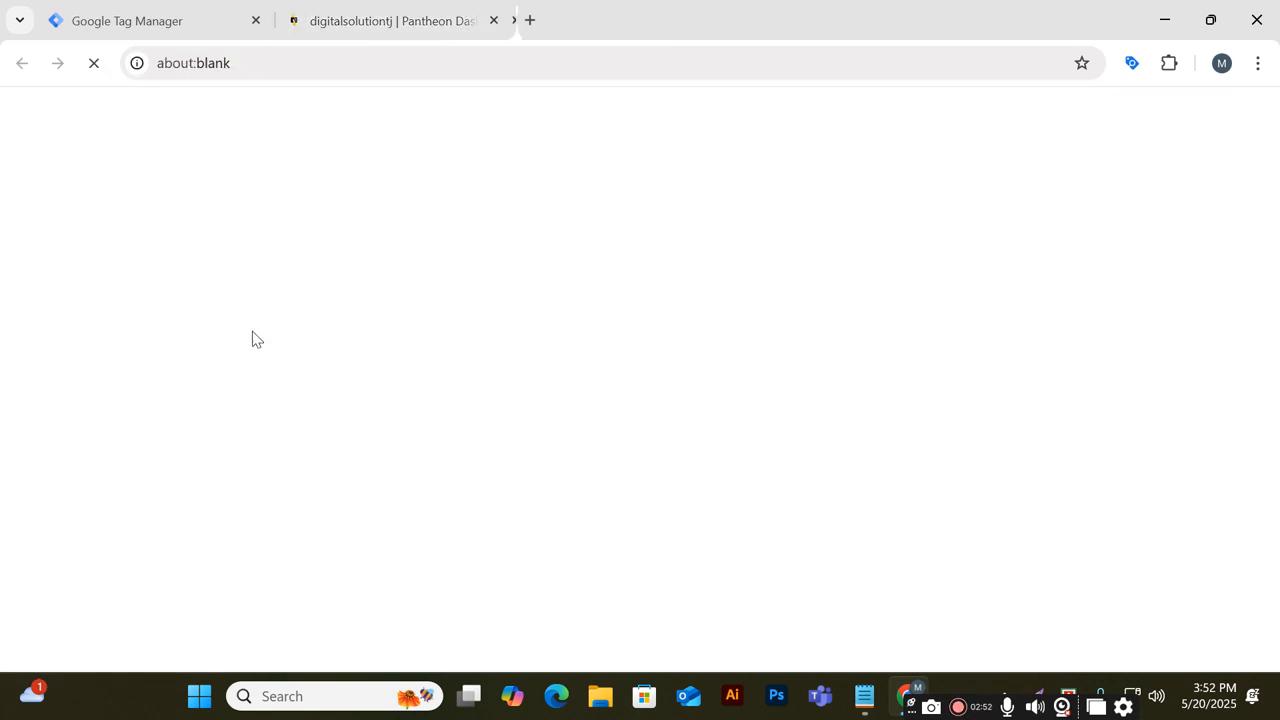
# Close the Pantheon dashboard tab and select the development site's address before returning to Tag Manager
pyautogui.click(492, 20)
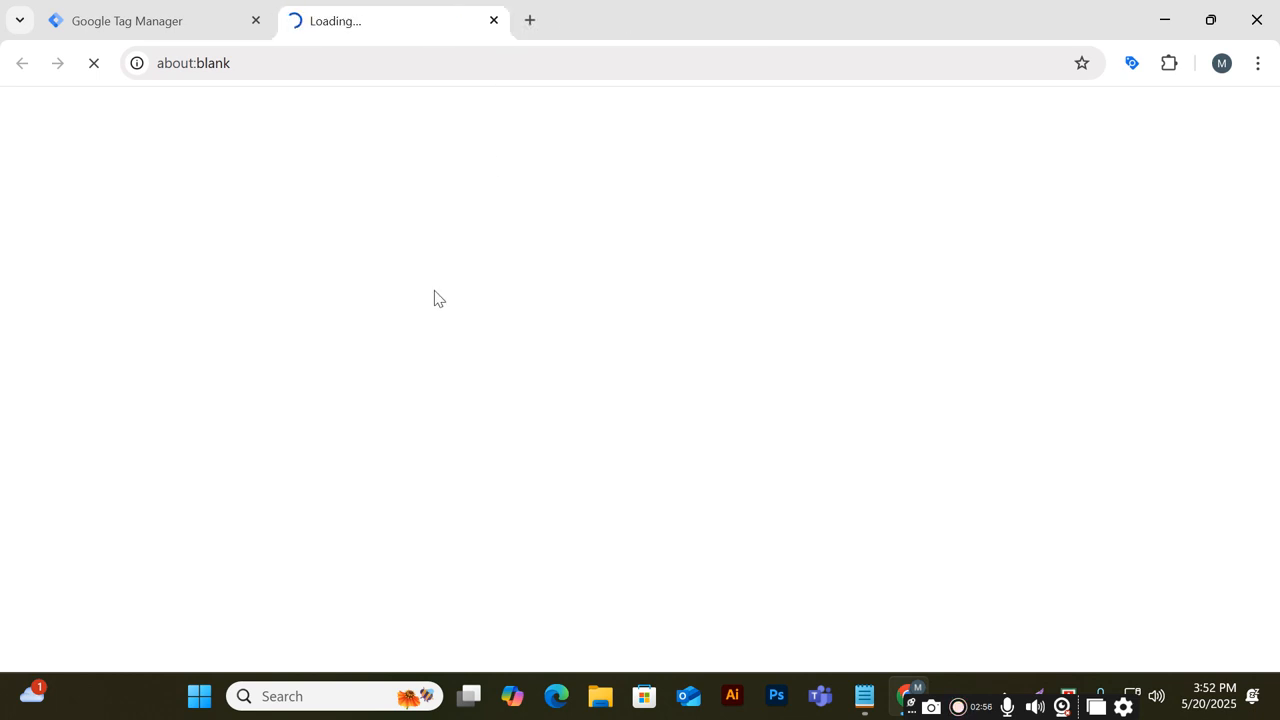
pyautogui.click(92, 30)
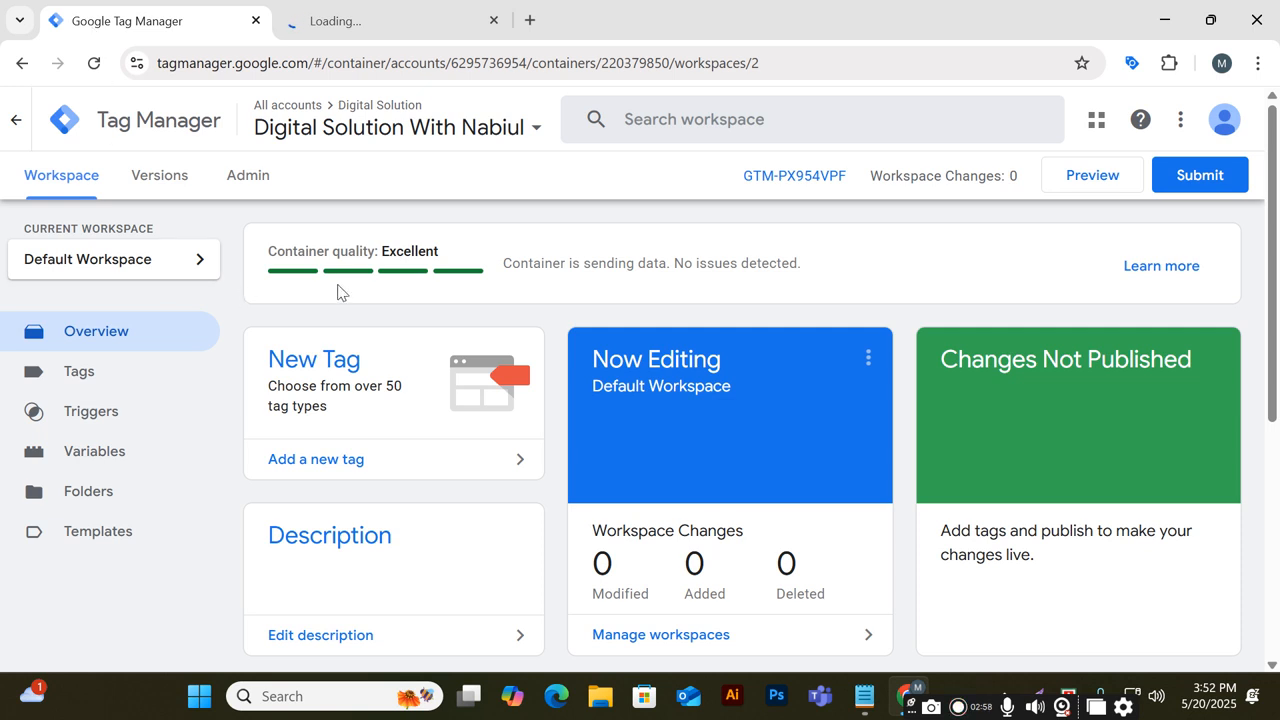
pyautogui.click(358, 26)
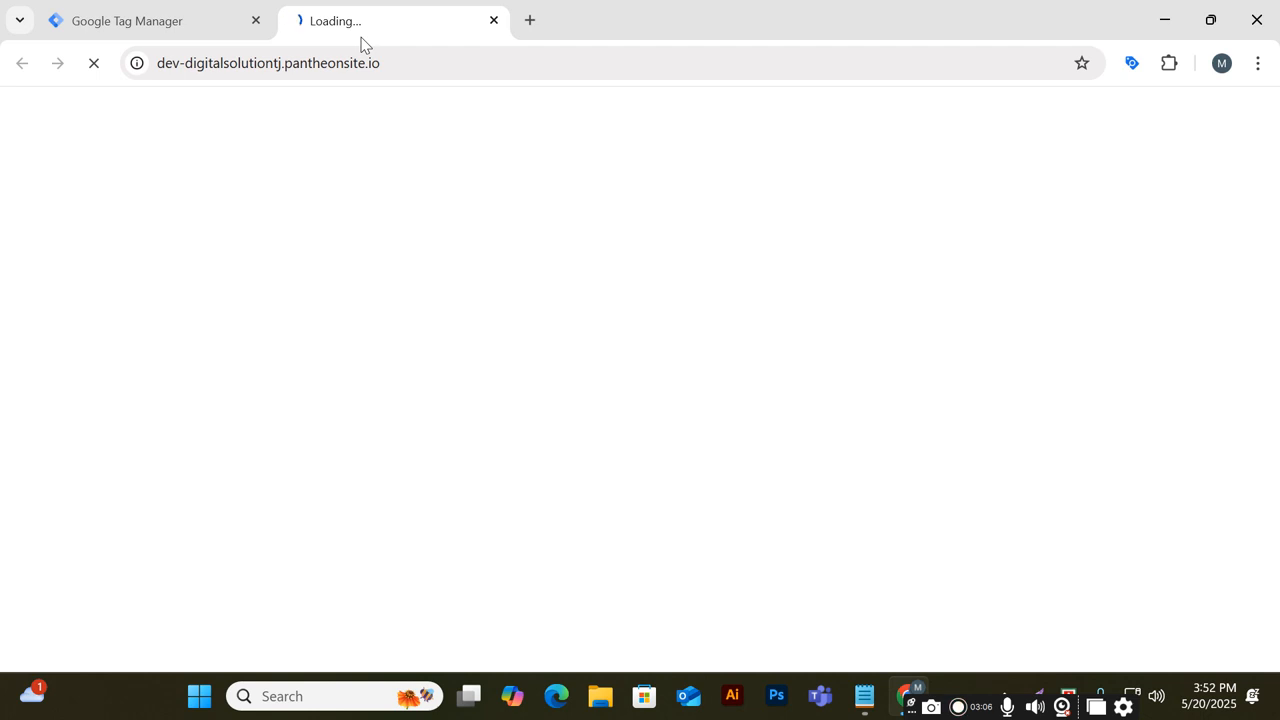
pyautogui.click(412, 67)
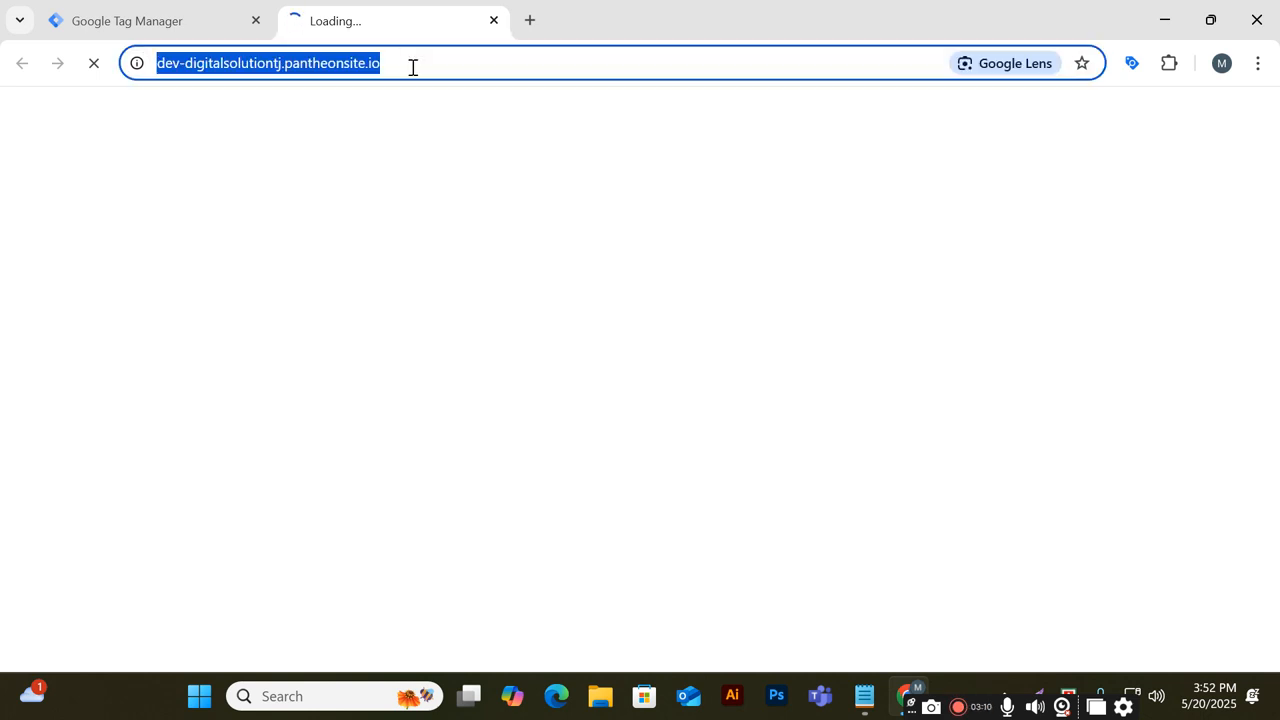
pyautogui.click(180, 16)
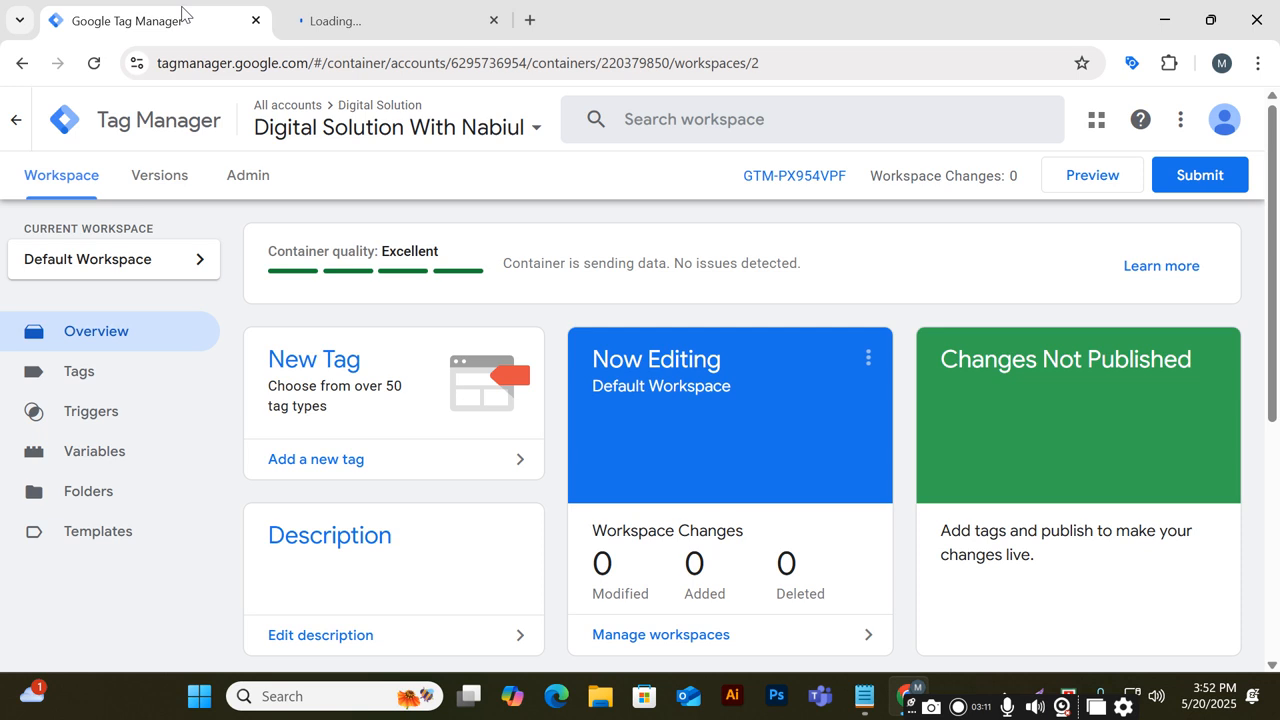
pyautogui.click(1086, 174)
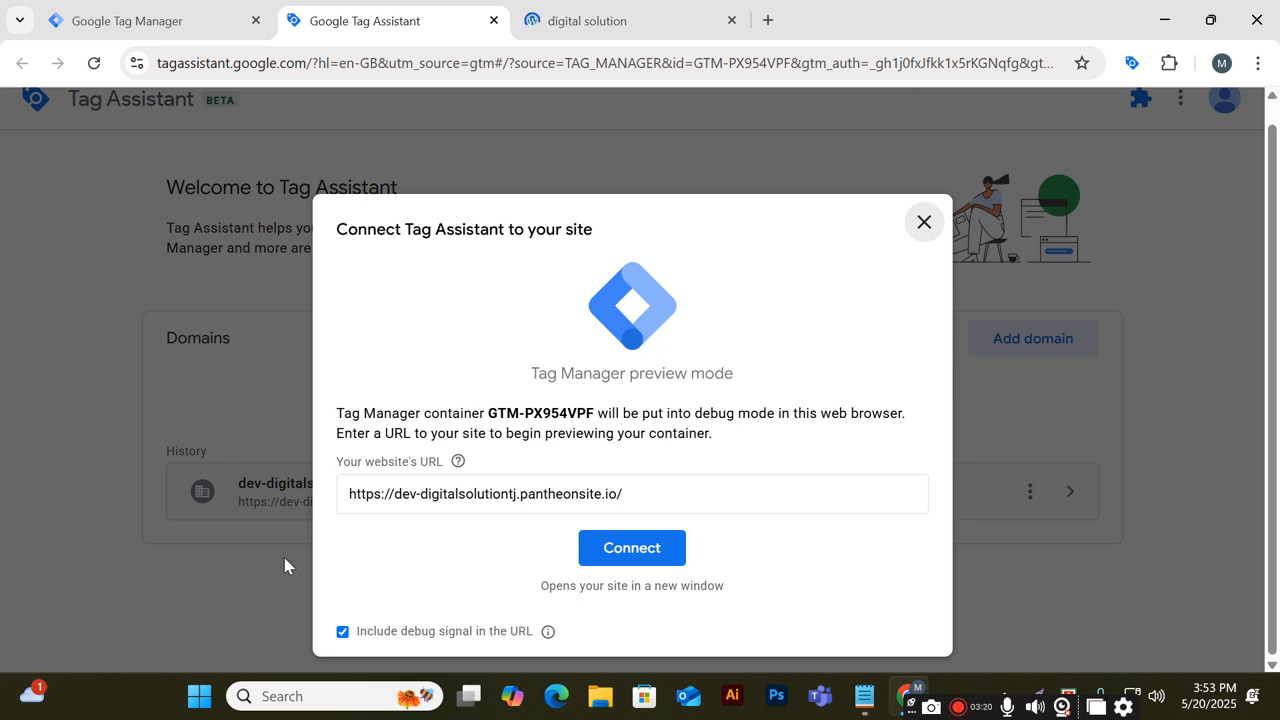
pyautogui.click(603, 548)
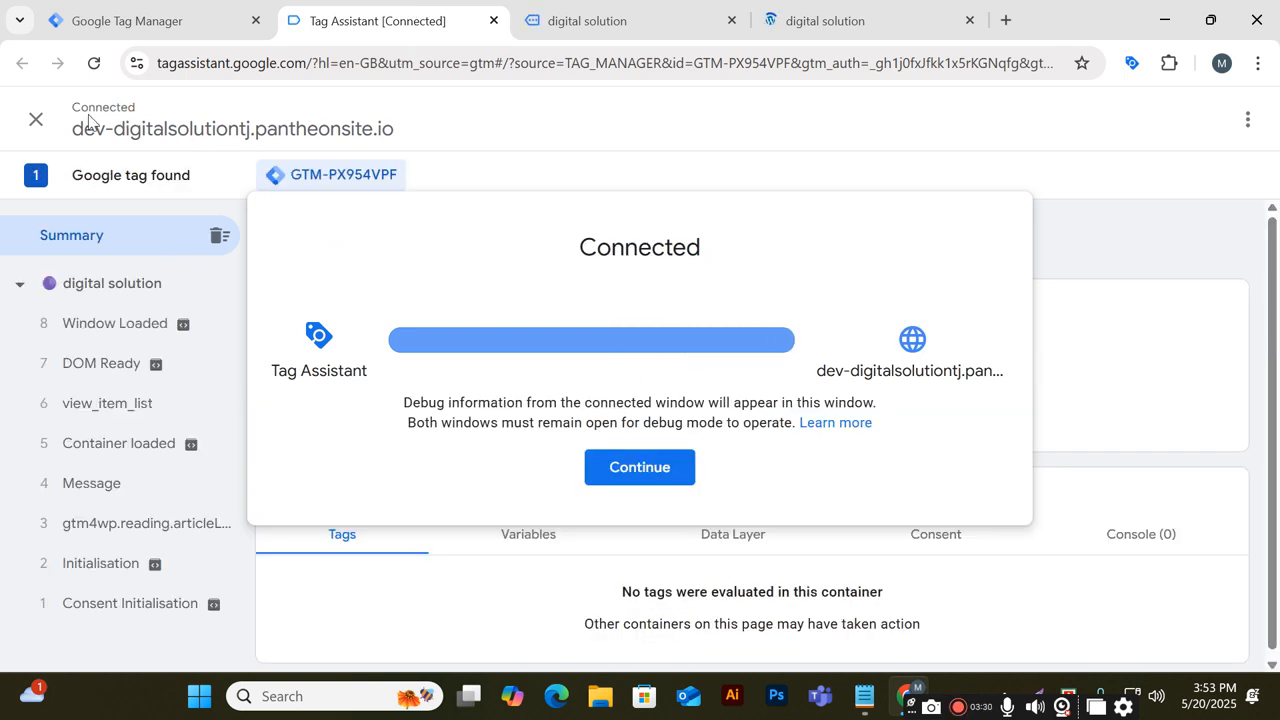
pyautogui.click(636, 470)
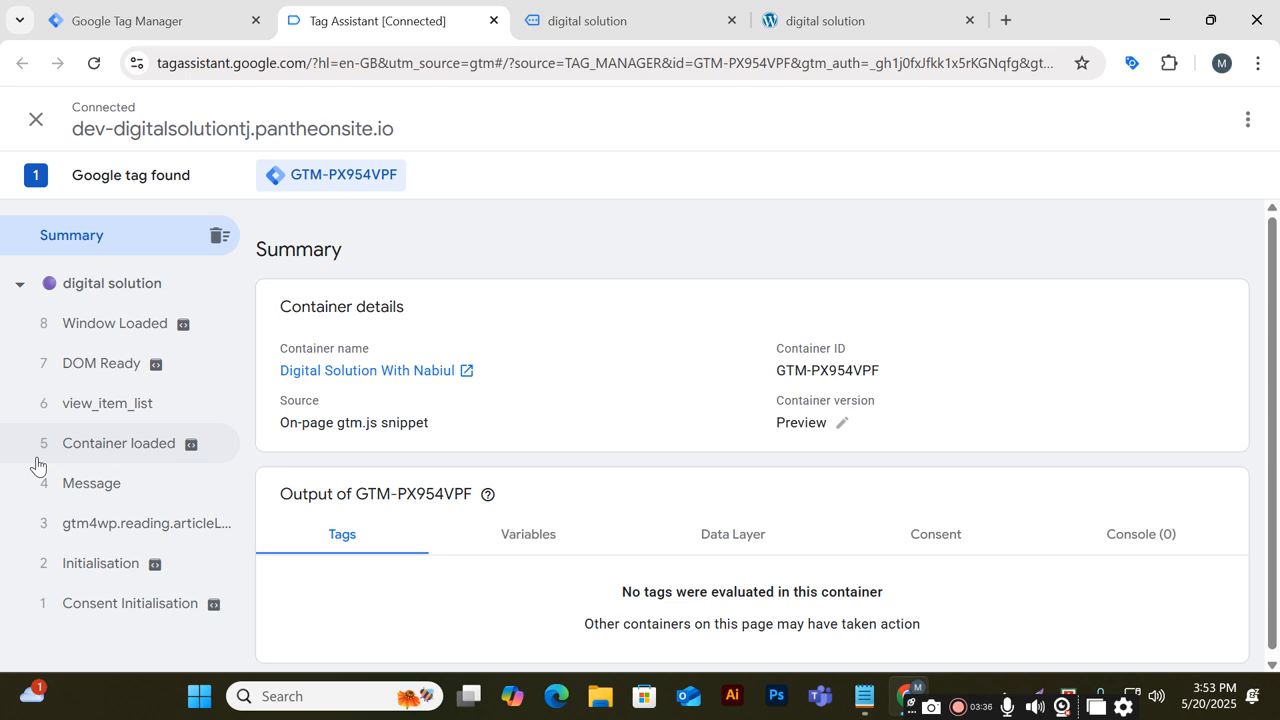
# Inspect the view_item_list event's dataLayer push and scroll through its listed product items
pyautogui.click(103, 413)
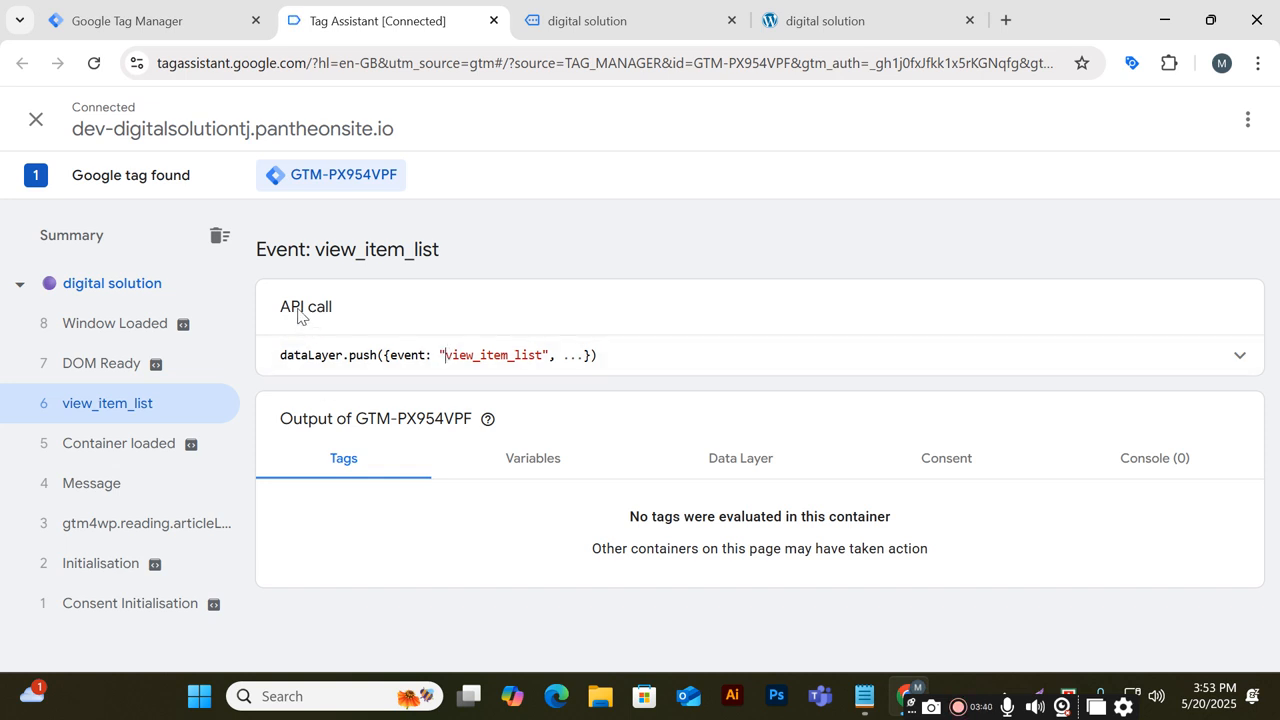
pyautogui.moveTo(280, 356); pyautogui.dragTo(631, 361)
pyautogui.scroll(-10, 631, 363)
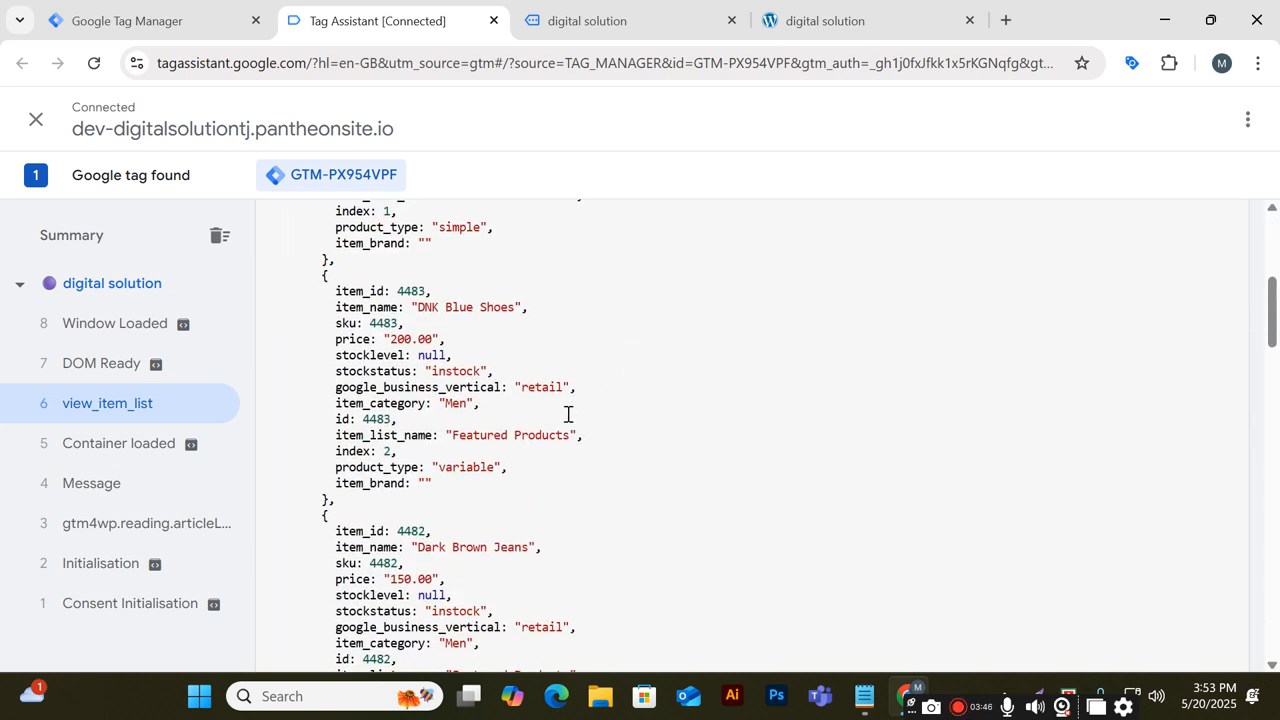
pyautogui.scroll(-7, 561, 435)
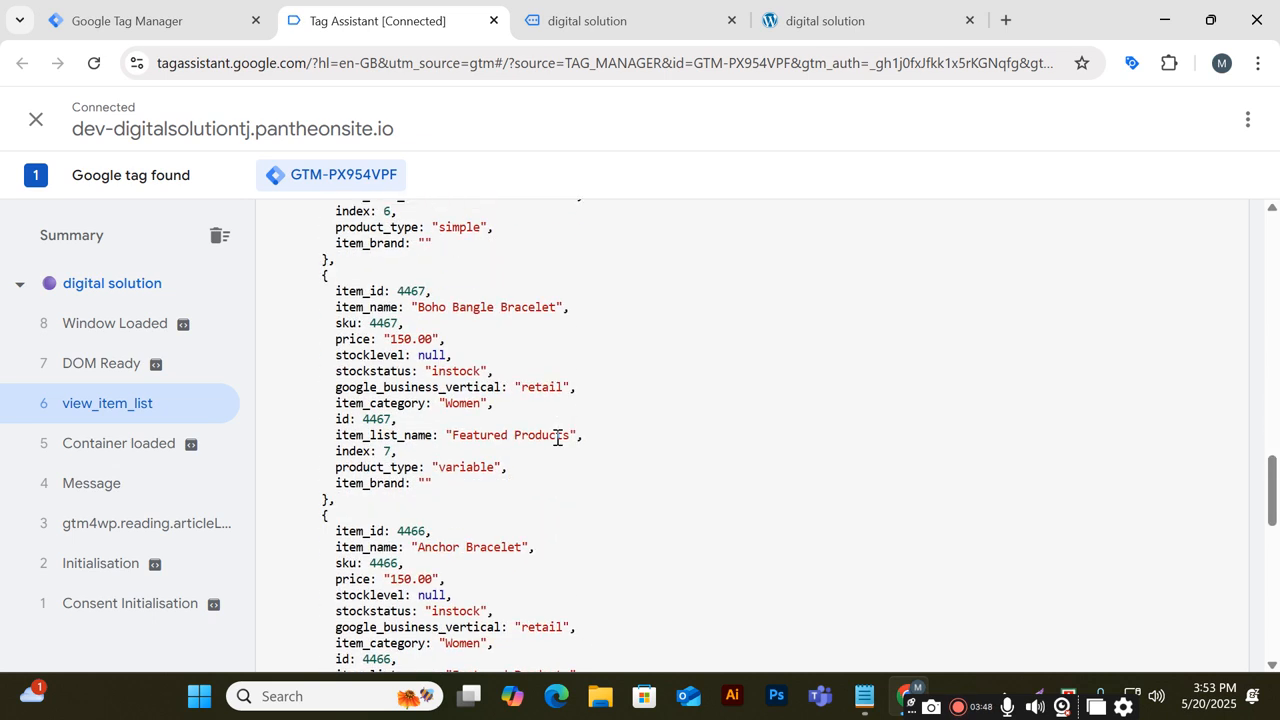
pyautogui.moveTo(338, 500); pyautogui.dragTo(303, 297)
pyautogui.scroll(-4, 357, 393)
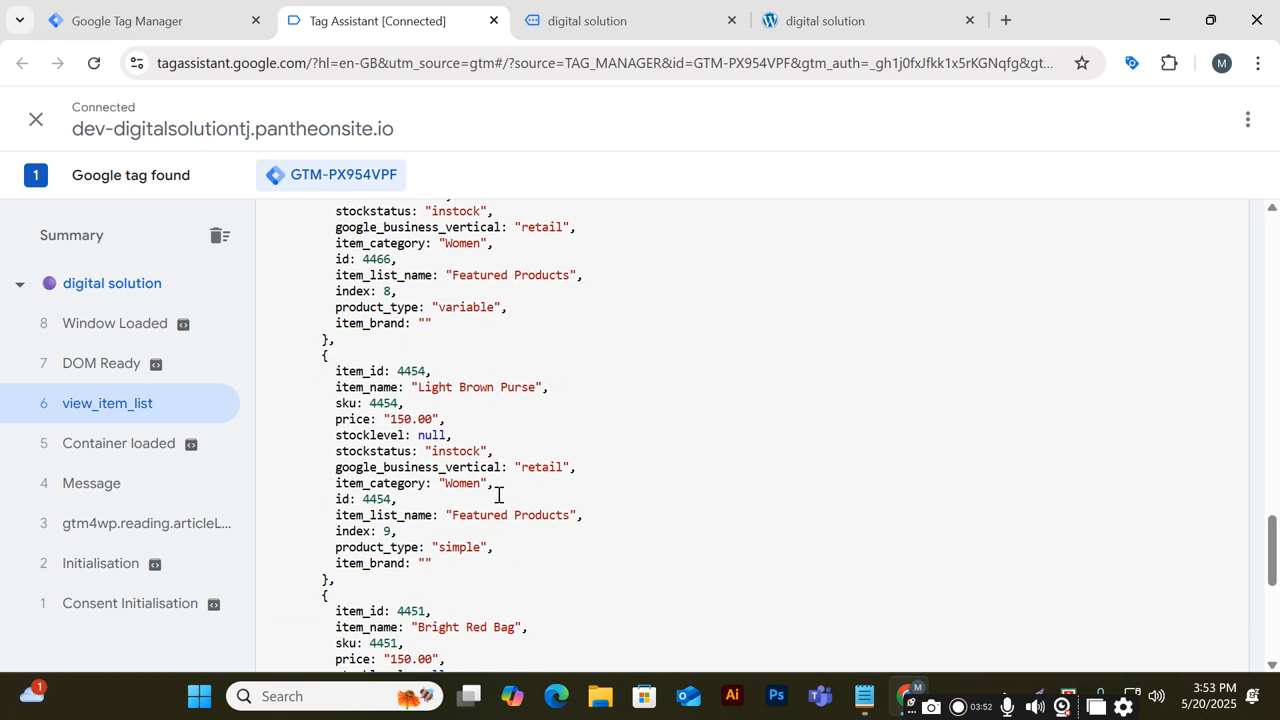
pyautogui.moveTo(440, 566); pyautogui.dragTo(320, 366)
pyautogui.click(794, 477)
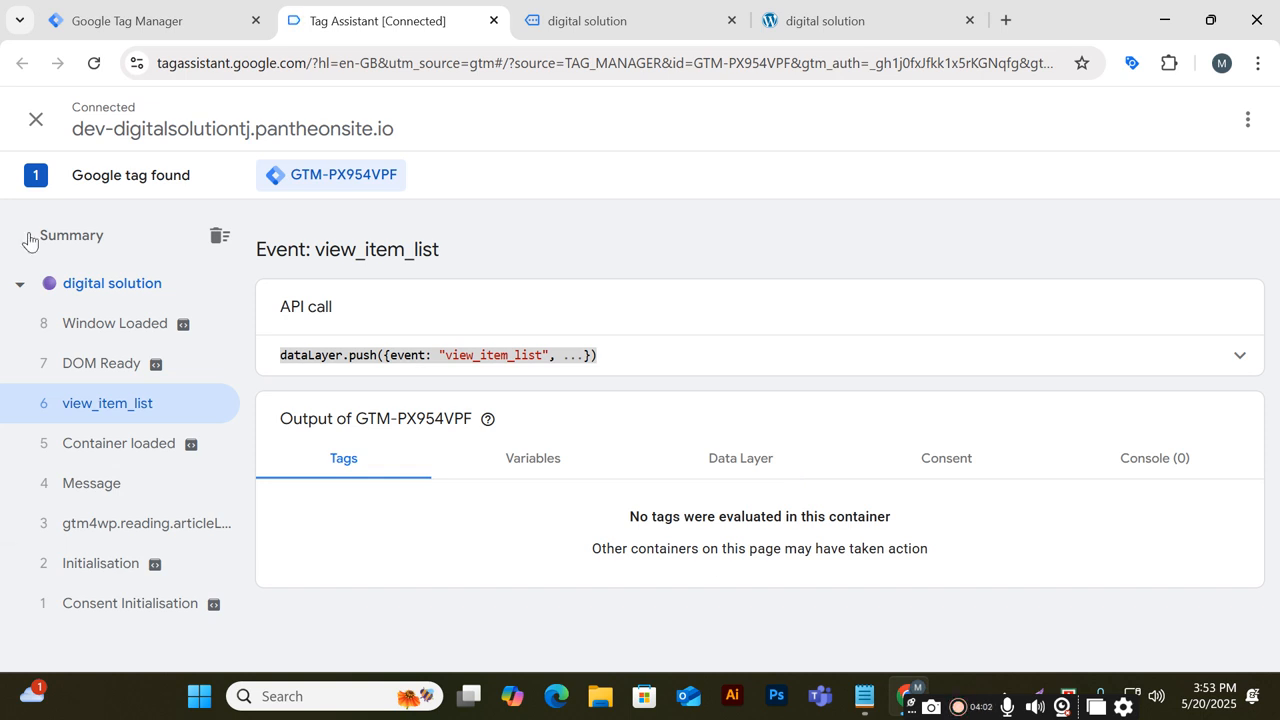
# Close the Tag Assistant tab, leaving the page, and close the development website tabs
pyautogui.click(166, 20)
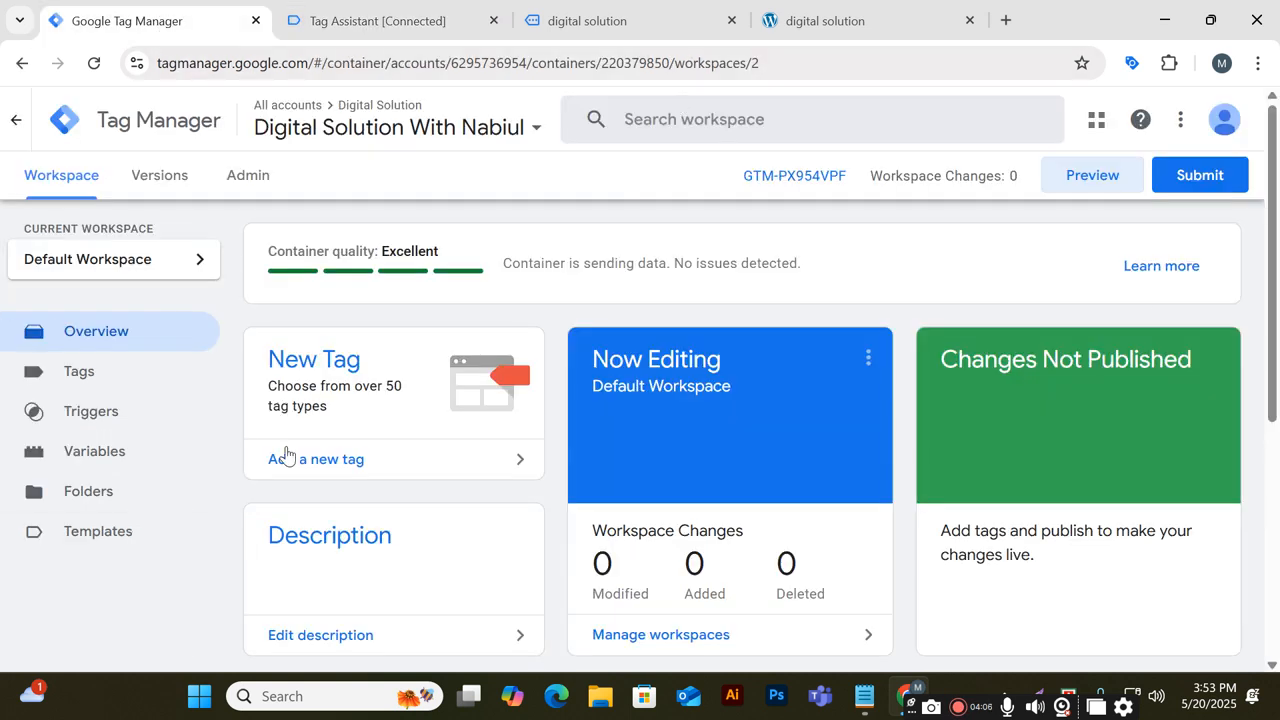
pyautogui.click(504, 25)
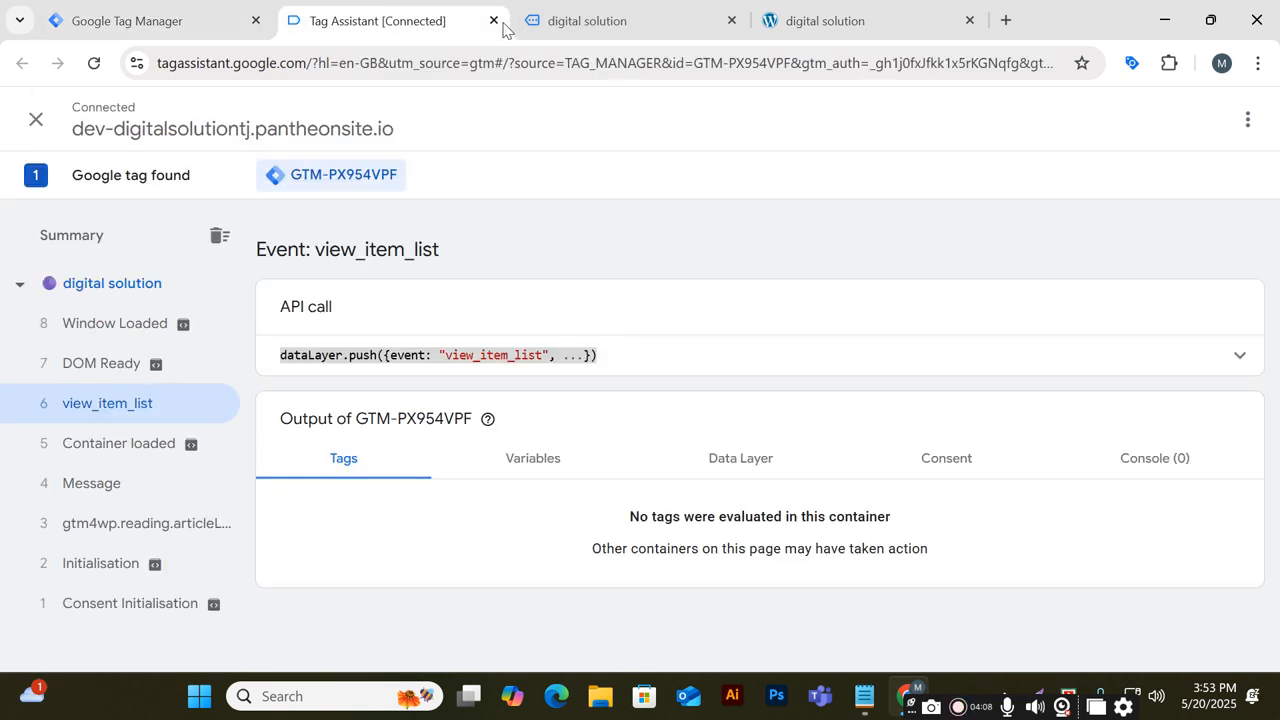
pyautogui.click(493, 20)
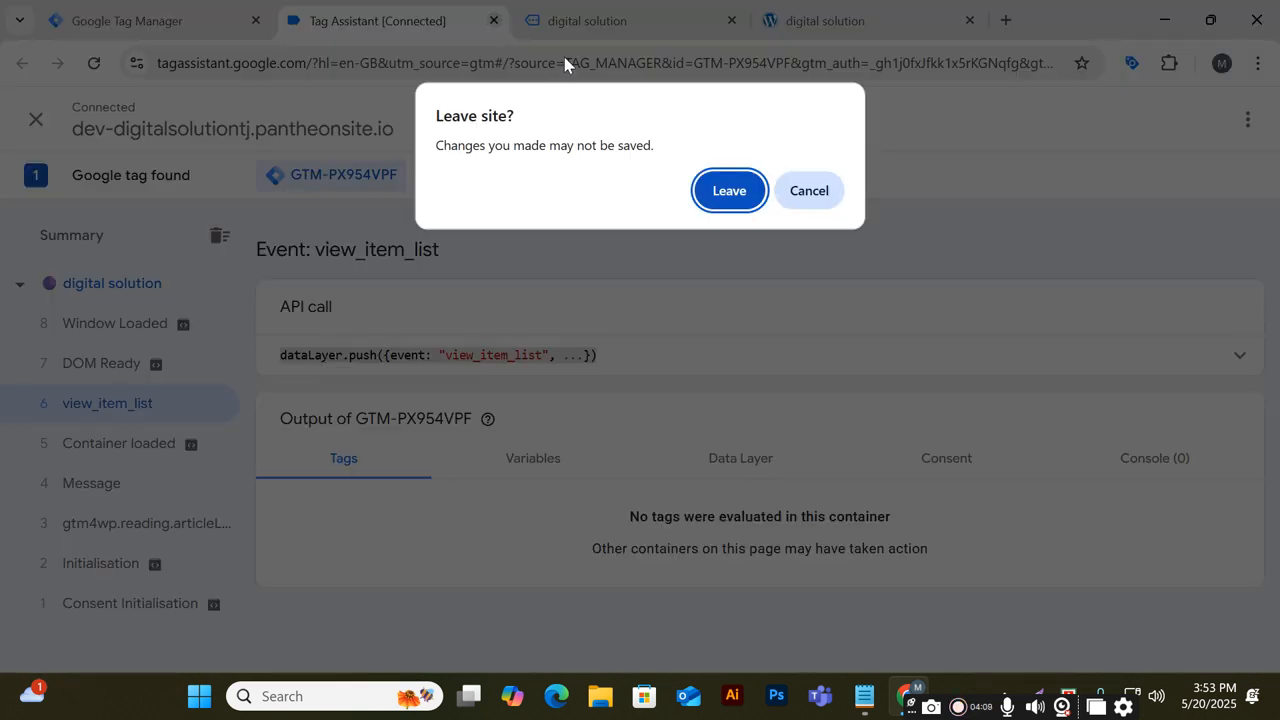
pyautogui.click(746, 193)
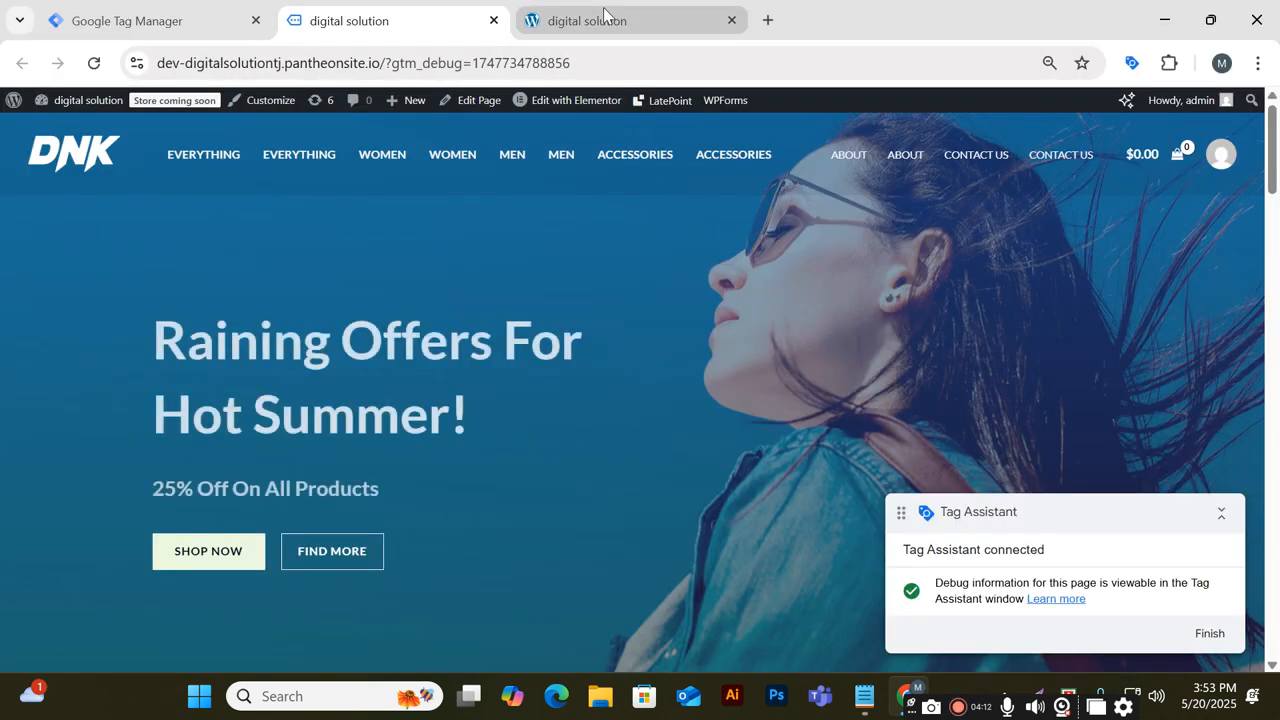
pyautogui.click(608, 18)
pyautogui.click(731, 20)
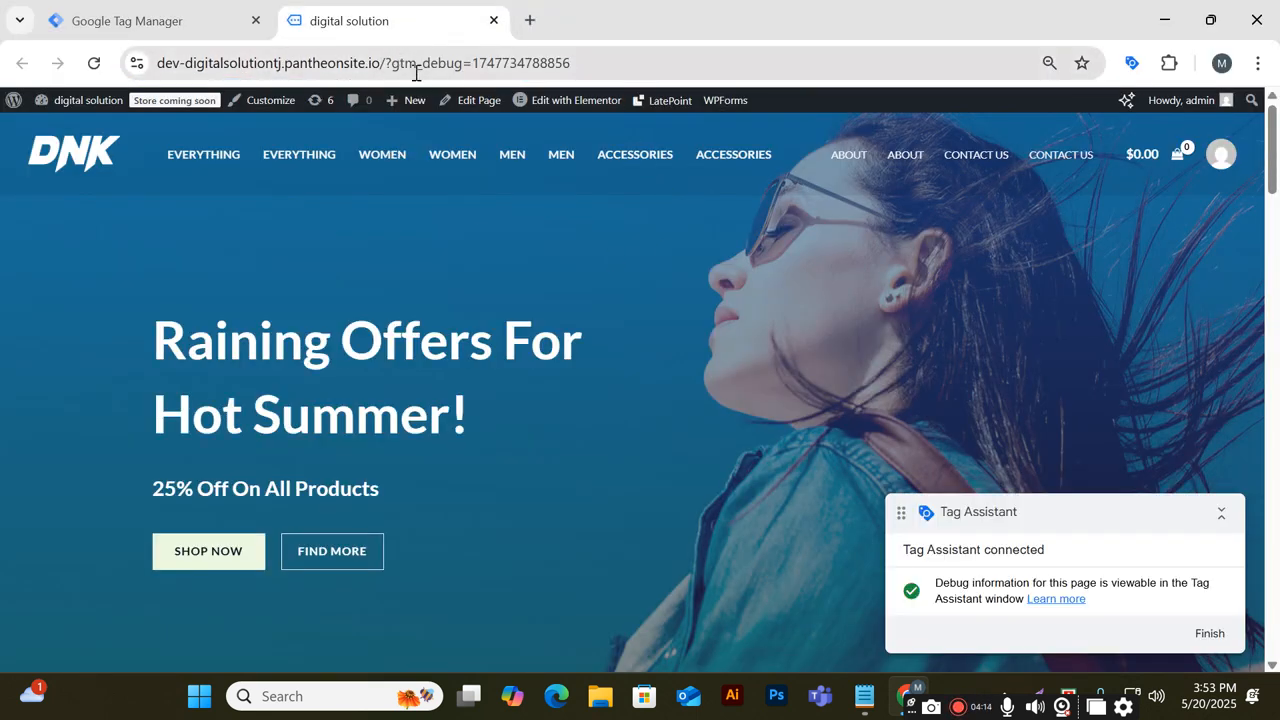
pyautogui.click(48, 24)
pyautogui.click(493, 20)
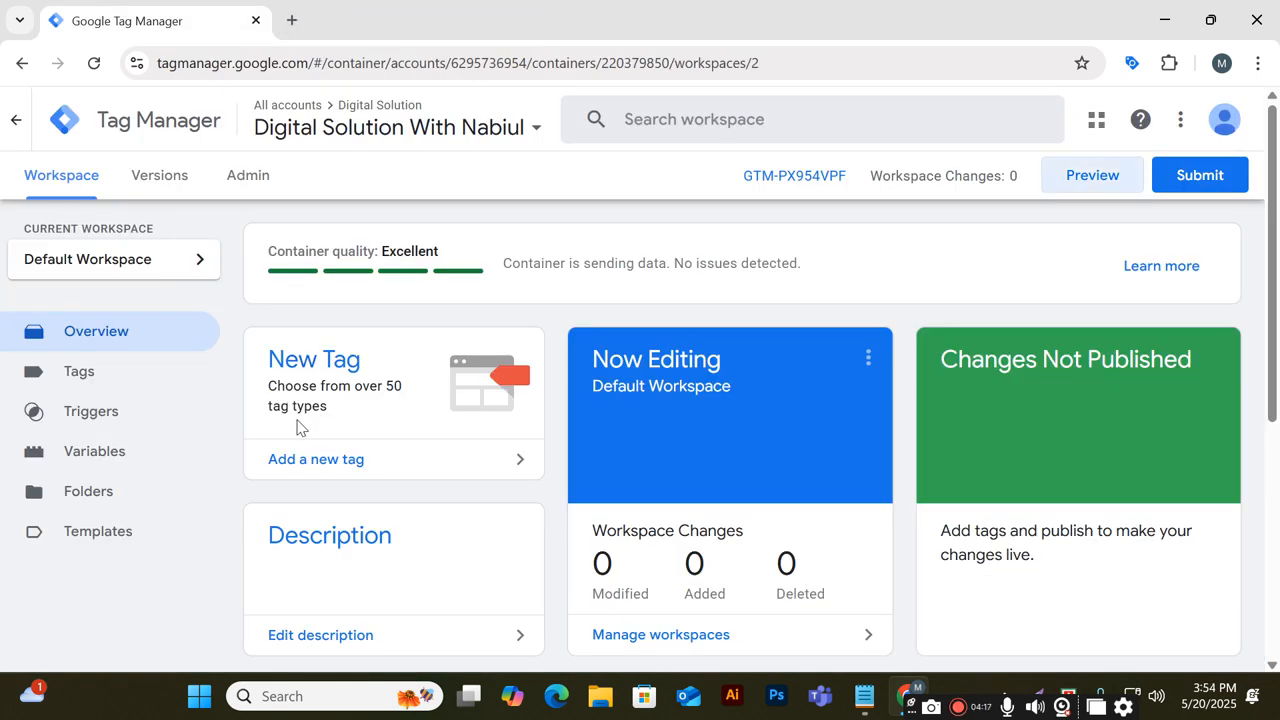
# Open business.facebook.com (Meta Business Suite) in a new tab, place it before the Tag Manager tab
pyautogui.click(291, 20)
pyautogui.write('faceb')
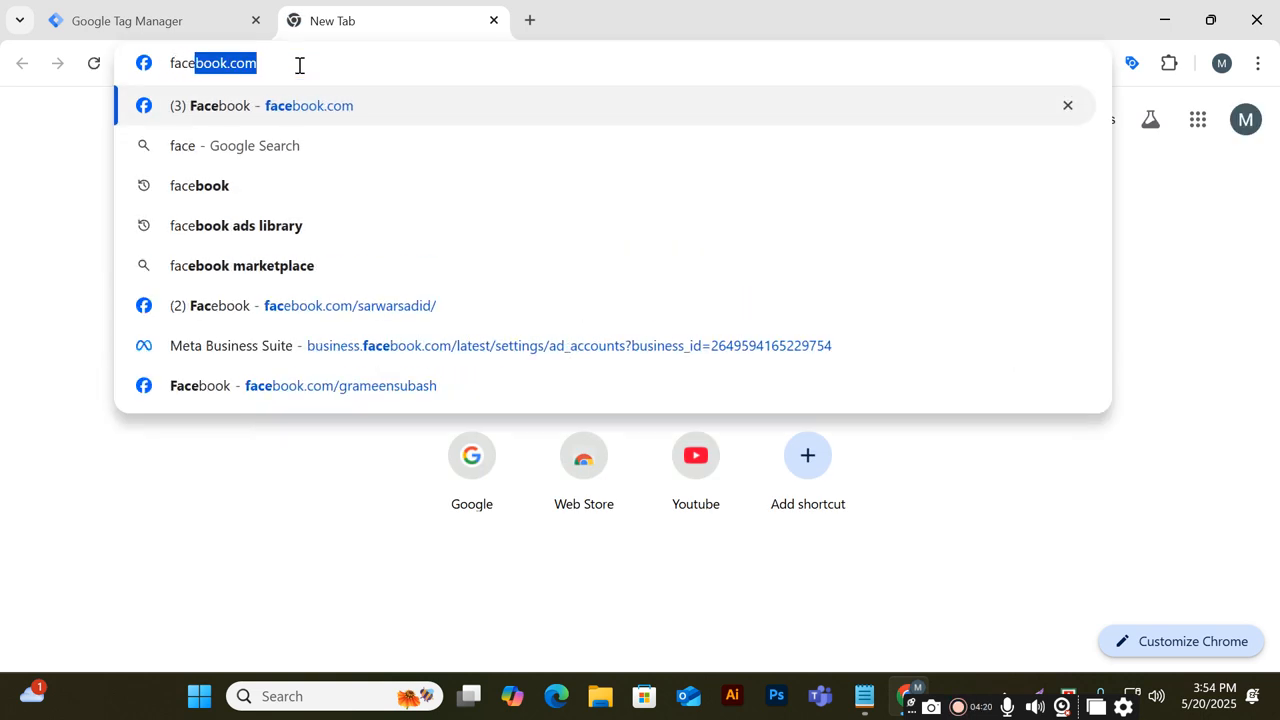
pyautogui.write('ook')
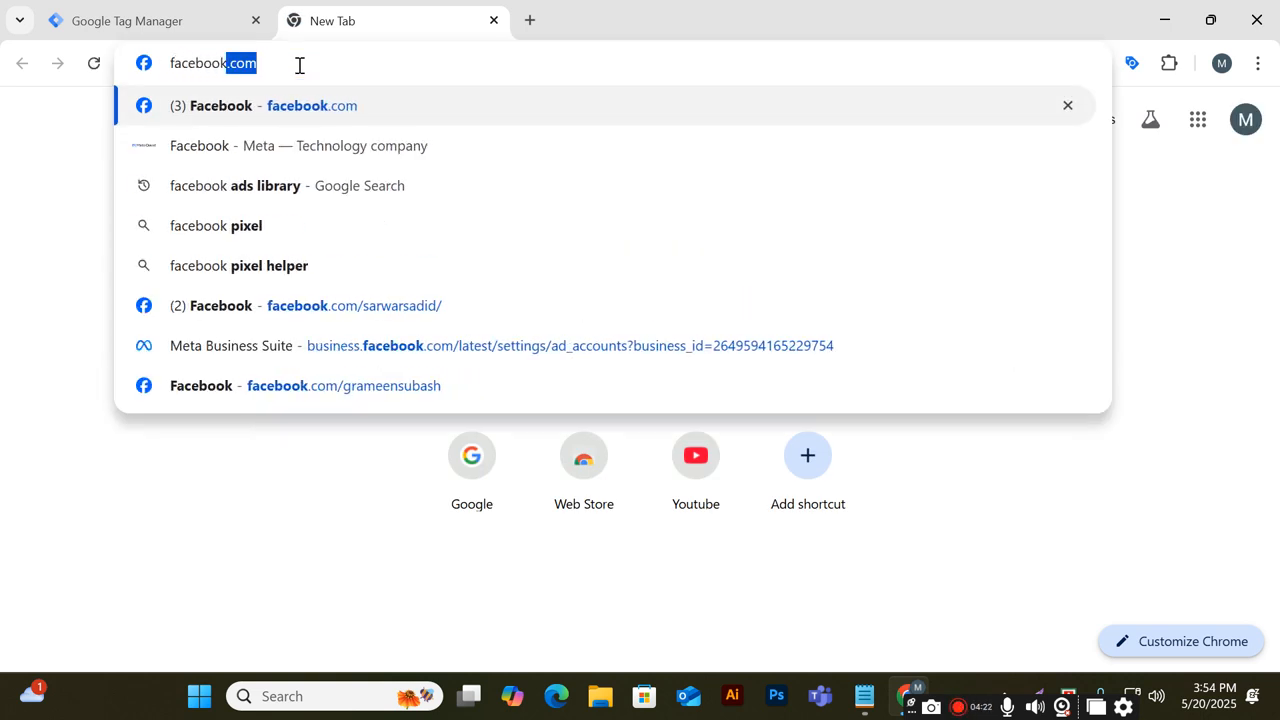
pyautogui.press('BackSpace')
pyautogui.press('BackSpace')
pyautogui.press('BackSpace')
pyautogui.press('BackSpace')
pyautogui.press('BackSpace')
pyautogui.press('BackSpace')
pyautogui.press('BackSpace')
pyautogui.press('BackSpace')
pyautogui.press('BackSpace')
pyautogui.write('business')
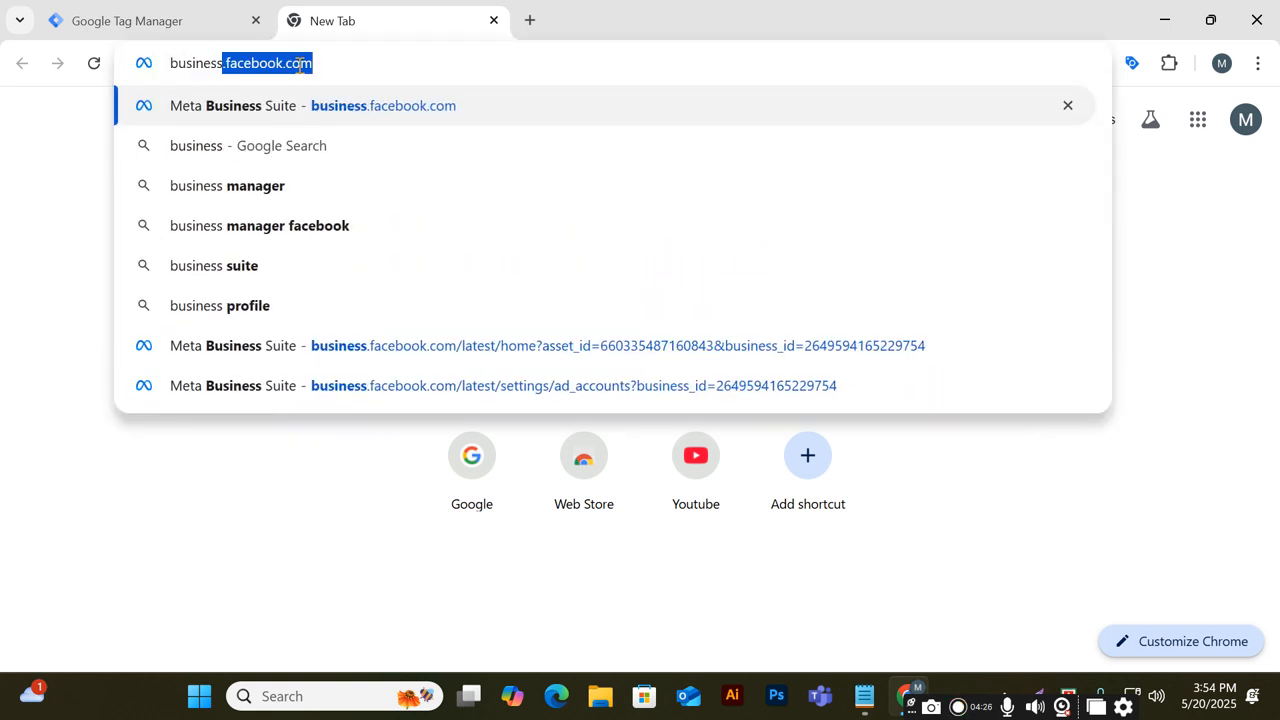
pyautogui.click(360, 59)
pyautogui.press('Return')
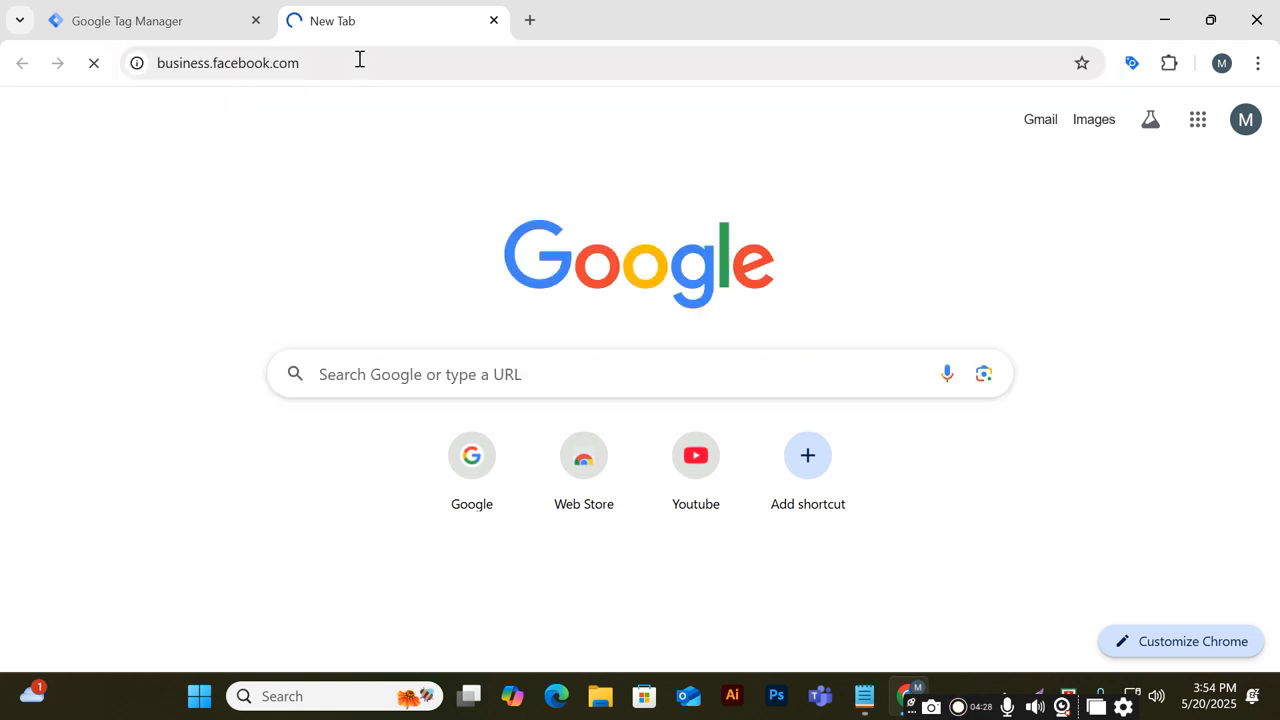
pyautogui.moveTo(371, 22); pyautogui.dragTo(156, 40)
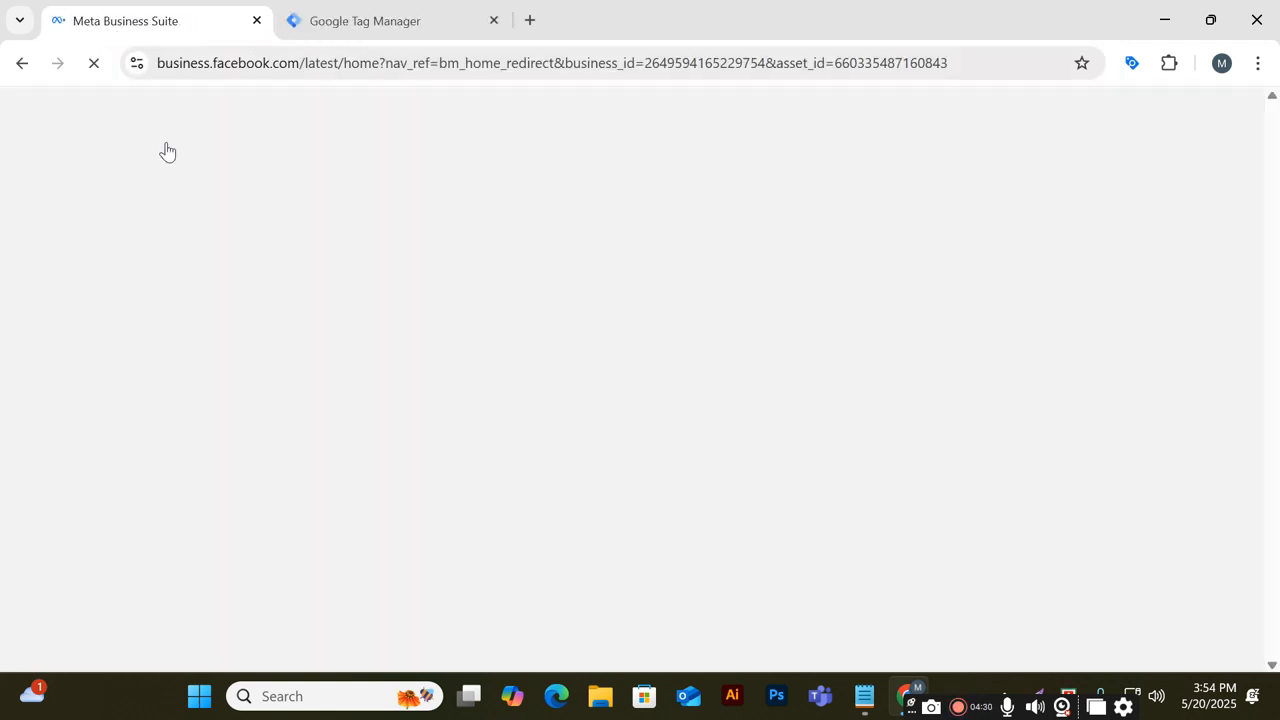
pyautogui.click(357, 18)
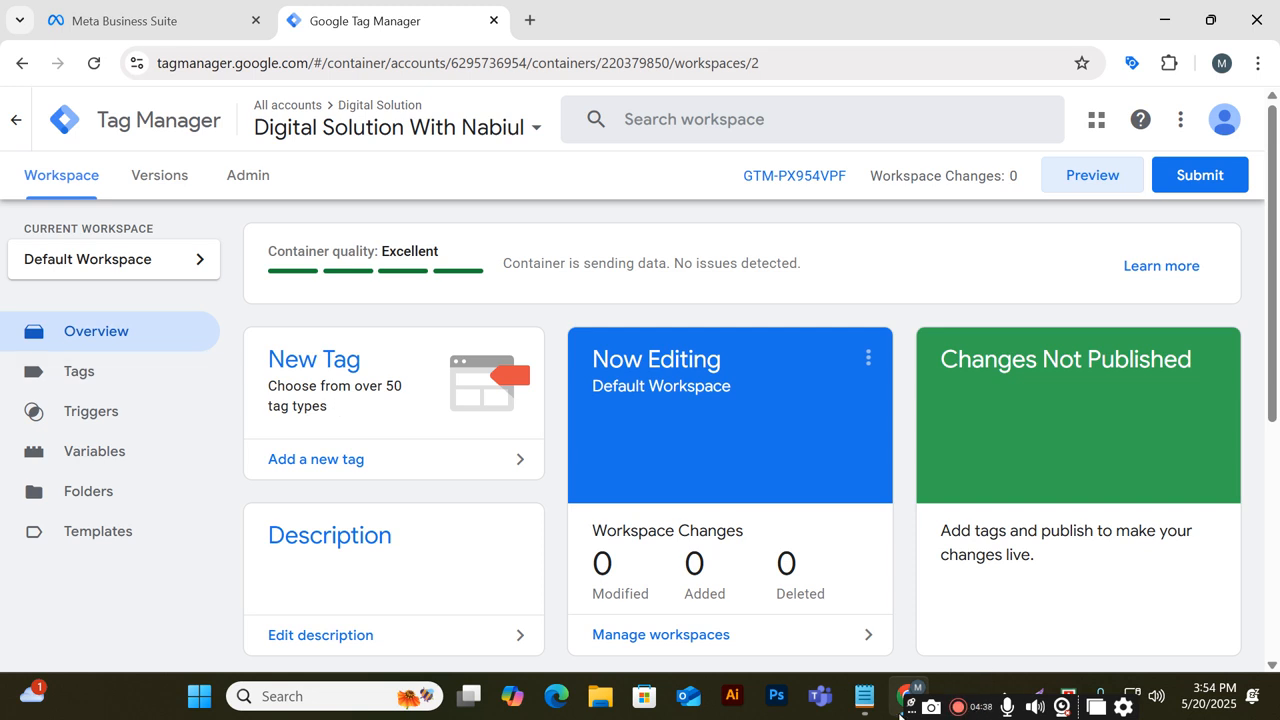
# In the Day-43 Notepad notes, add a separated second item reading "2. Meta Business Suite"
pyautogui.moveTo(906, 711); pyautogui.dragTo(977, 712)
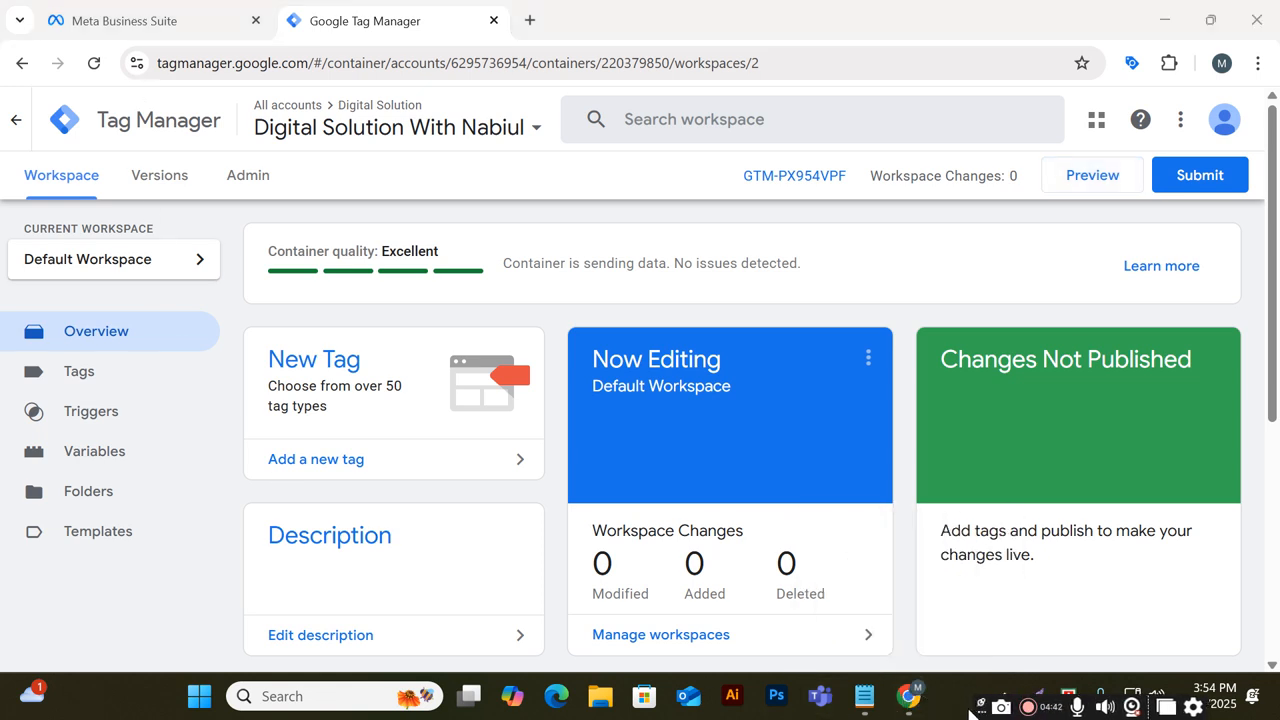
pyautogui.click(866, 698)
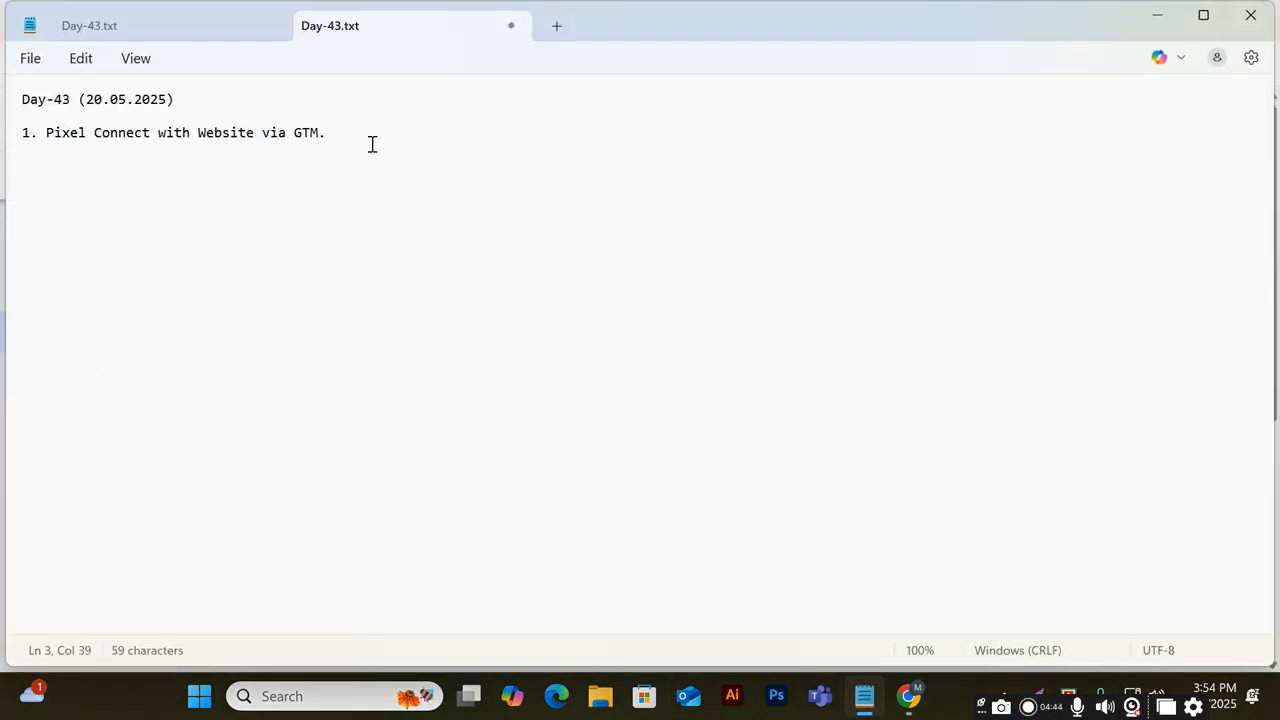
pyautogui.press('Return')
pyautogui.press('Return')
pyautogui.press('Return')
pyautogui.press('BackSpace')
pyautogui.press('BackSpace')
pyautogui.write('2. ')
pyautogui.write('Fac')
pyautogui.press('BackSpace')
pyautogui.press('BackSpace')
pyautogui.press('BackSpace')
pyautogui.write('M<et')
pyautogui.press('BackSpace')
pyautogui.press('BackSpace')
pyautogui.press('BackSpace')
pyautogui.write('a Business Suite')
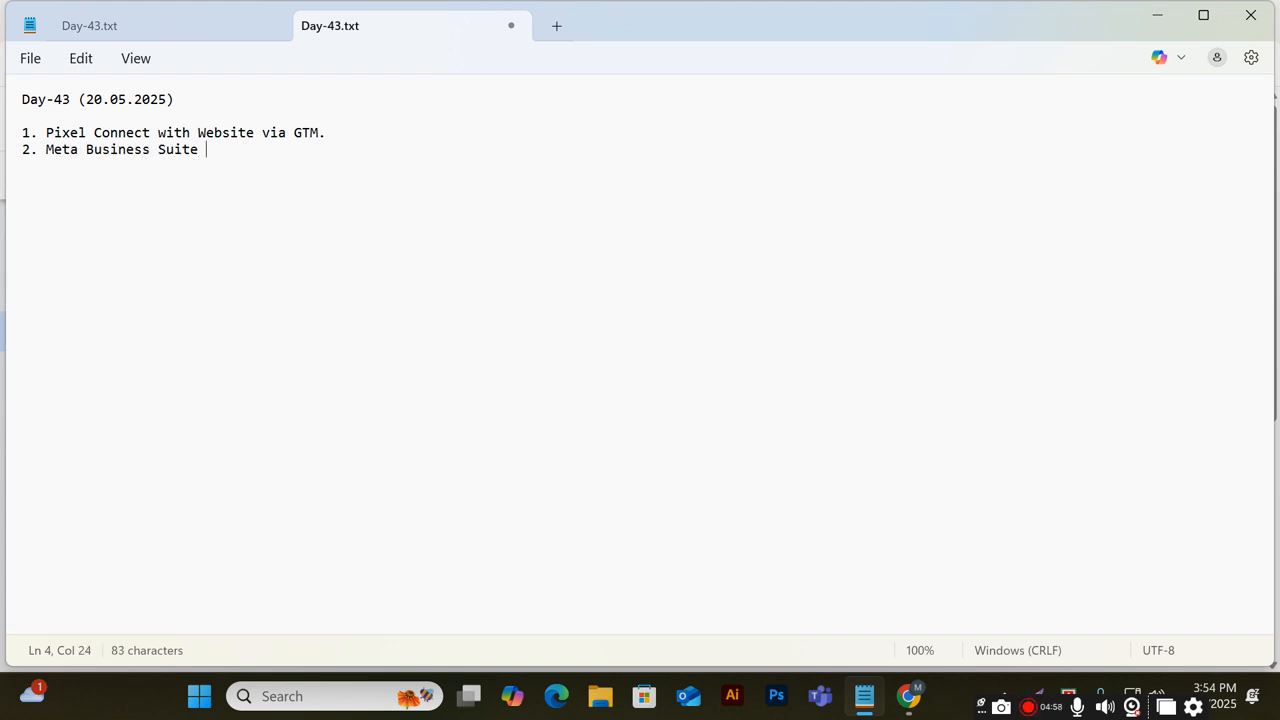
pyautogui.click(422, 125)
pyautogui.press('Return')
pyautogui.click(288, 166)
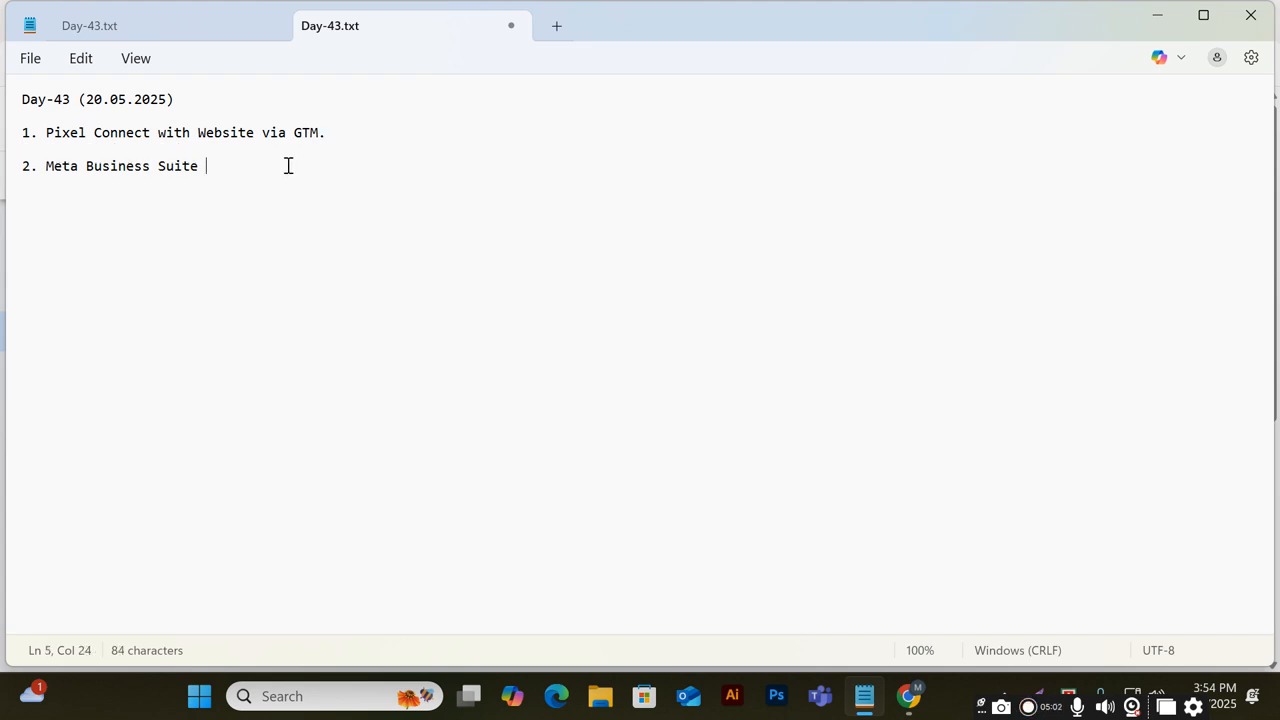
# Append "=> Business portfolio" to the second note item
pyautogui.write('=')
pyautogui.write('> ')
pyautogui.write('Business')
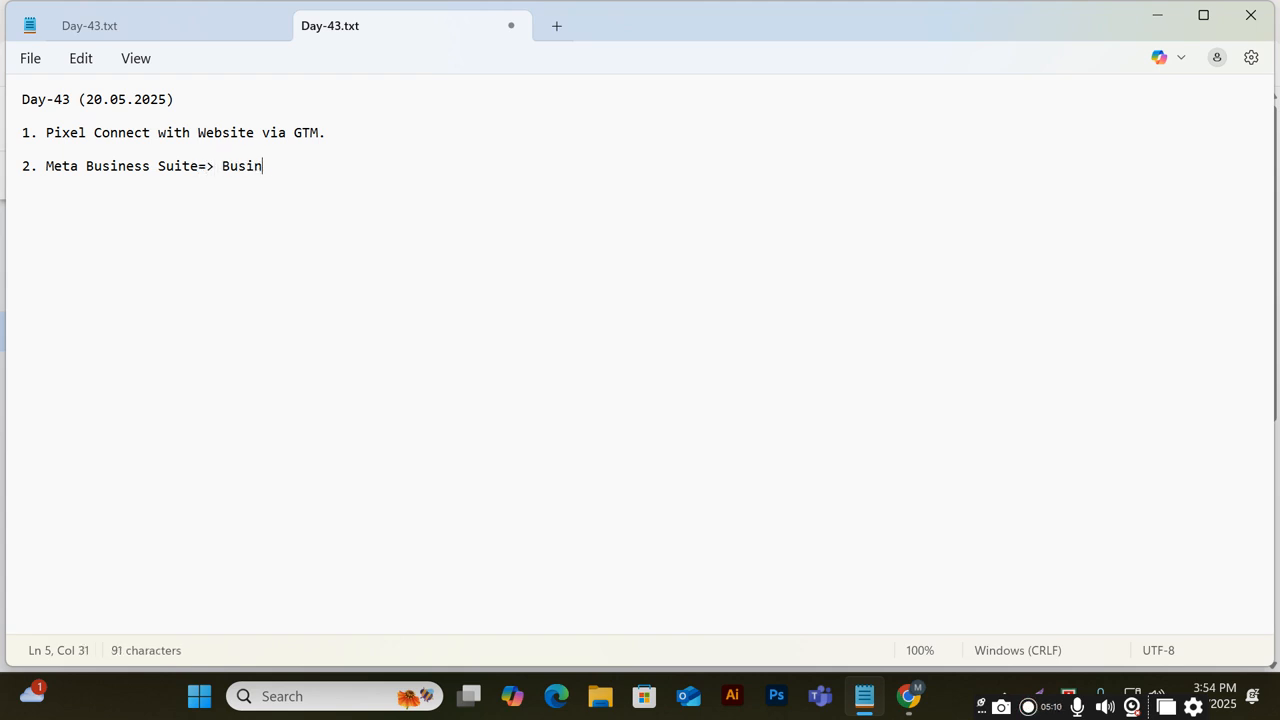
pyautogui.write(' portfol')
pyautogui.press('BackSpace')
pyautogui.write('li')
pyautogui.press('BackSpace')
pyautogui.press('BackSpace')
pyautogui.write('liuo')
pyautogui.press('BackSpace')
pyautogui.press('BackSpace')
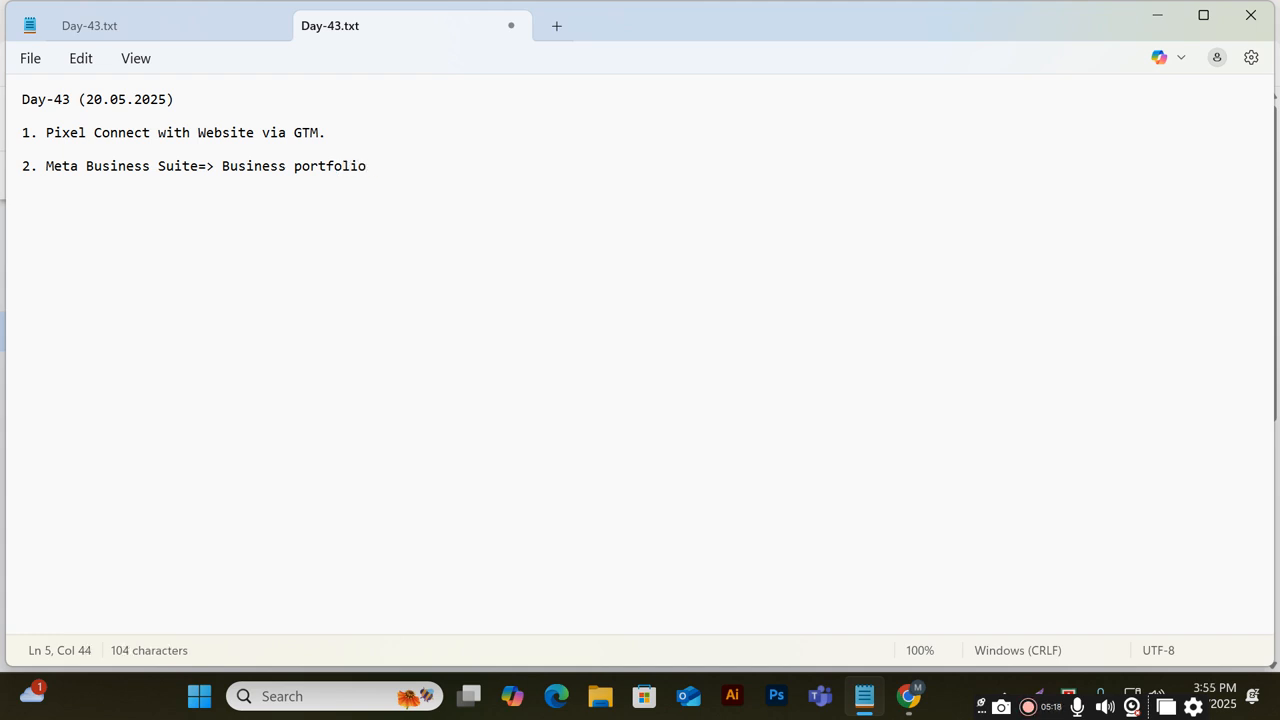
# Complete the note path with "=> Settings => Data Source=> pixel and Dataset=> Create Pixel"
pyautogui.write('=> Settings')
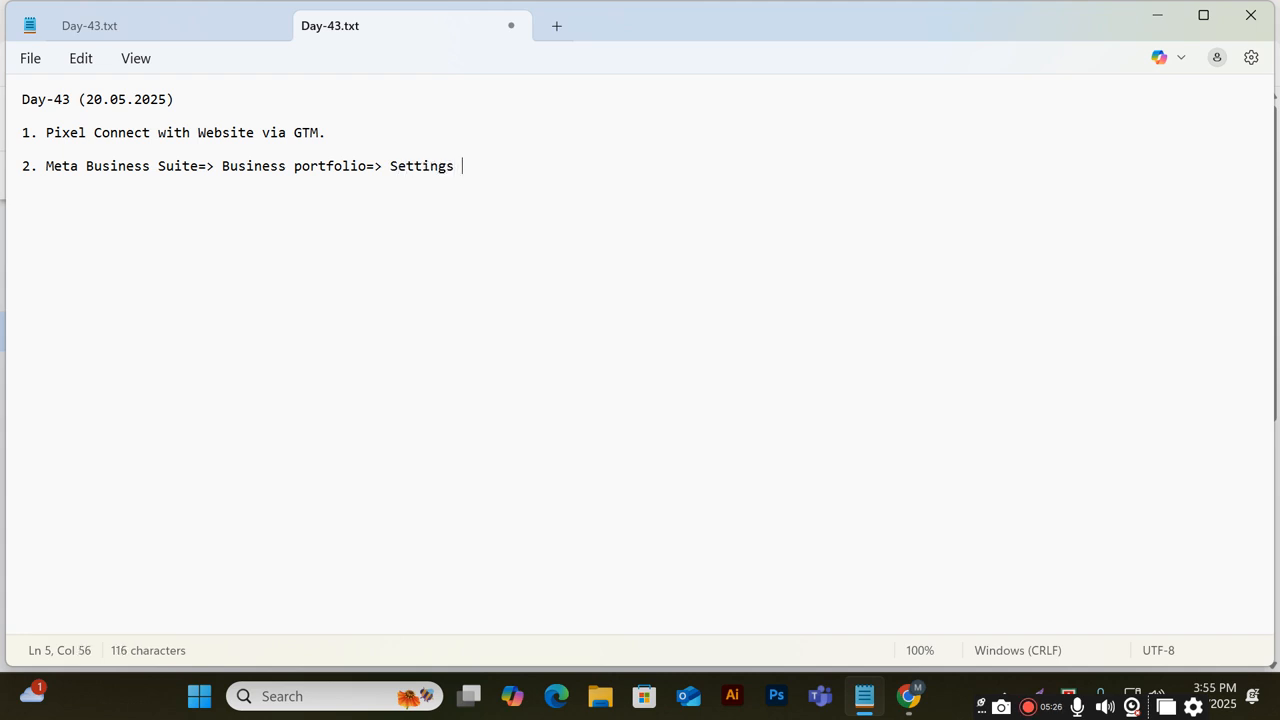
pyautogui.write(' => Data')
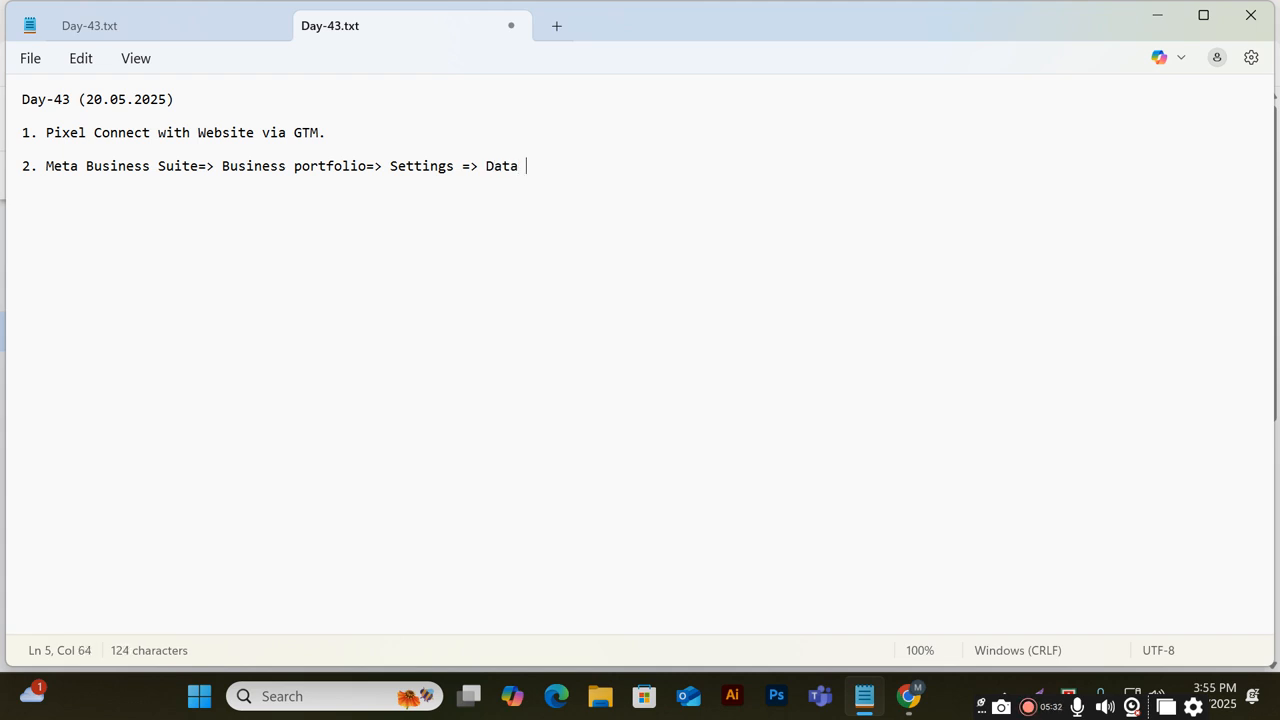
pyautogui.write(' Sou')
pyautogui.write('rce')
pyautogui.write('=>')
pyautogui.write('Dat')
pyautogui.press('BackSpace')
pyautogui.press('BackSpace')
pyautogui.press('BackSpace')
pyautogui.write('pixel and ')
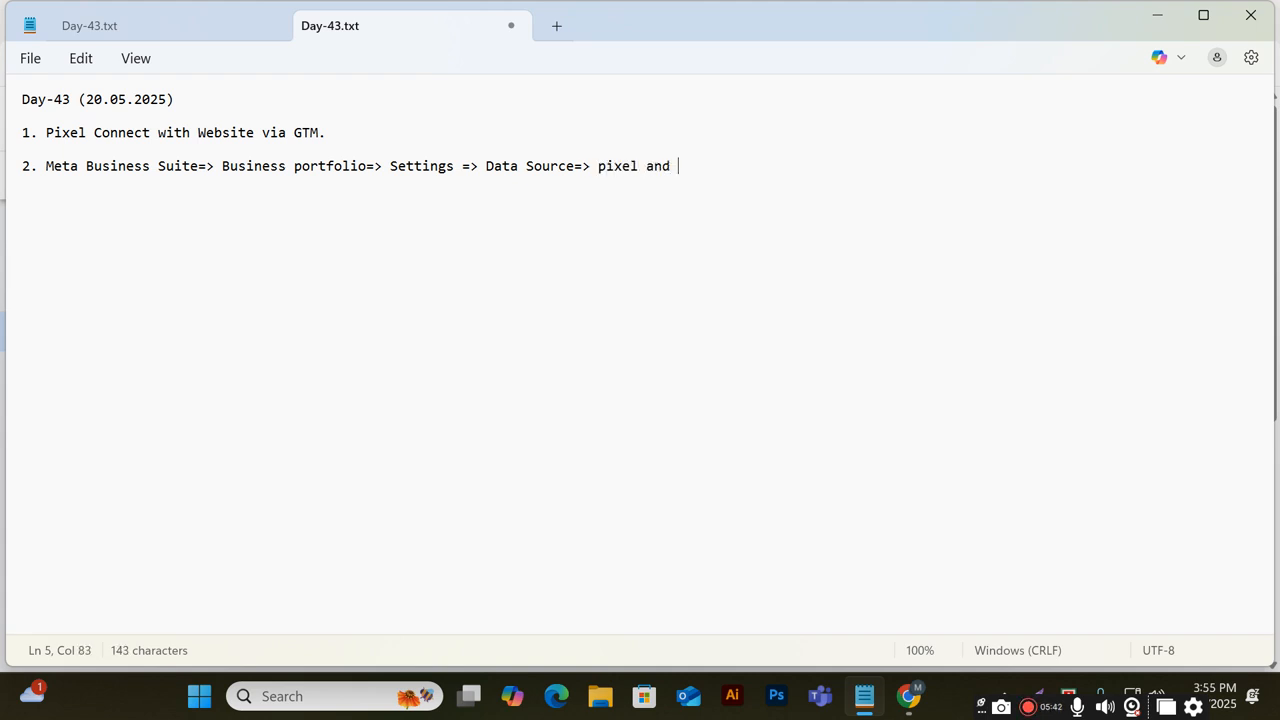
pyautogui.write('Dataset=')
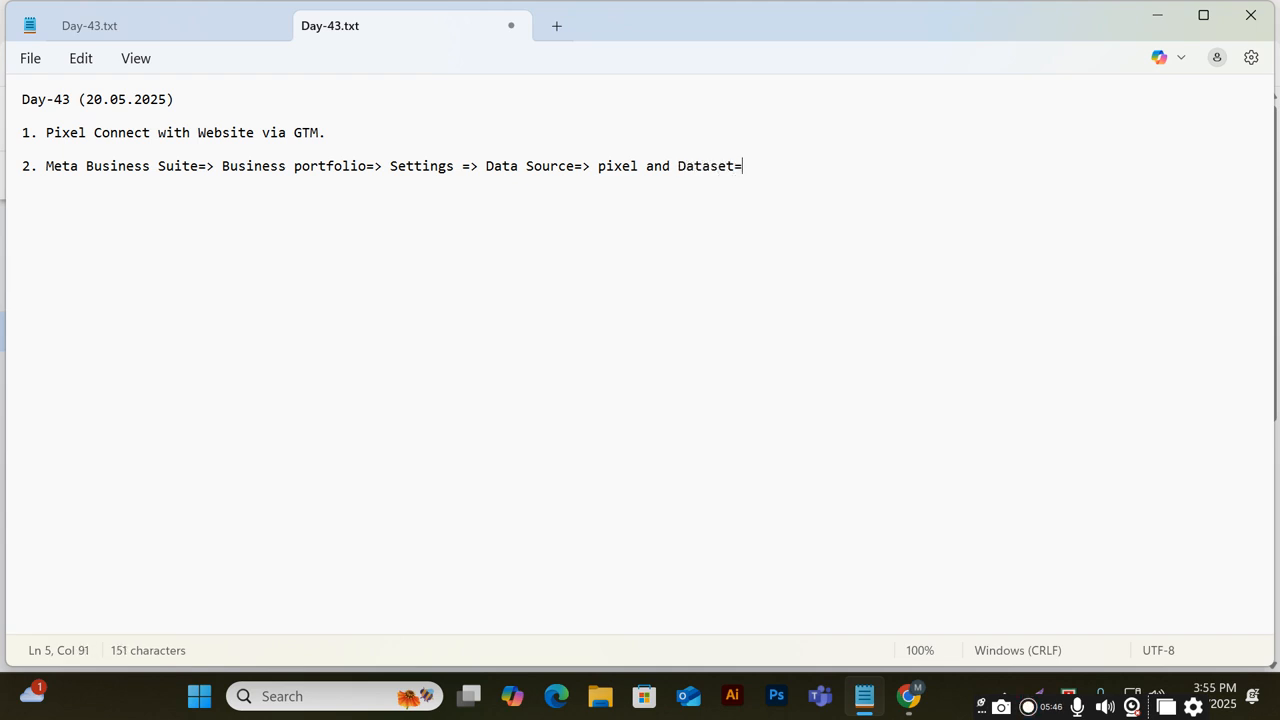
pyautogui.write('> Create Pixel')
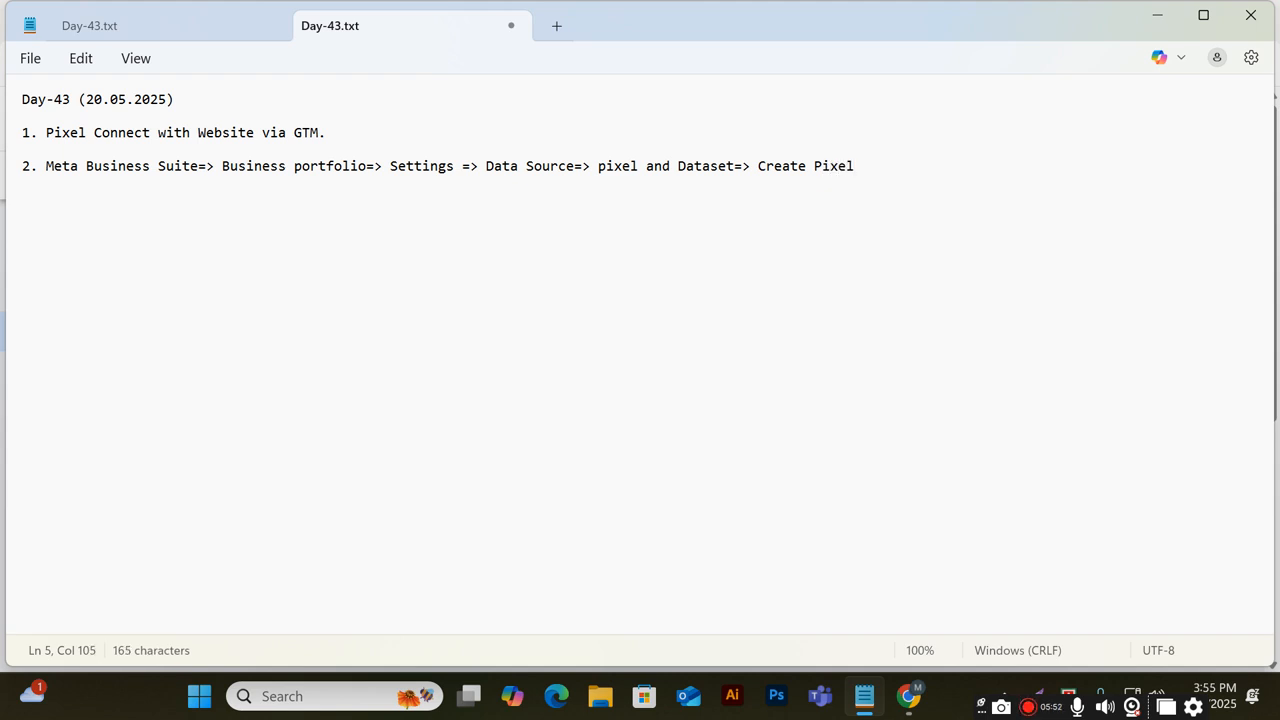
# Highlight parts of the written navigation path to review it
pyautogui.moveTo(47, 167); pyautogui.dragTo(224, 170)
pyautogui.click(289, 166)
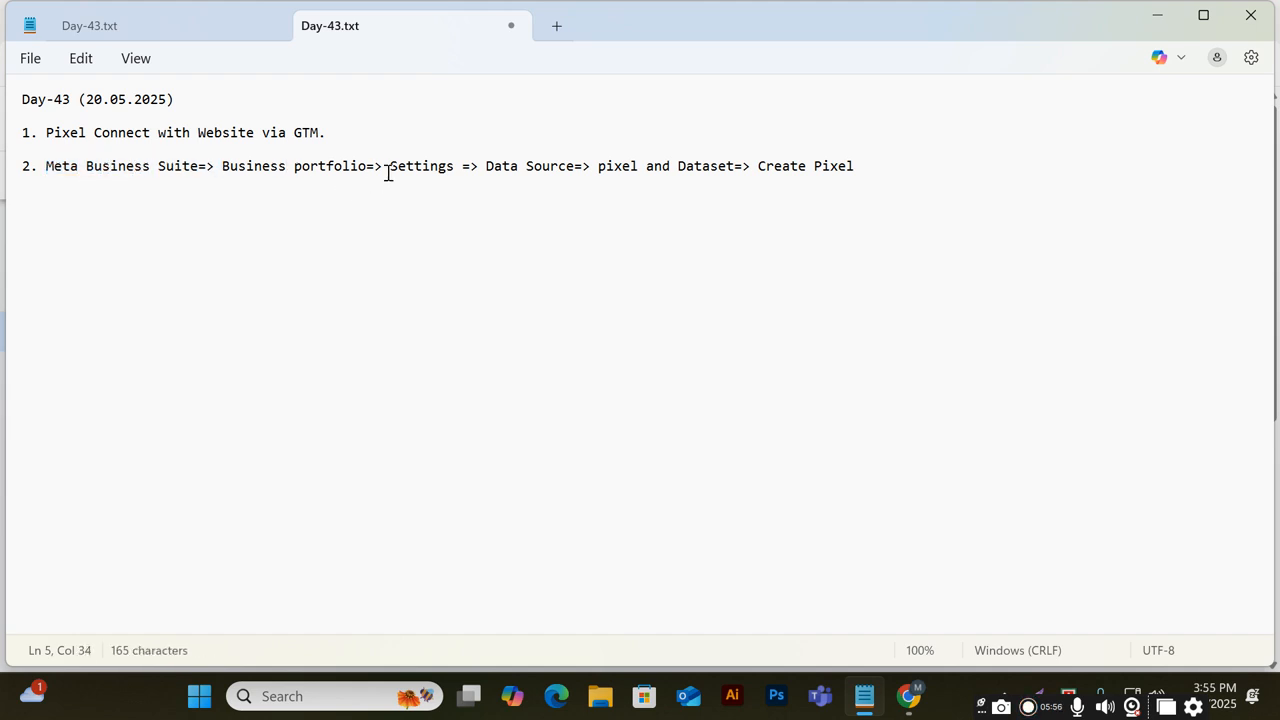
pyautogui.moveTo(486, 166); pyautogui.dragTo(506, 166)
pyautogui.moveTo(590, 166); pyautogui.dragTo(907, 152)
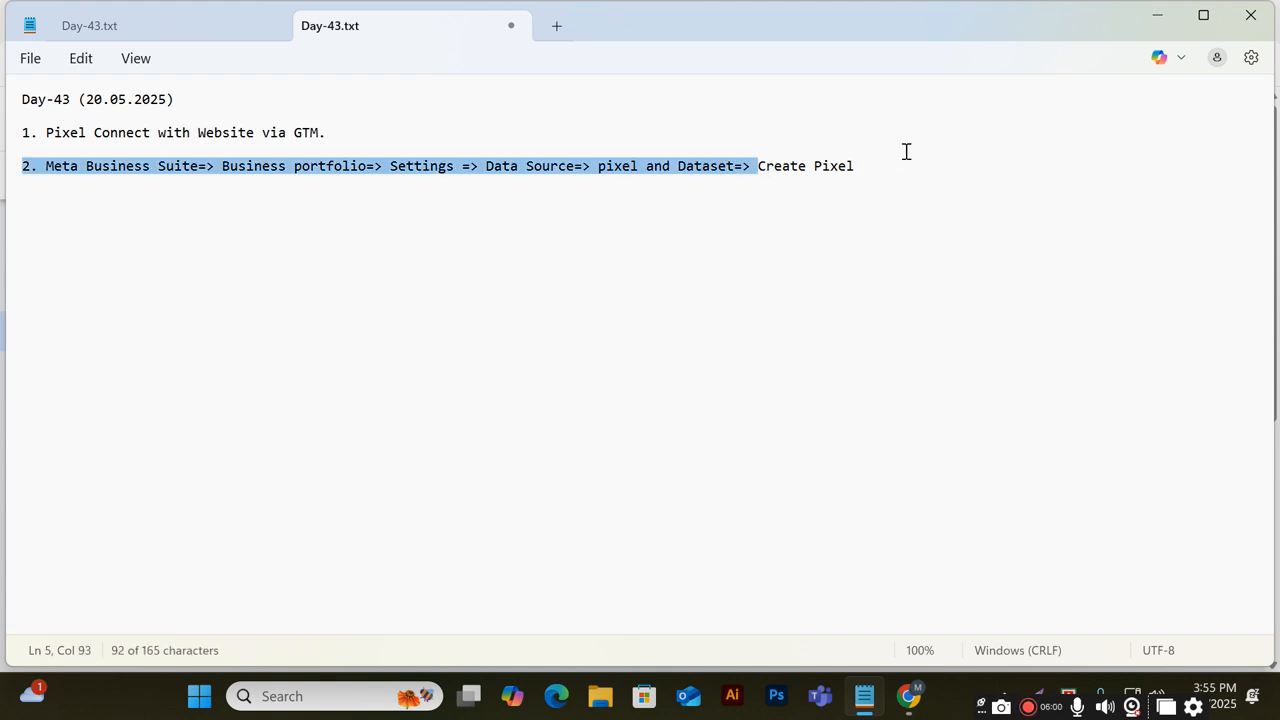
pyautogui.click(845, 343)
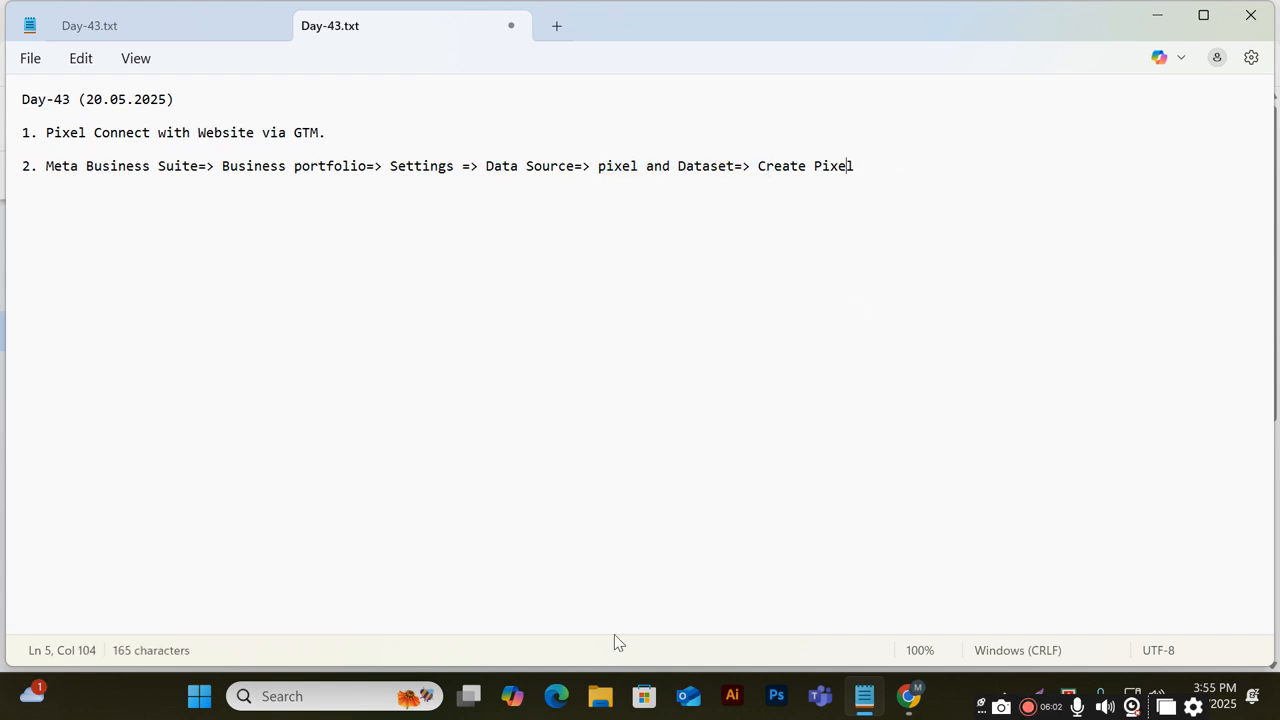
# Return to Meta Business Suite and open the settings of the Digital Solution business portfolio
pyautogui.click(908, 696)
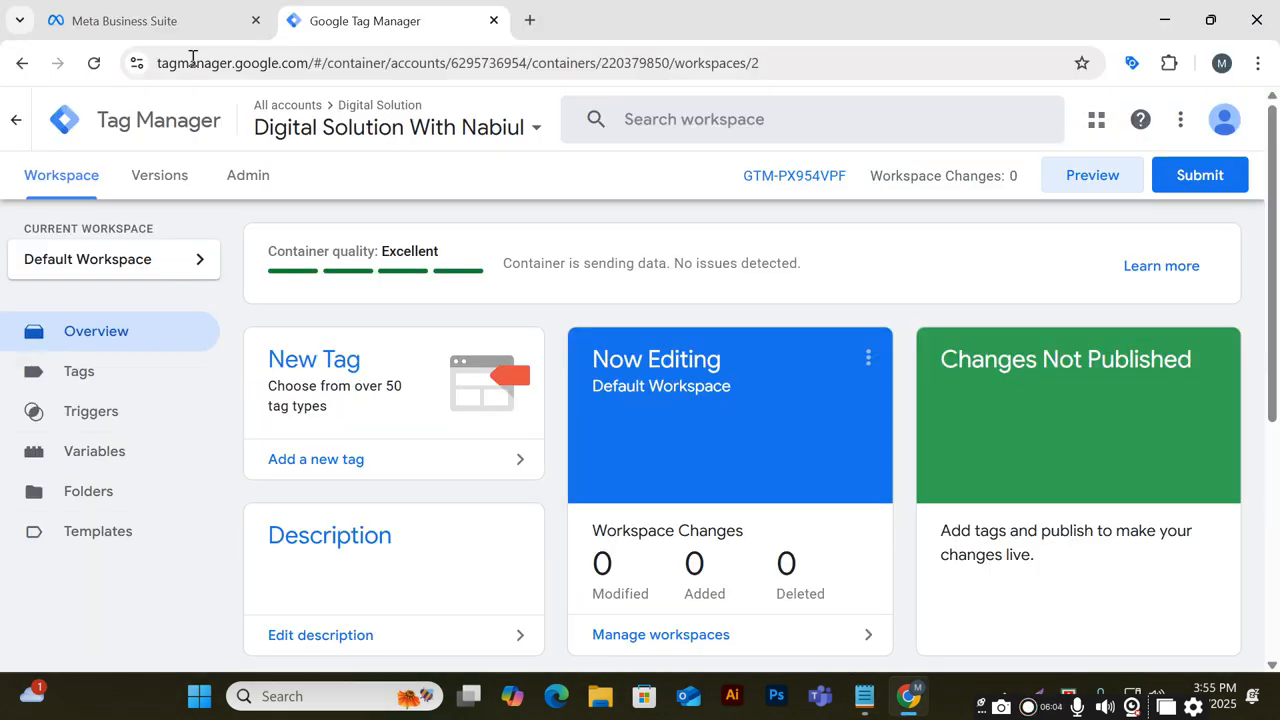
pyautogui.click(140, 12)
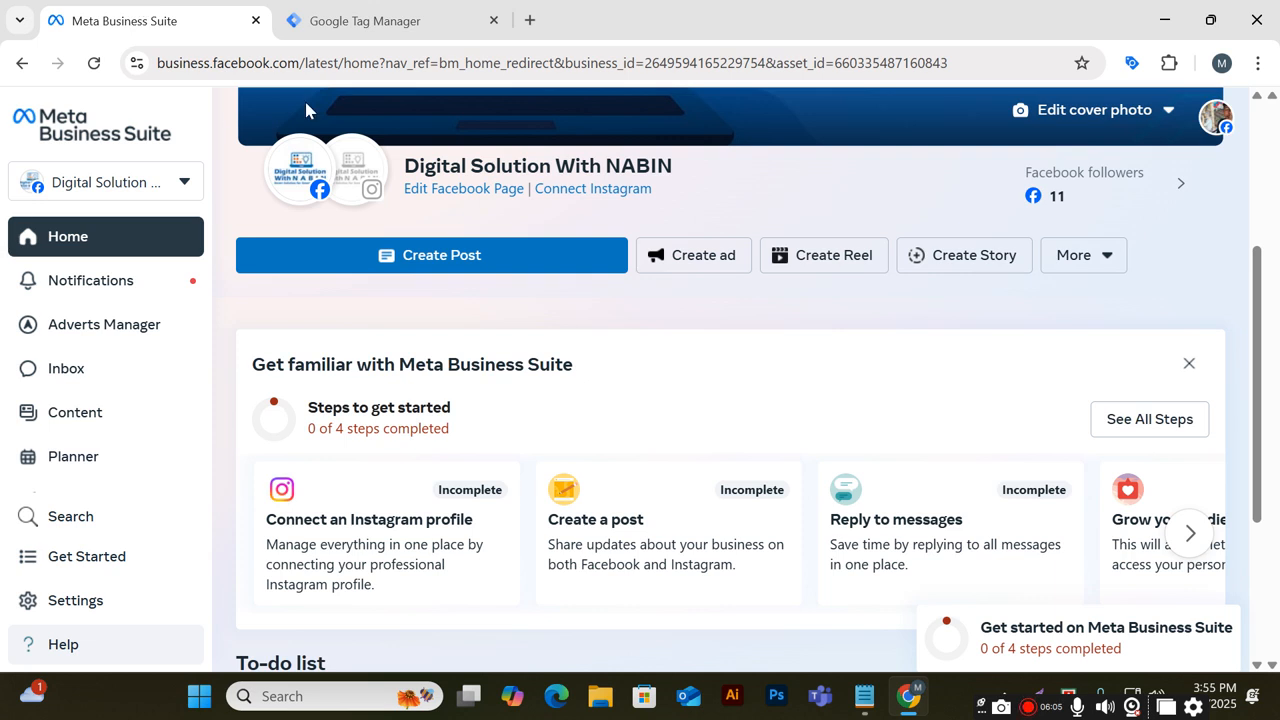
pyautogui.click(180, 180)
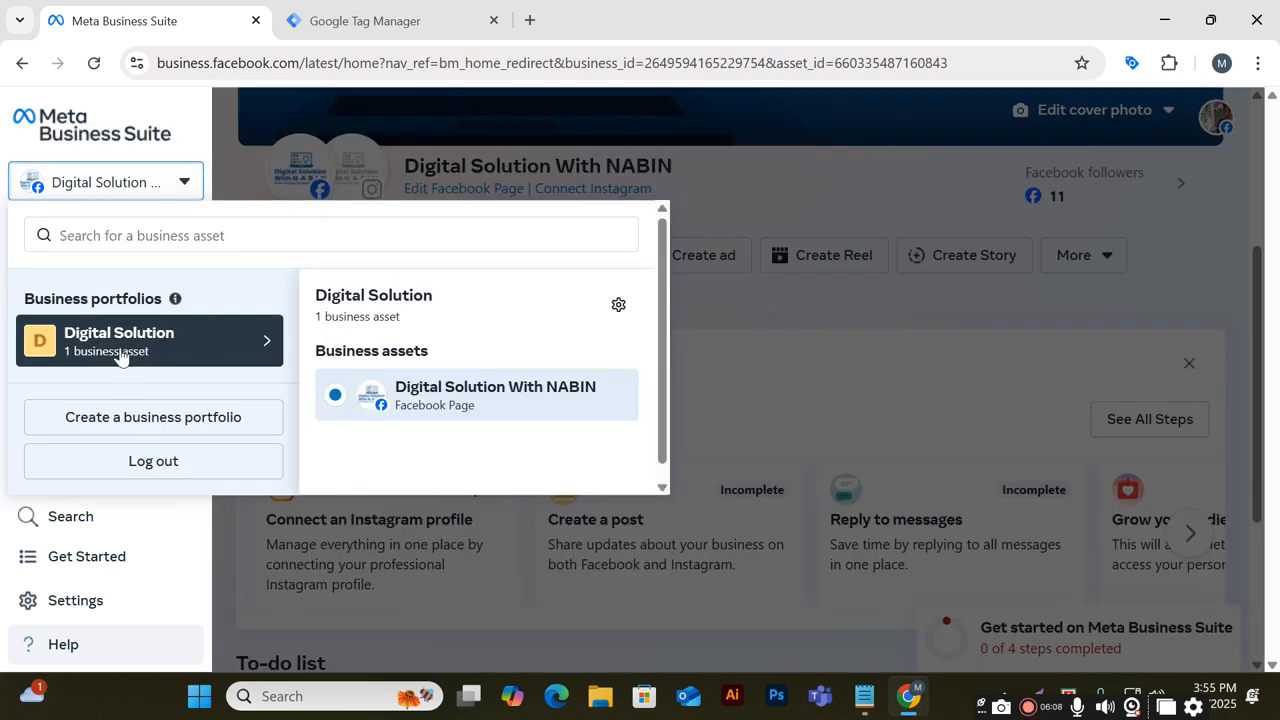
pyautogui.click(618, 304)
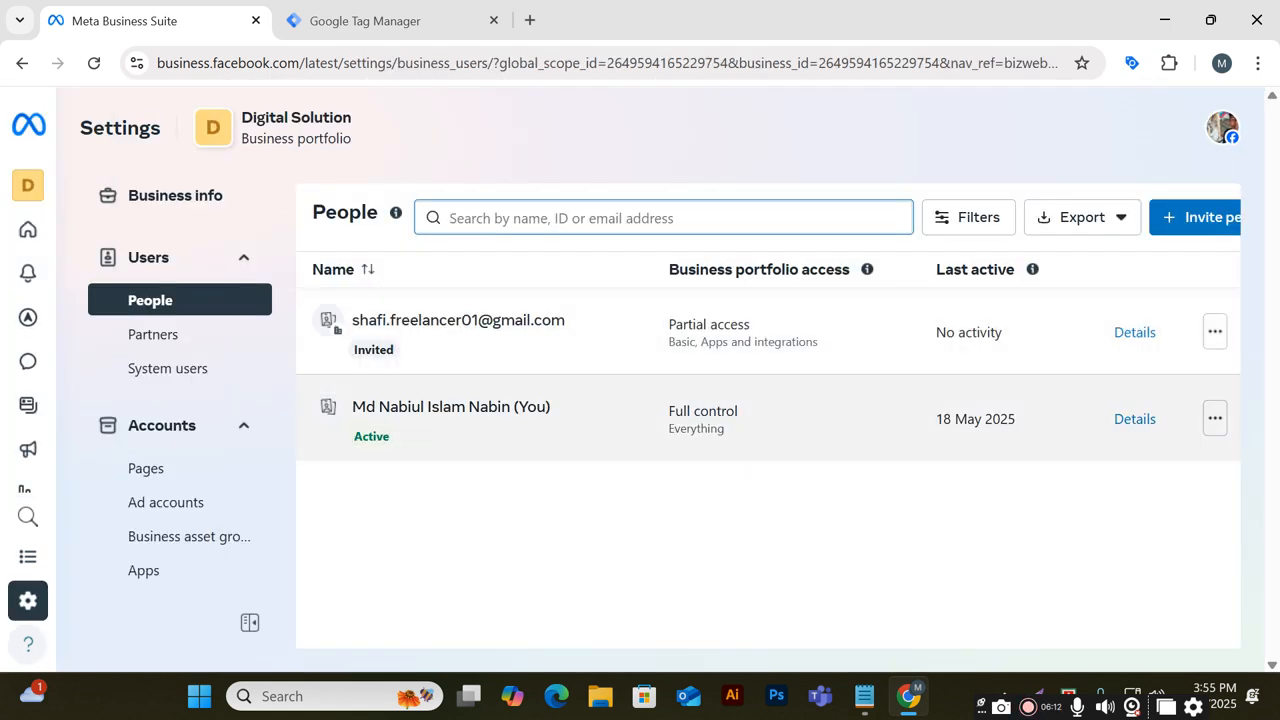
# Open the Datasets section under Data sources in the business portfolio settings
pyautogui.scroll(-2, 278, 285)
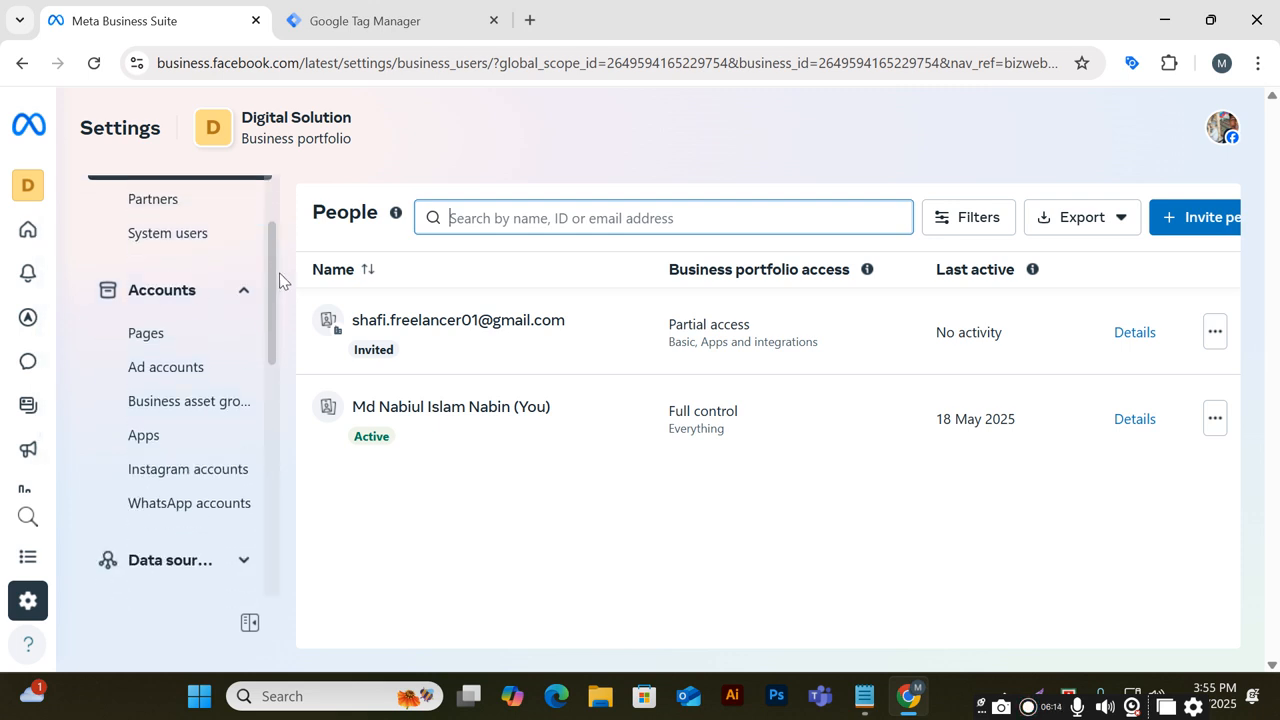
pyautogui.scroll(-2, 280, 285)
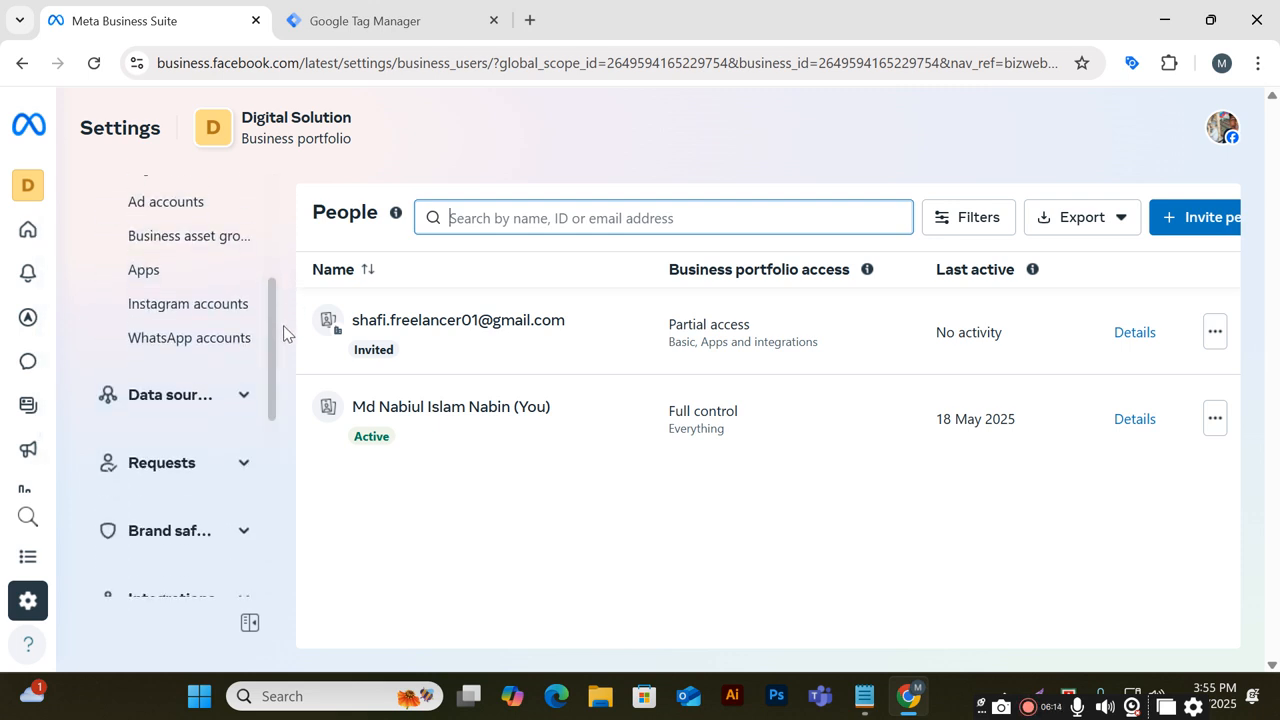
pyautogui.click(168, 403)
pyautogui.scroll(-1, 200, 390)
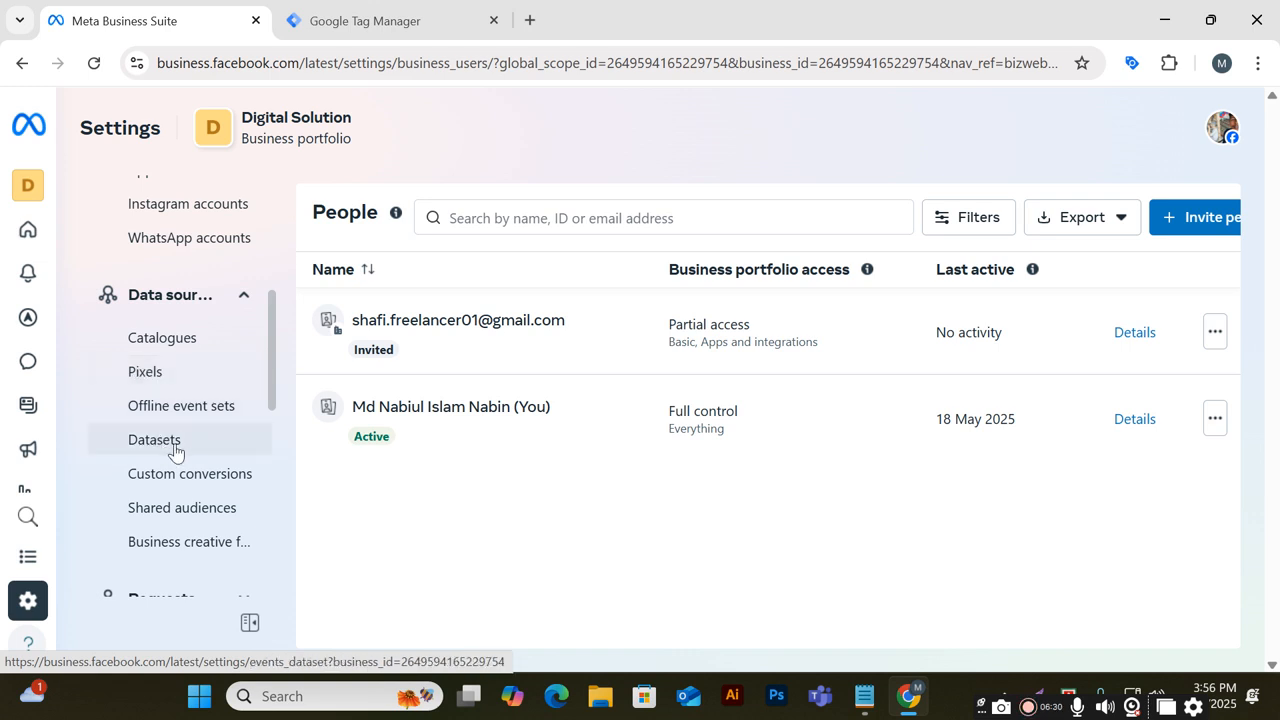
pyautogui.click(163, 372)
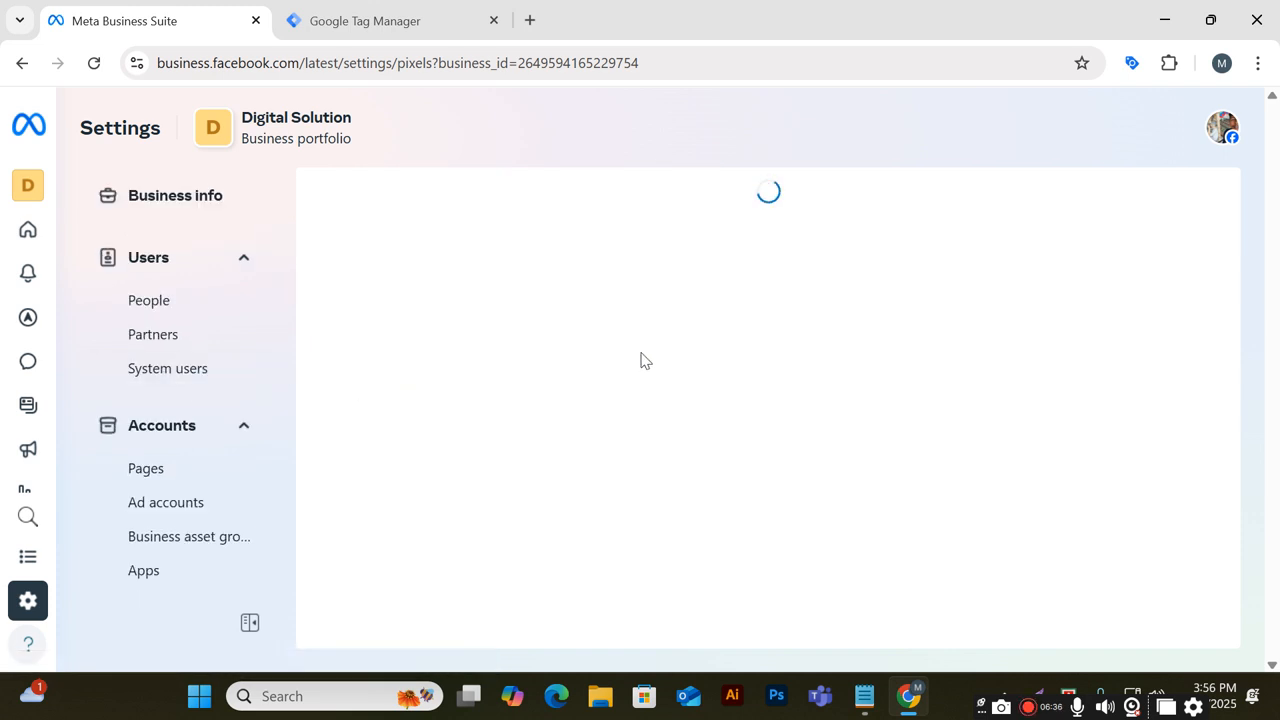
pyautogui.scroll(-2, 1094, 454)
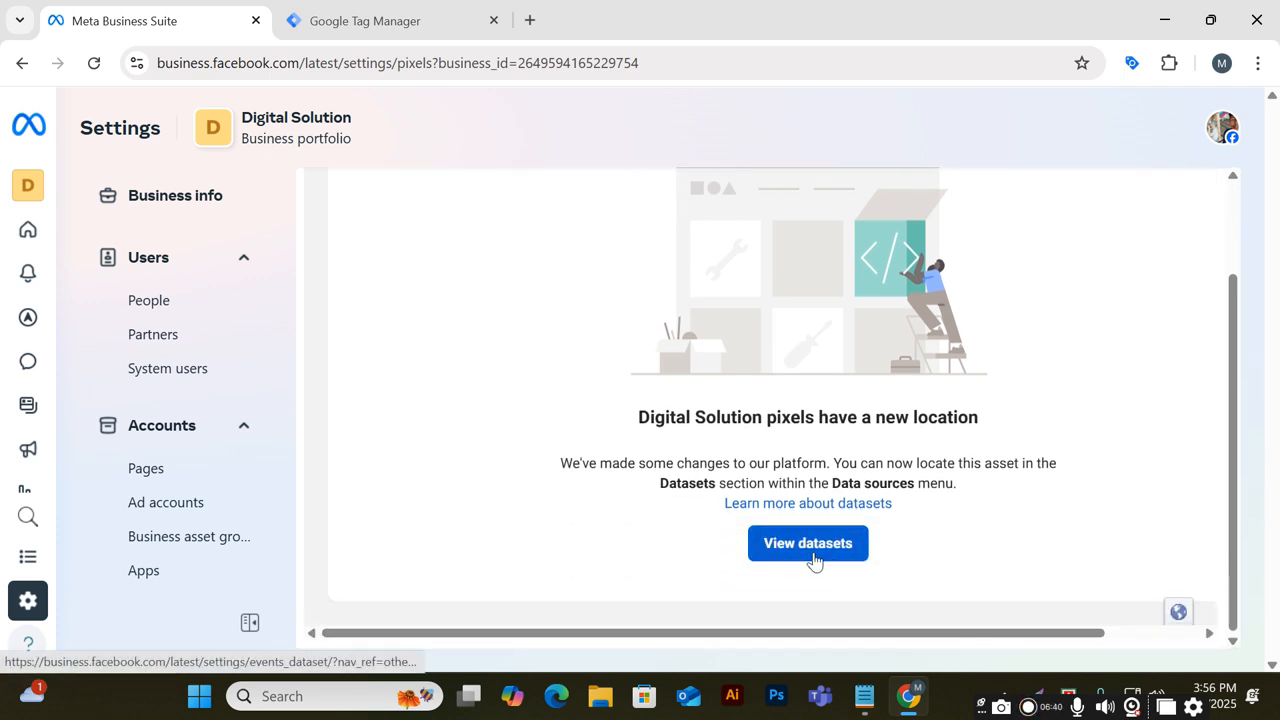
pyautogui.scroll(-5, 230, 484)
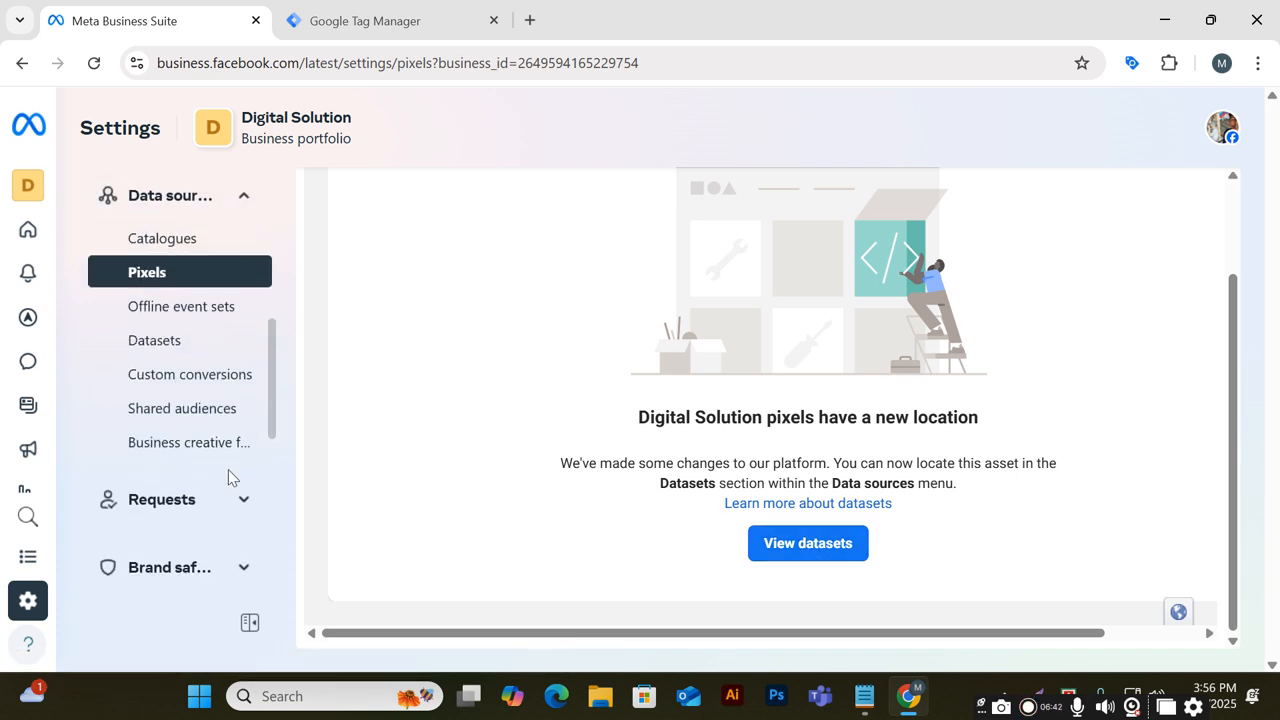
pyautogui.click(154, 342)
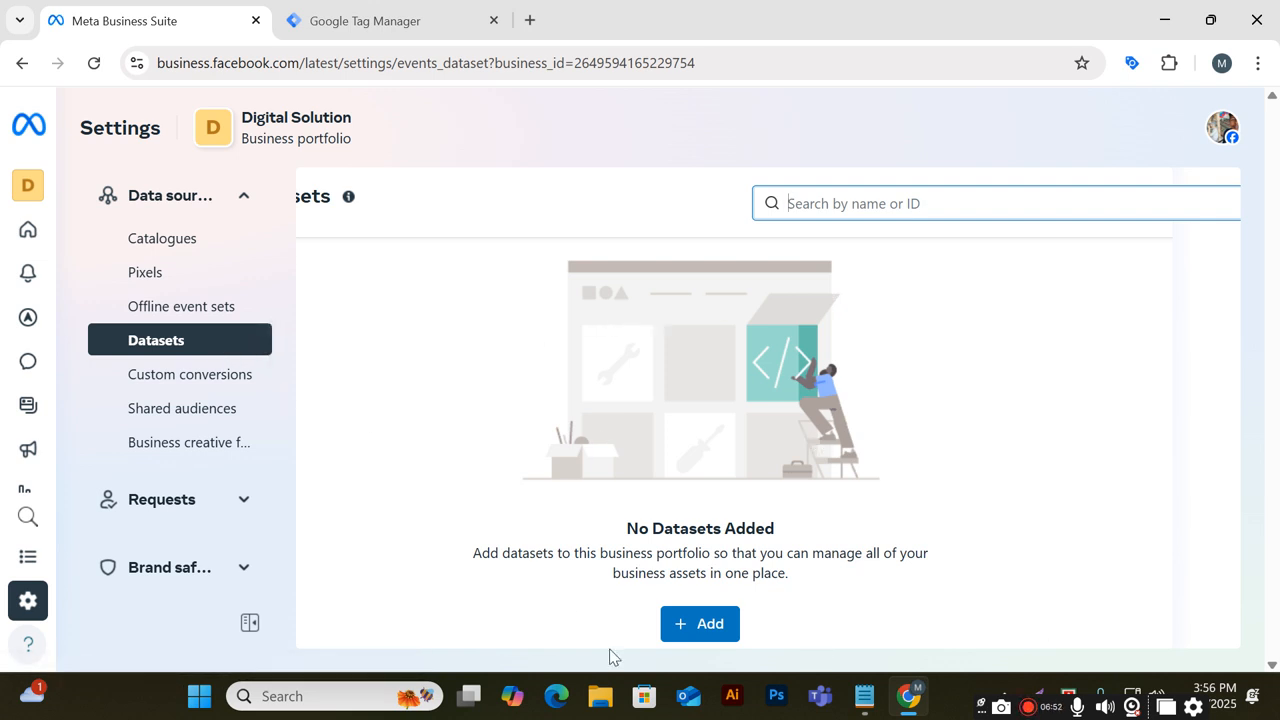
# Create a new dataset named Digital Solution
pyautogui.click(686, 624)
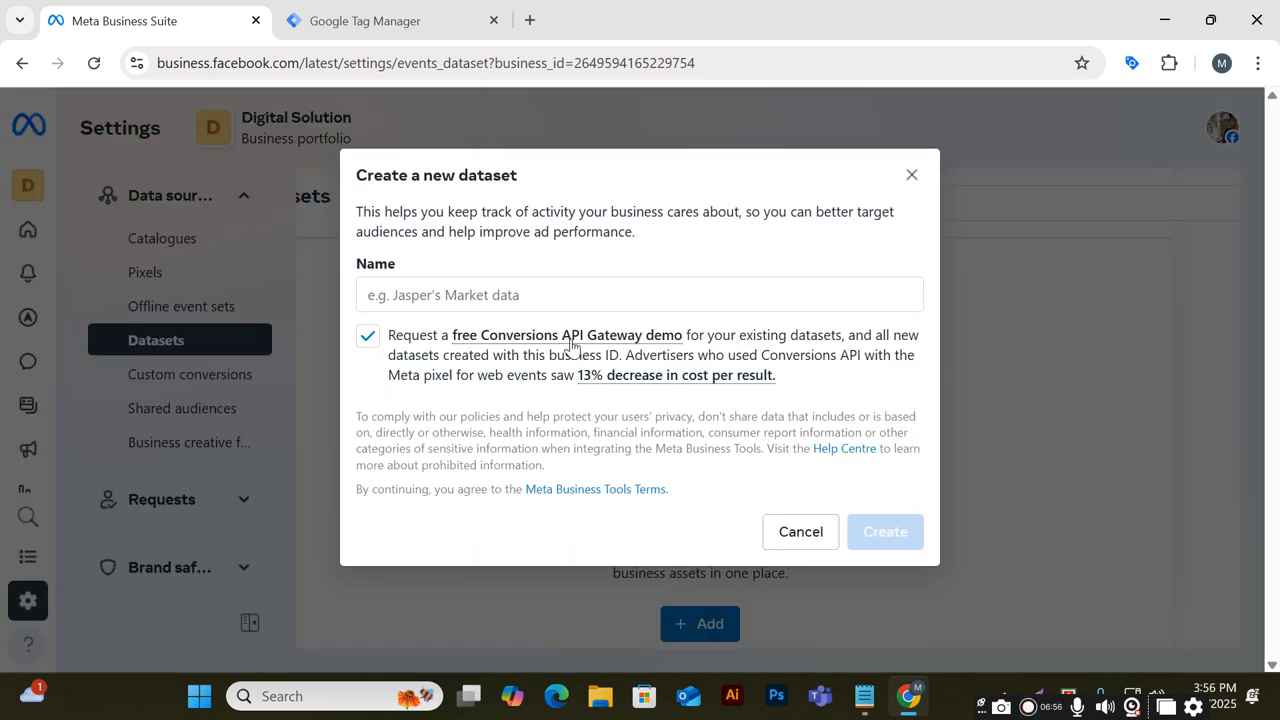
pyautogui.click(566, 296)
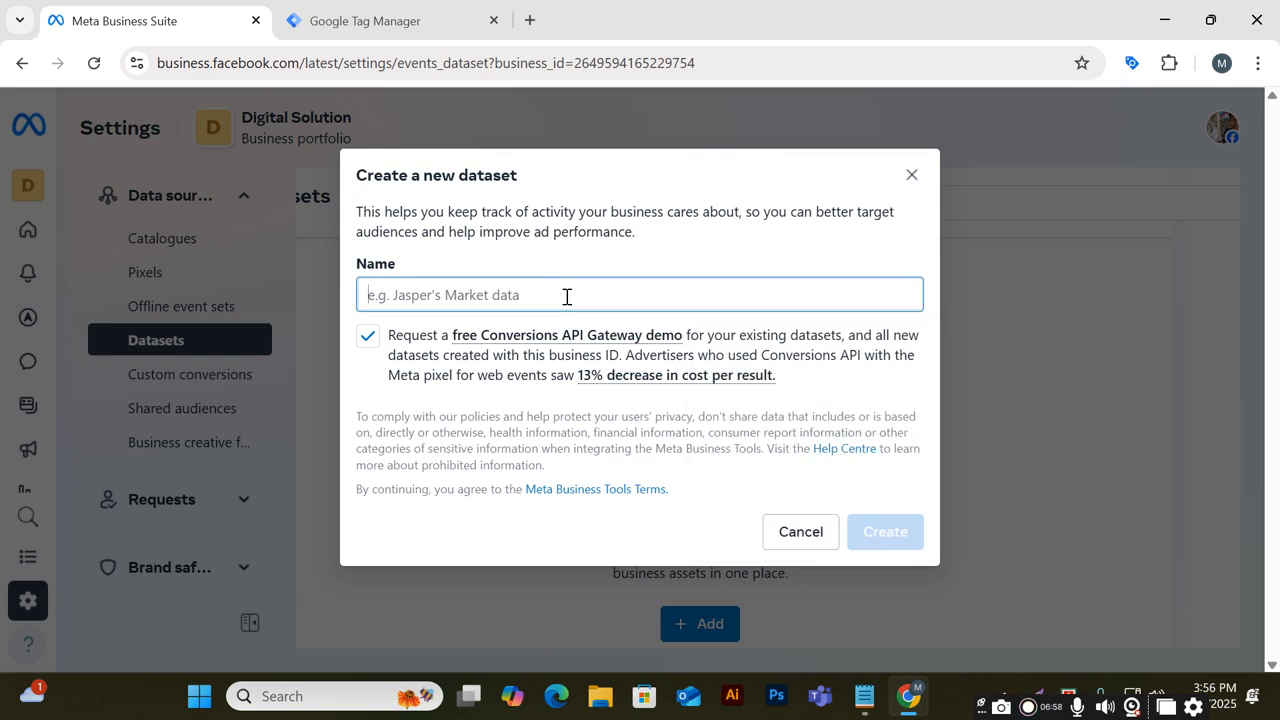
pyautogui.write('Digital Solution')
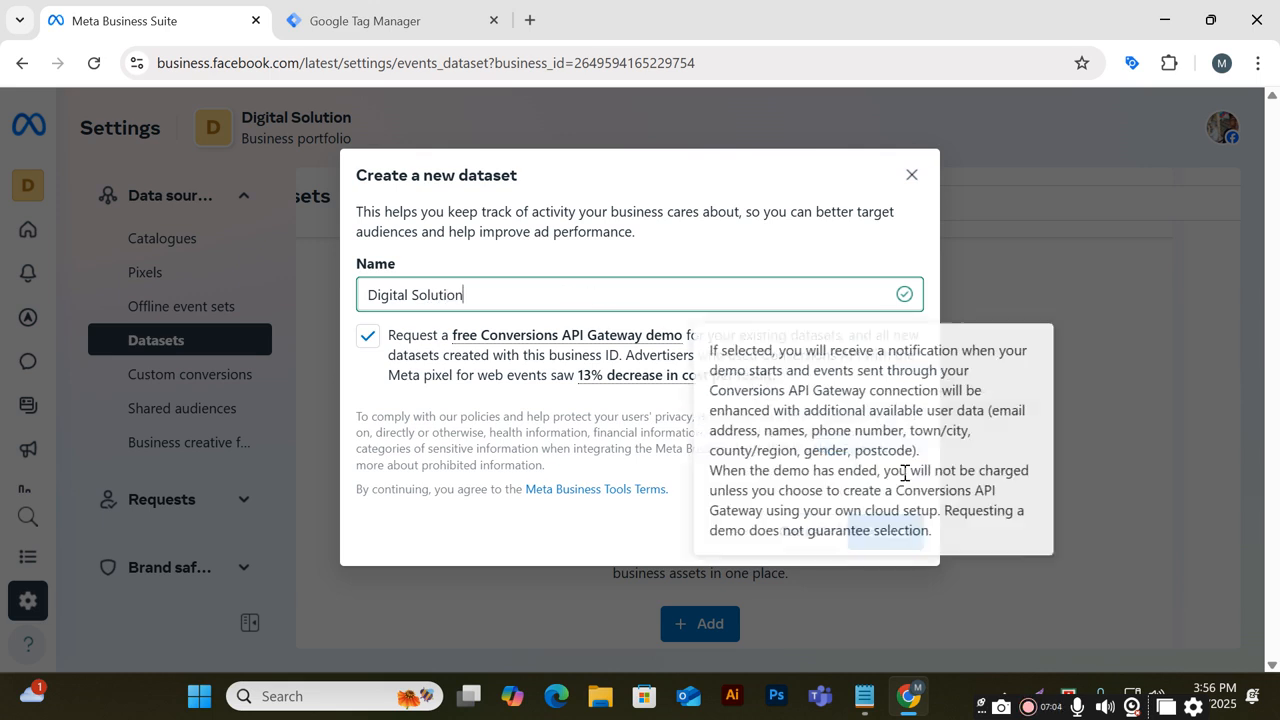
pyautogui.click(889, 532)
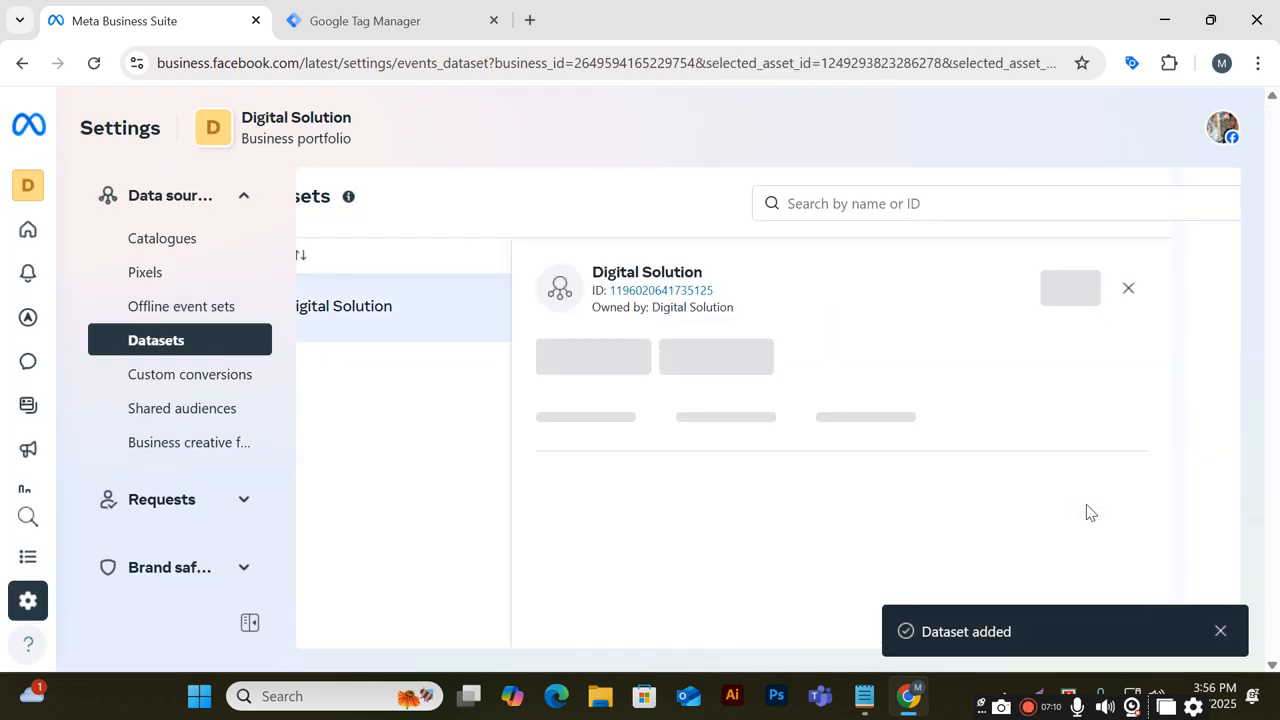
pyautogui.hotkey('ctrl', '-')
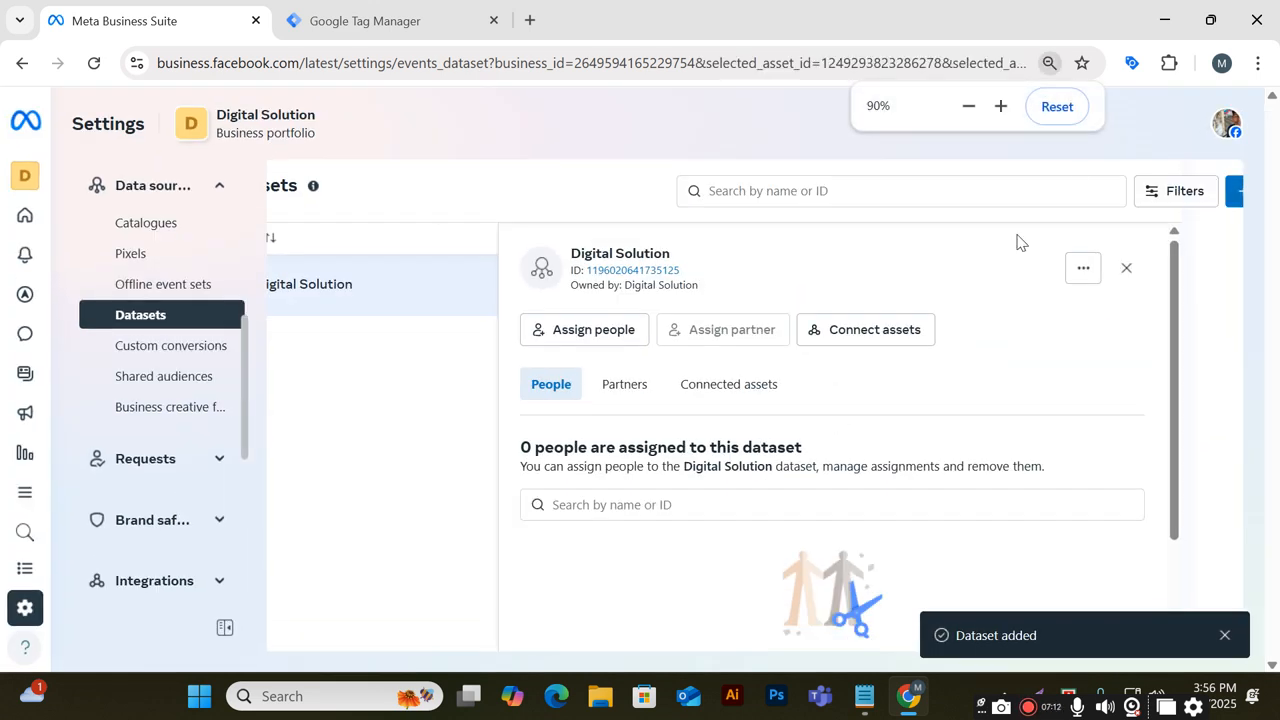
pyautogui.click(1066, 112)
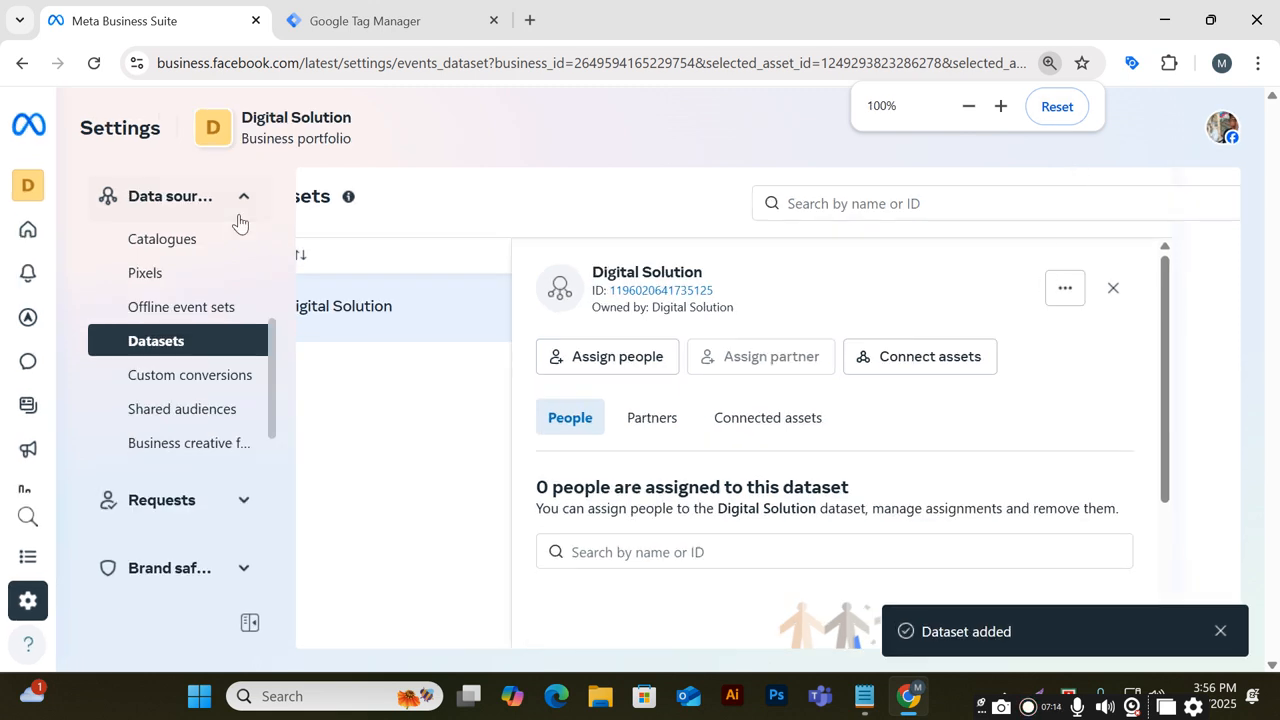
pyautogui.click(27, 195)
pyautogui.click(582, 180)
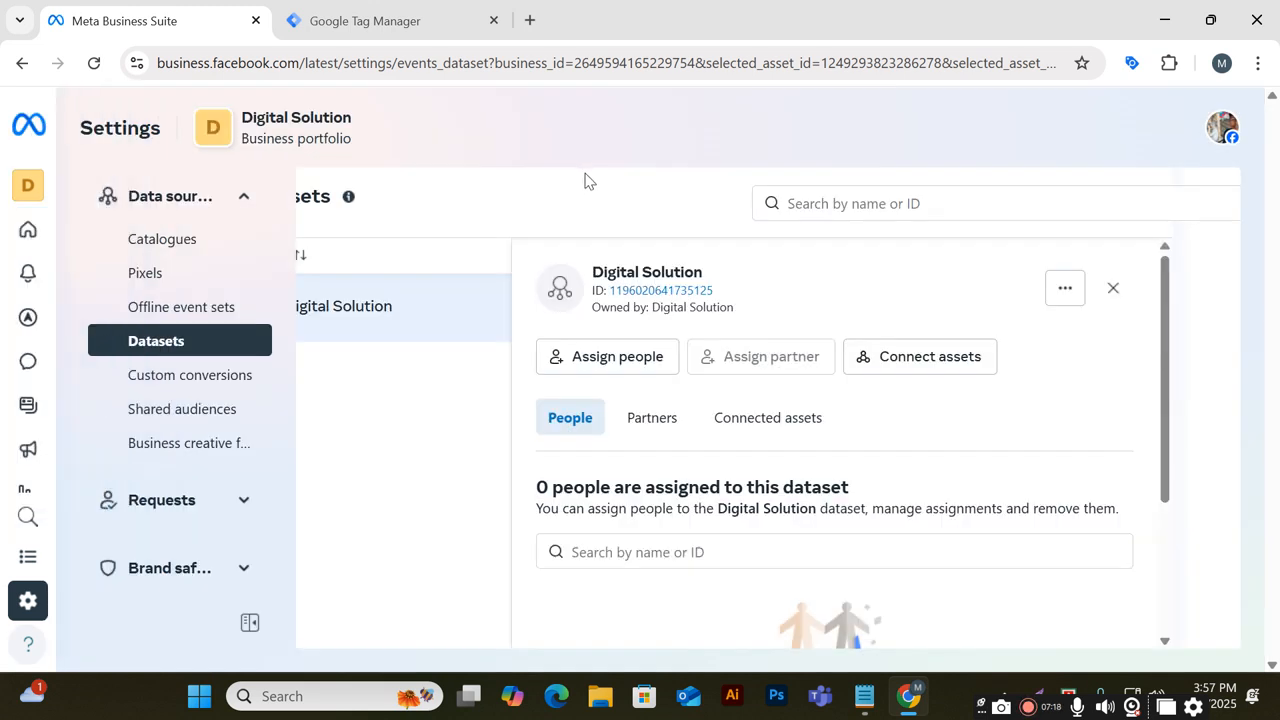
pyautogui.click(1166, 14)
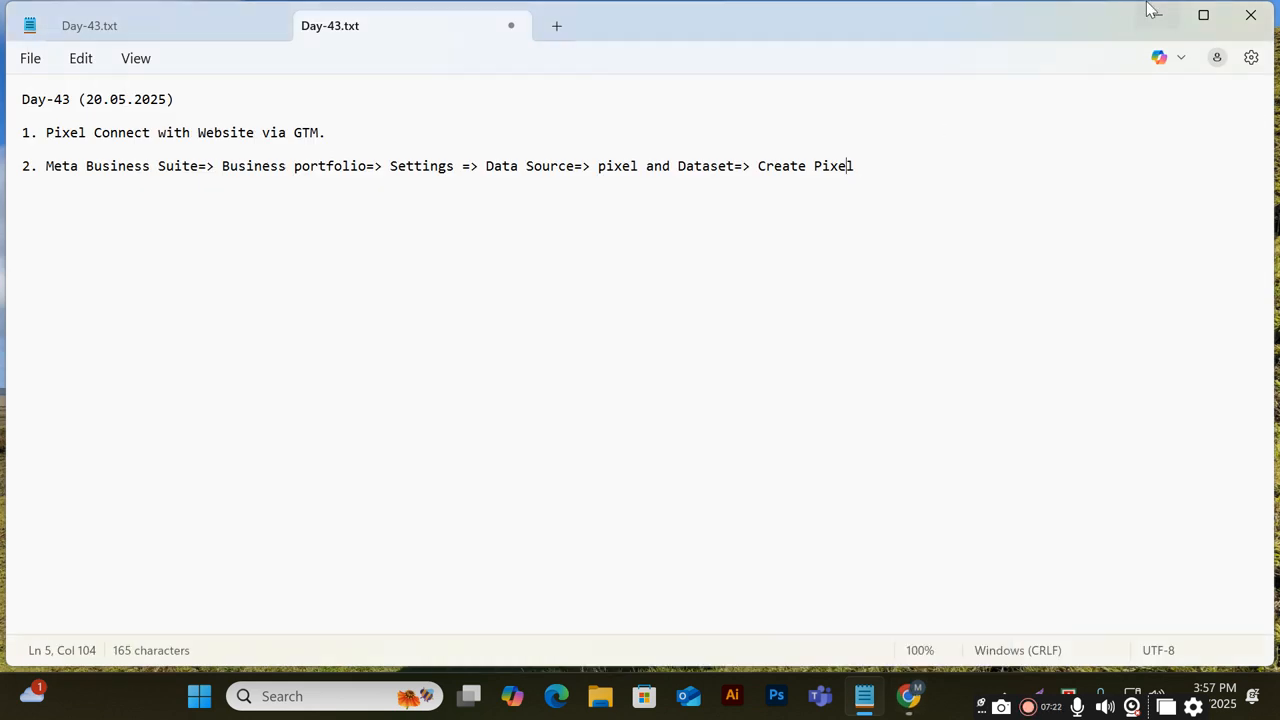
pyautogui.click(1150, 13)
pyautogui.rightClick(873, 150)
pyautogui.moveTo(1016, 314)
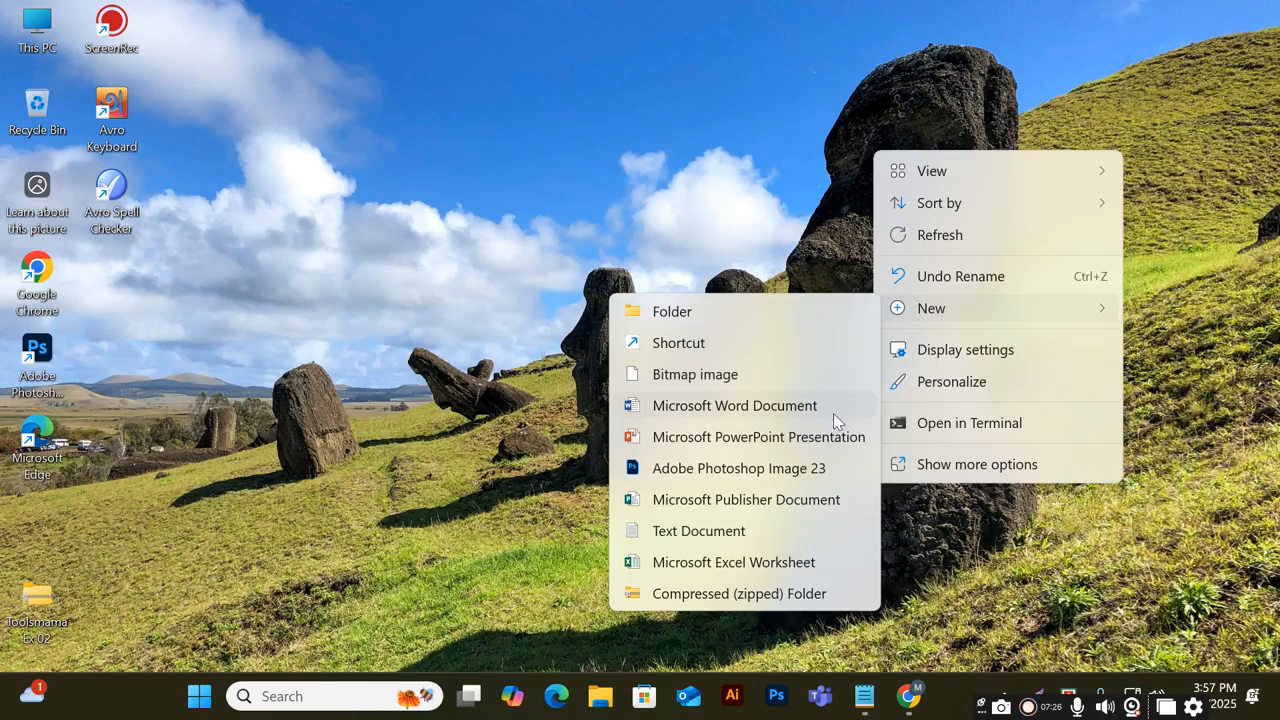
pyautogui.click(900, 349)
pyautogui.scroll(-7, 729, 471)
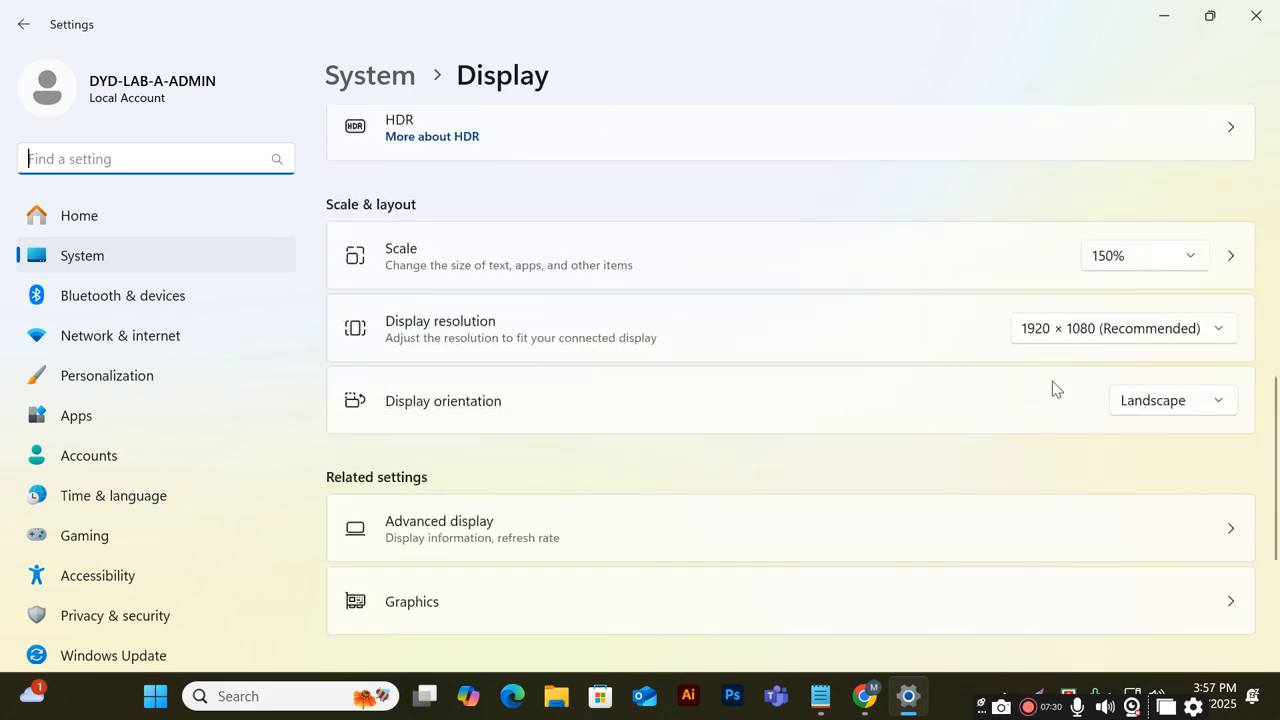
pyautogui.click(1086, 337)
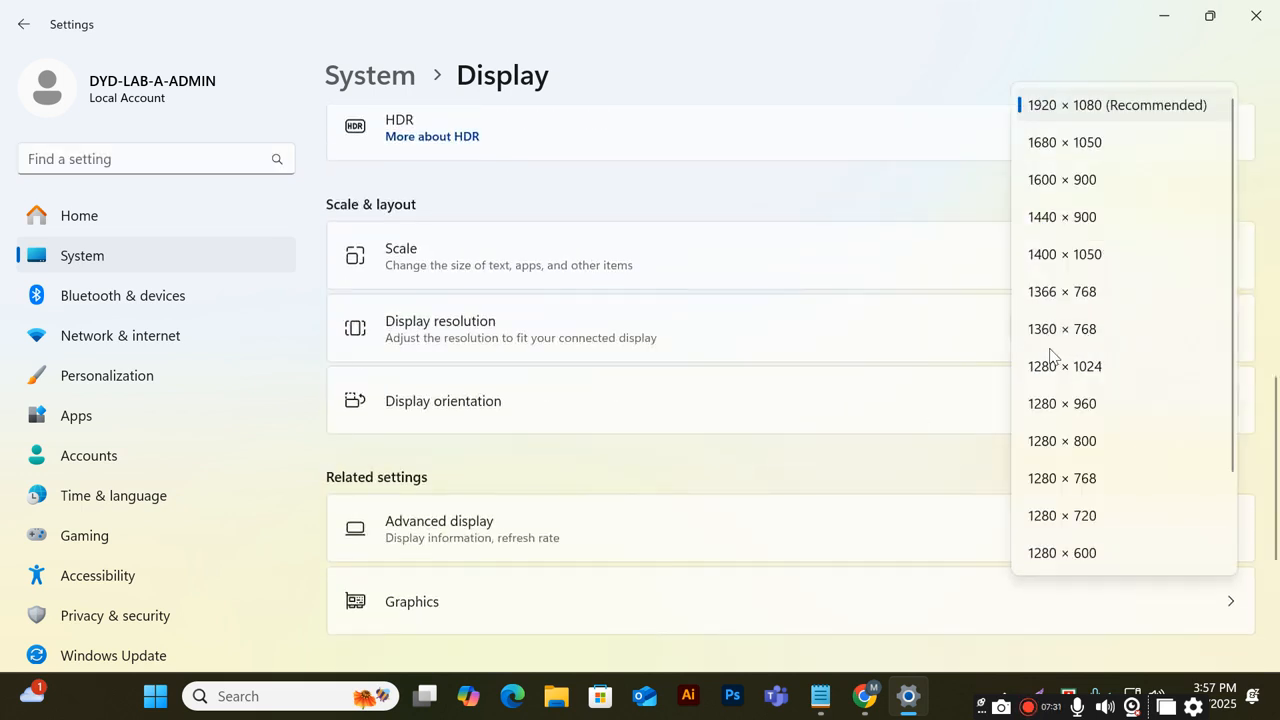
pyautogui.click(1102, 116)
pyautogui.click(1163, 16)
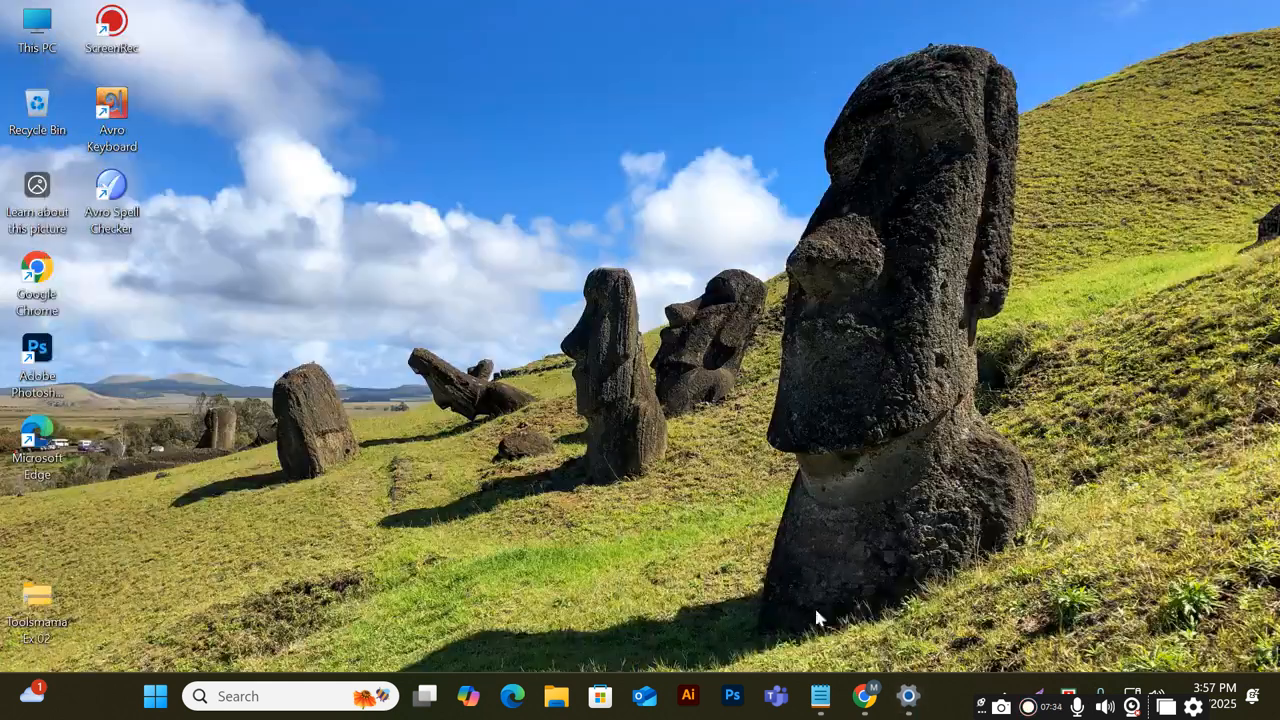
pyautogui.click(866, 700)
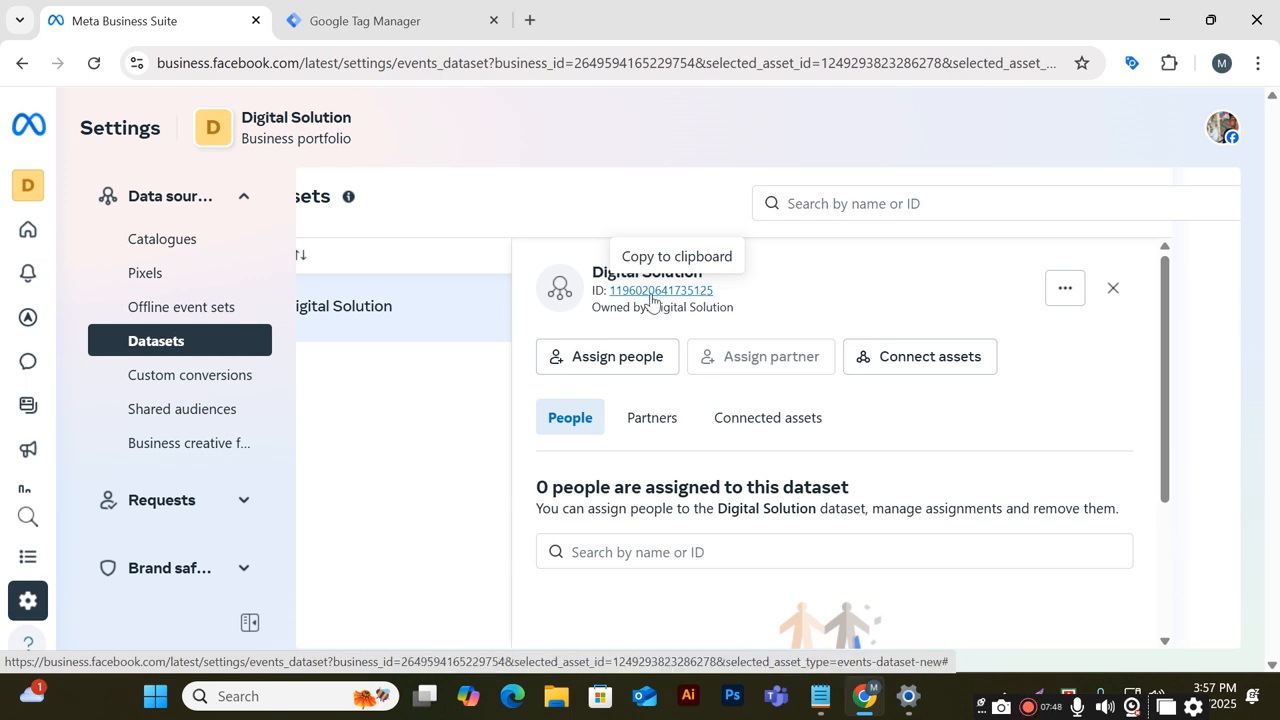
# Assign yourself to the Digital Solution dataset with the Manage events dataset full-control permission
pyautogui.scroll(-2, 651, 460)
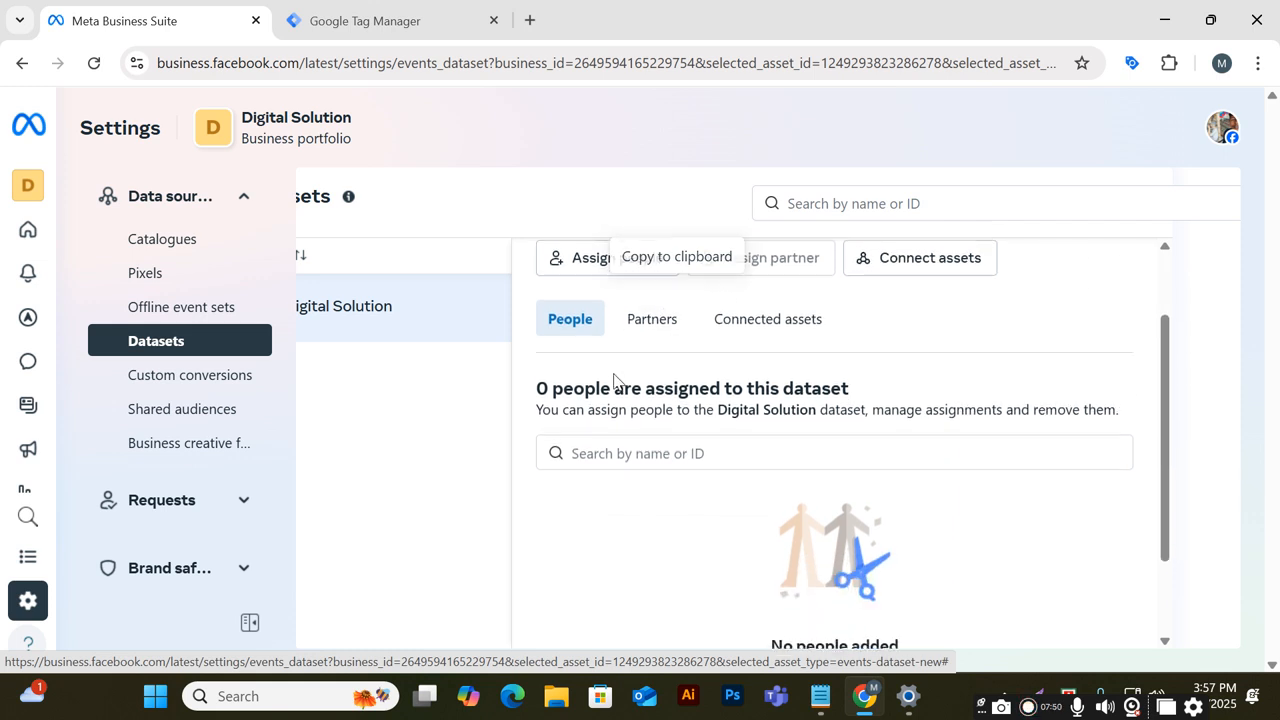
pyautogui.scroll(2, 611, 380)
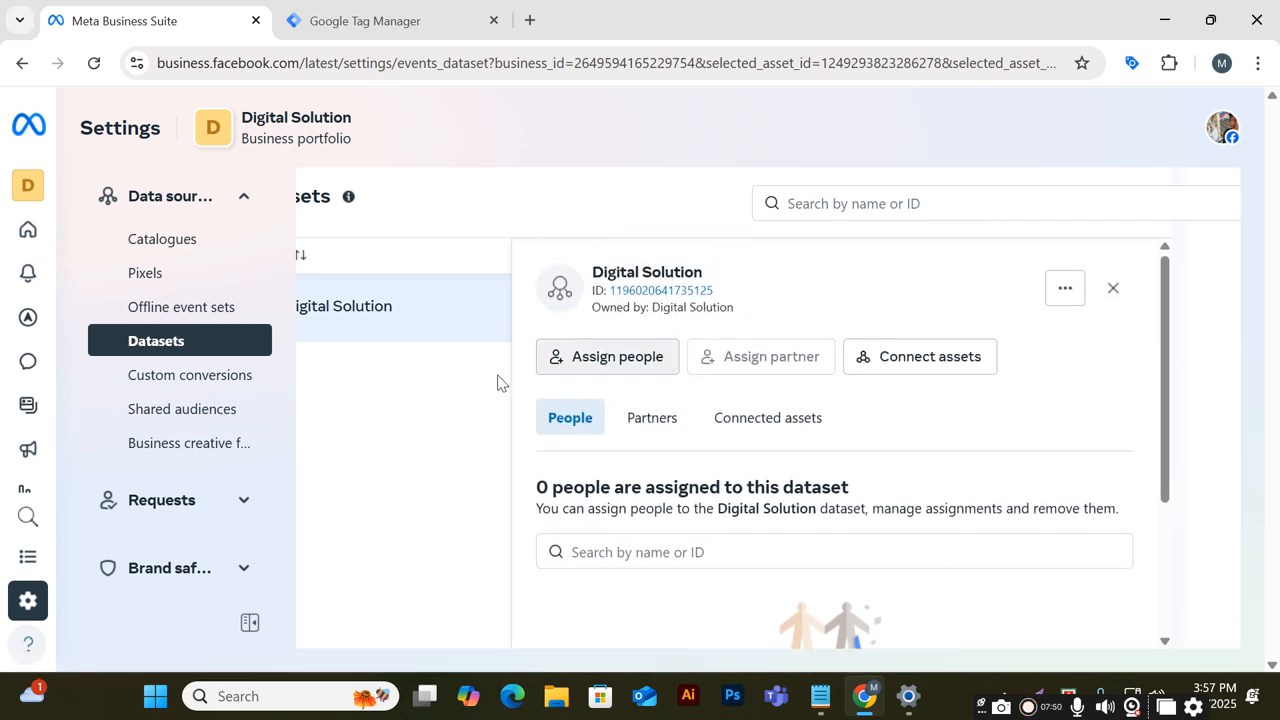
pyautogui.click(593, 370)
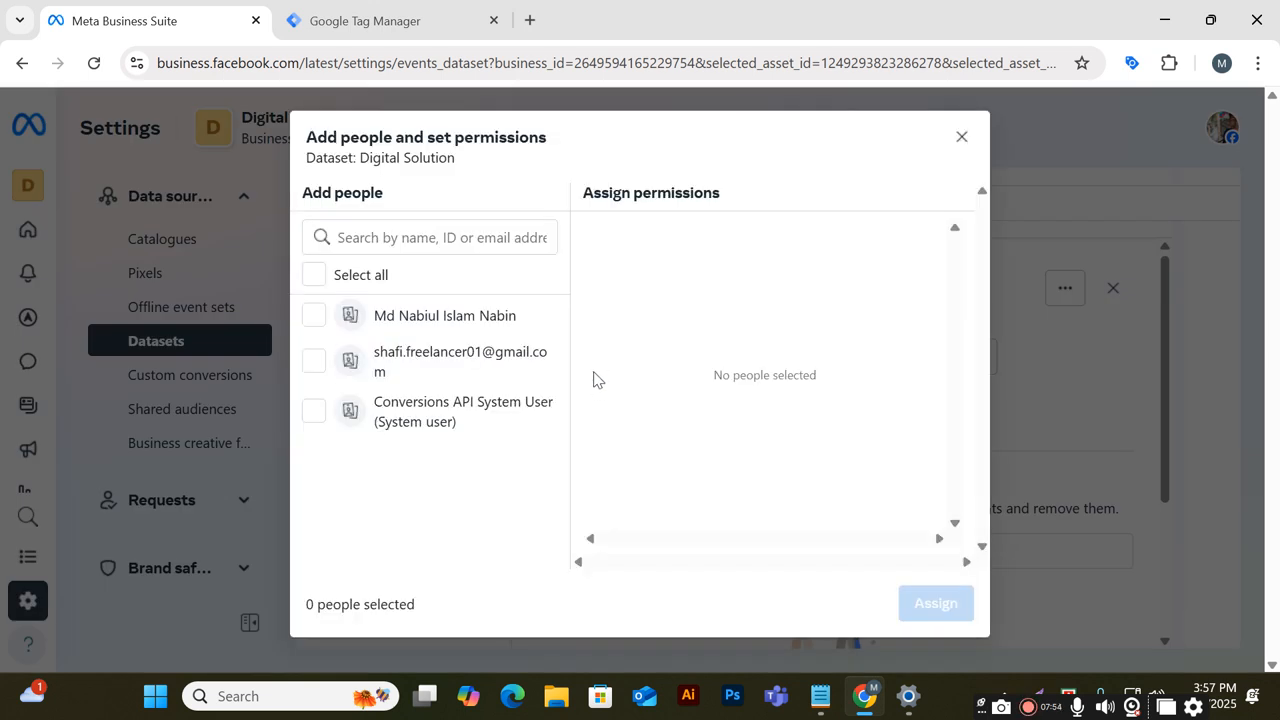
pyautogui.click(474, 322)
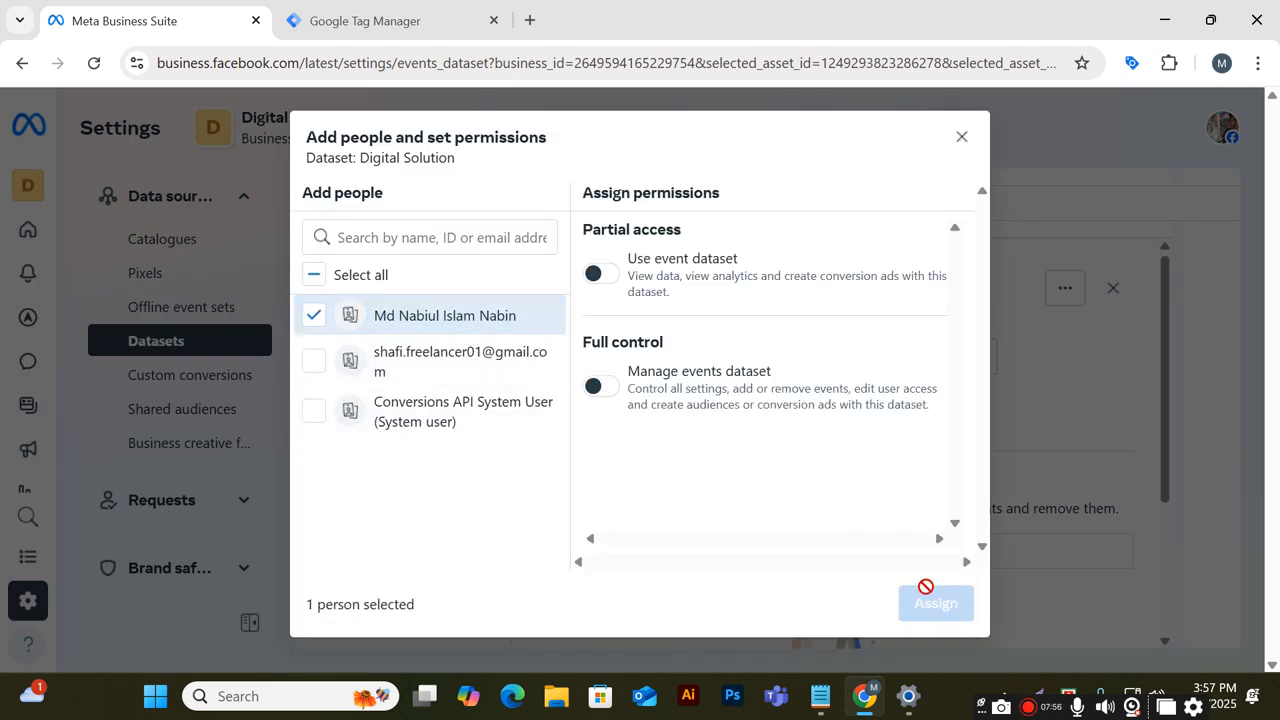
pyautogui.click(596, 273)
pyautogui.click(610, 385)
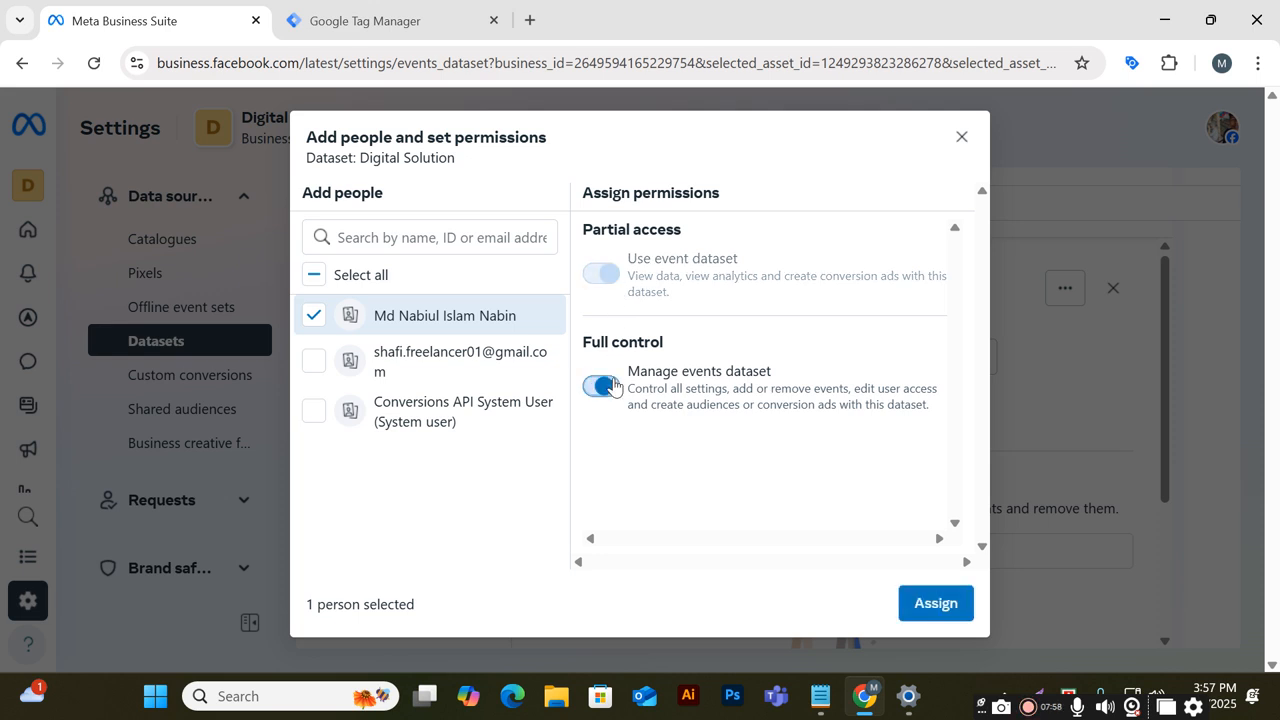
pyautogui.click(936, 603)
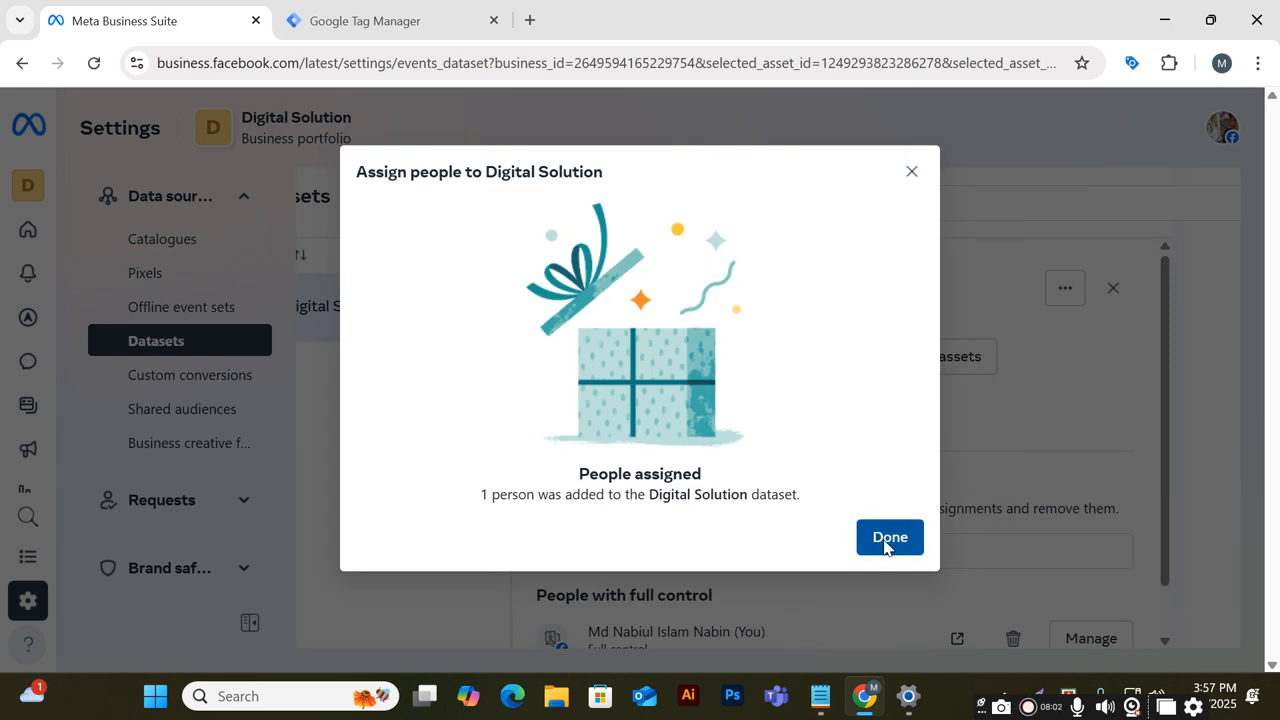
pyautogui.click(889, 541)
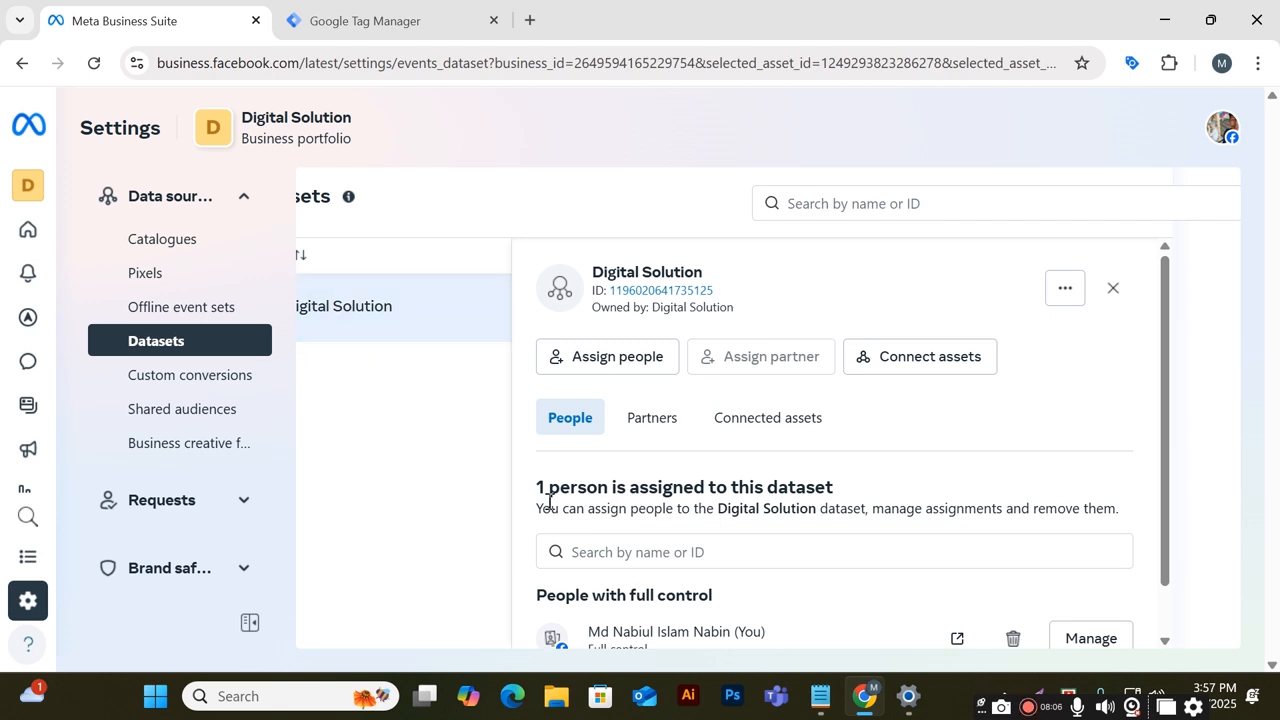
# Copy the Digital Solution dataset's ID to the clipboard
pyautogui.click(347, 290)
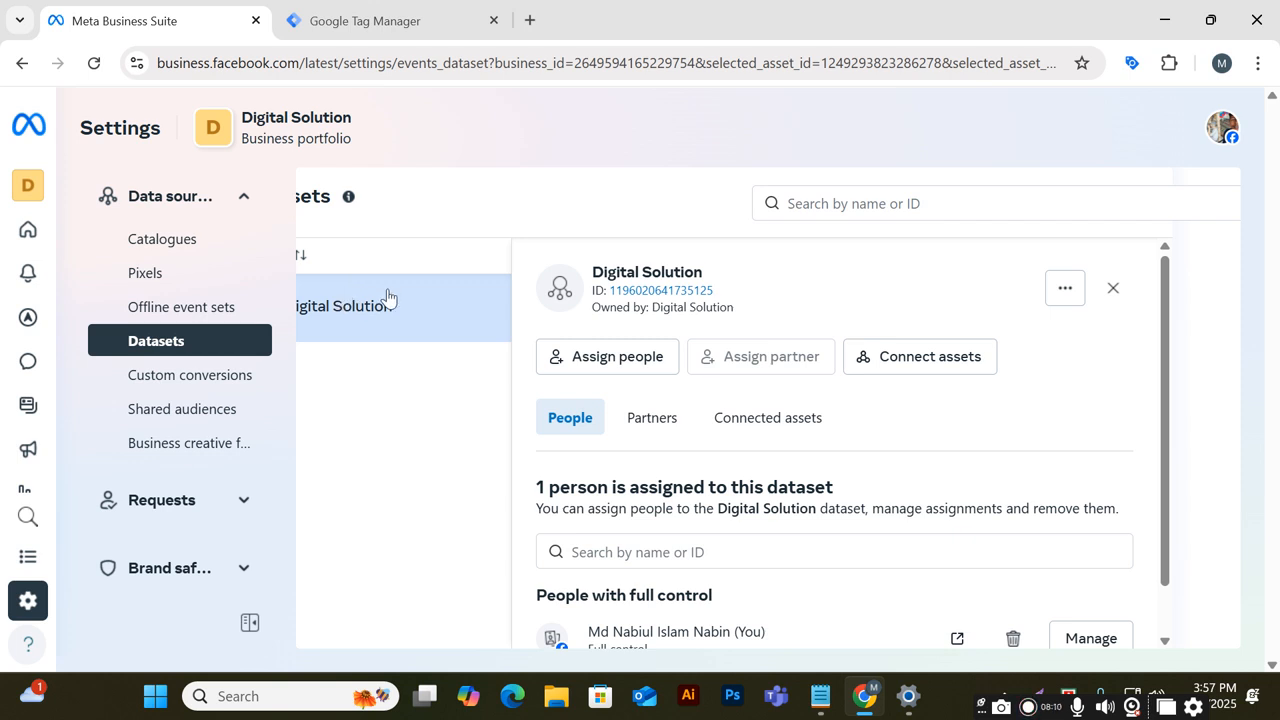
pyautogui.scroll(-1, 672, 440)
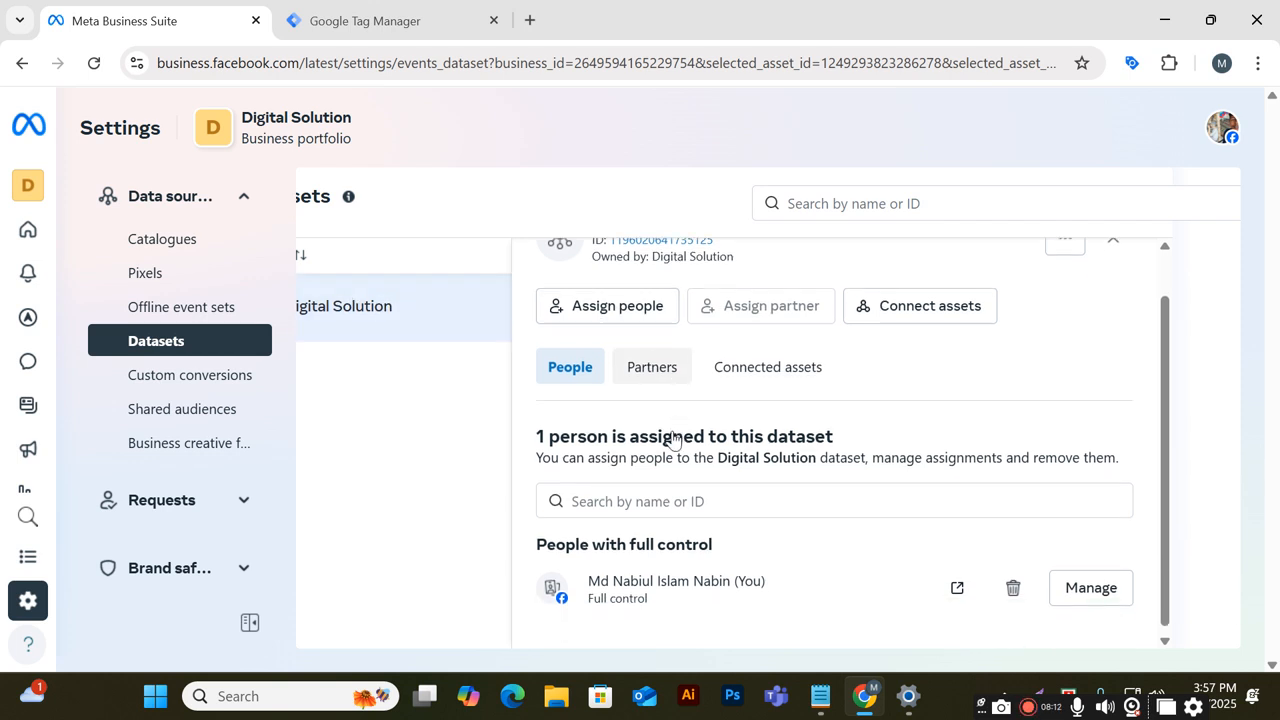
pyautogui.scroll(1, 672, 440)
pyautogui.click(1065, 286)
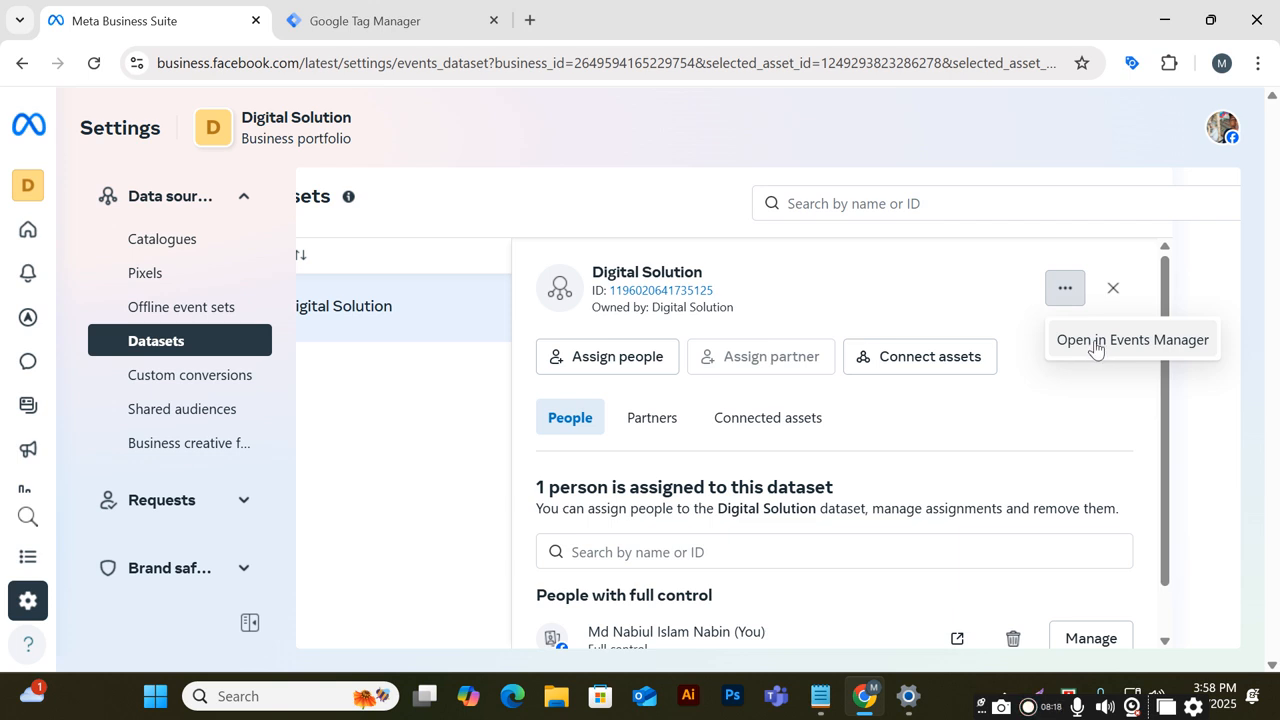
pyautogui.click(685, 292)
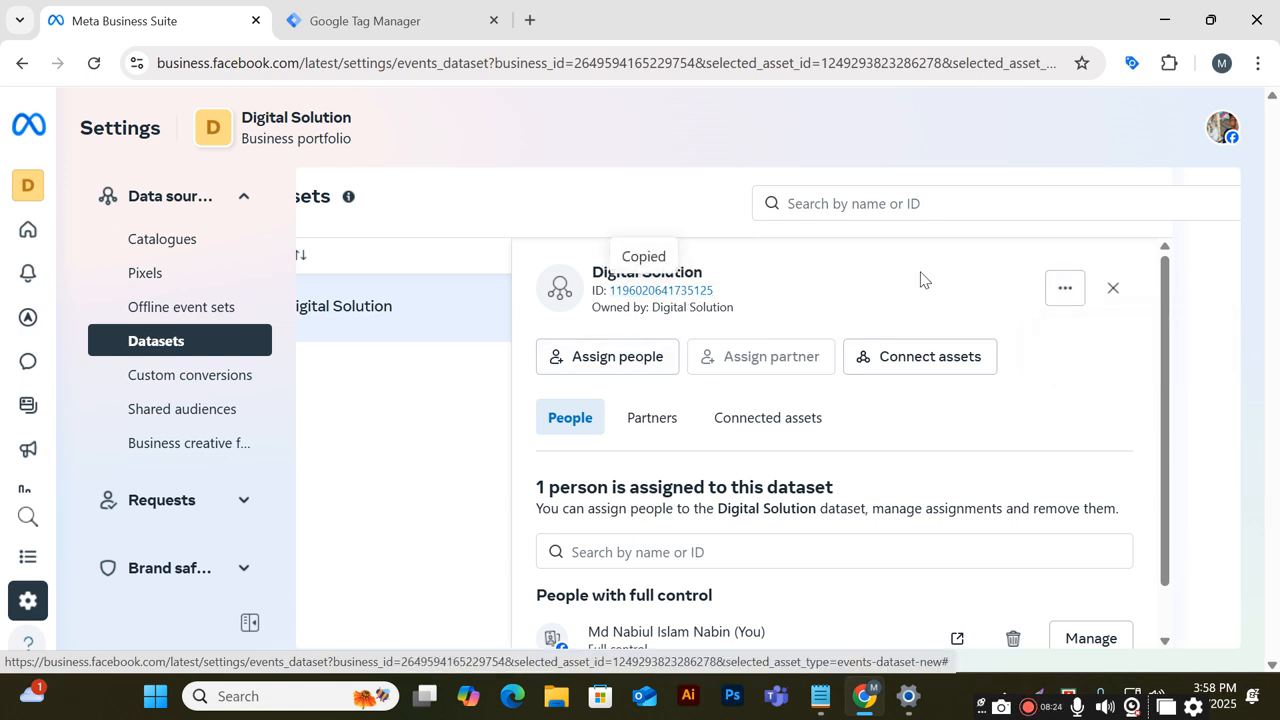
# Open the dataset in Events Manager and review the integration options on its Overview page
pyautogui.click(1065, 289)
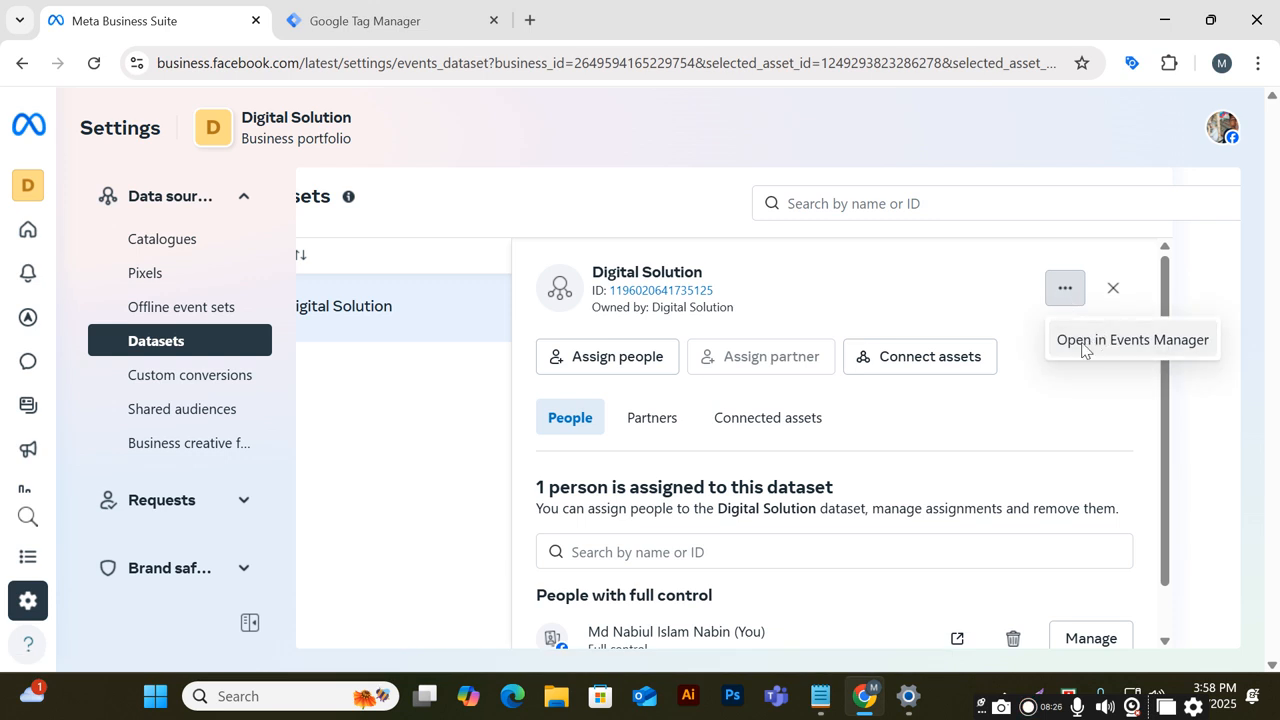
pyautogui.click(1085, 345)
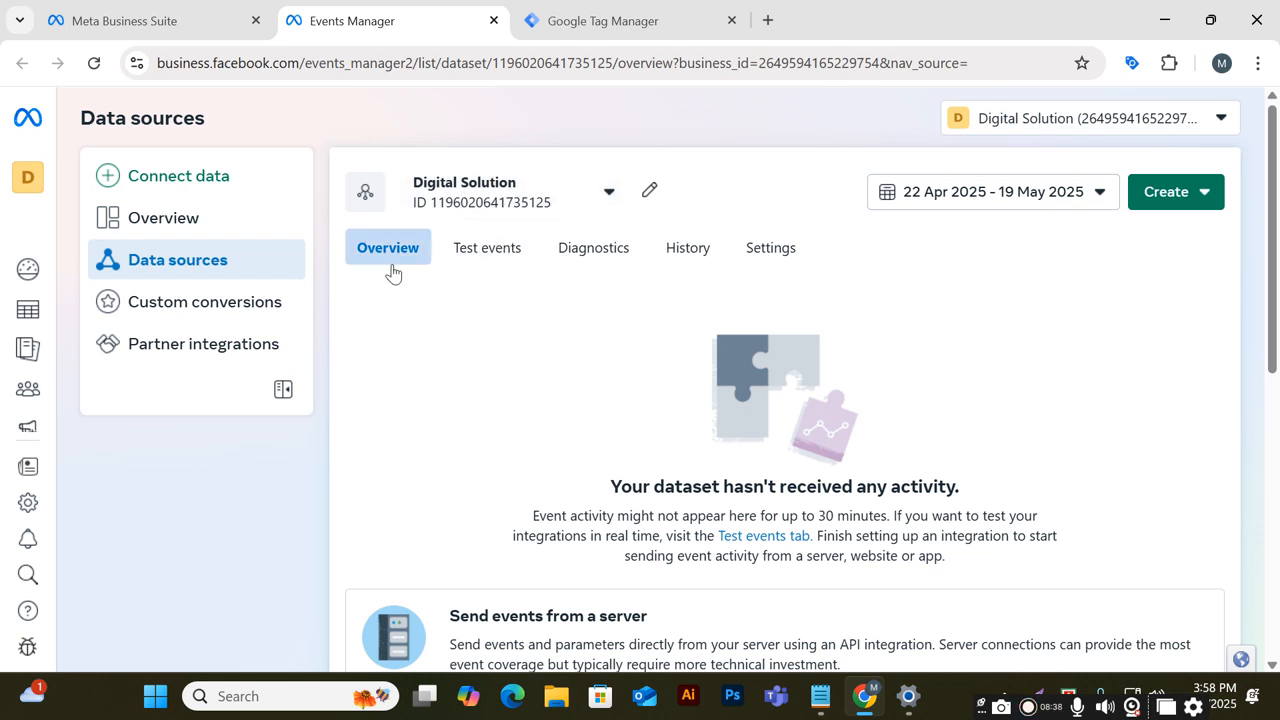
pyautogui.scroll(-6, 400, 285)
pyautogui.scroll(1, 427, 380)
pyautogui.scroll(2, 427, 380)
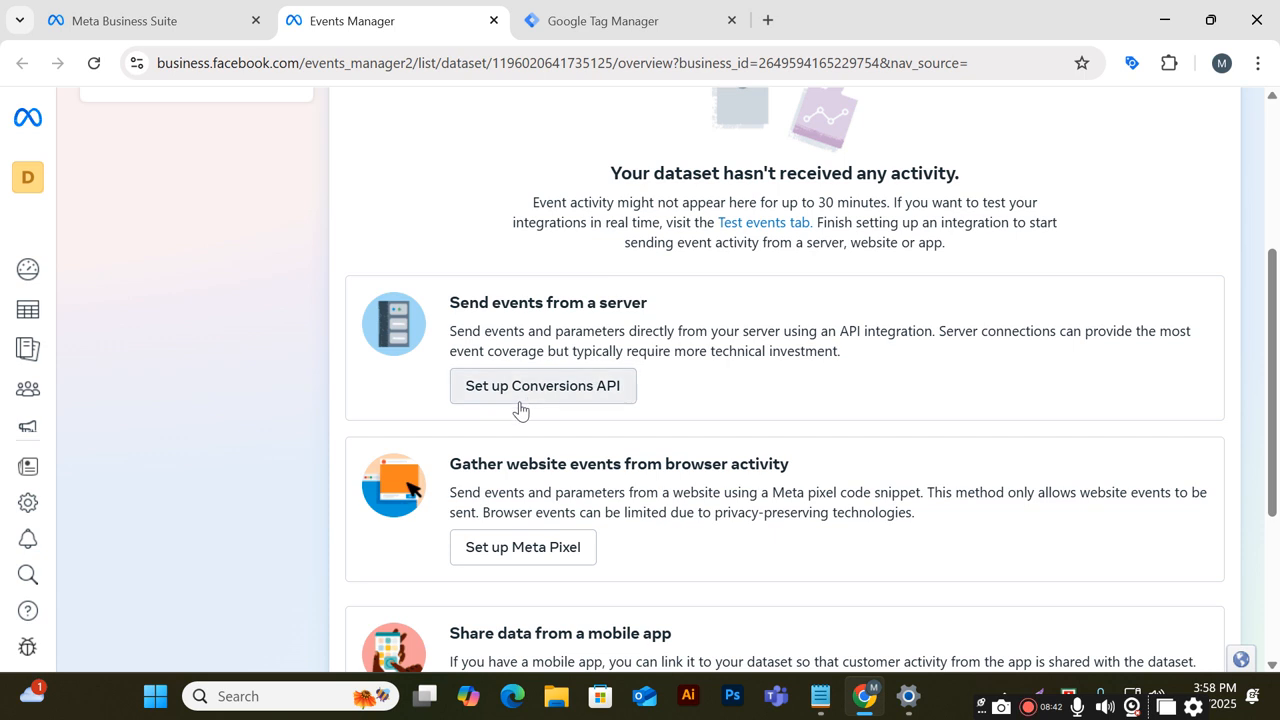
pyautogui.scroll(-1, 628, 414)
pyautogui.scroll(-1, 628, 414)
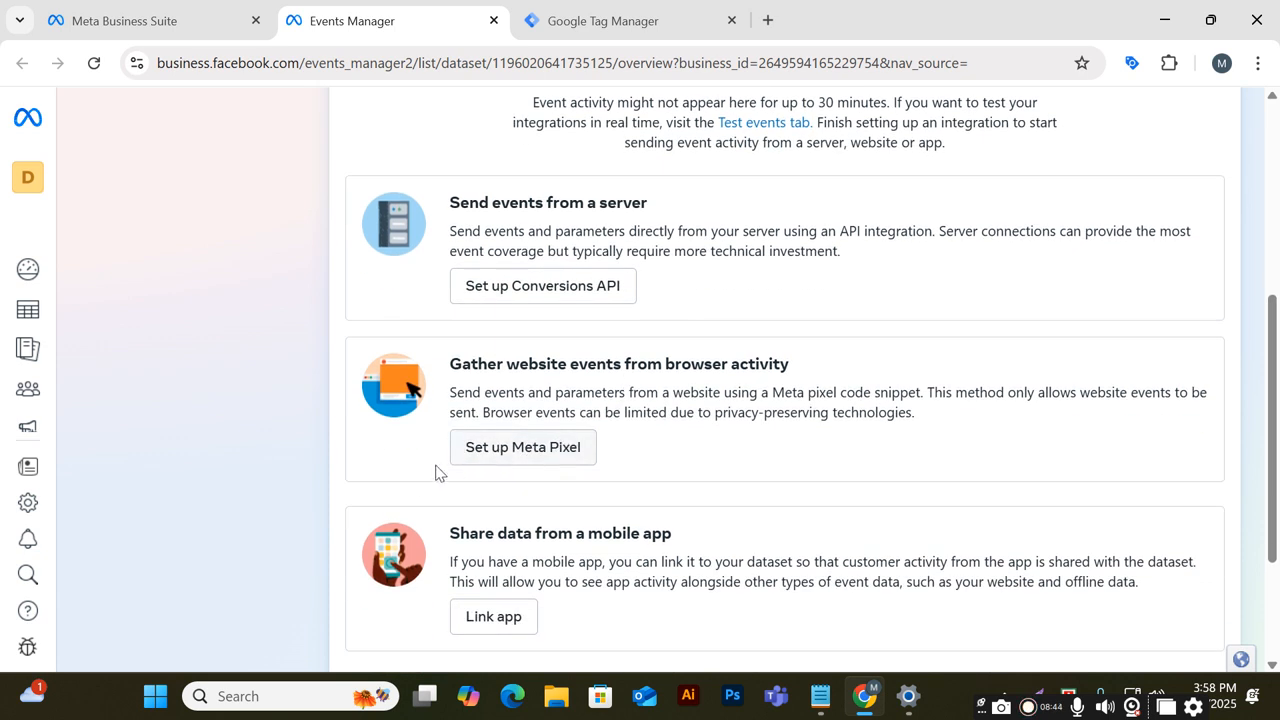
# Review the dataset's Overview, Test events, Diagnostics and History tabs in Events Manager
pyautogui.scroll(-1, 572, 447)
pyautogui.scroll(-2, 572, 447)
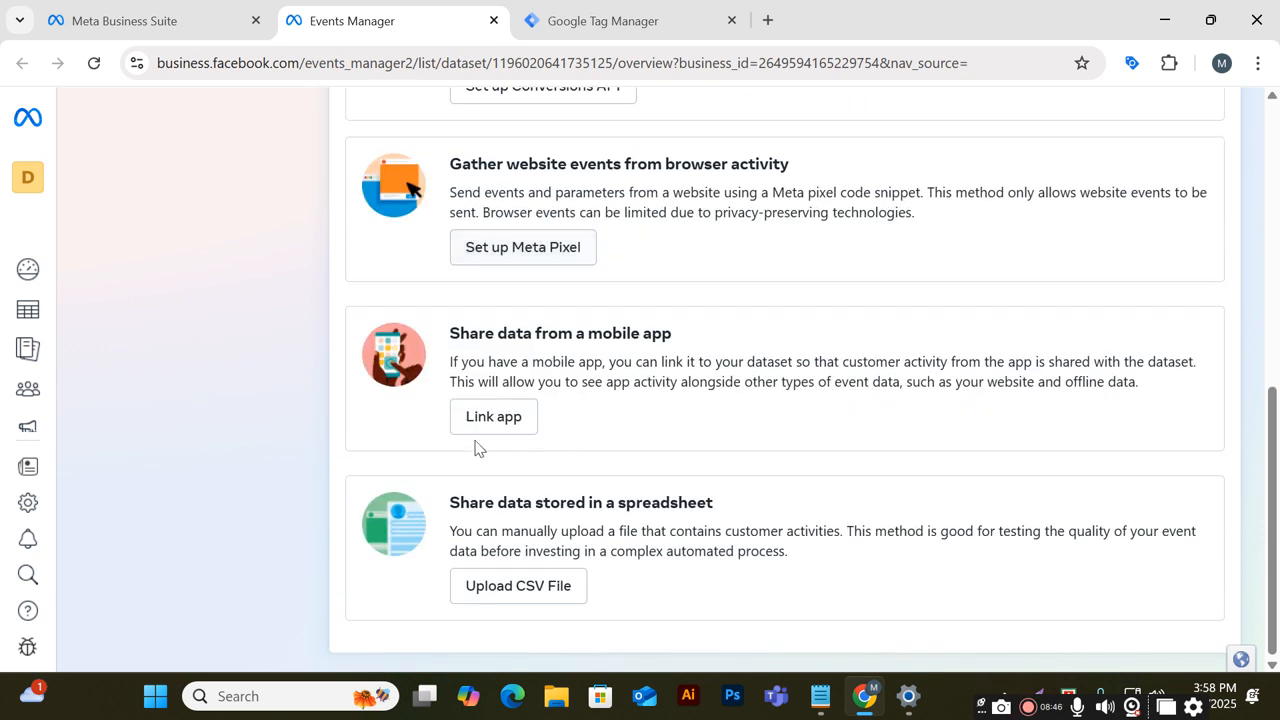
pyautogui.scroll(5, 694, 574)
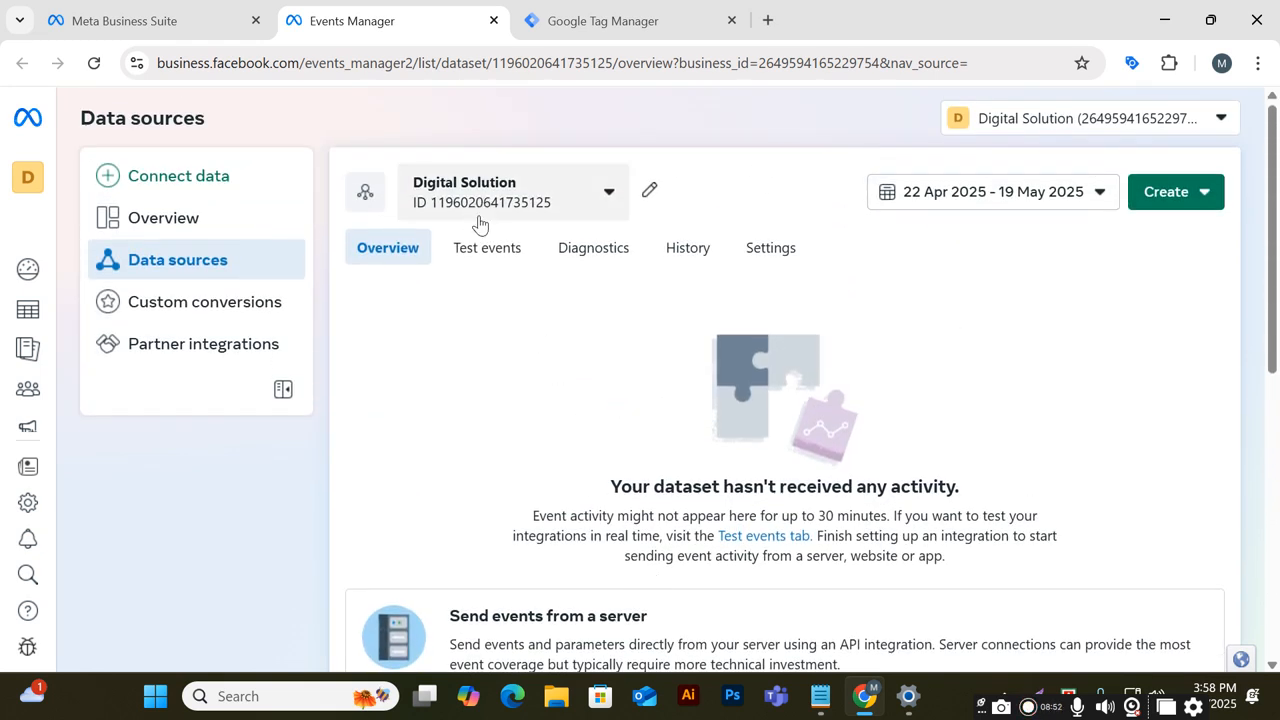
pyautogui.click(490, 254)
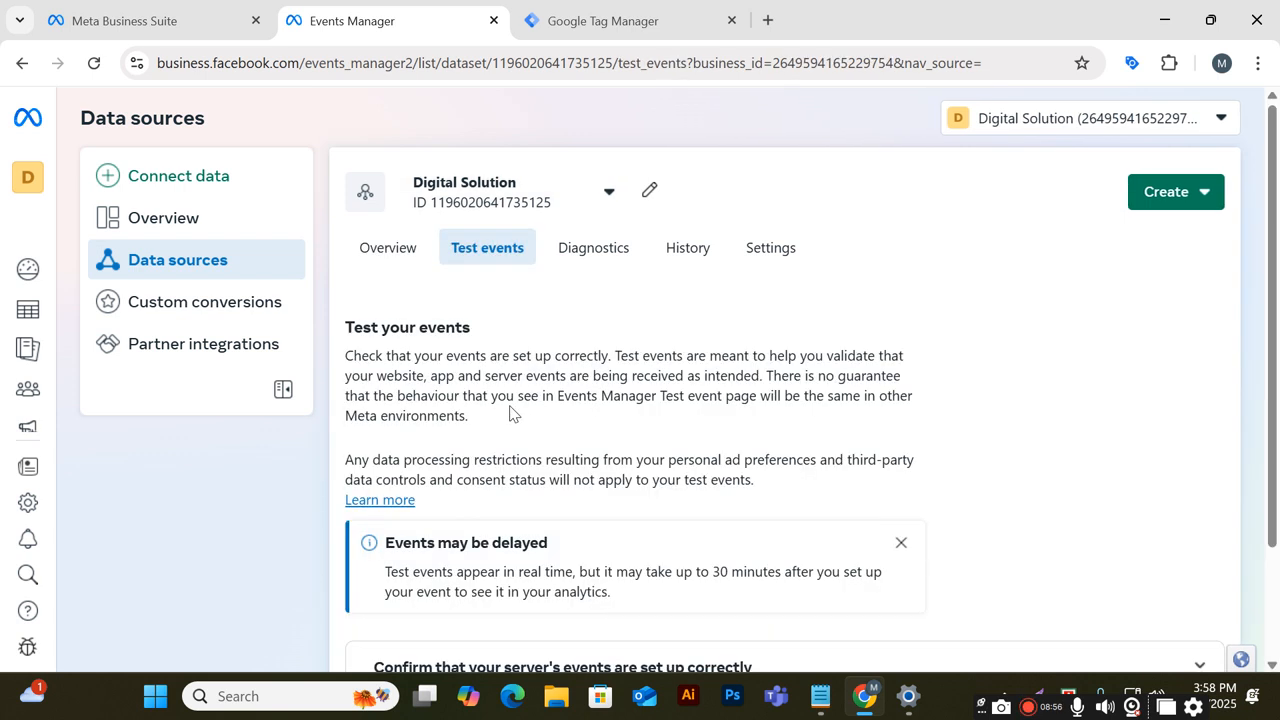
pyautogui.scroll(-2, 510, 415)
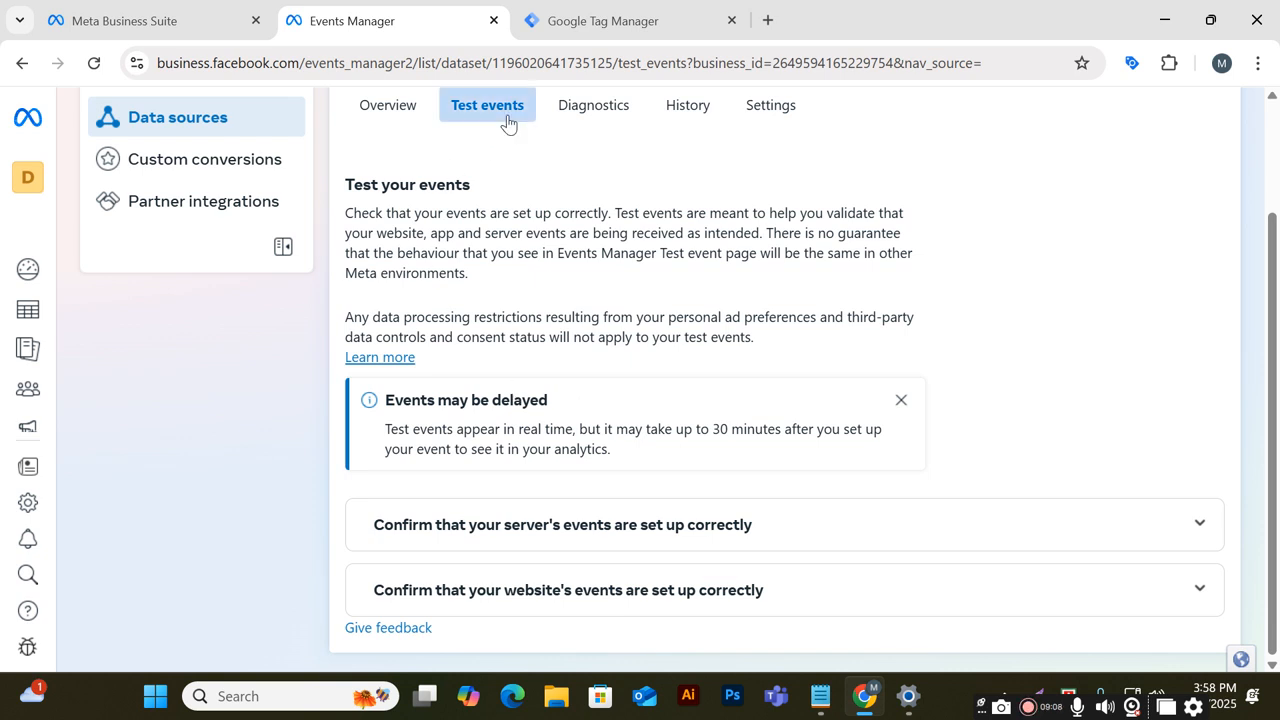
pyautogui.scroll(3, 508, 122)
pyautogui.click(608, 247)
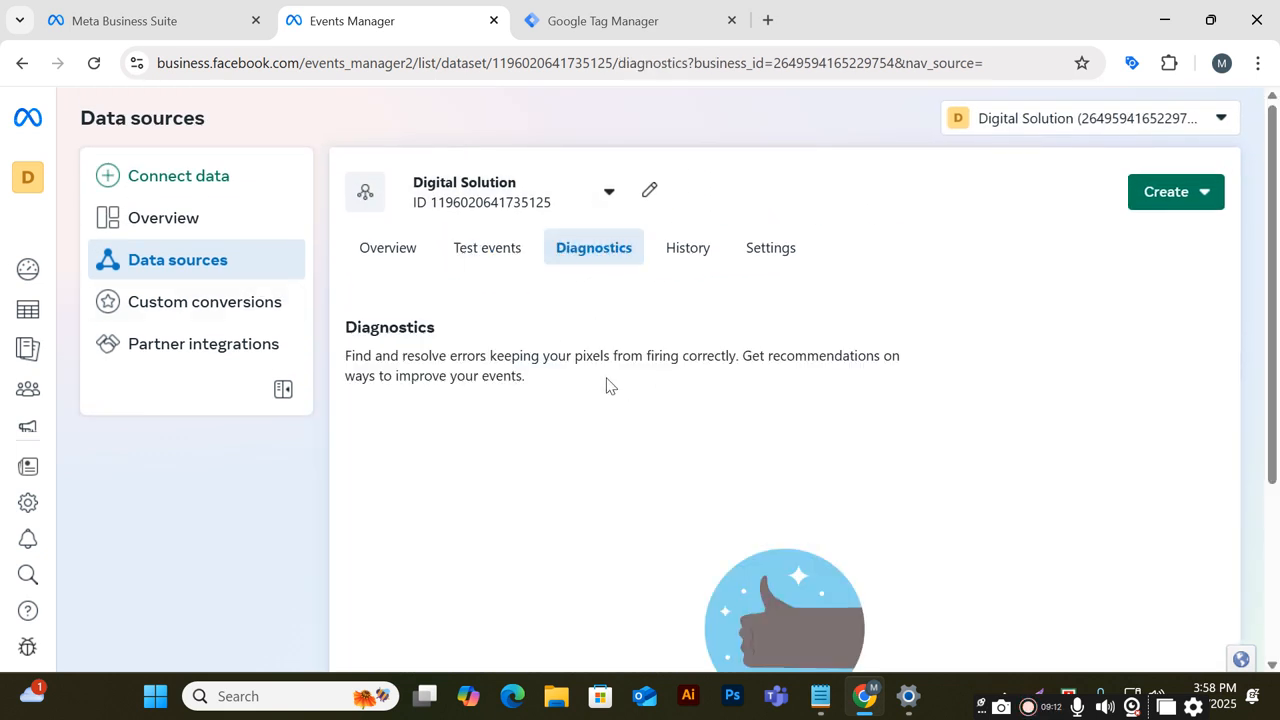
pyautogui.scroll(-3, 497, 426)
pyautogui.scroll(3, 657, 449)
pyautogui.click(700, 255)
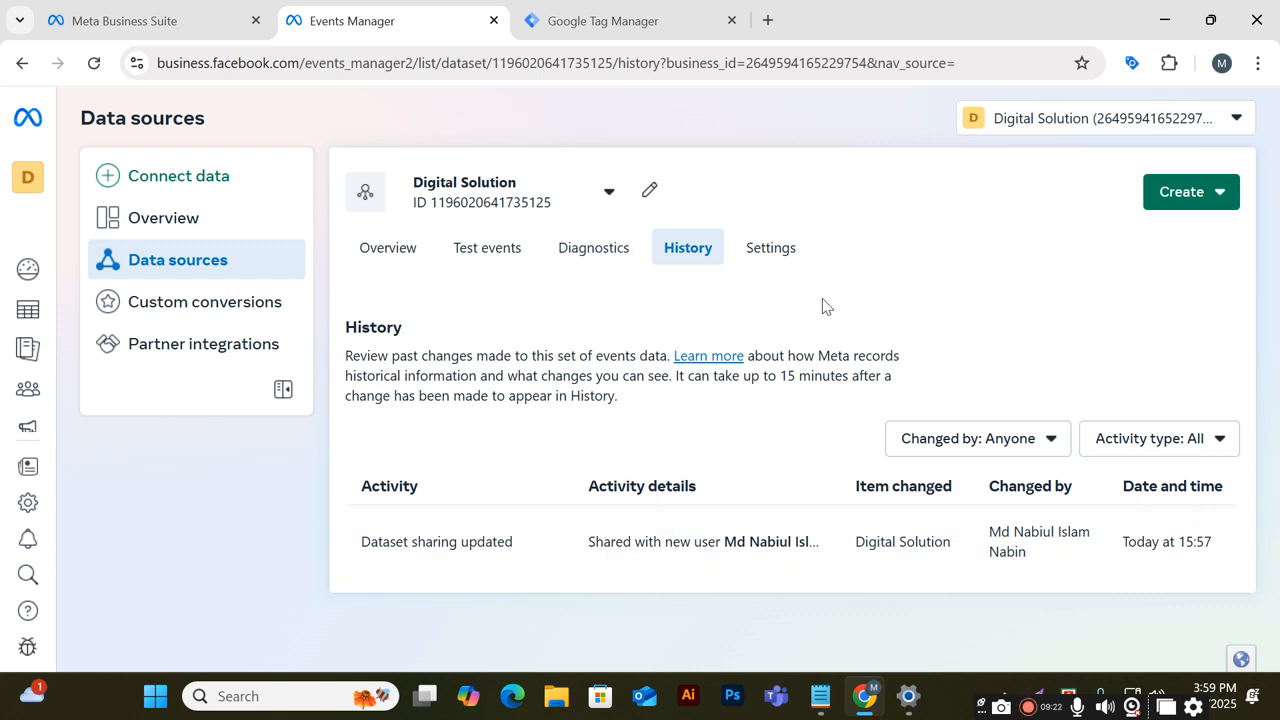
# Open the dataset's Settings tab and read through its details, linking, sharing and data restriction sections
pyautogui.click(790, 268)
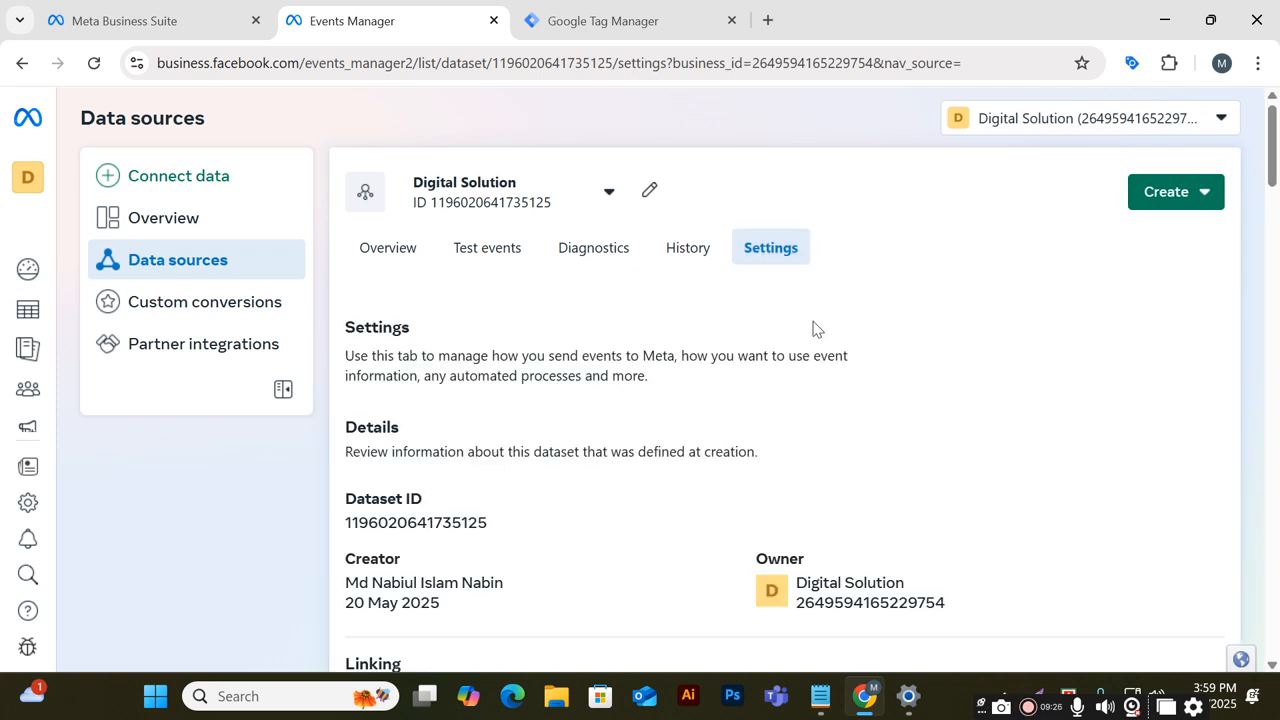
pyautogui.scroll(-1, 737, 407)
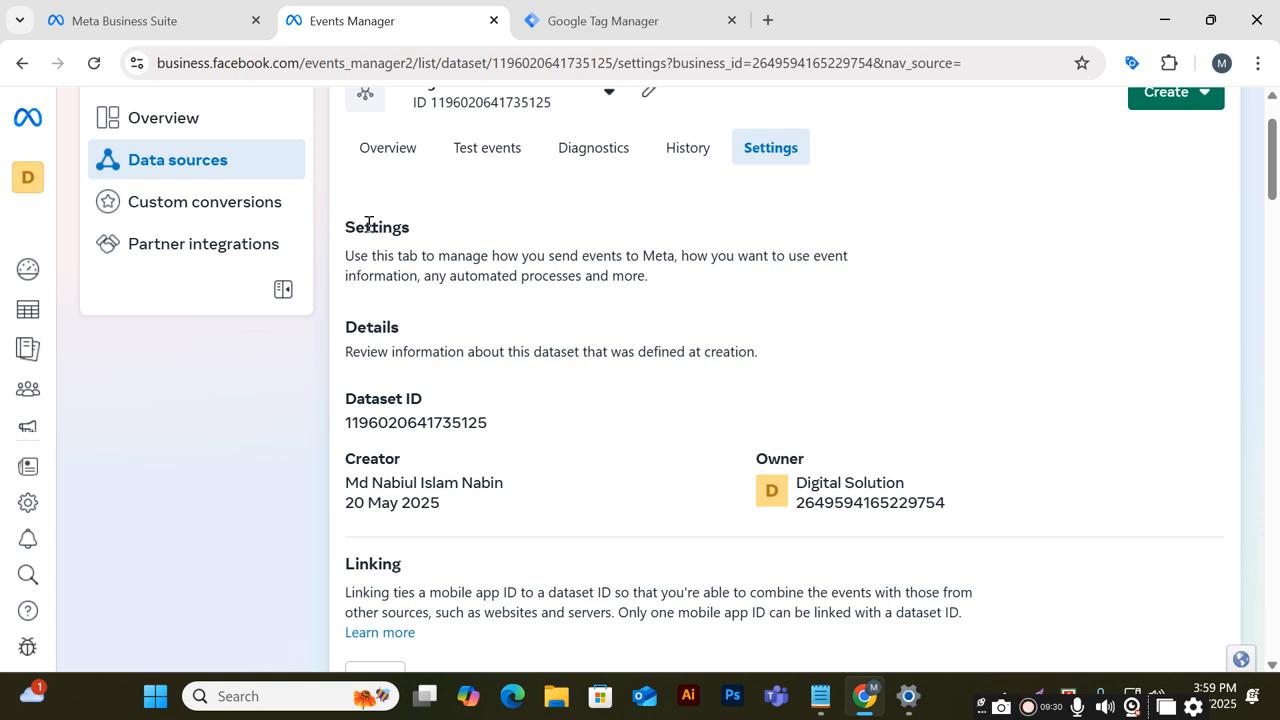
pyautogui.scroll(-3, 391, 380)
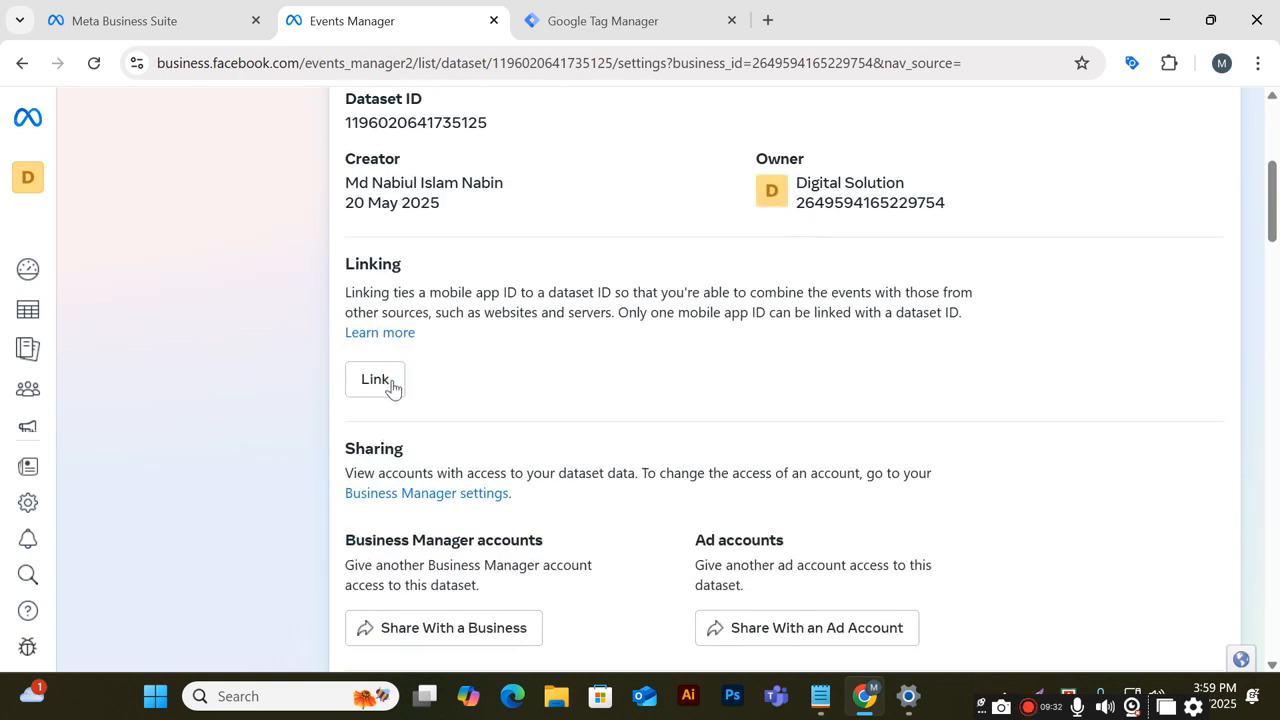
pyautogui.scroll(1, 391, 390)
pyautogui.scroll(1, 391, 392)
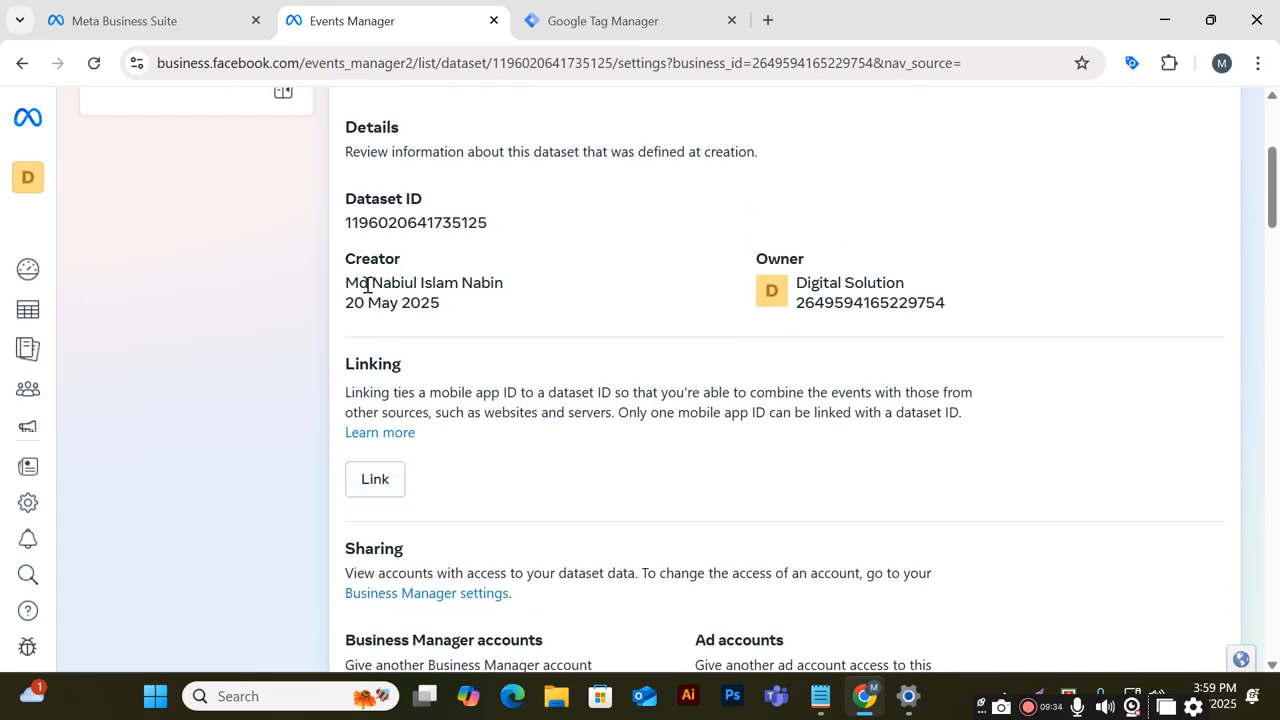
pyautogui.scroll(-3, 471, 344)
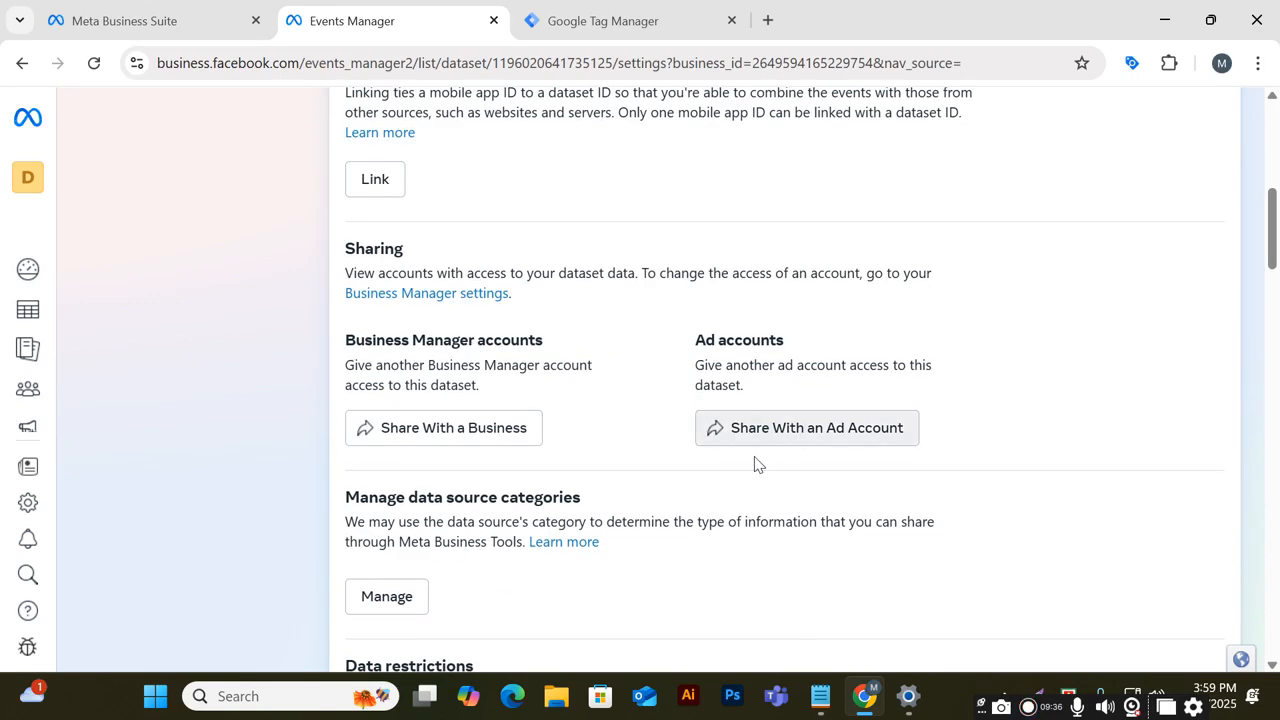
pyautogui.scroll(-4, 434, 480)
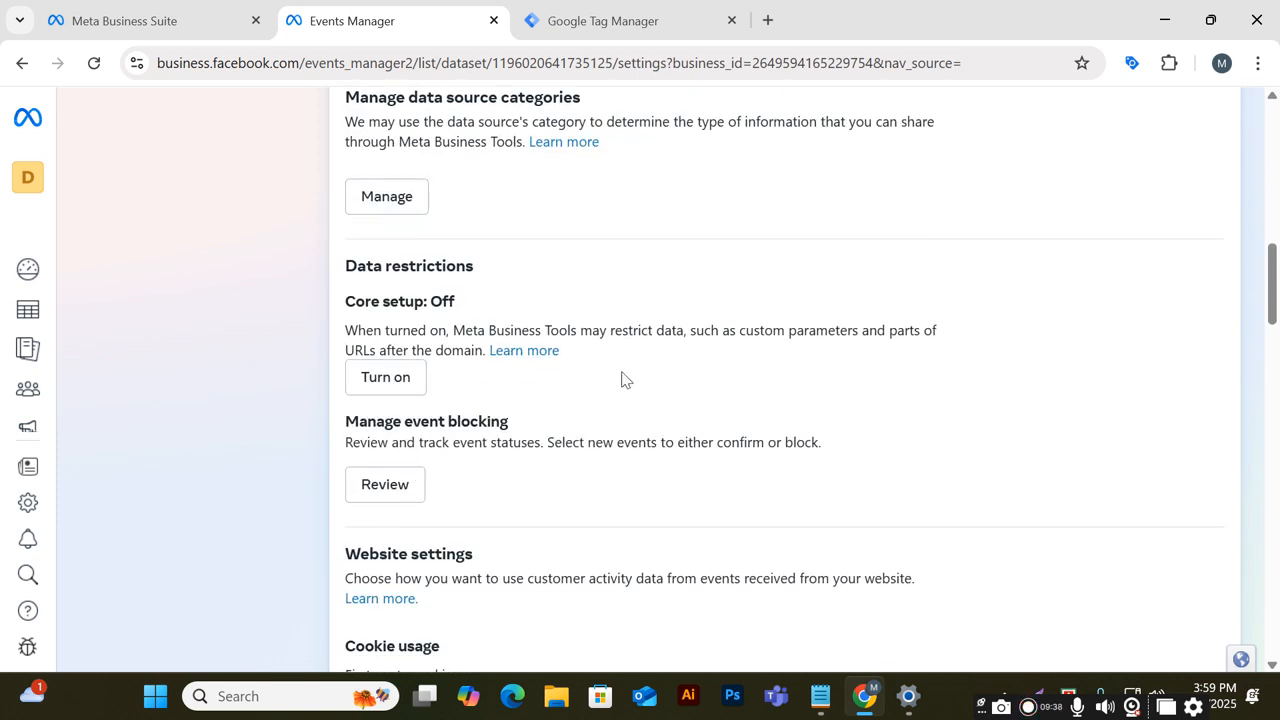
pyautogui.scroll(-4, 621, 378)
pyautogui.scroll(10, 648, 406)
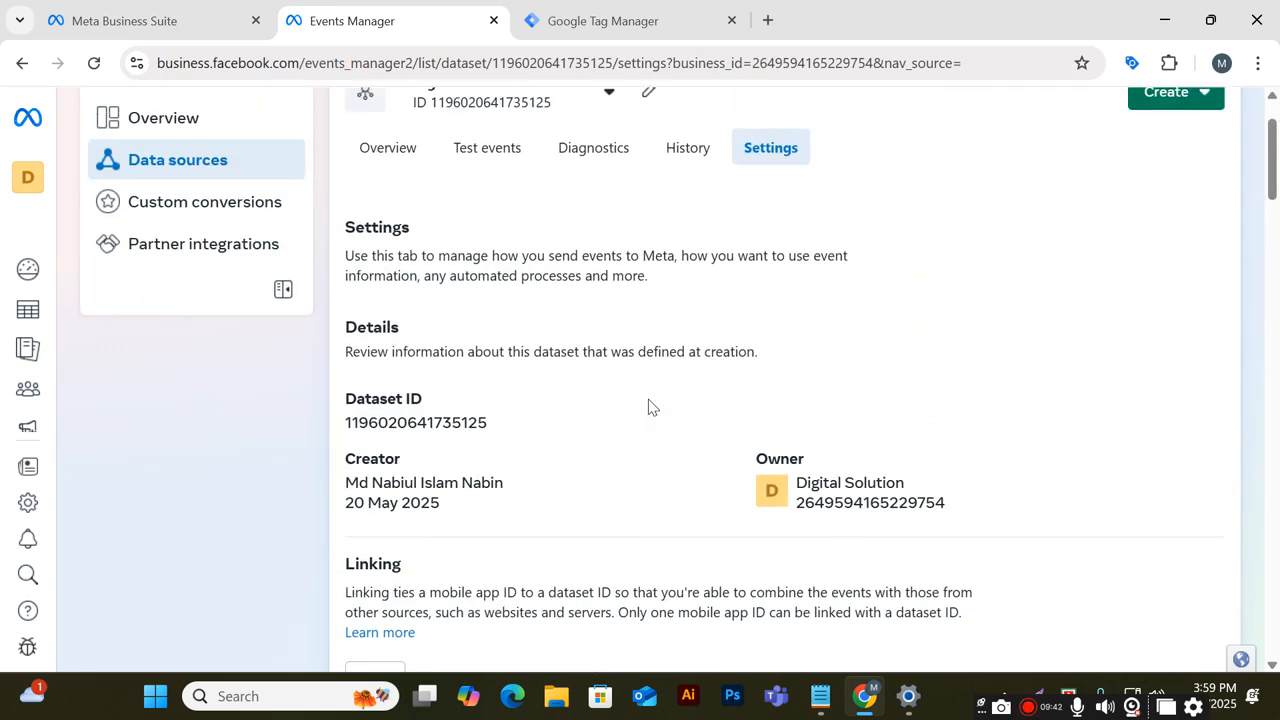
pyautogui.scroll(1, 648, 406)
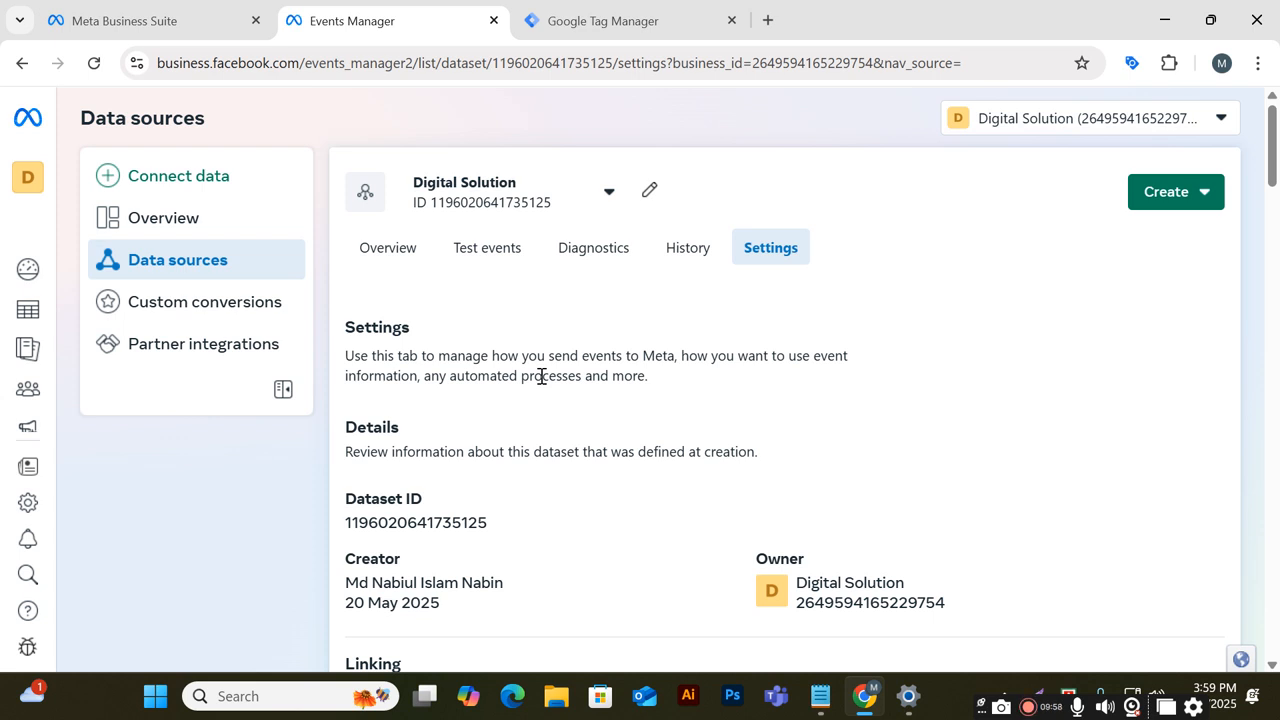
# Switch to Google Tag Manager and browse the workspace's Tags, Triggers, Variables, Folders and Templates sections
pyautogui.click(697, 10)
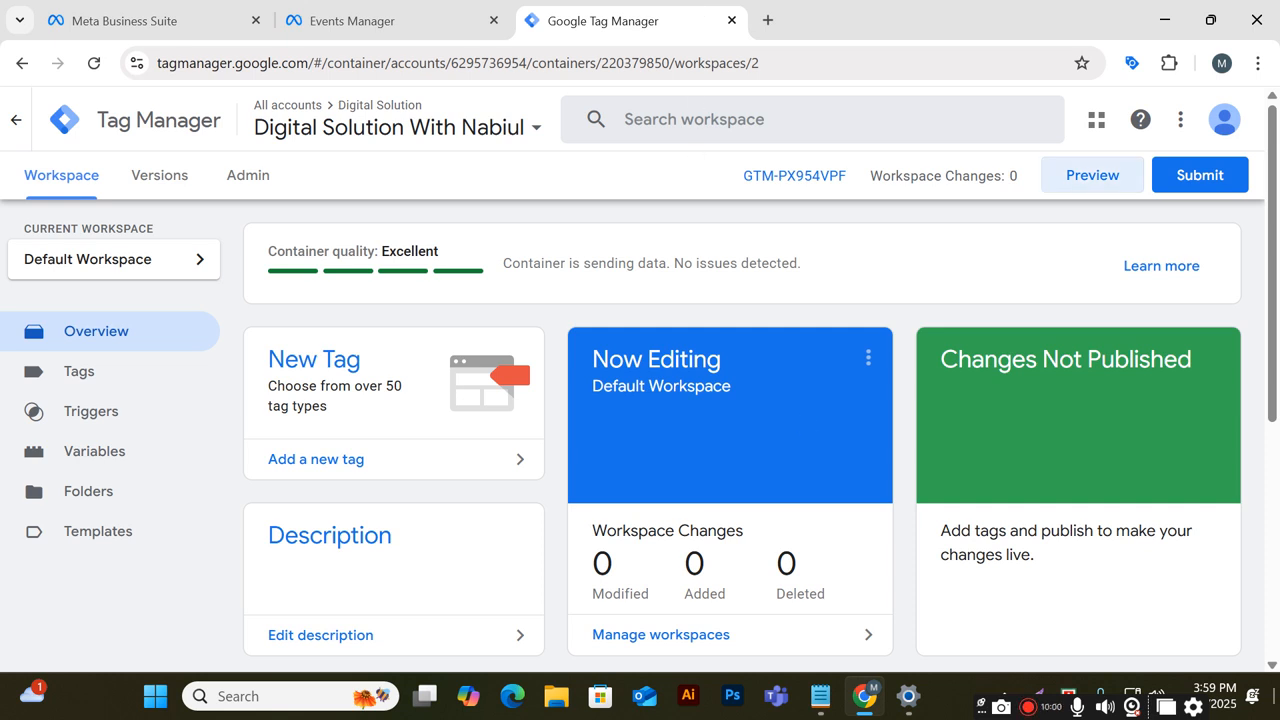
pyautogui.click(108, 385)
pyautogui.click(120, 420)
pyautogui.click(129, 462)
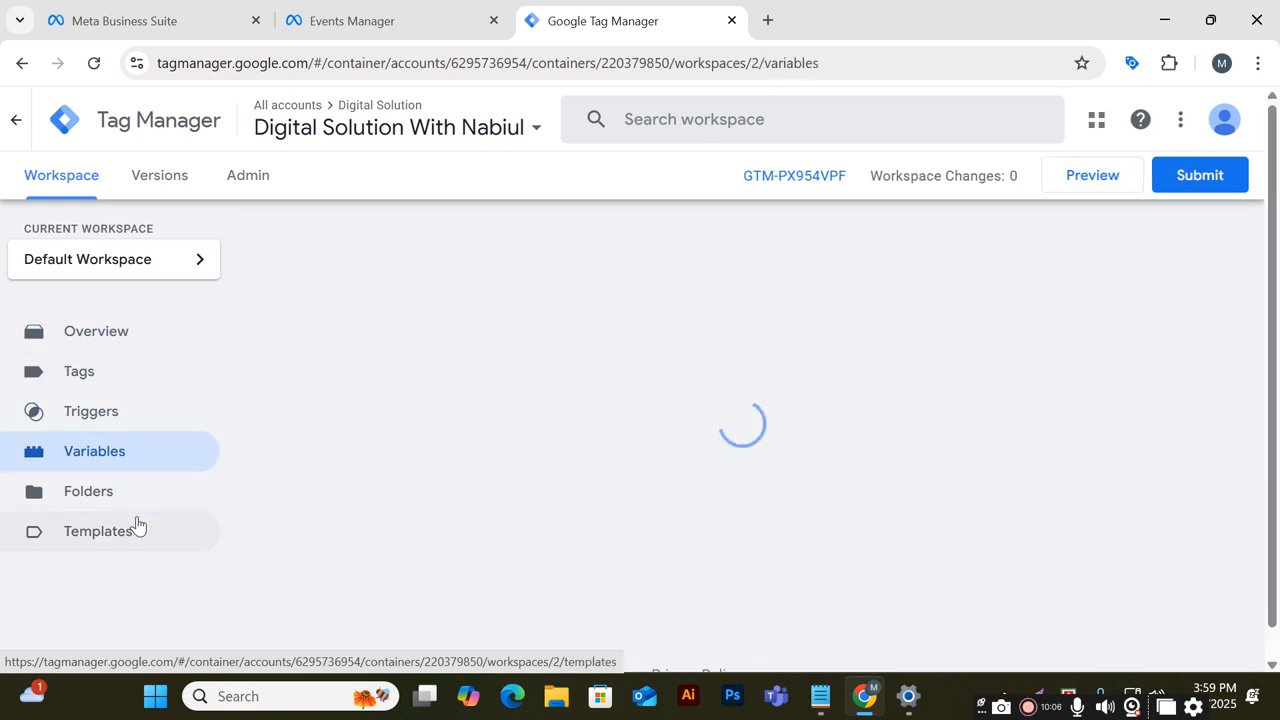
pyautogui.click(135, 524)
pyautogui.click(133, 506)
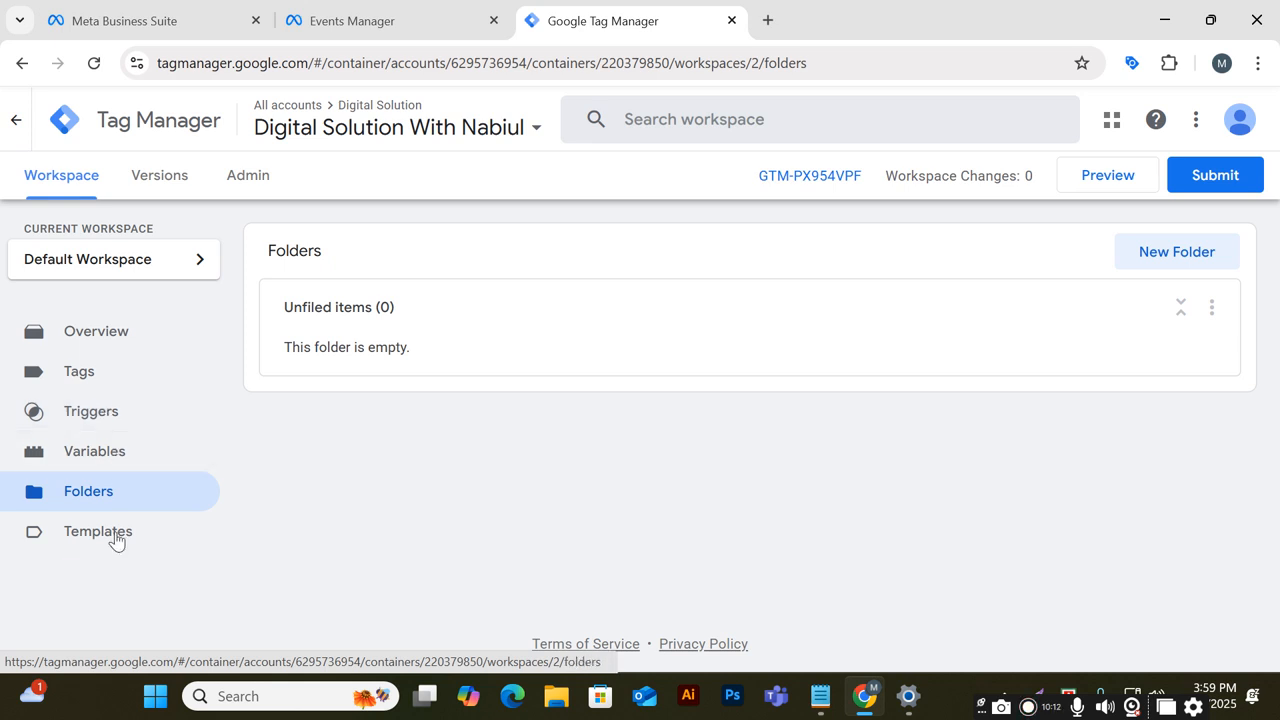
pyautogui.click(93, 392)
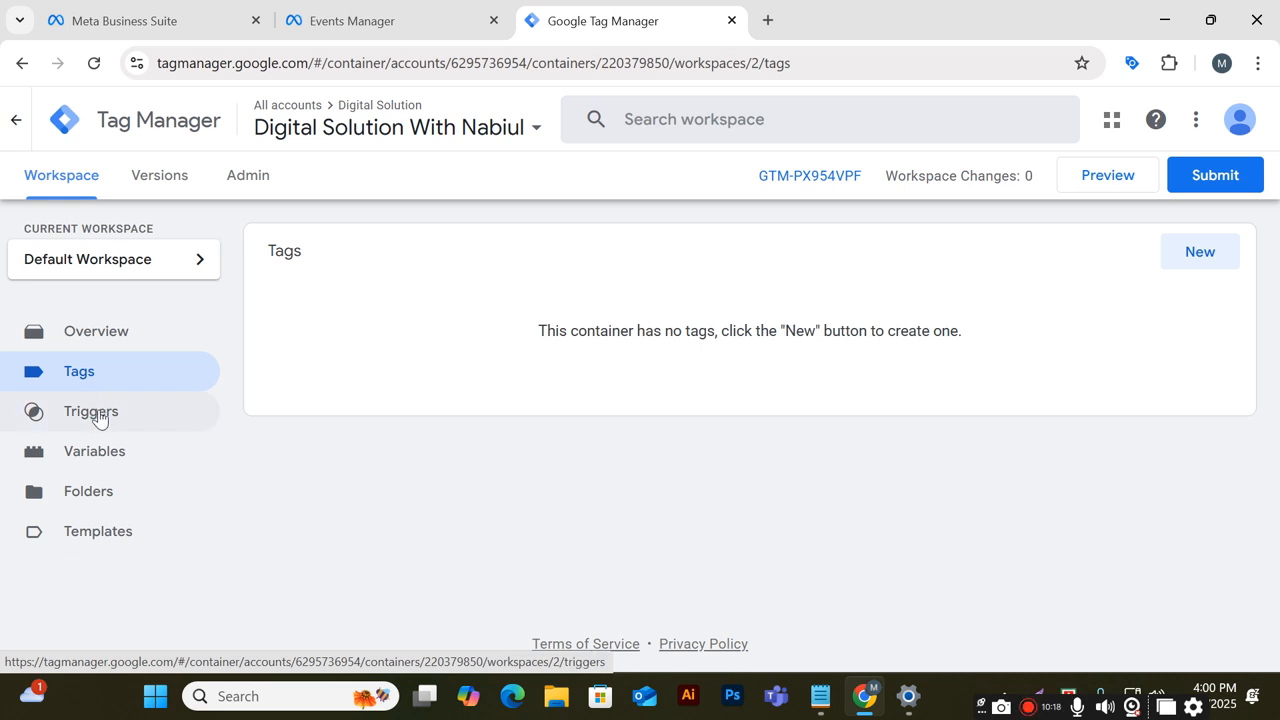
pyautogui.click(109, 531)
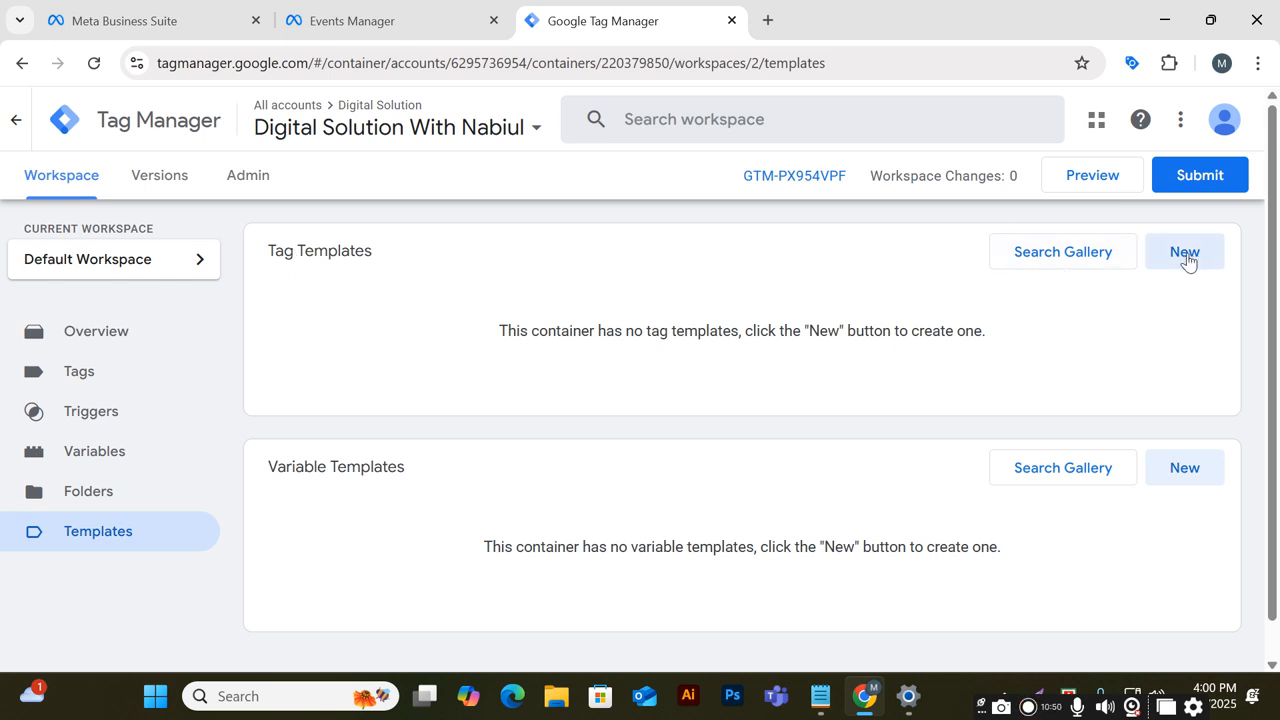
pyautogui.scroll(-1, 913, 516)
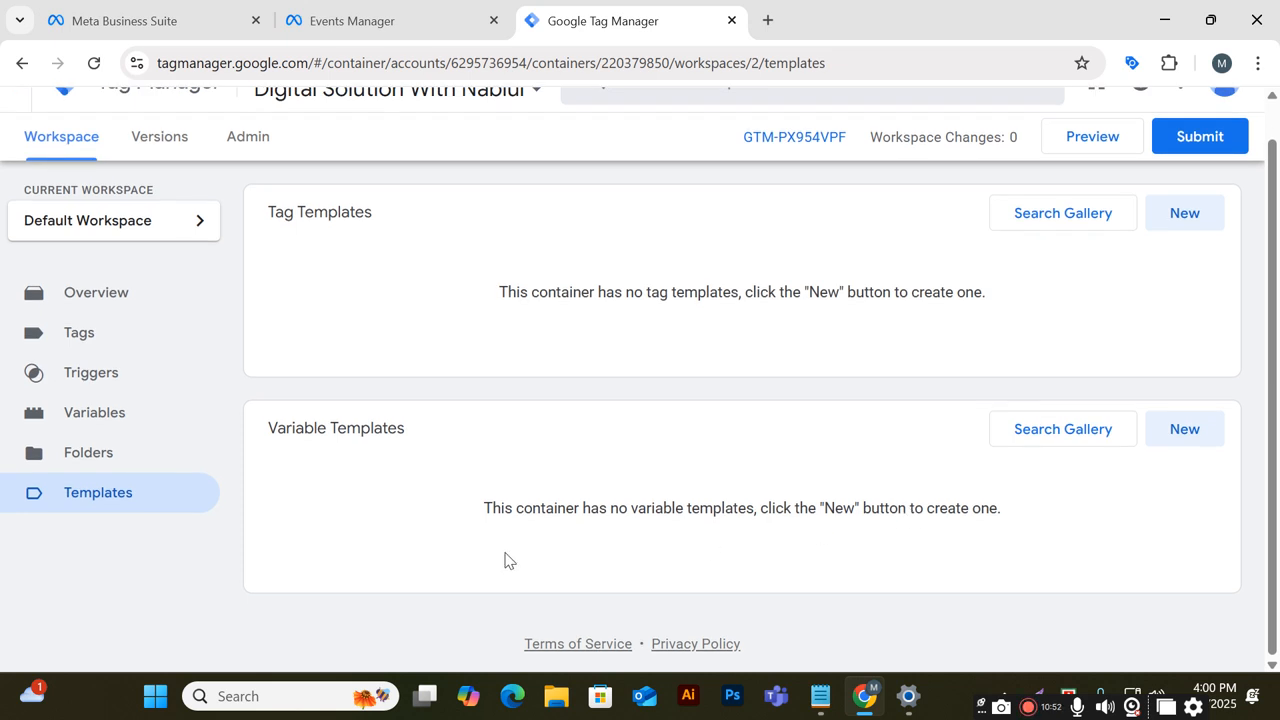
pyautogui.click(1084, 442)
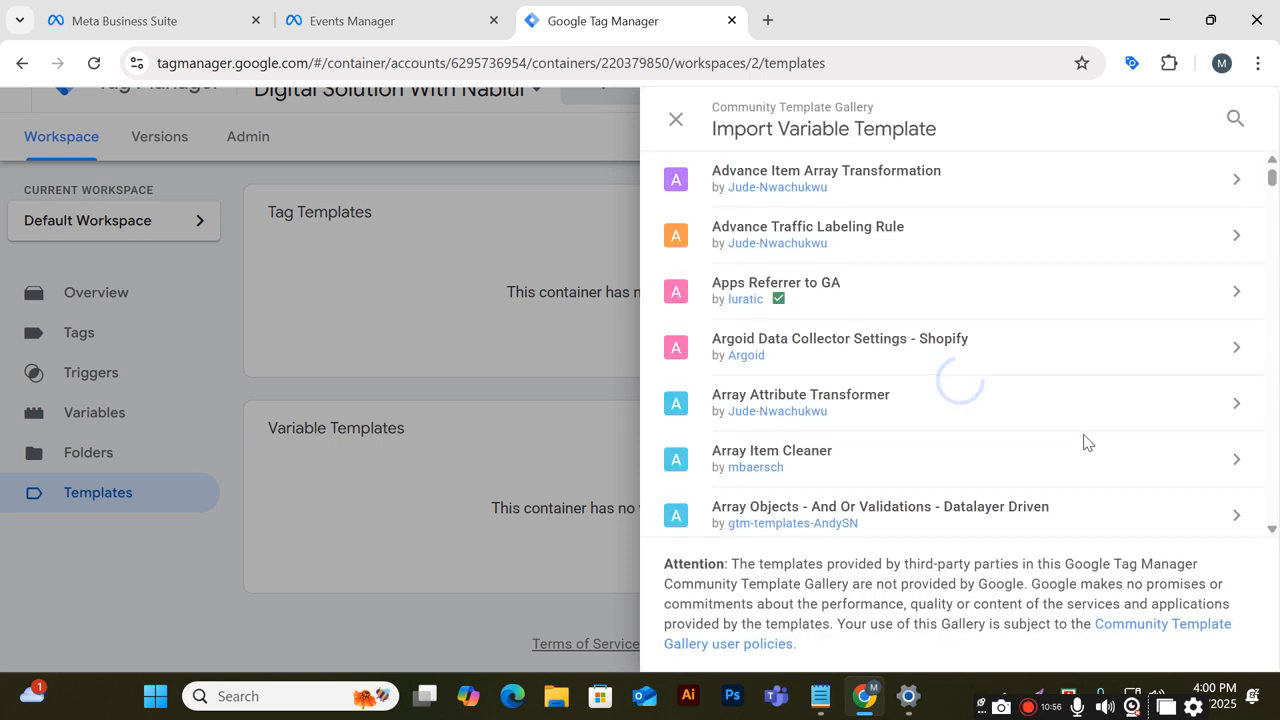
pyautogui.click(1235, 119)
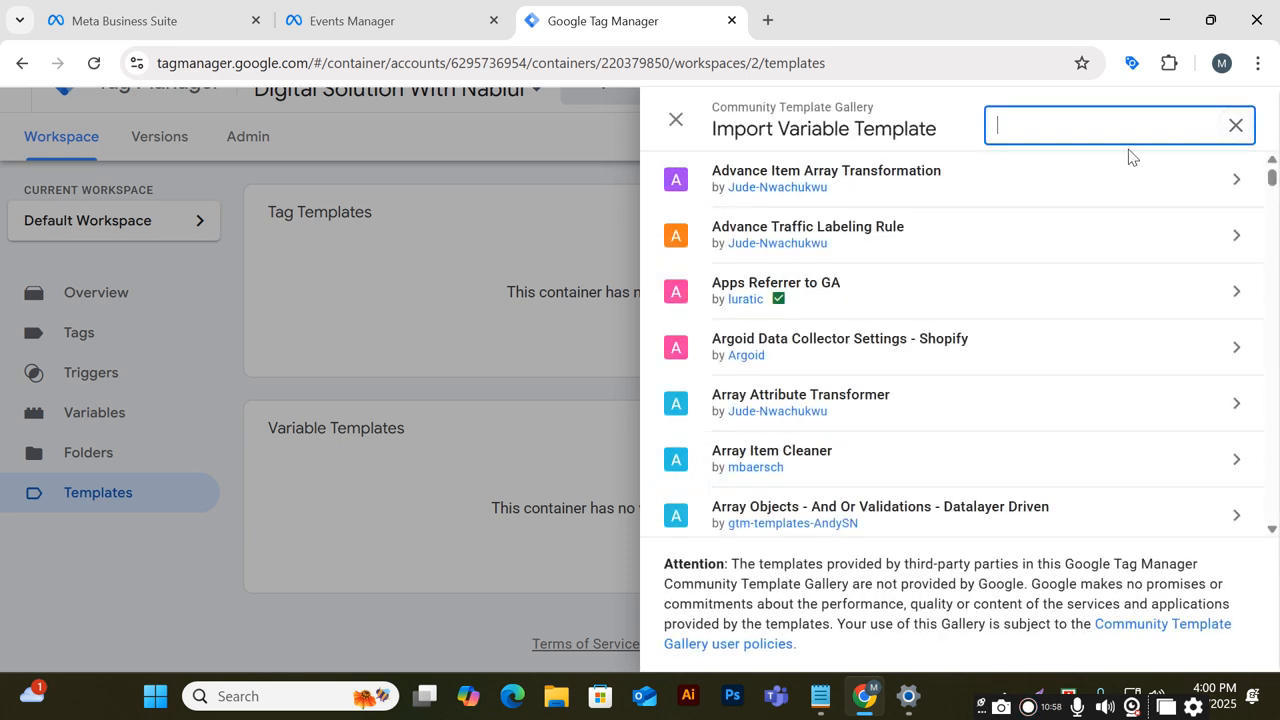
pyautogui.write('face')
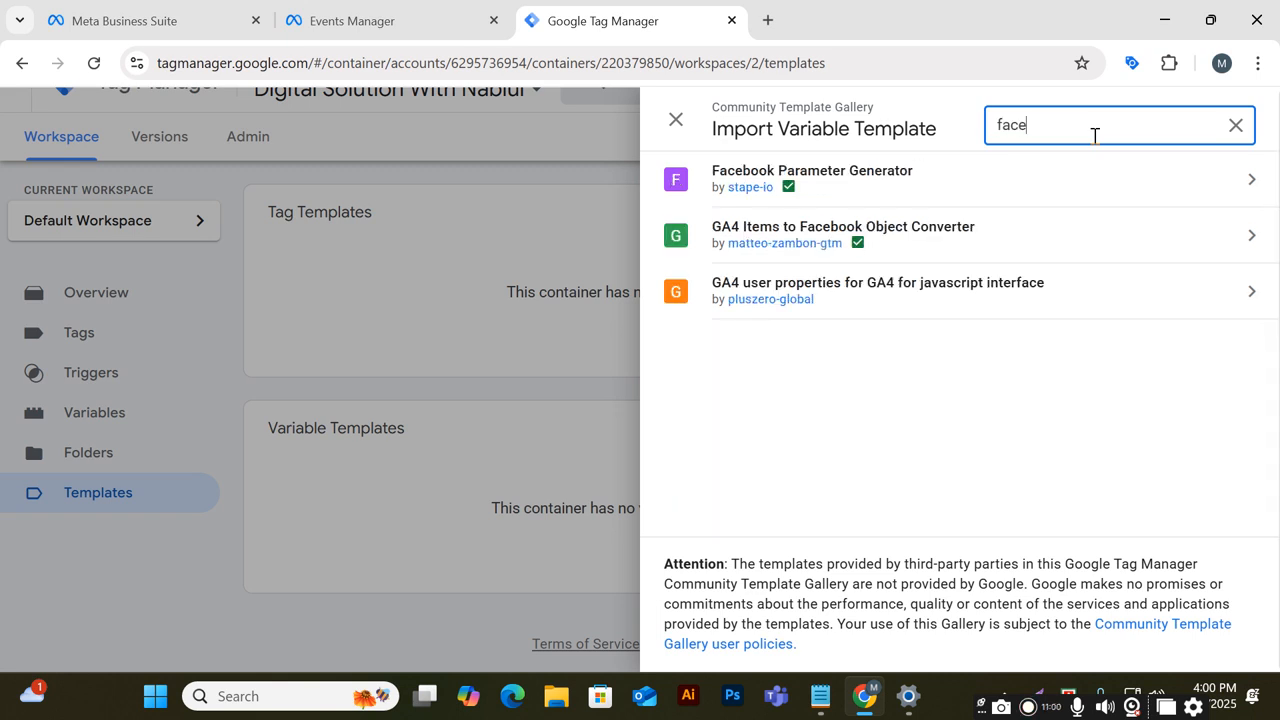
pyautogui.write('b')
pyautogui.press('BackSpace')
pyautogui.press('BackSpace')
pyautogui.press('BackSpace')
pyautogui.press('BackSpace')
pyautogui.press('BackSpace')
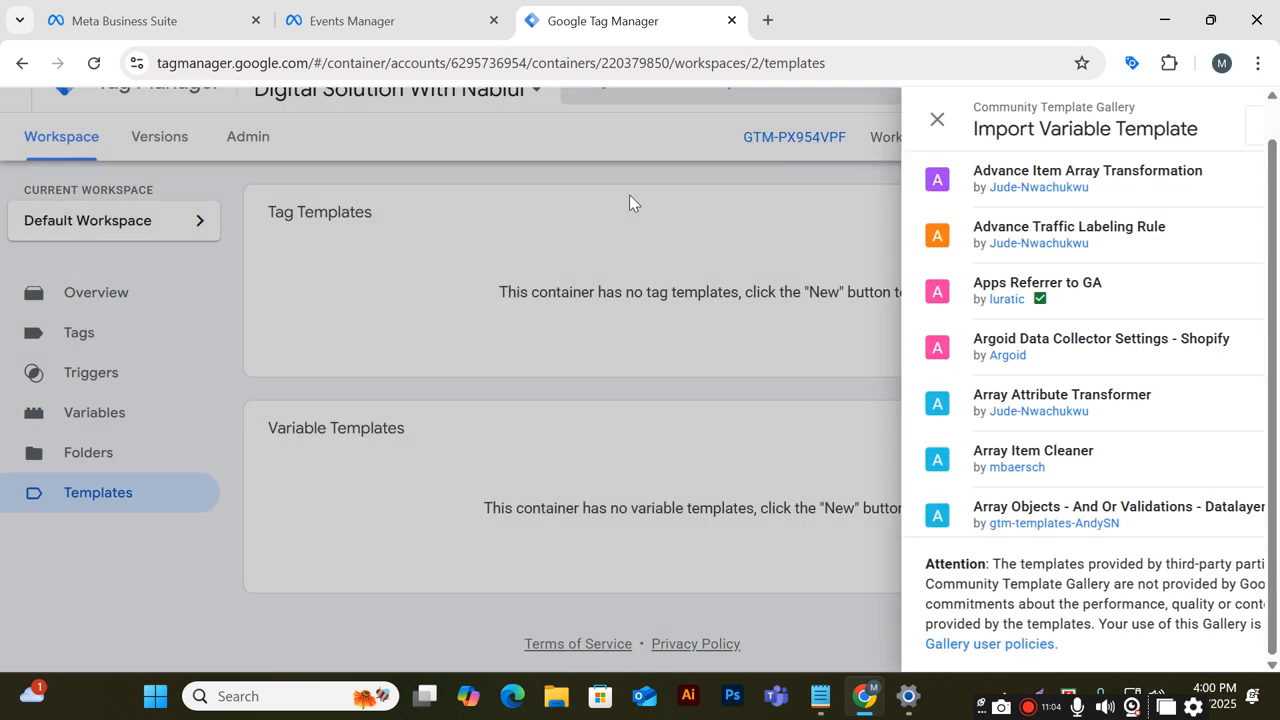
pyautogui.click(630, 196)
# Search the tag template gallery for Facebook and add the Facebook Pixel template by facebookarchive to the workspace
pyautogui.click(1043, 228)
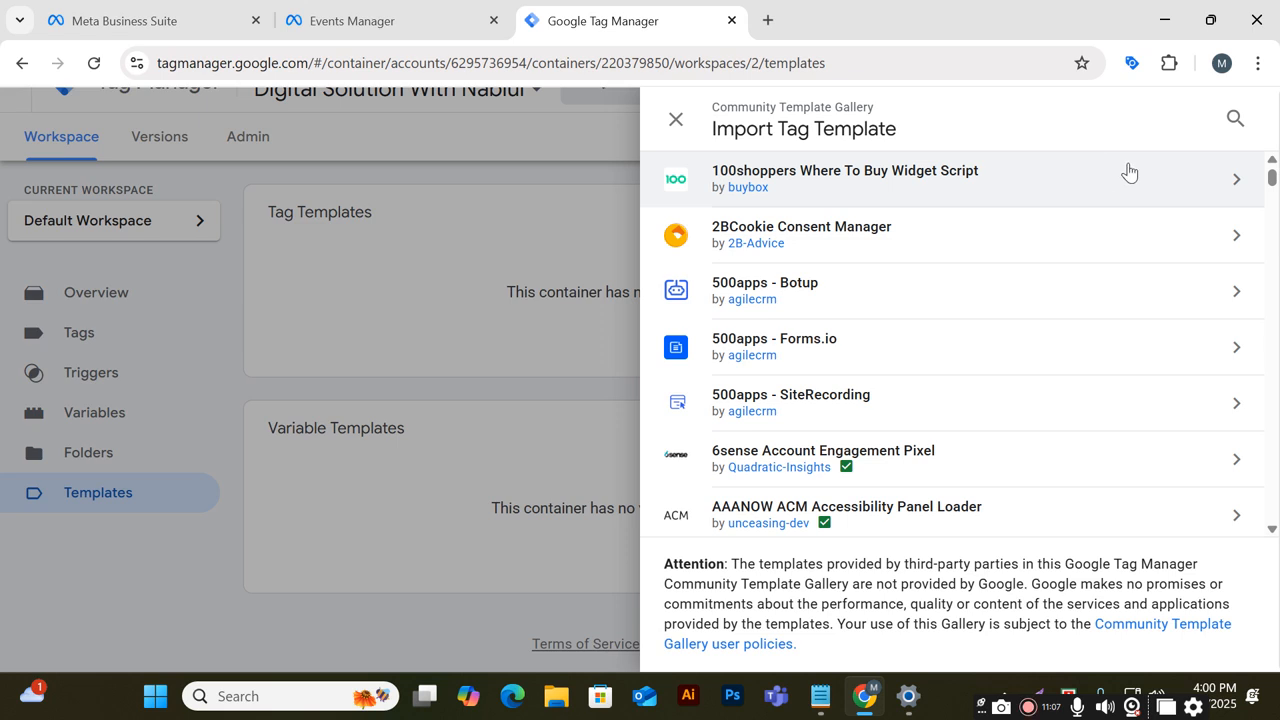
pyautogui.click(1235, 119)
pyautogui.write('Face')
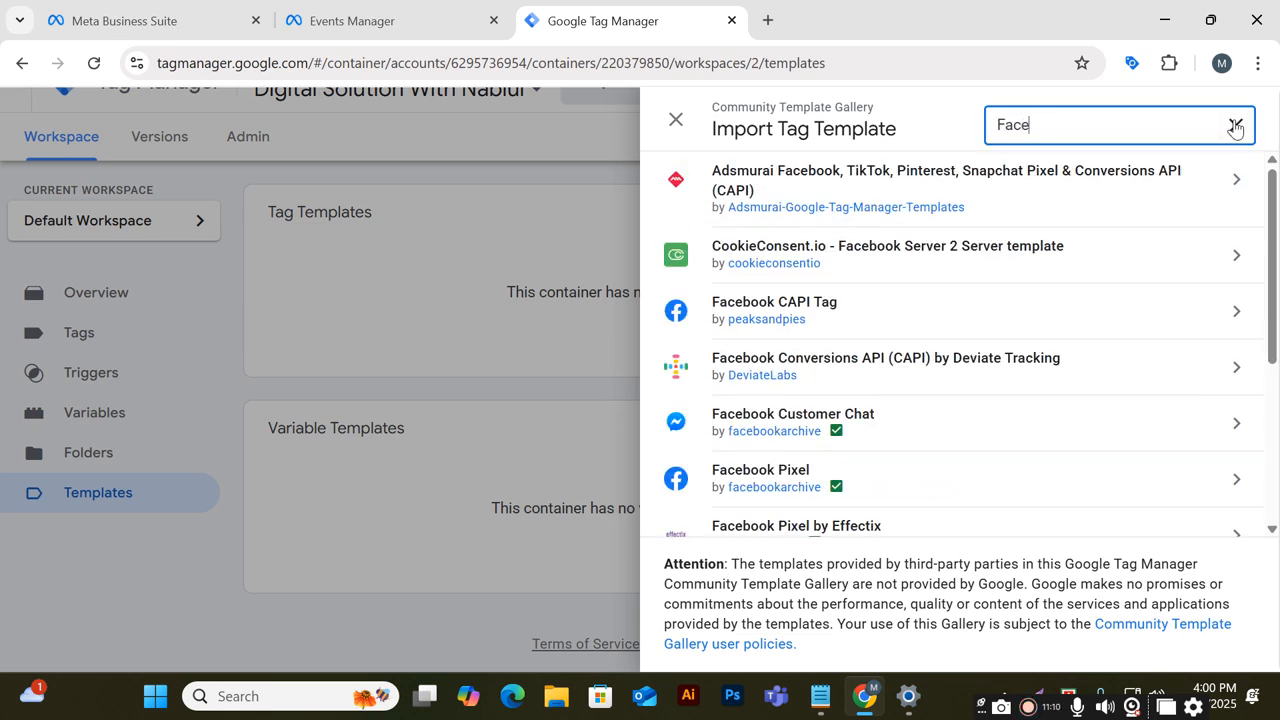
pyautogui.write('n')
pyautogui.press('BackSpace')
pyautogui.write('book')
pyautogui.scroll(-1, 1071, 400)
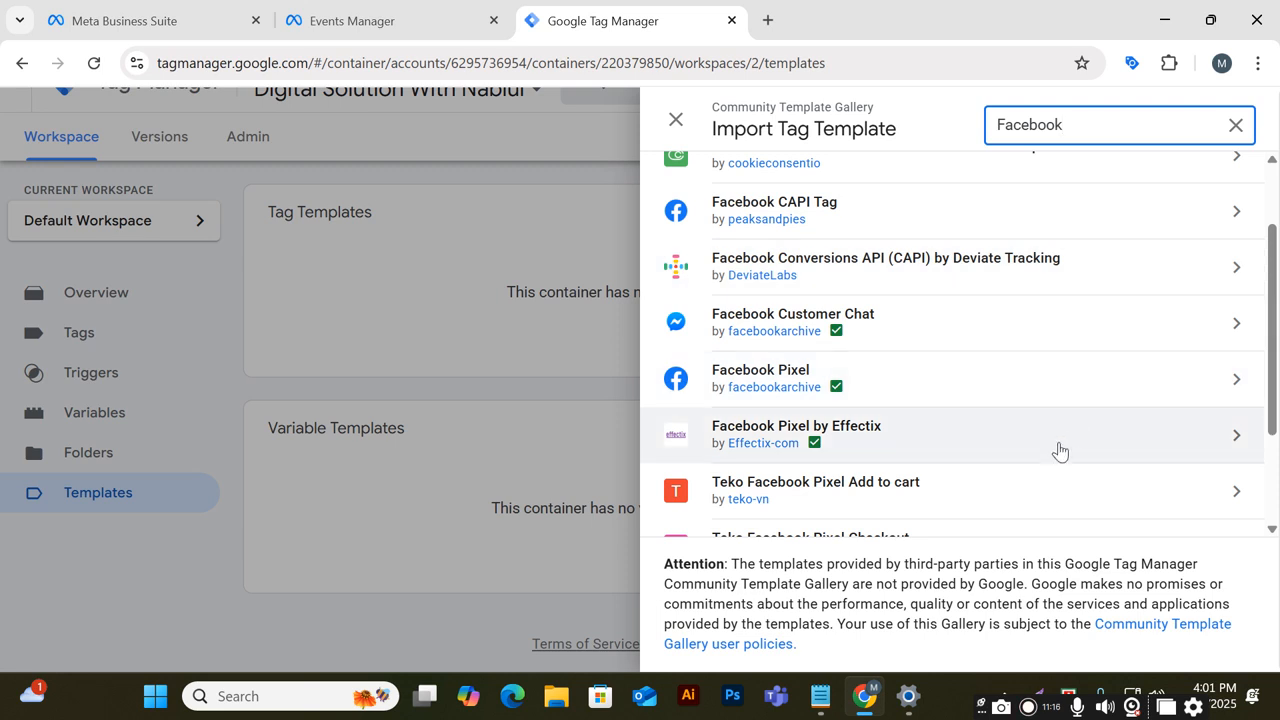
pyautogui.scroll(1, 1062, 447)
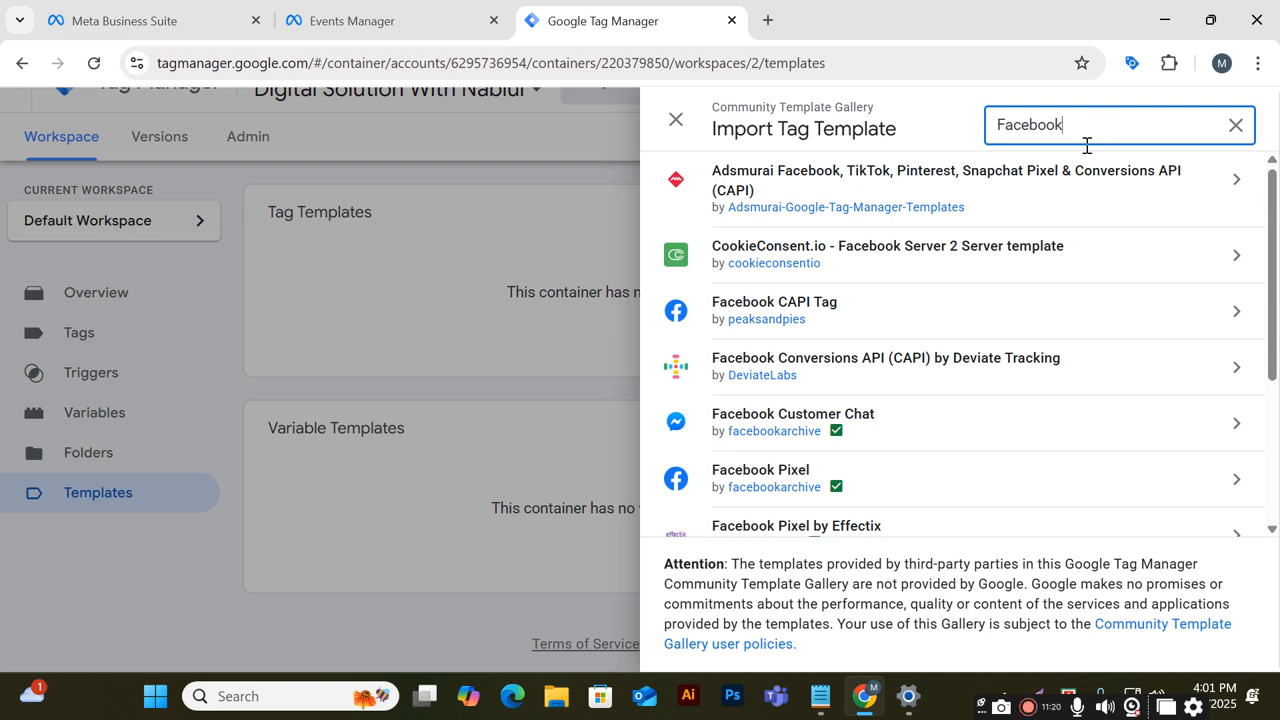
pyautogui.scroll(-1, 791, 392)
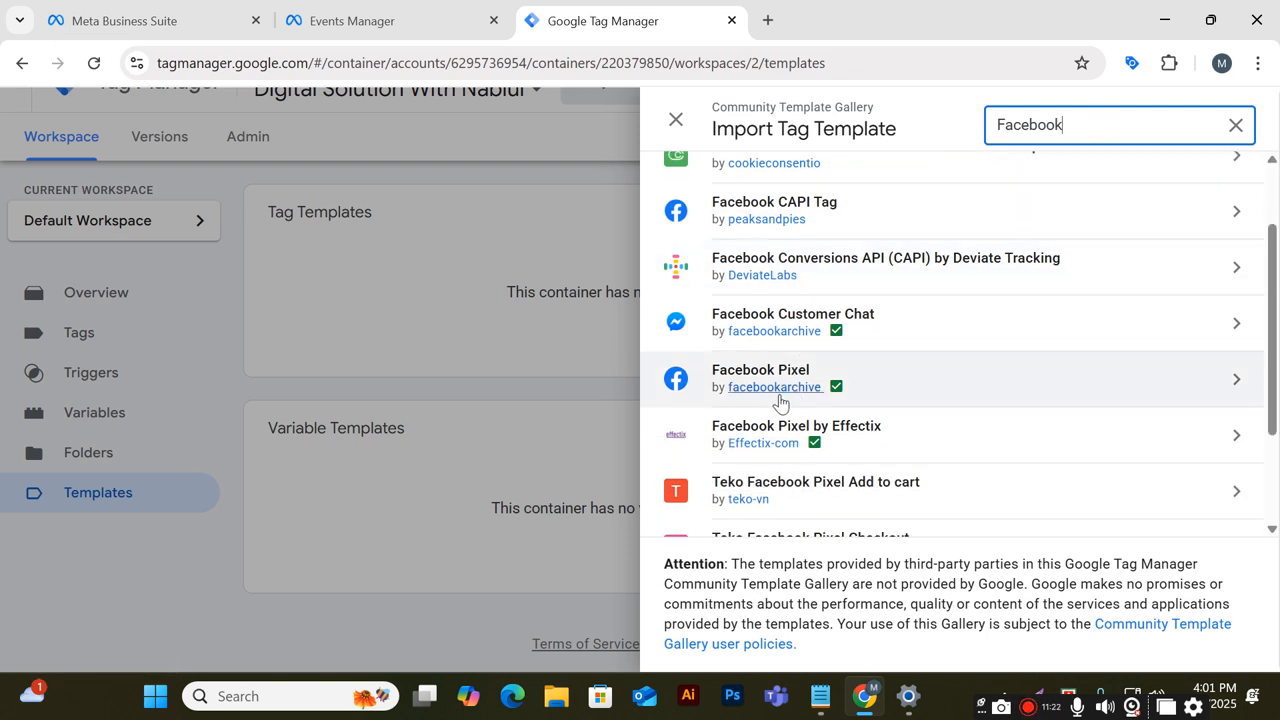
pyautogui.moveTo(815, 398)
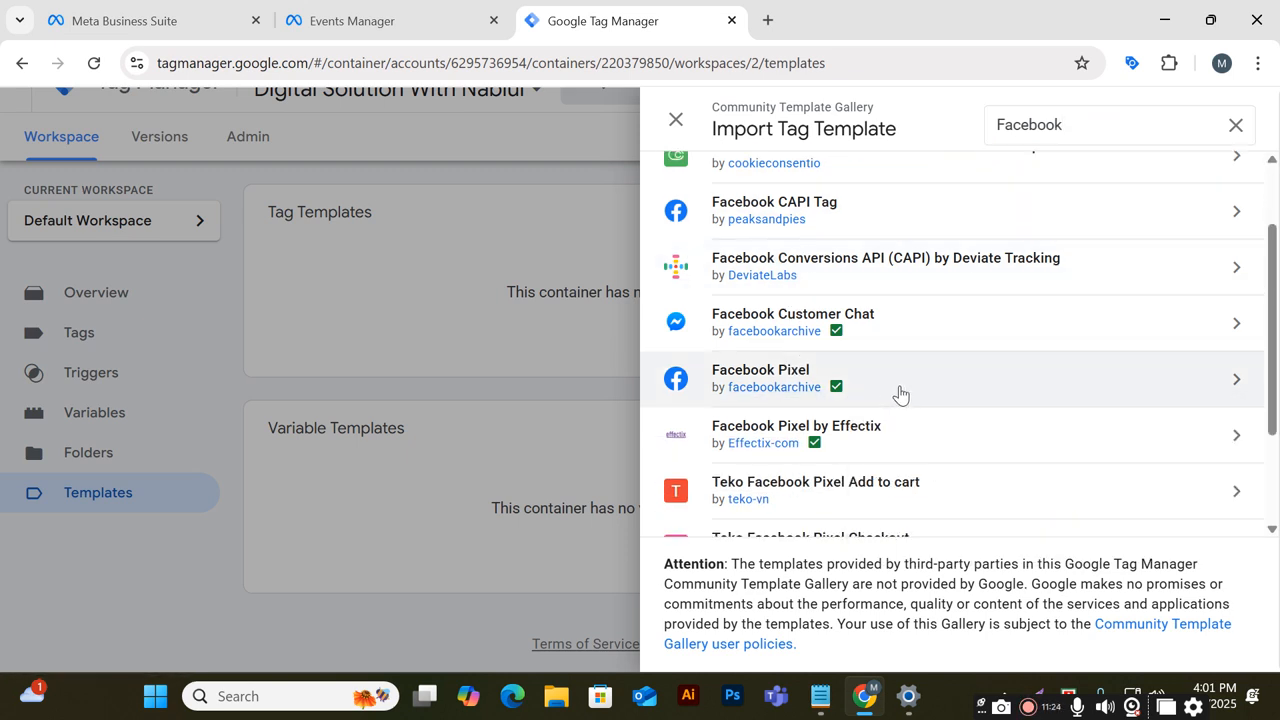
pyautogui.click(900, 393)
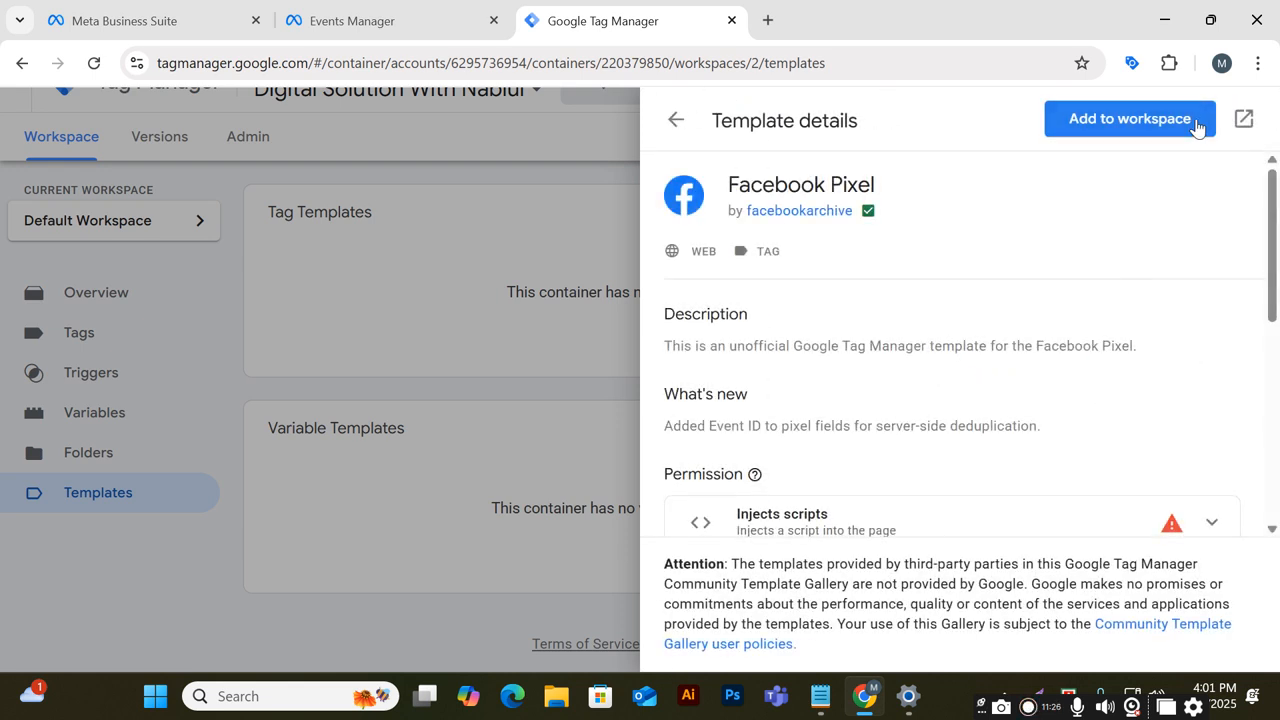
pyautogui.click(1195, 128)
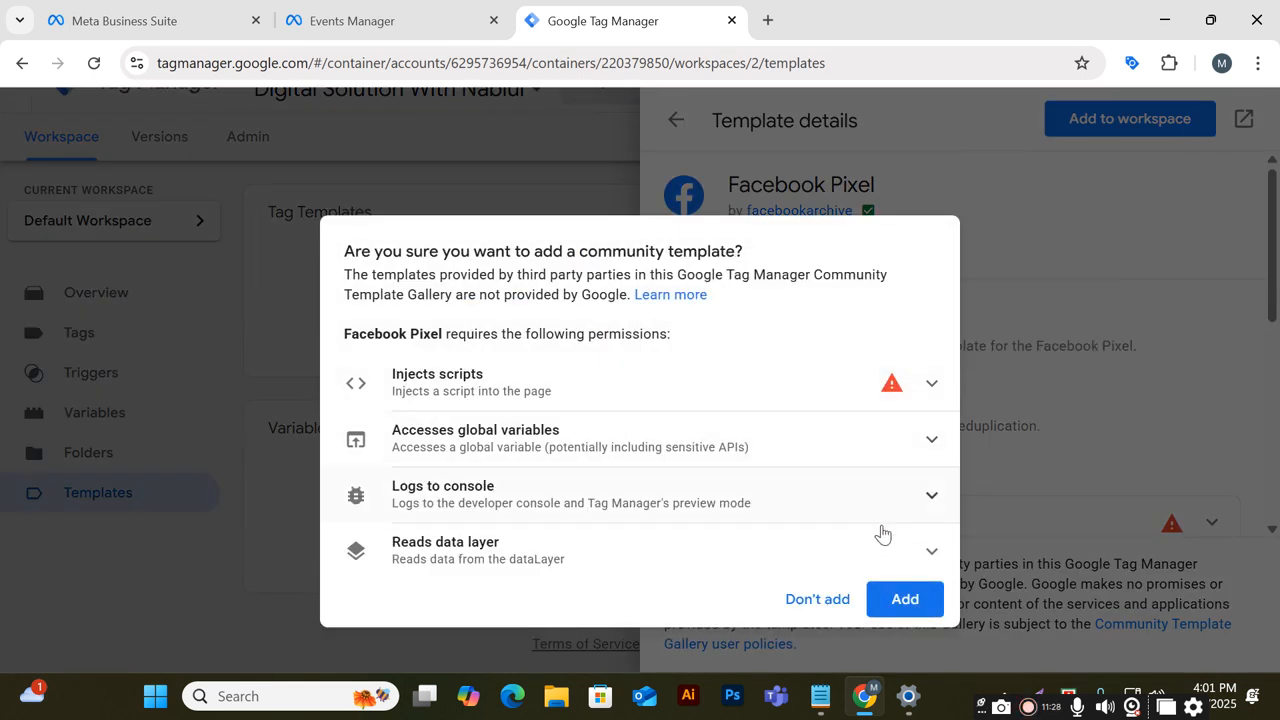
pyautogui.click(905, 598)
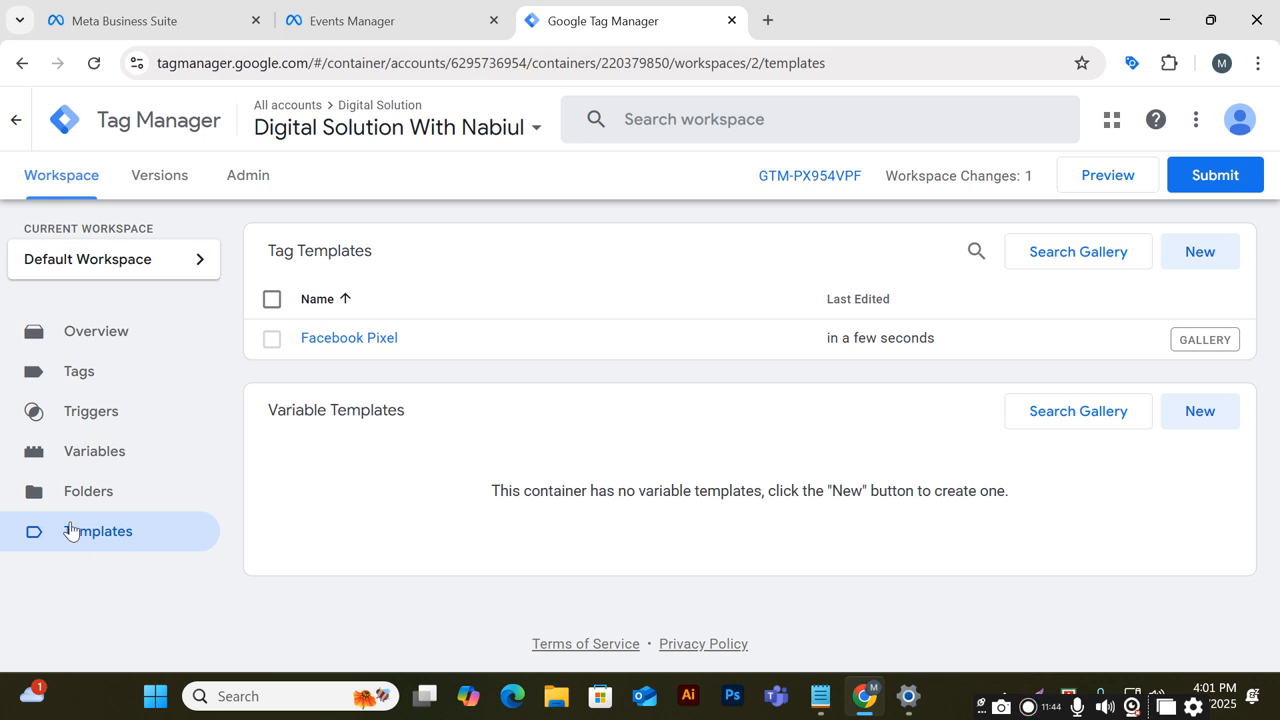
# Create a new tag in the workspace and name it Pageview
pyautogui.click(83, 385)
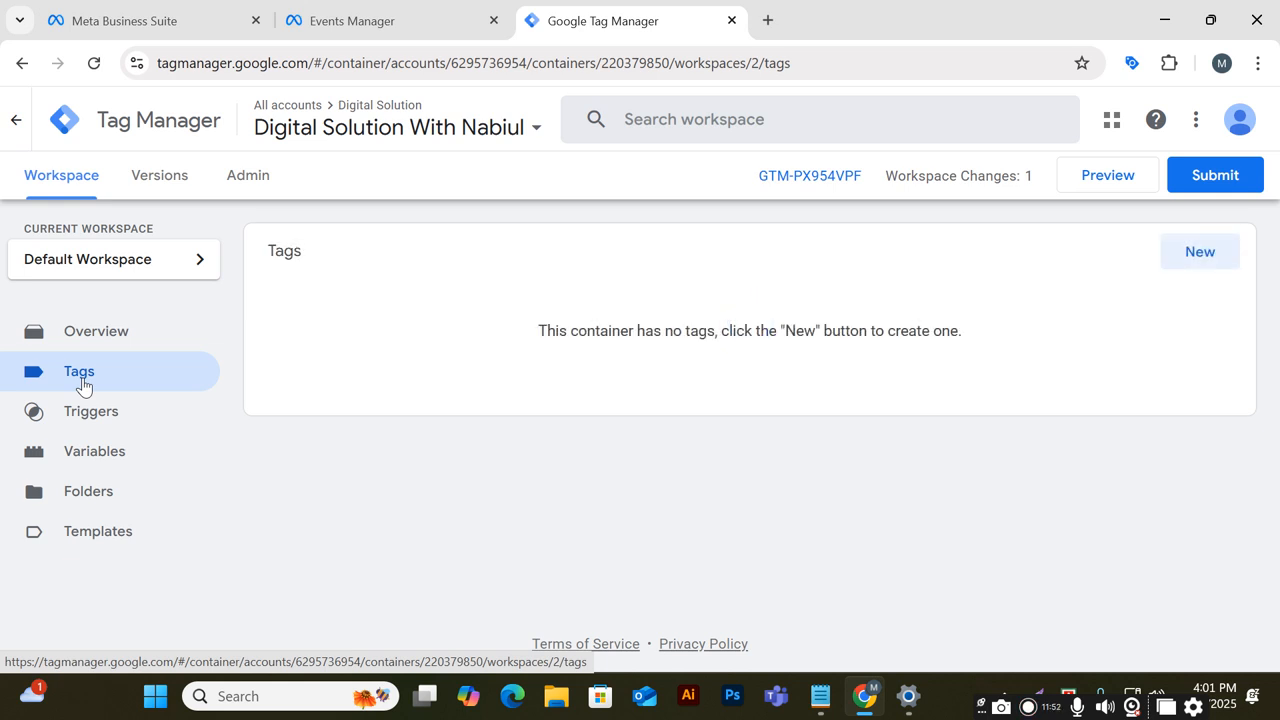
pyautogui.click(1197, 258)
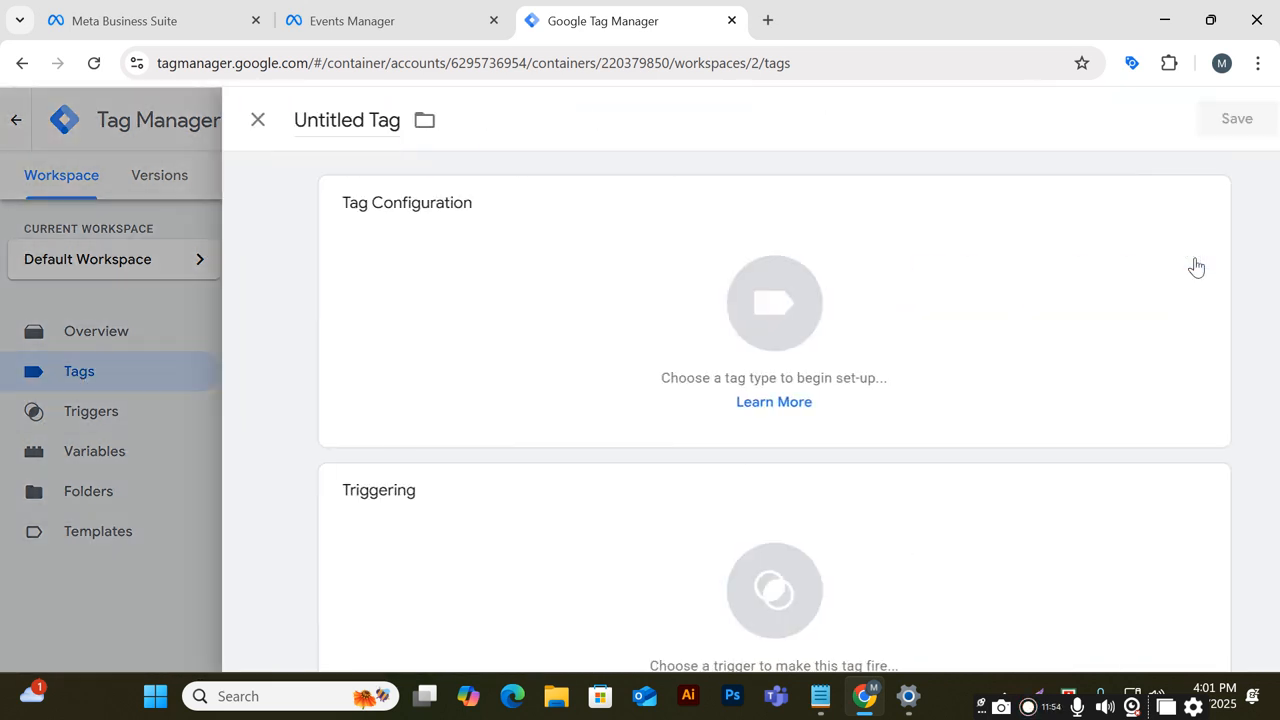
pyautogui.click(317, 121)
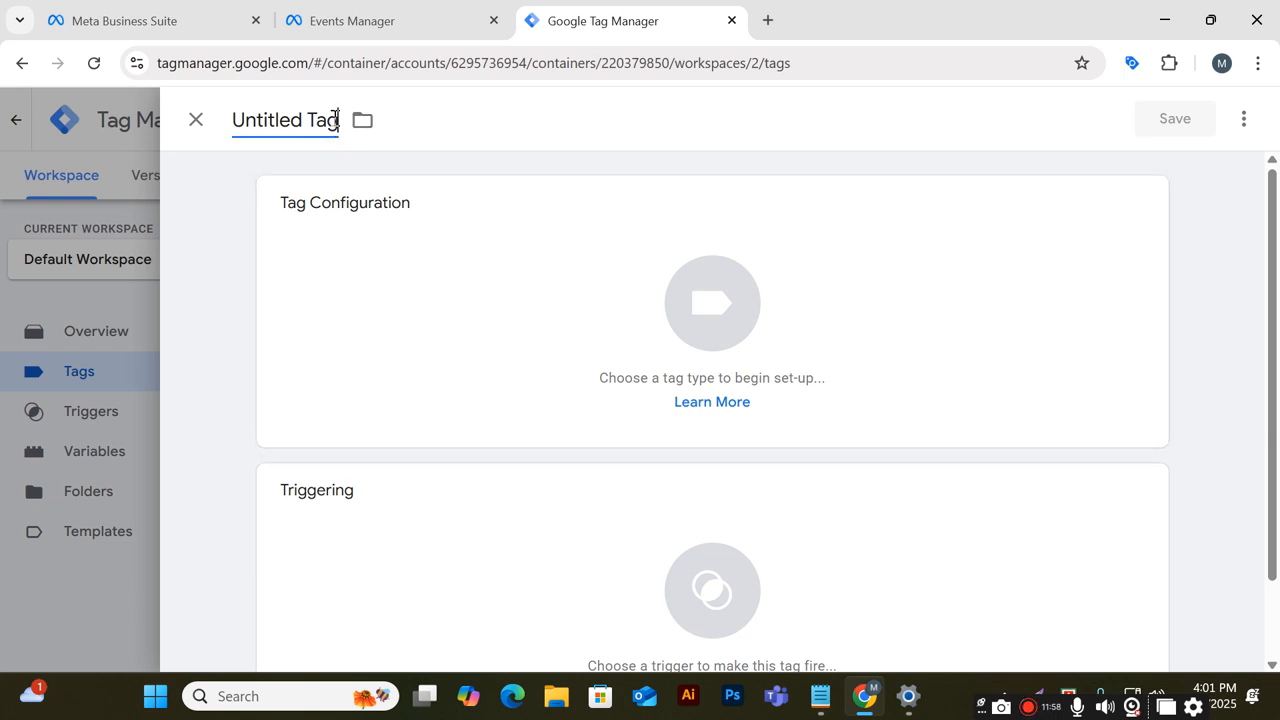
pyautogui.hotkey('ctrl', 'a')
pyautogui.write('Page')
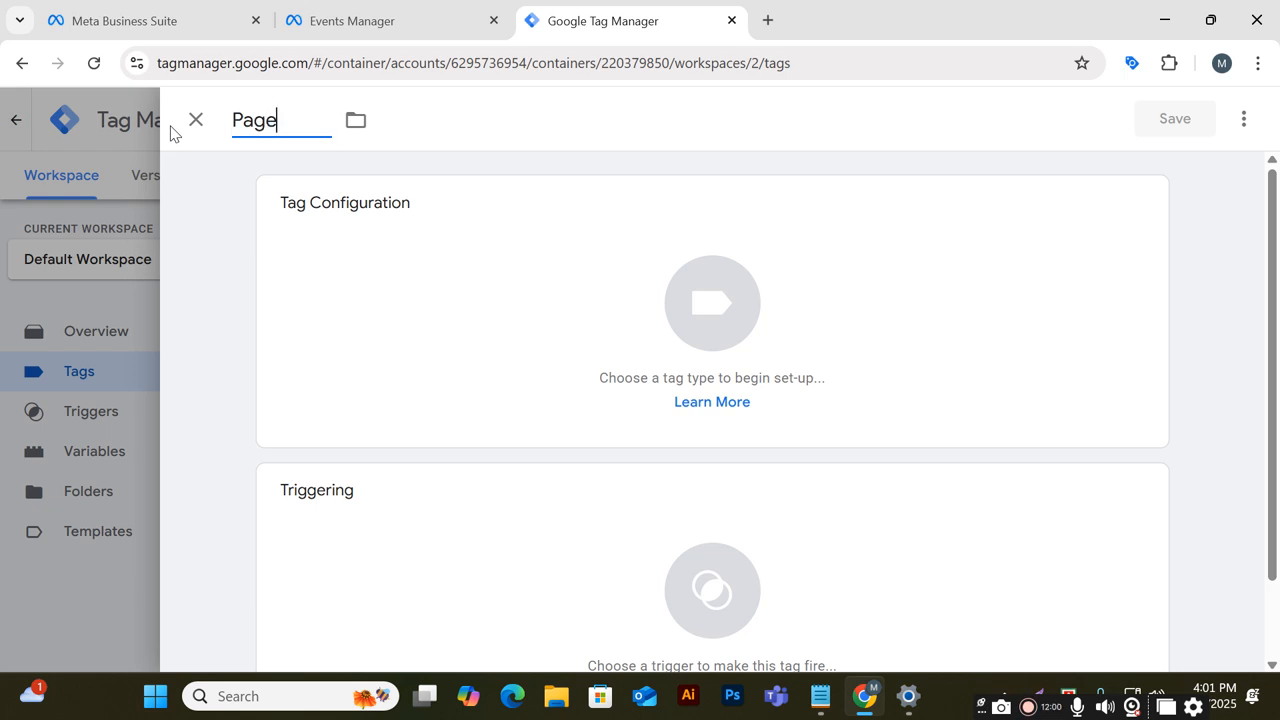
pyautogui.write('view')
# Set the tag's type to the Facebook Pixel template by facebookarchive
pyautogui.click(1144, 204)
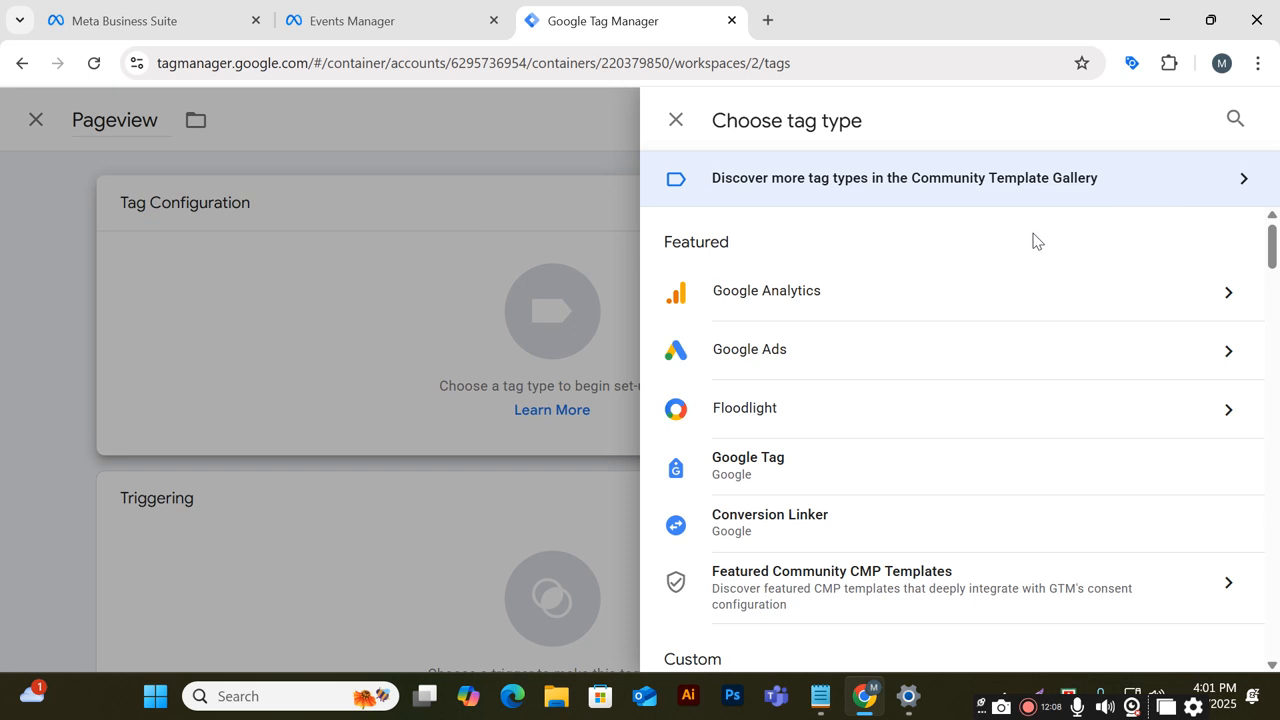
pyautogui.scroll(-1, 906, 285)
pyautogui.scroll(-5, 908, 288)
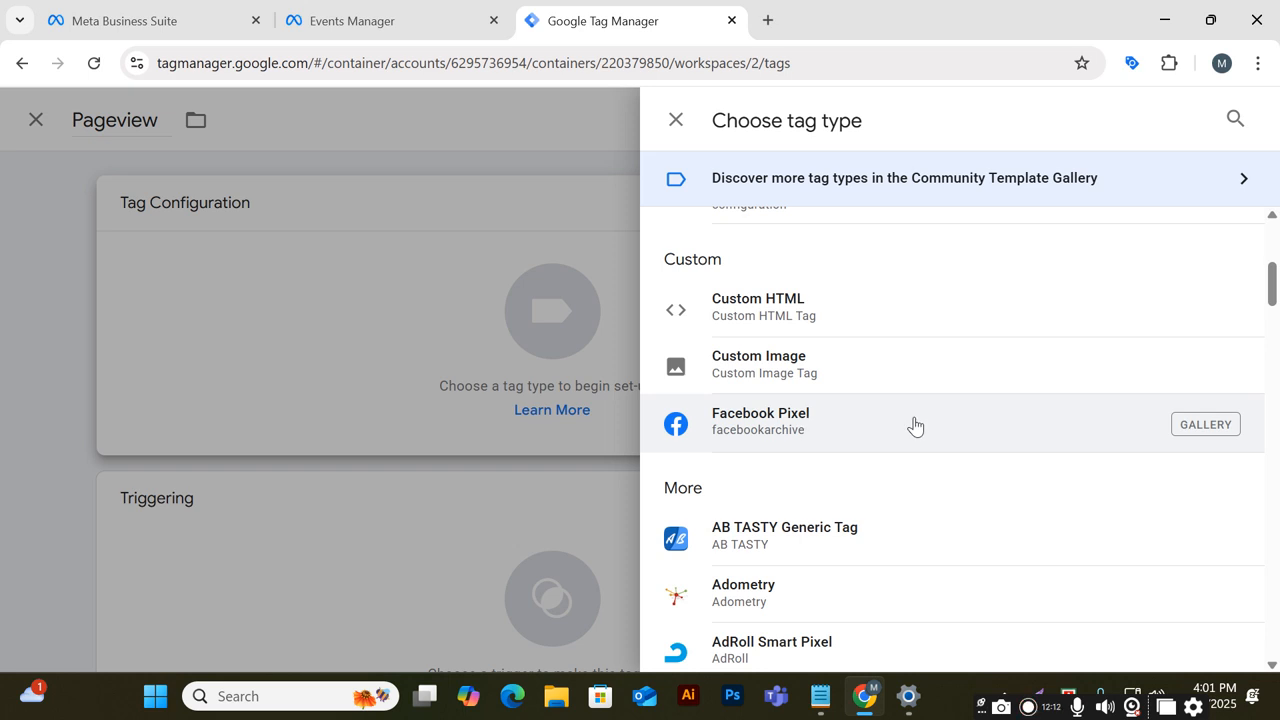
pyautogui.click(914, 426)
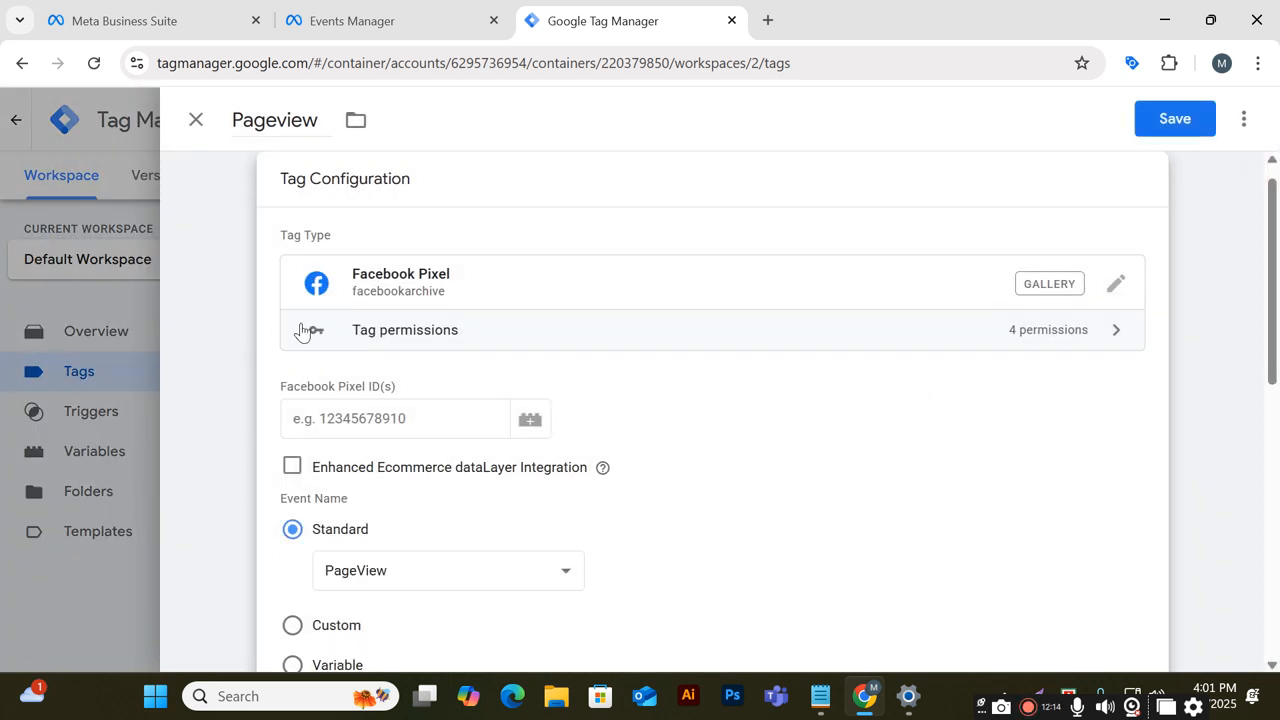
# Paste the dataset's pixel ID into the Facebook Pixel ID(s) field
pyautogui.scroll(-2, 749, 300)
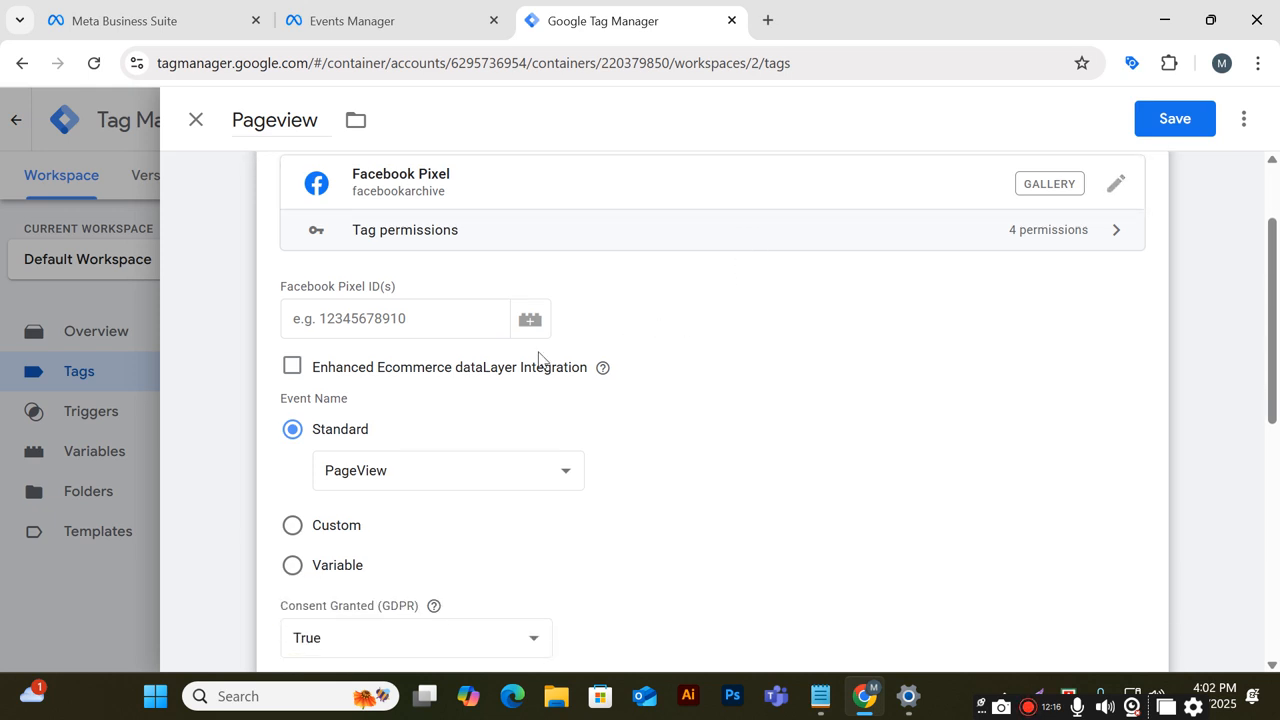
pyautogui.click(329, 316)
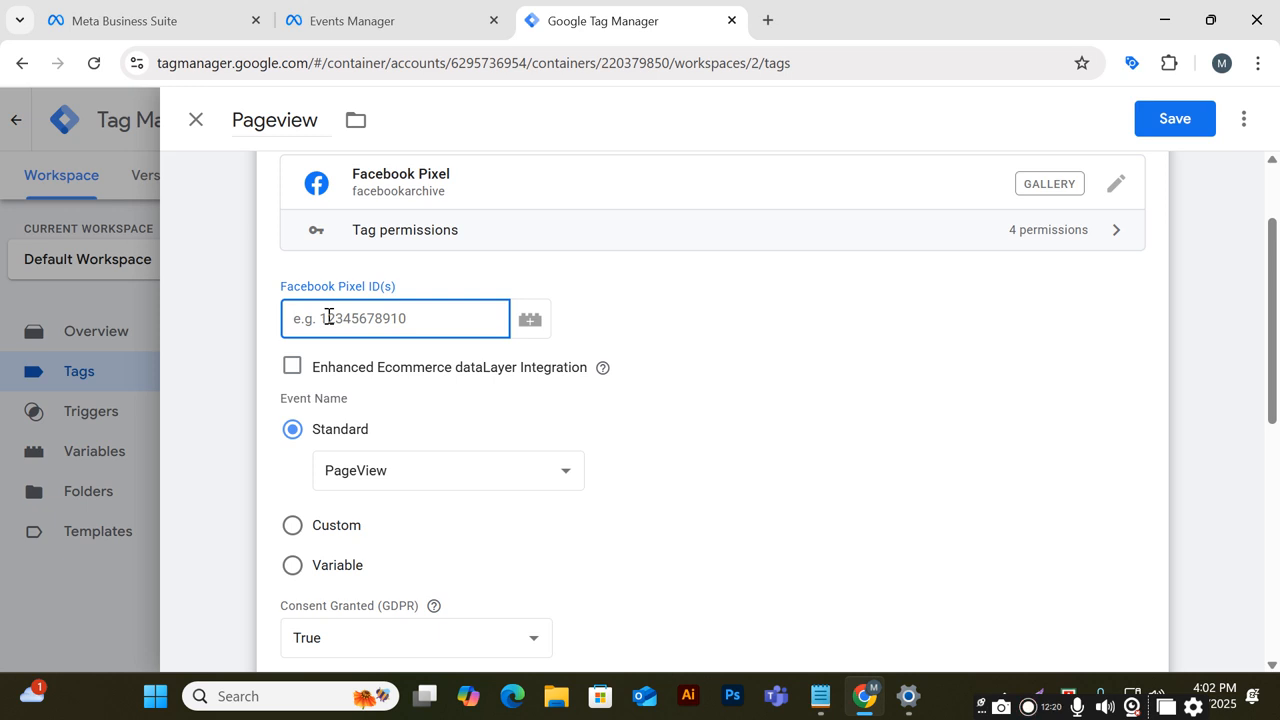
pyautogui.hotkey('ctrl', 'v')
pyautogui.click(800, 347)
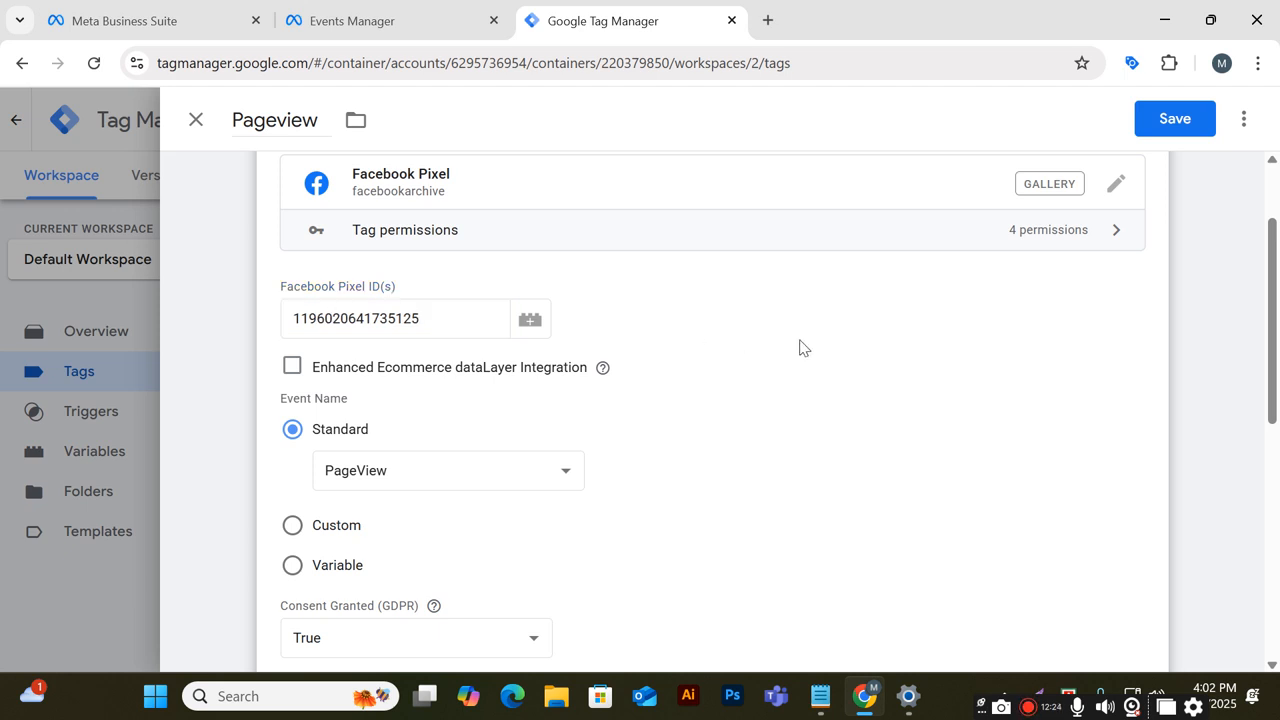
# Choose PageView as the standard event name from the event list
pyautogui.scroll(-1, 800, 347)
pyautogui.scroll(-3, 800, 347)
pyautogui.scroll(4, 700, 358)
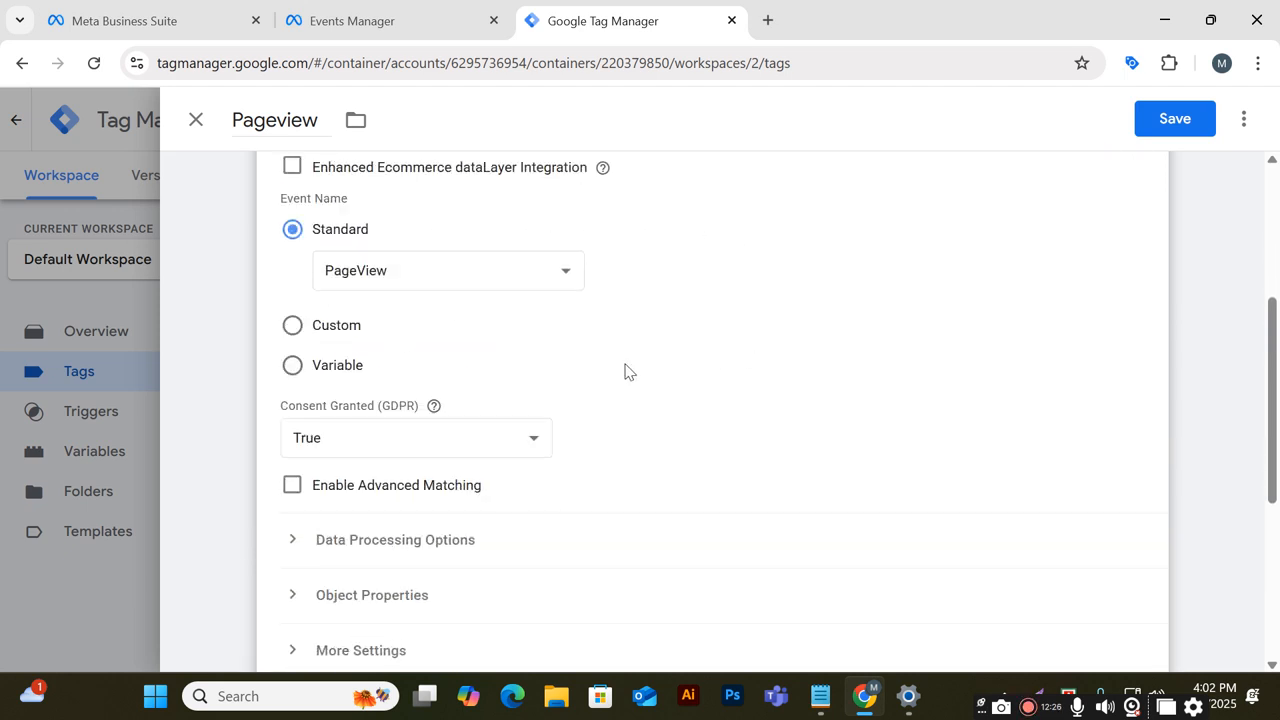
pyautogui.click(561, 276)
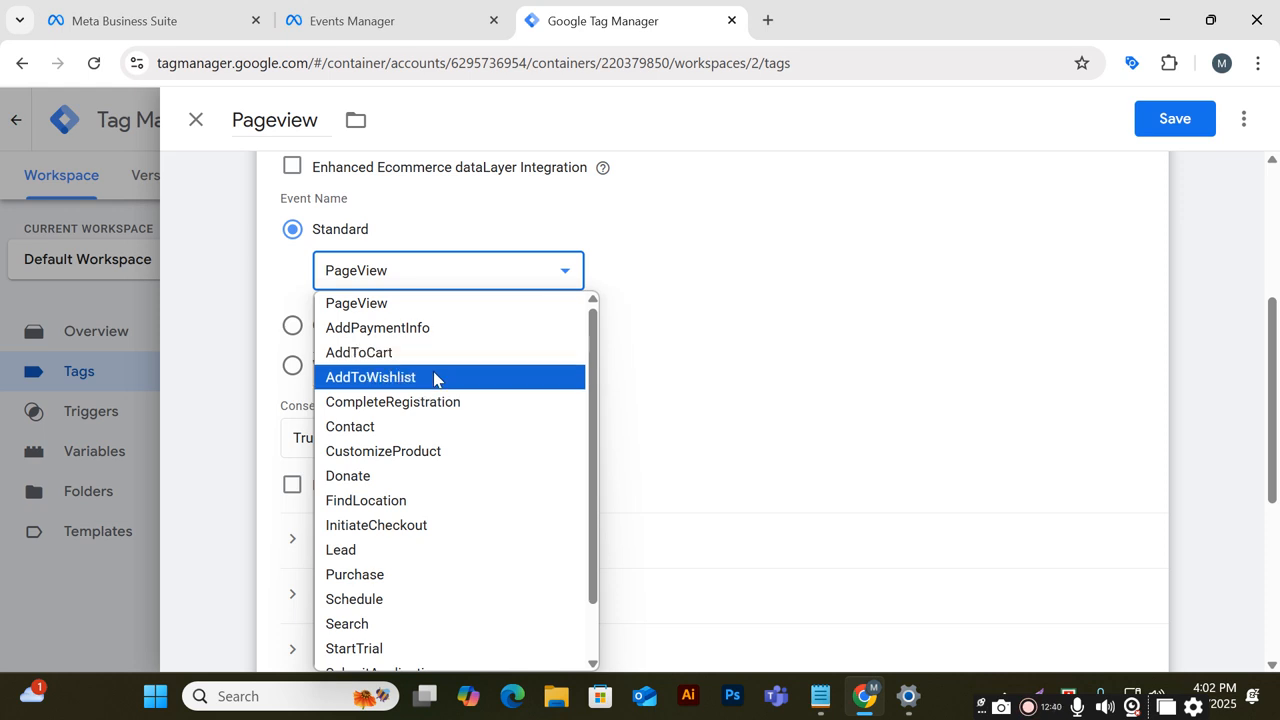
pyautogui.scroll(-2, 438, 430)
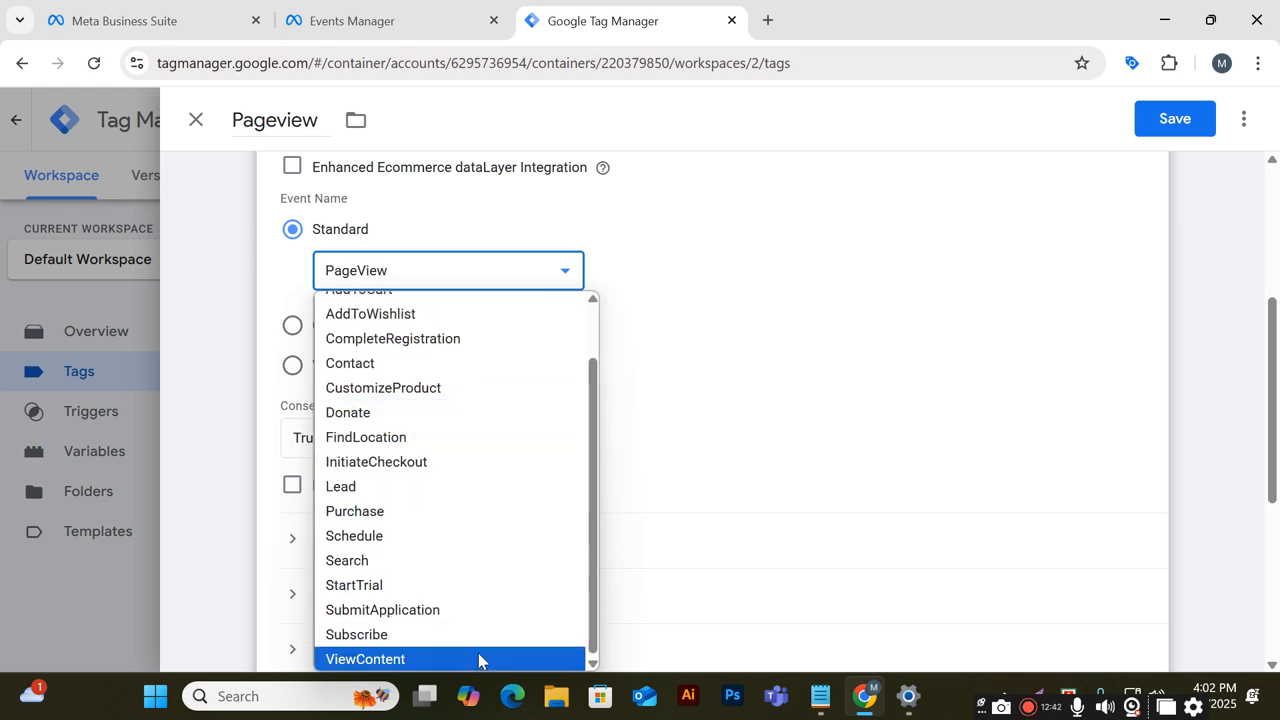
pyautogui.scroll(2, 440, 620)
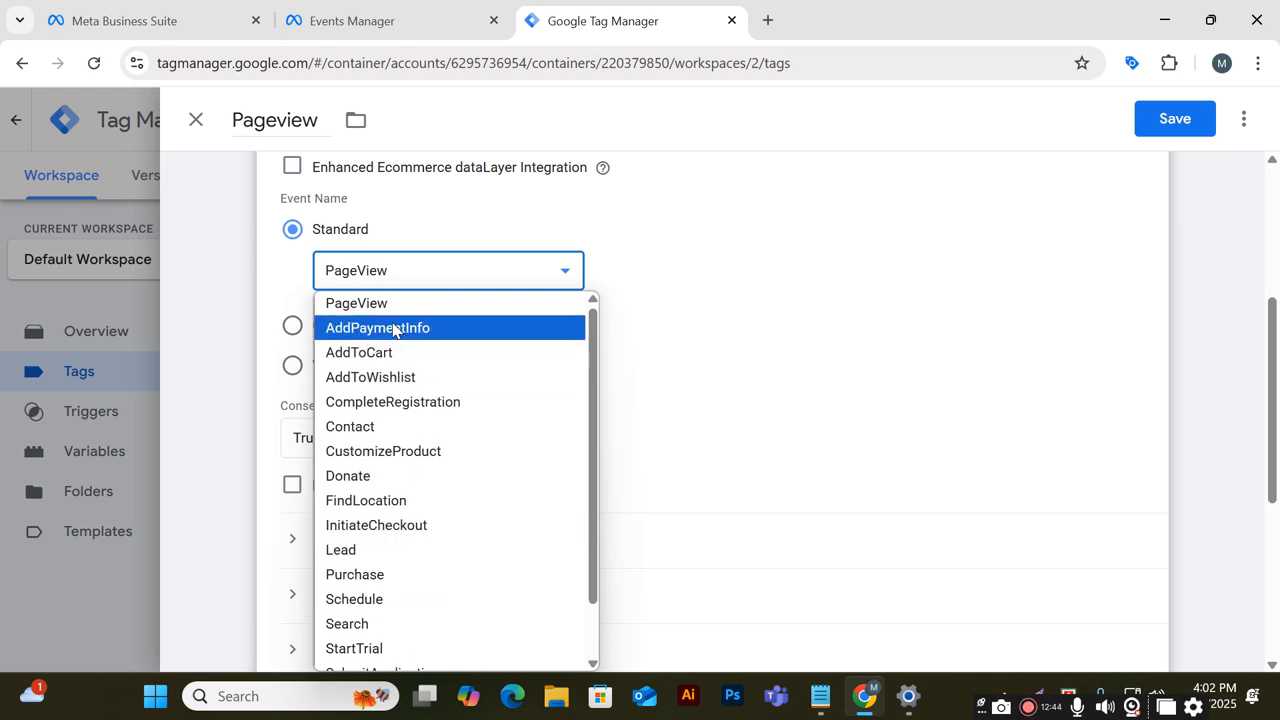
pyautogui.click(386, 303)
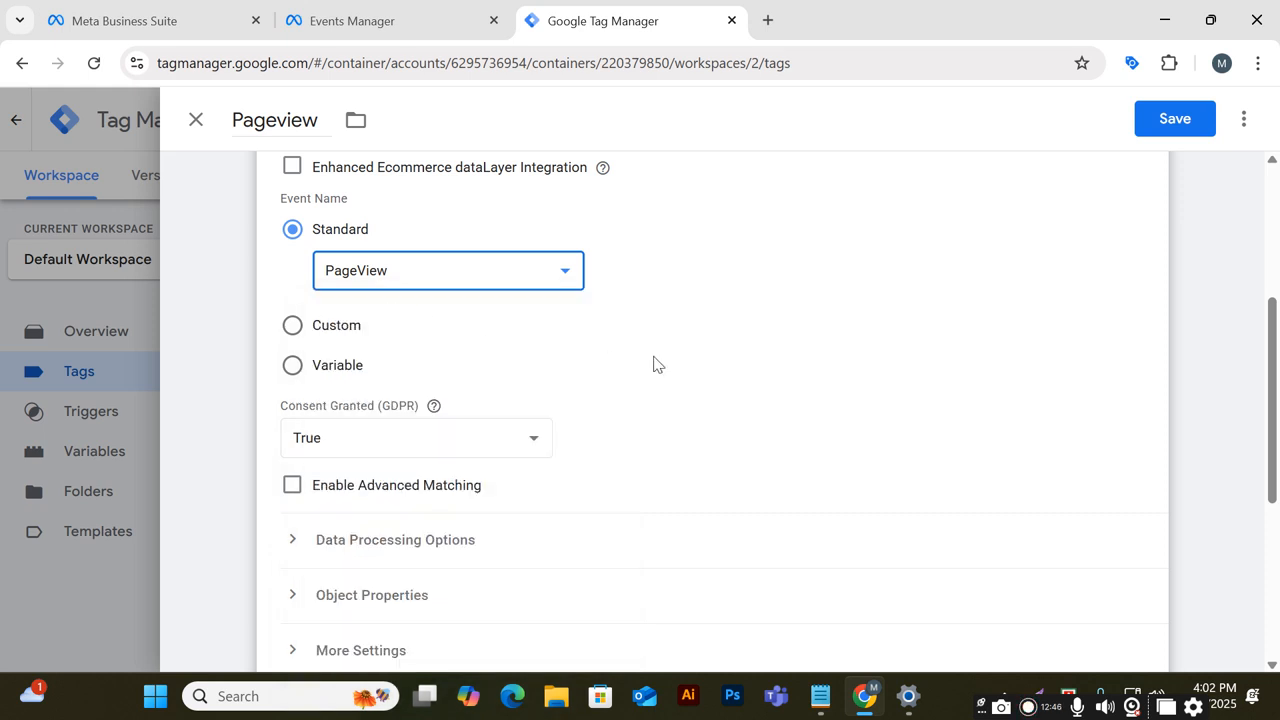
# Add All Pages as the tag's firing trigger and save the Pageview tag
pyautogui.scroll(-1, 380, 375)
pyautogui.scroll(-2, 304, 377)
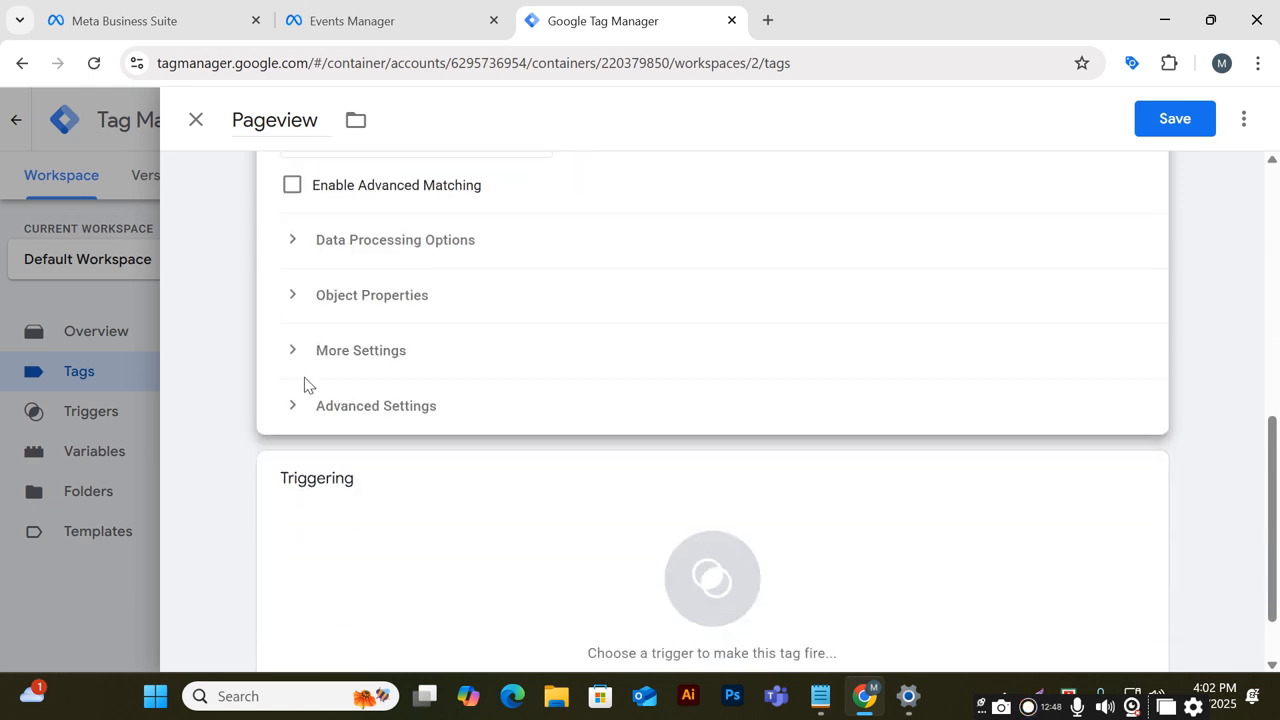
pyautogui.scroll(2, 308, 378)
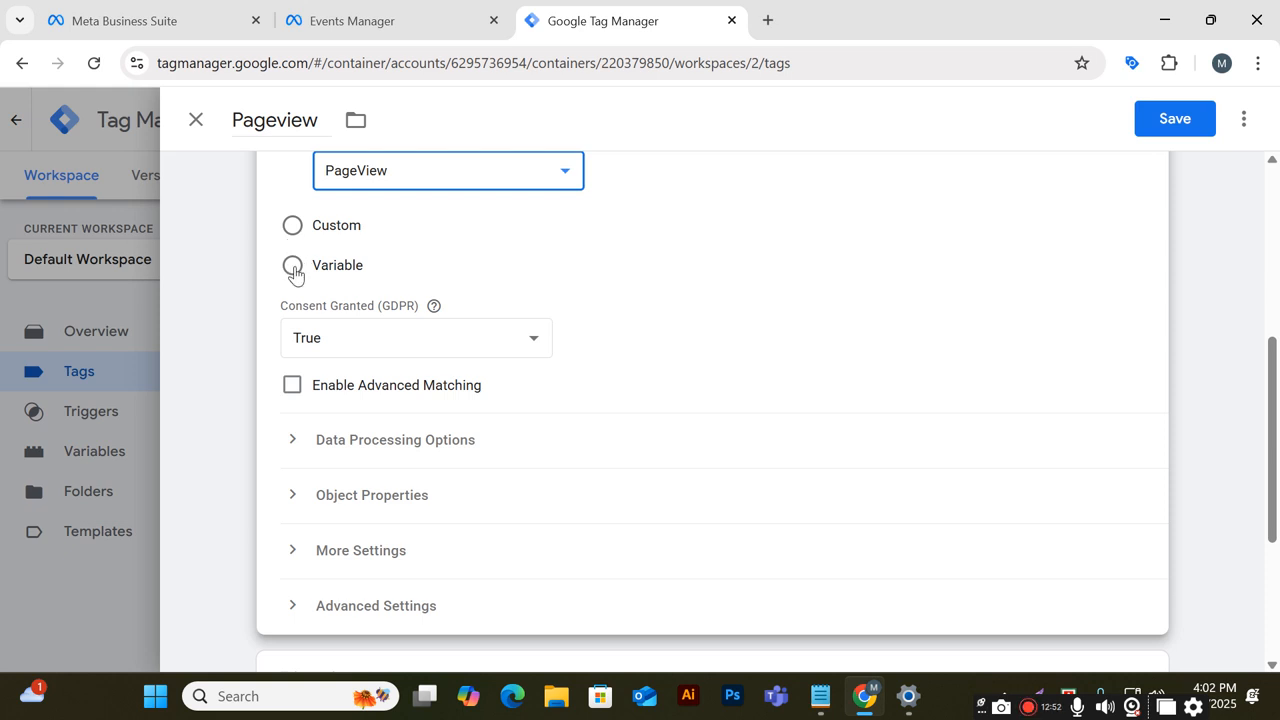
pyautogui.click(433, 305)
pyautogui.click(697, 314)
pyautogui.scroll(-3, 700, 322)
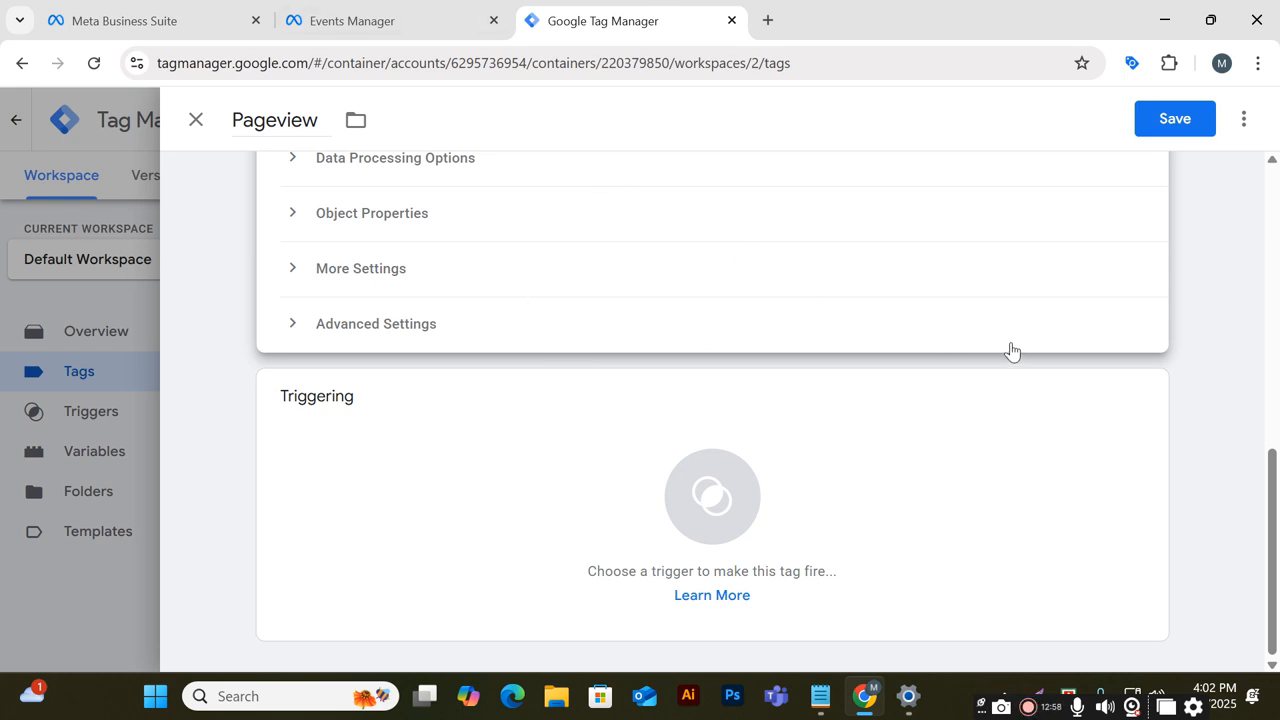
pyautogui.moveTo(1160, 402)
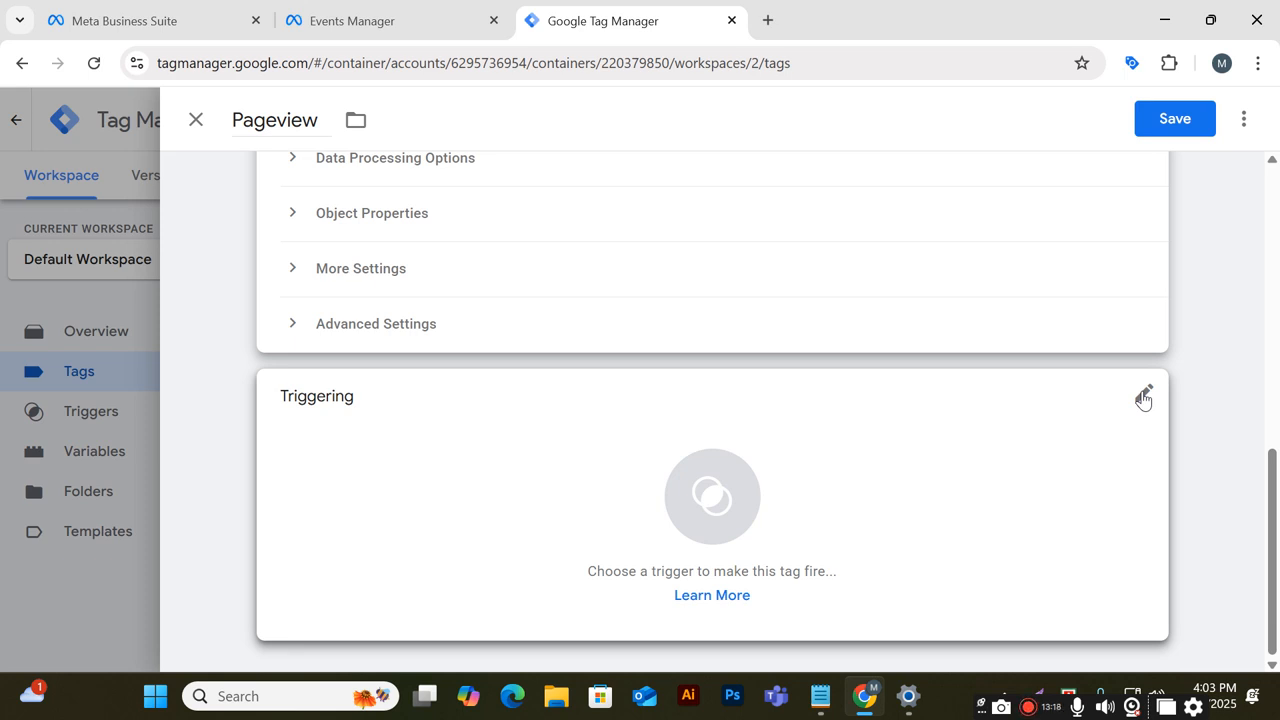
pyautogui.click(1143, 396)
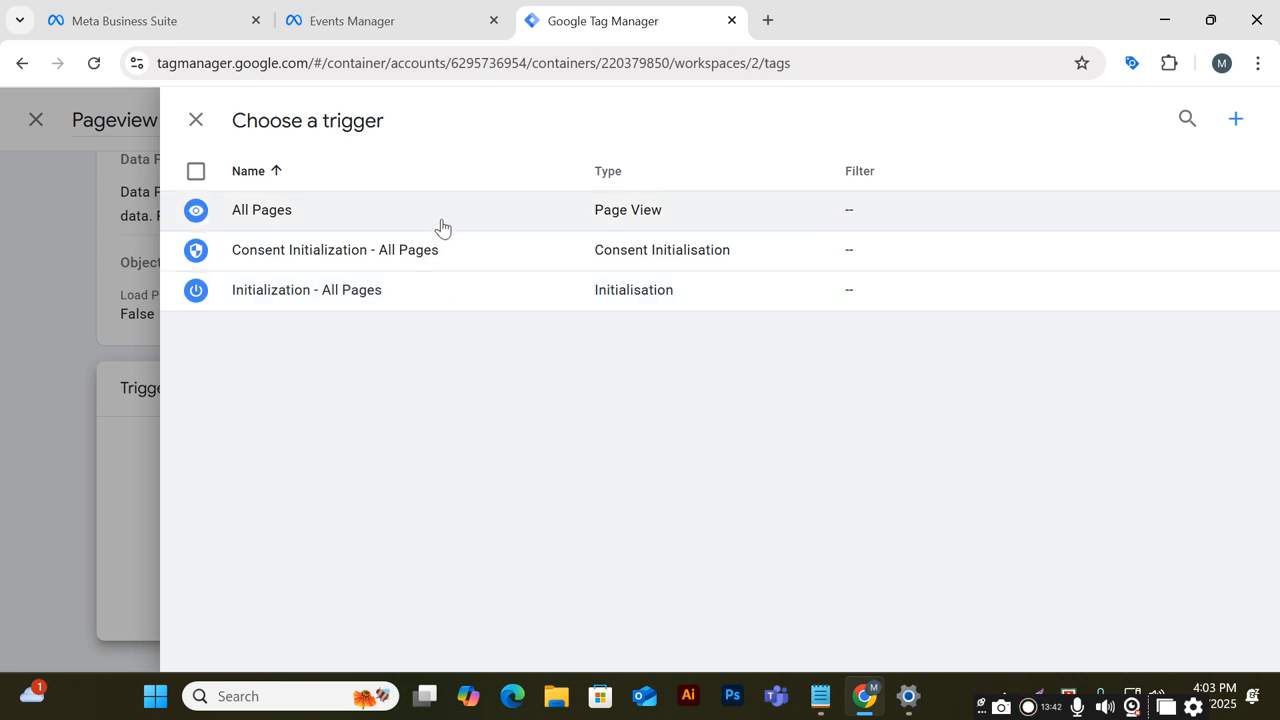
pyautogui.click(444, 222)
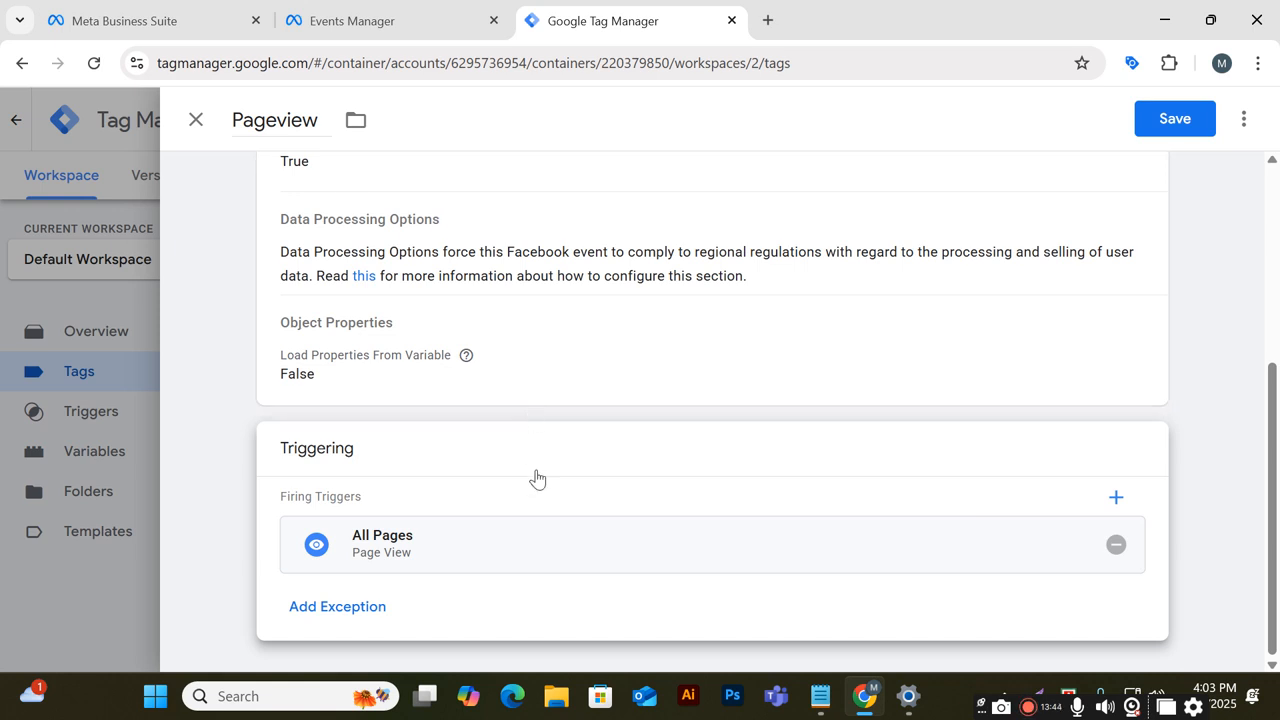
pyautogui.click(1190, 126)
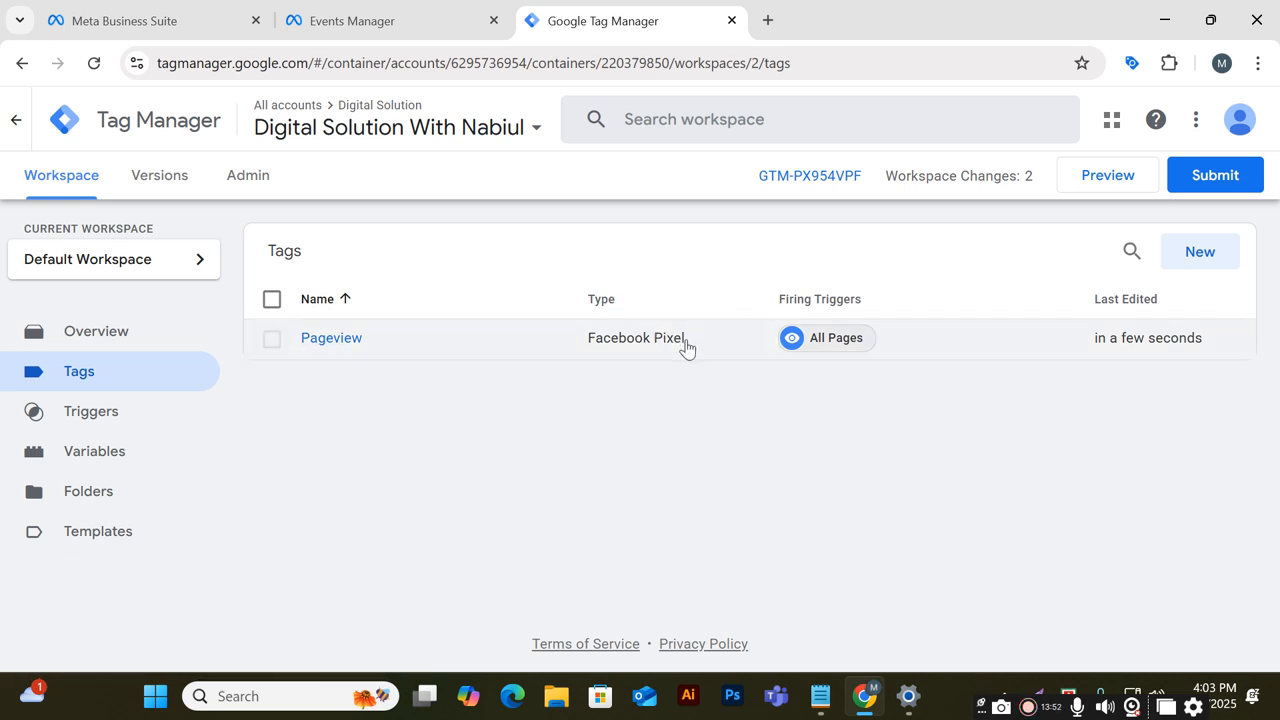
pyautogui.click(1092, 183)
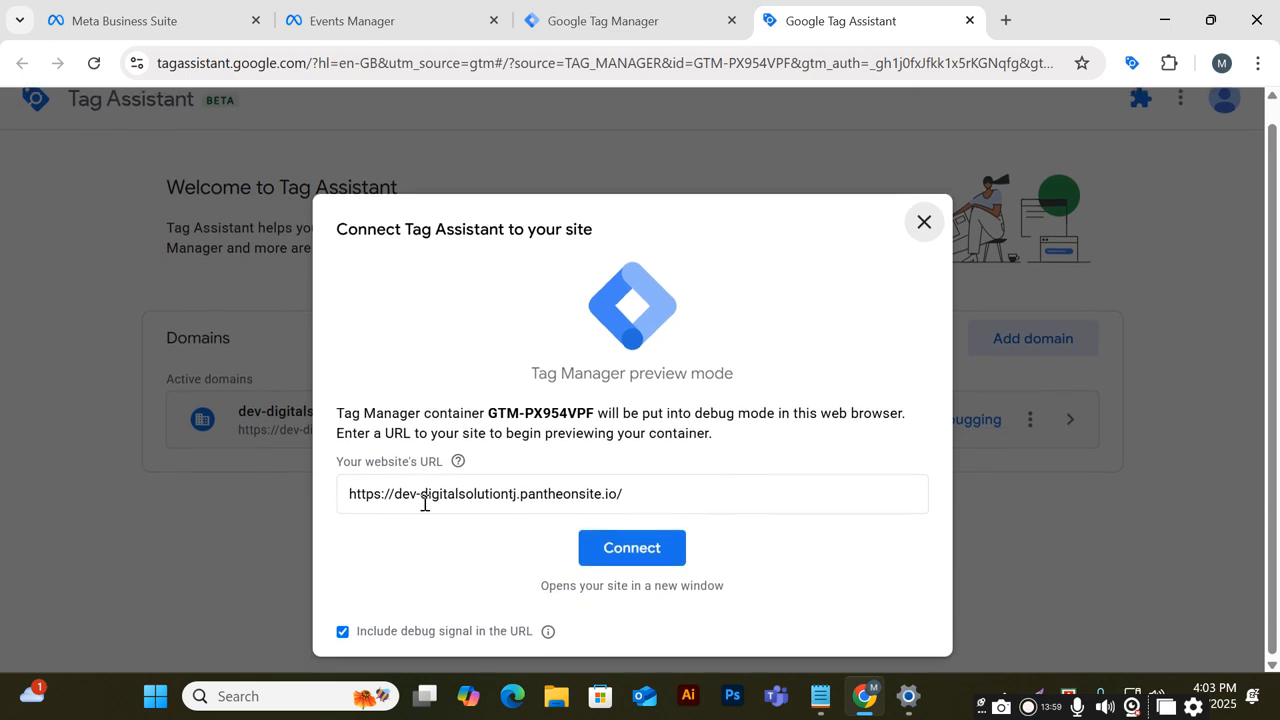
pyautogui.click(592, 549)
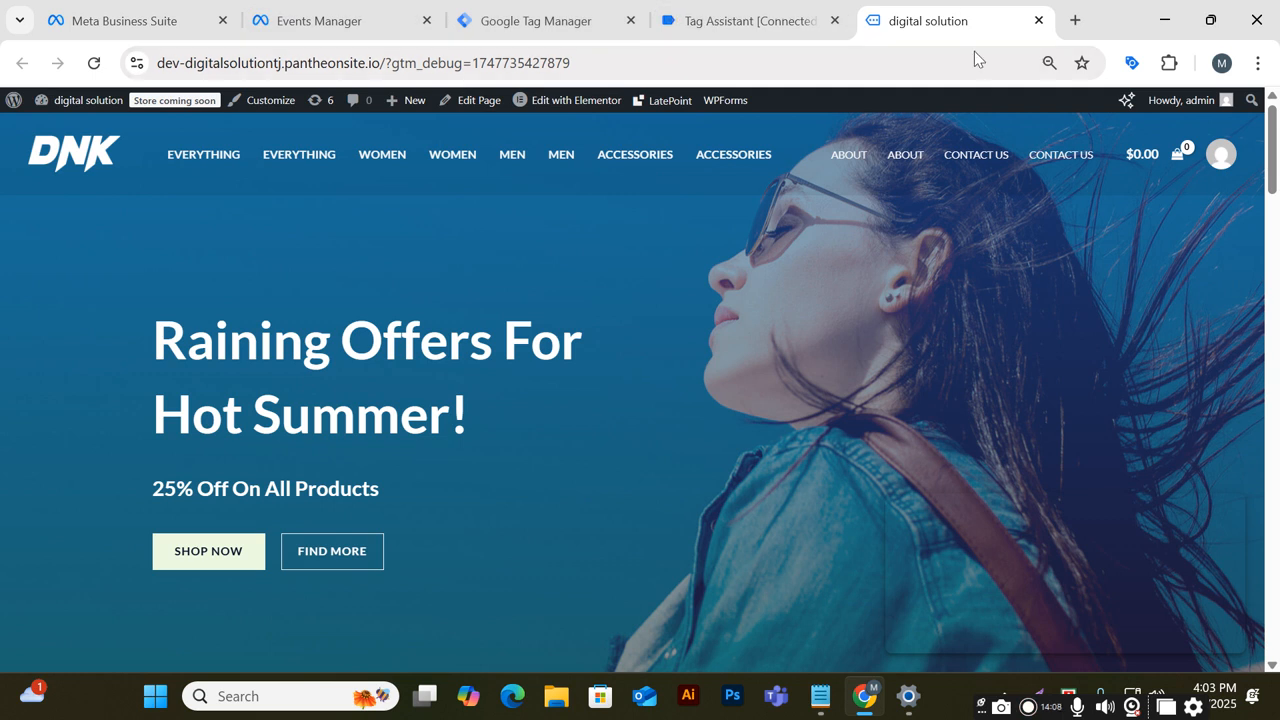
pyautogui.click(750, 28)
pyautogui.click(639, 467)
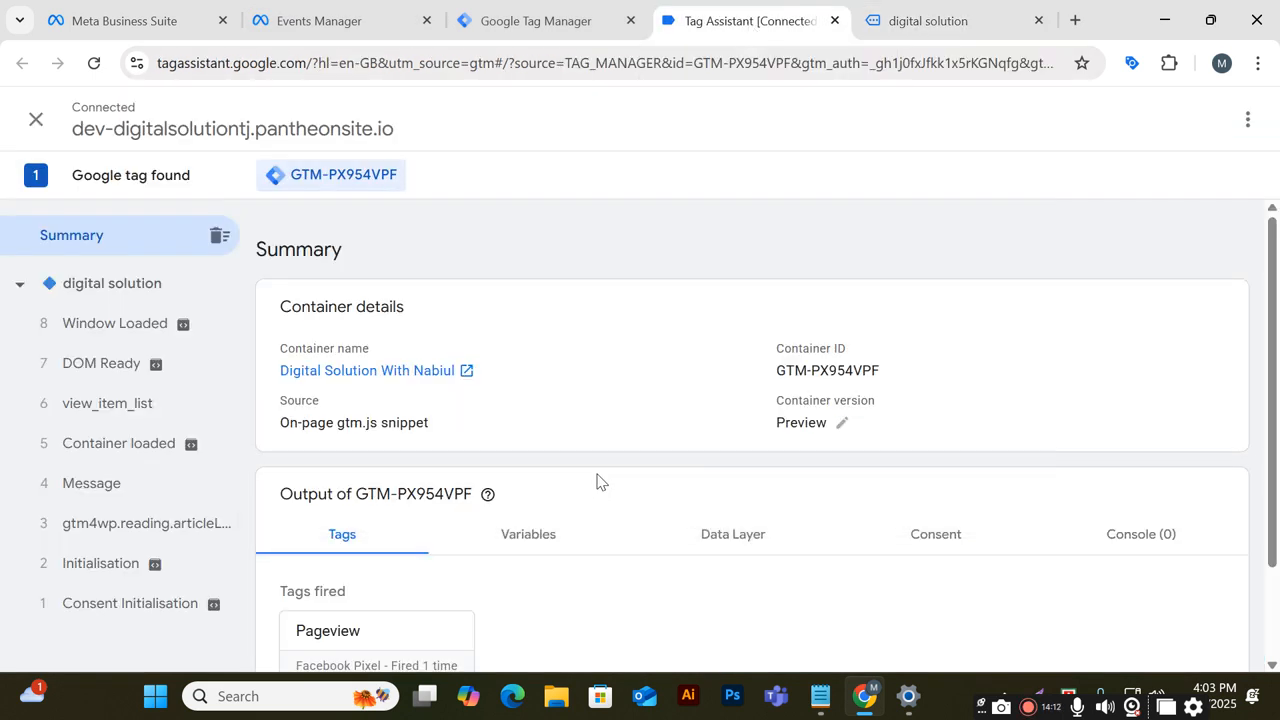
pyautogui.scroll(-2, 597, 481)
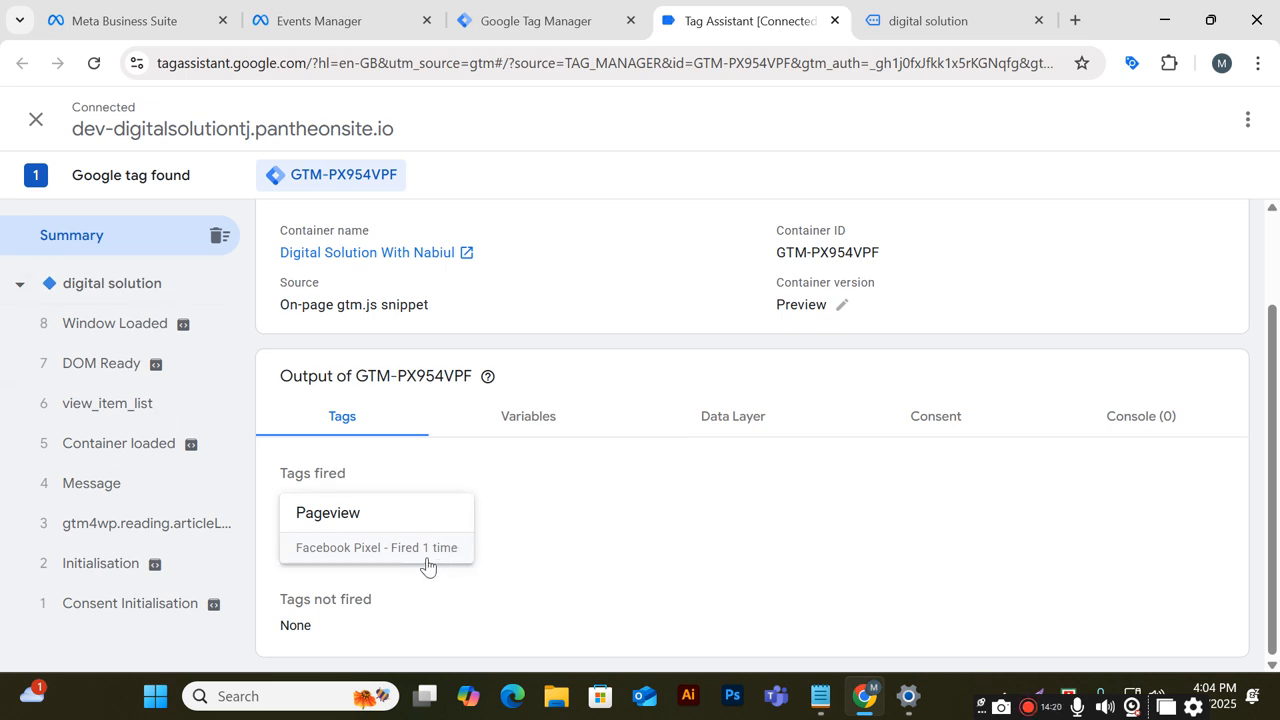
# Open the site's Men category page and recheck the fired tags in Tag Assistant
pyautogui.click(930, 20)
pyautogui.click(552, 158)
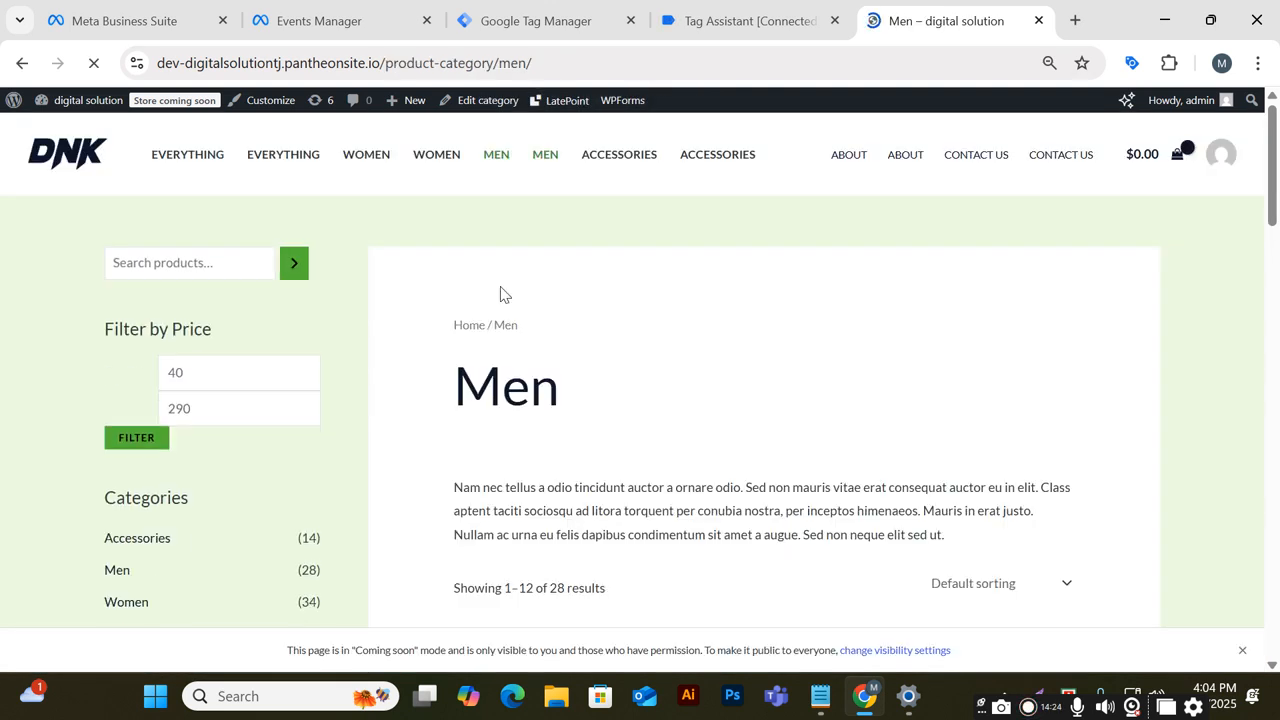
pyautogui.click(800, 16)
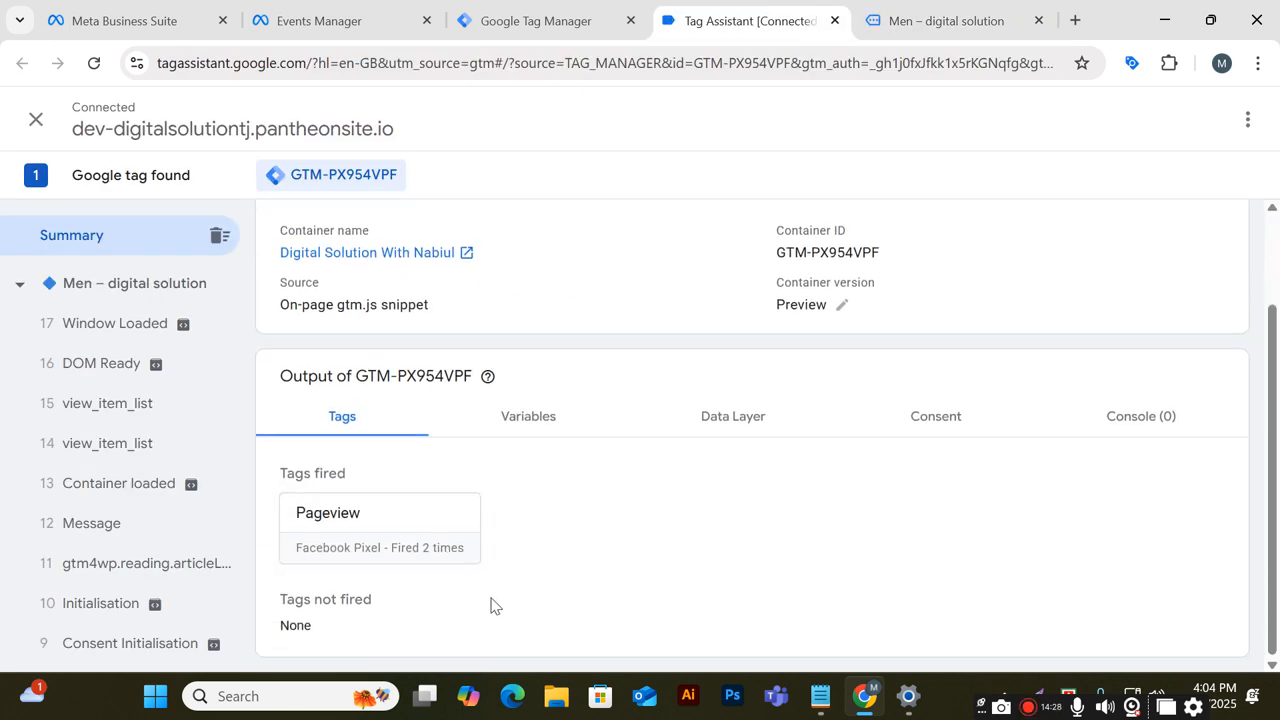
# Open the site's About page and recheck the Pageview tag's firing in Tag Assistant
pyautogui.click(945, 22)
pyautogui.scroll(-3, 704, 425)
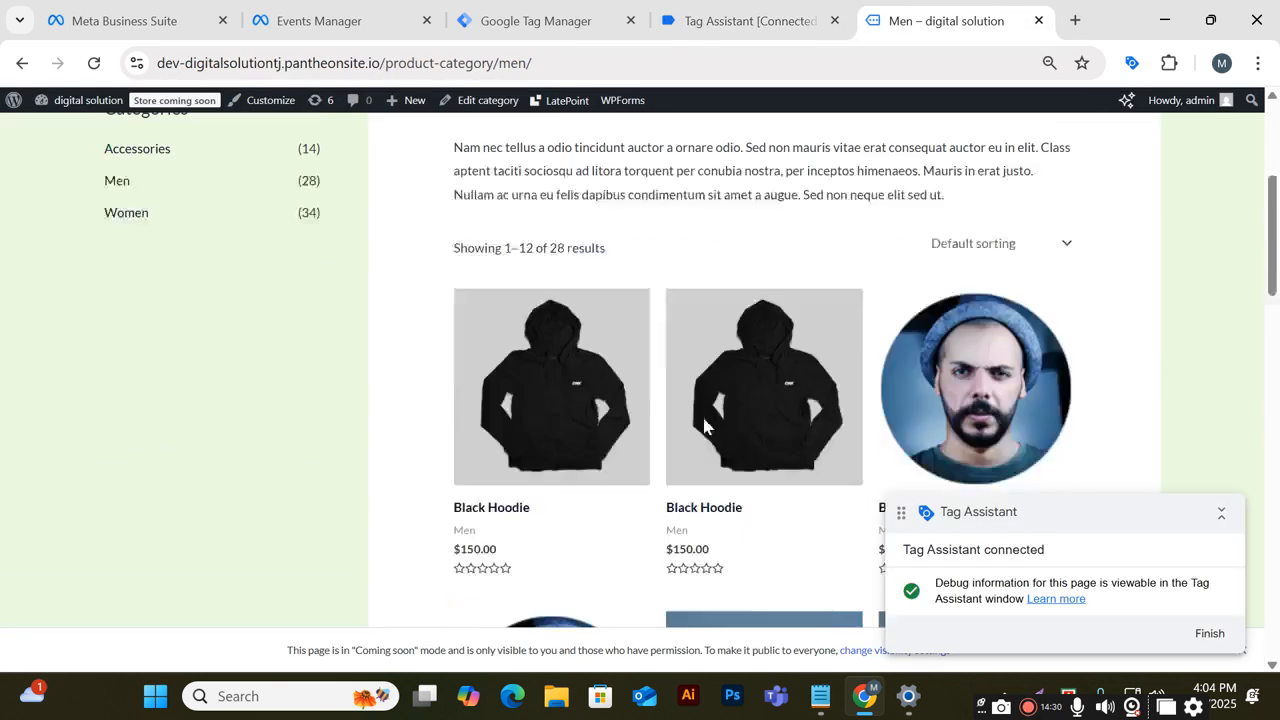
pyautogui.scroll(4, 704, 425)
pyautogui.click(905, 154)
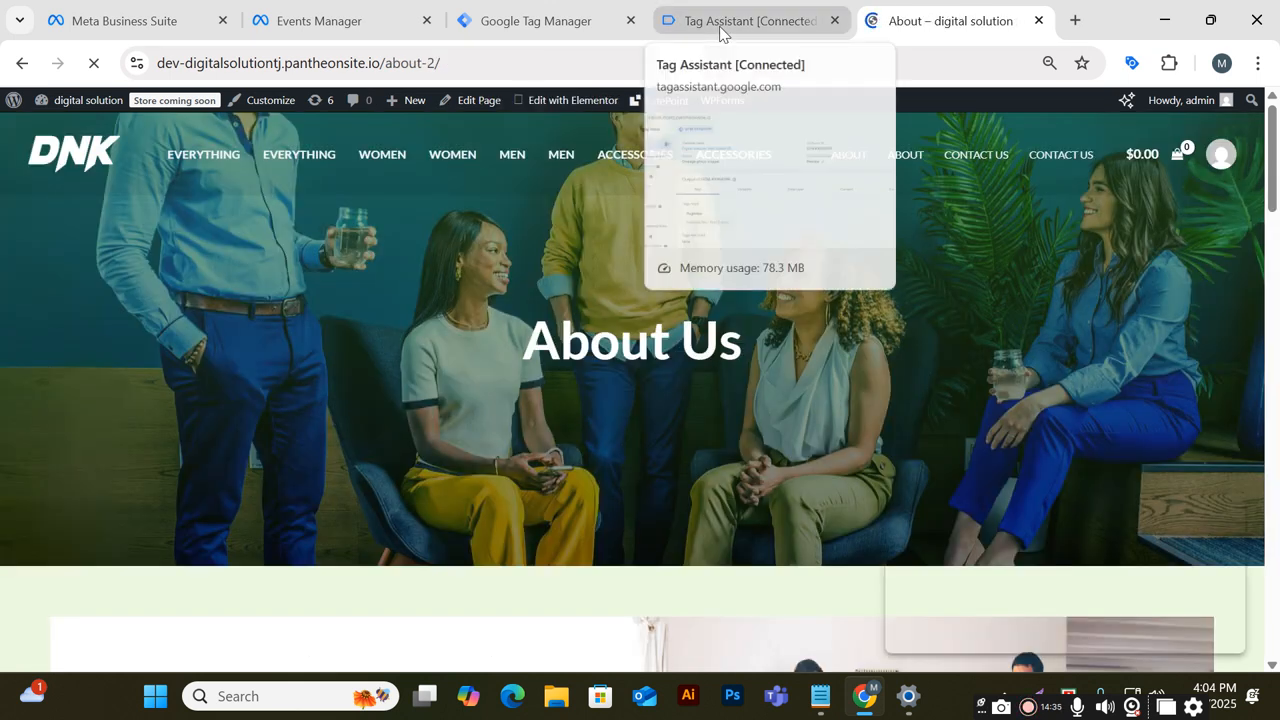
pyautogui.click(730, 22)
pyautogui.scroll(-2, 610, 385)
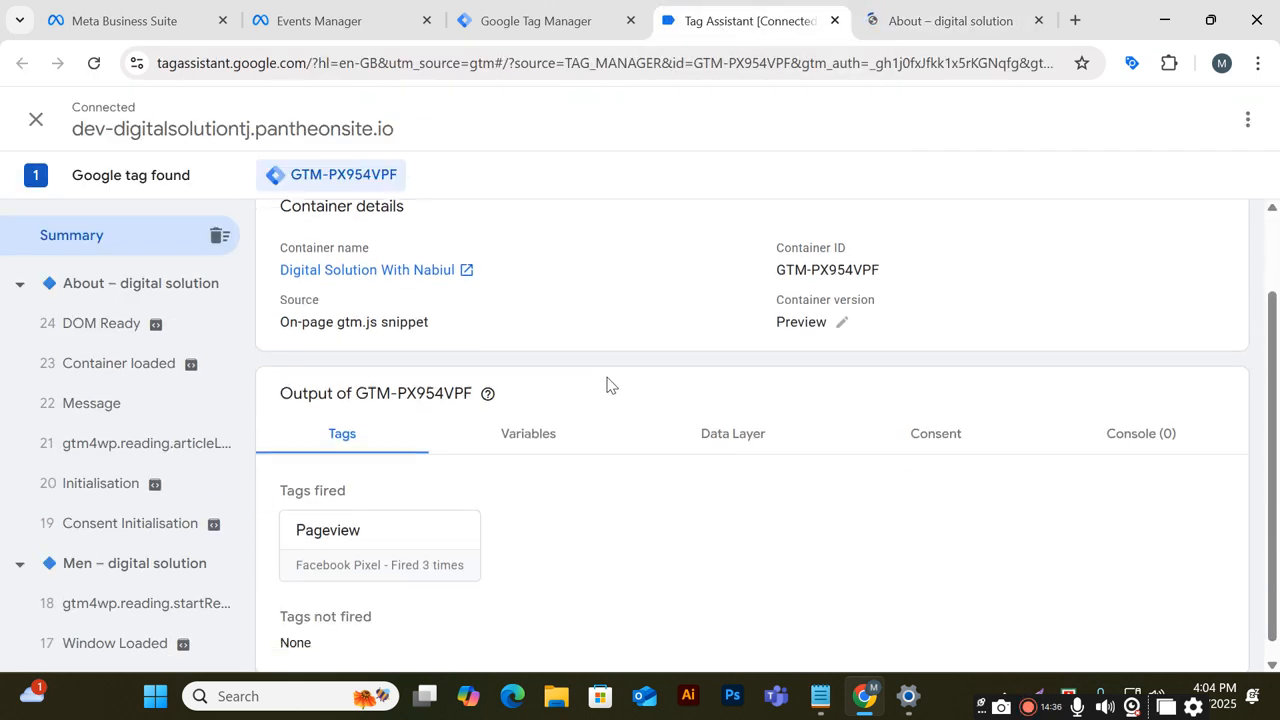
pyautogui.scroll(-1, 610, 385)
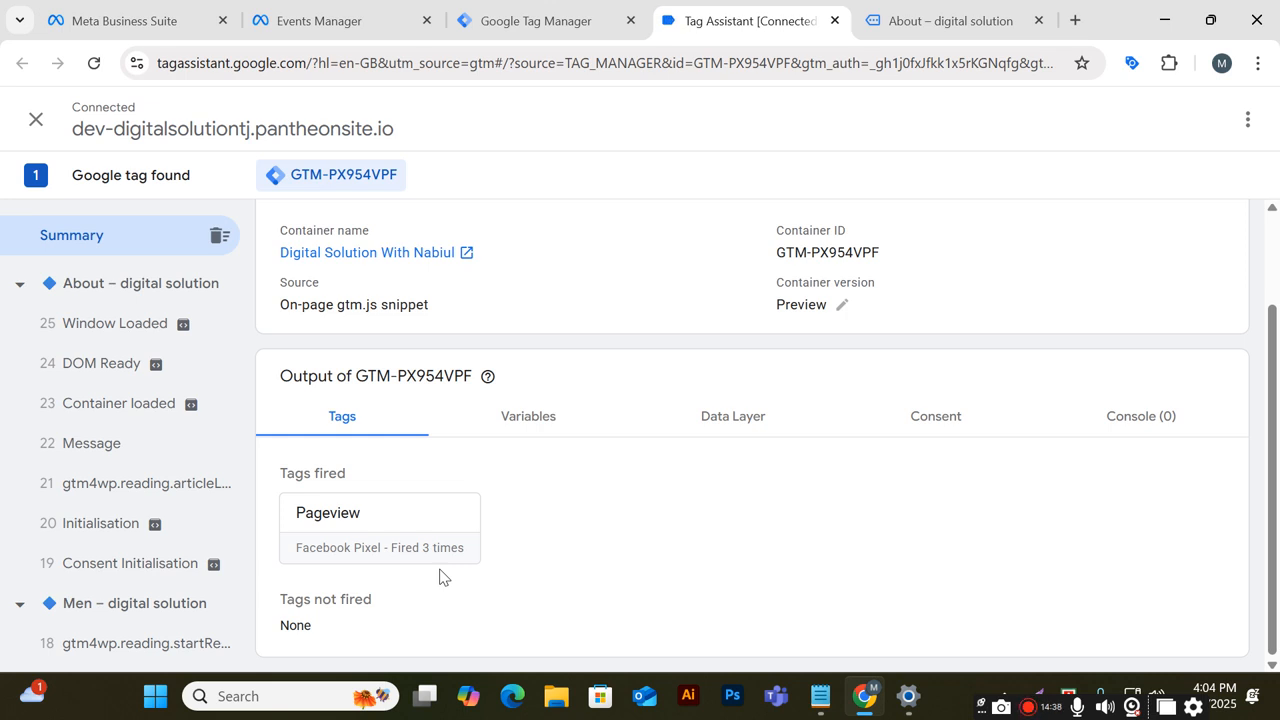
pyautogui.click(950, 21)
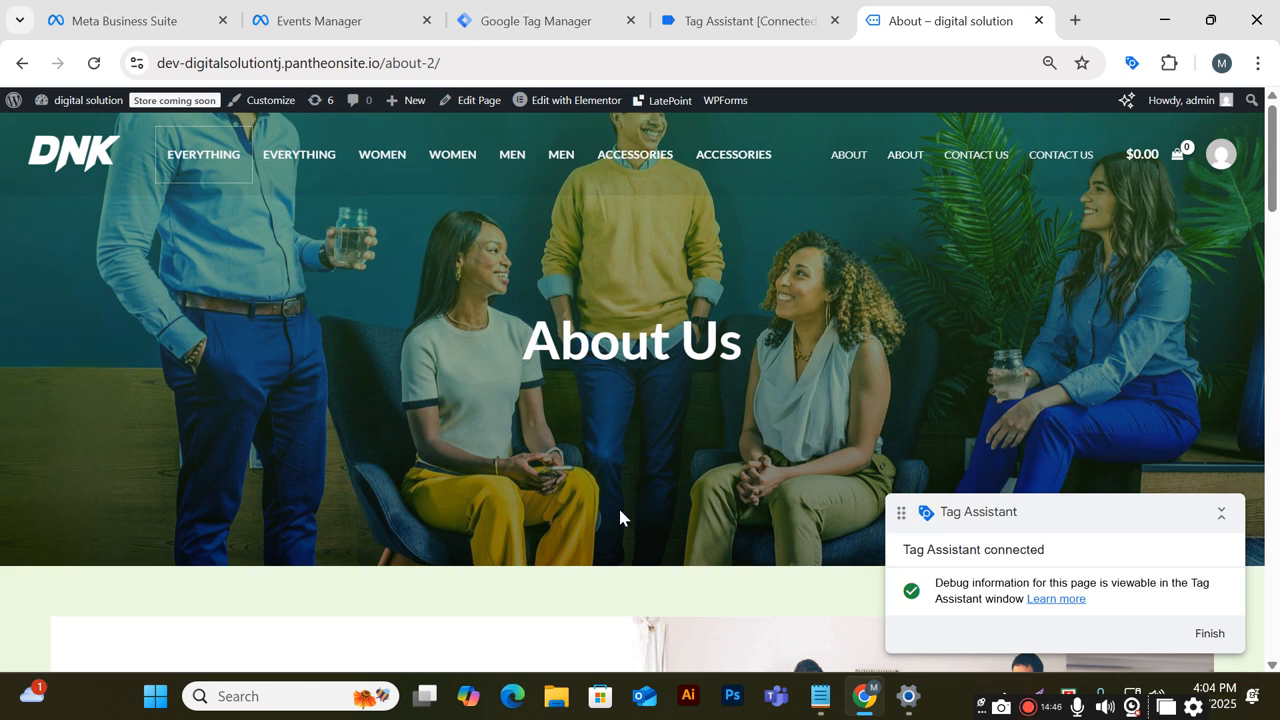
pyautogui.click(752, 20)
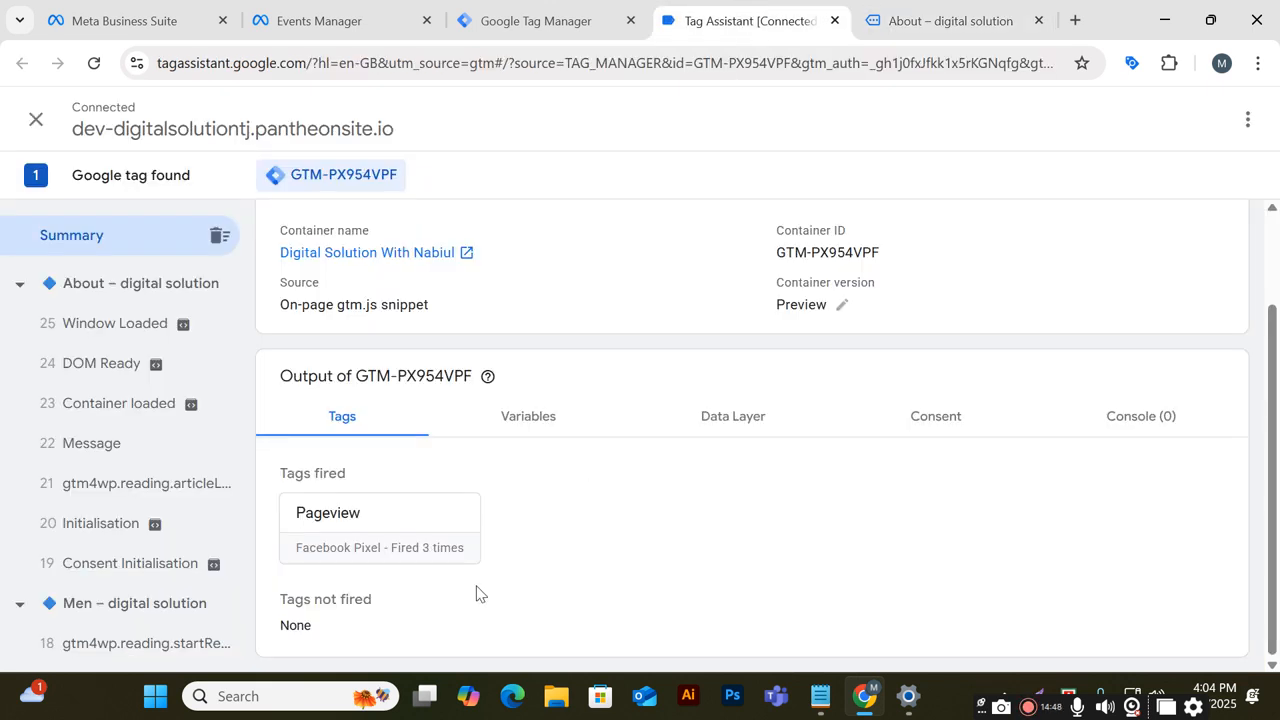
# Open the site's Store page and recheck the Pageview tag's firing in Tag Assistant
pyautogui.click(930, 20)
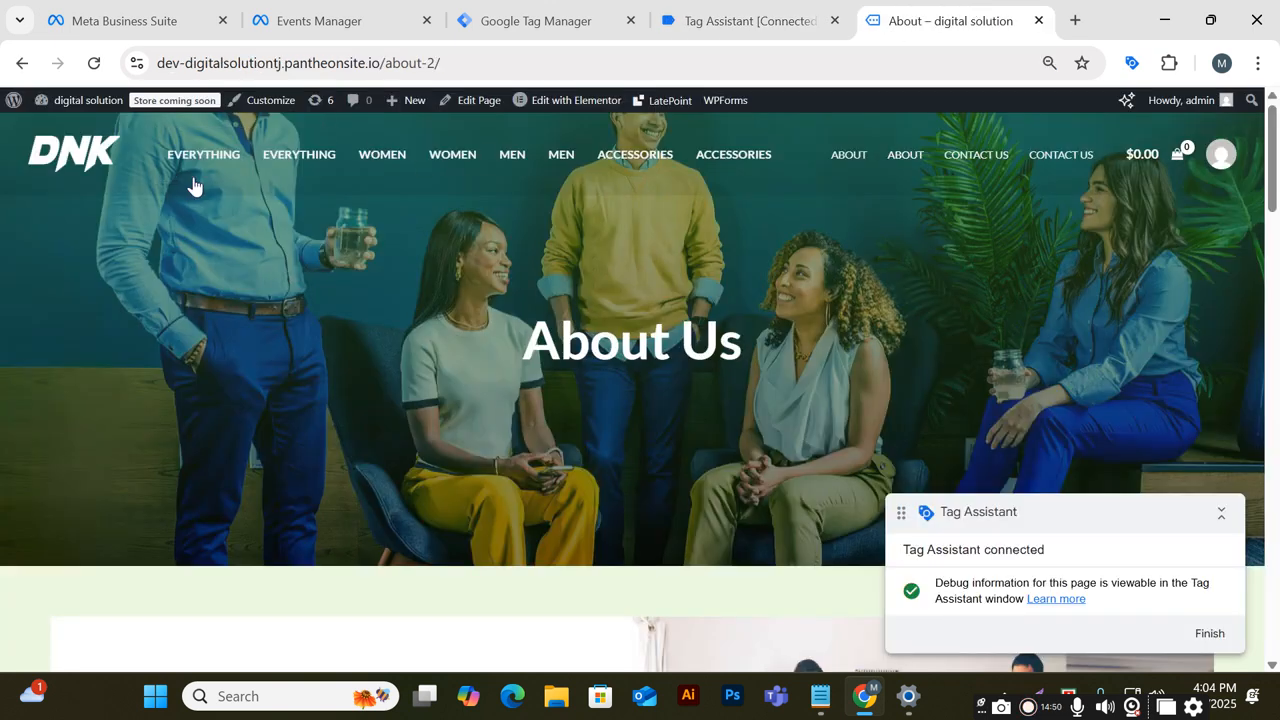
pyautogui.click(218, 156)
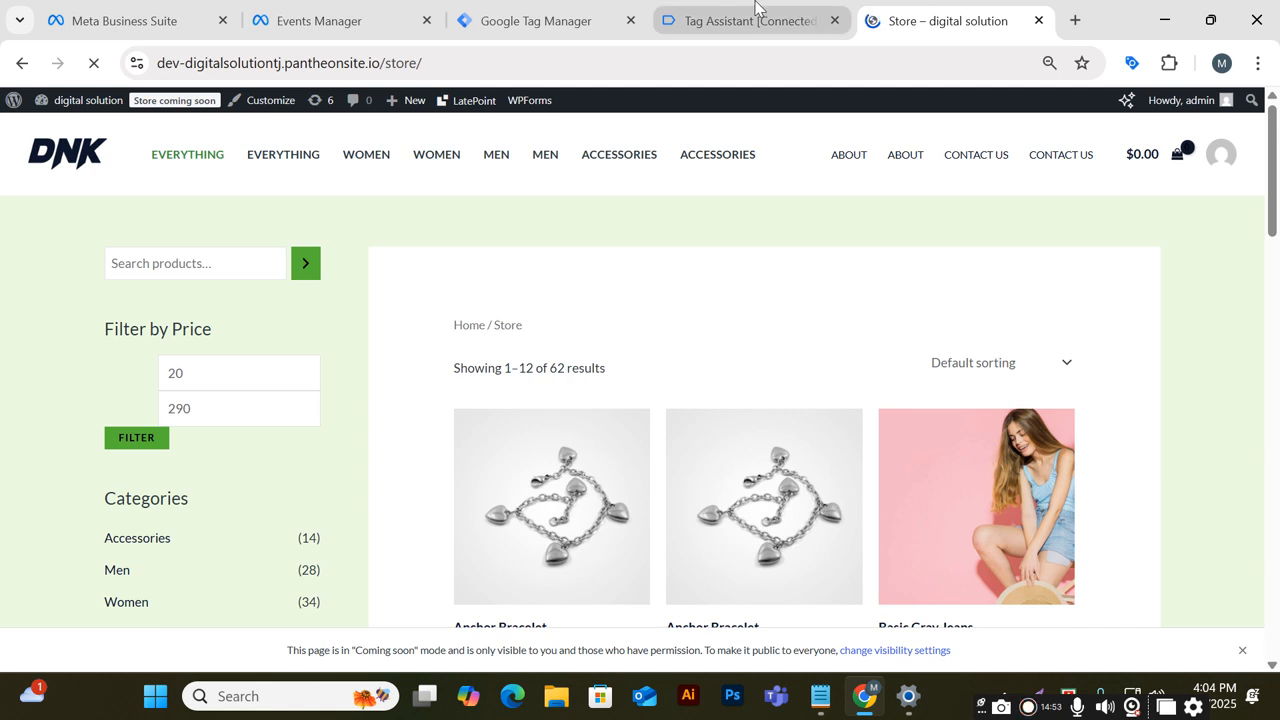
pyautogui.click(757, 18)
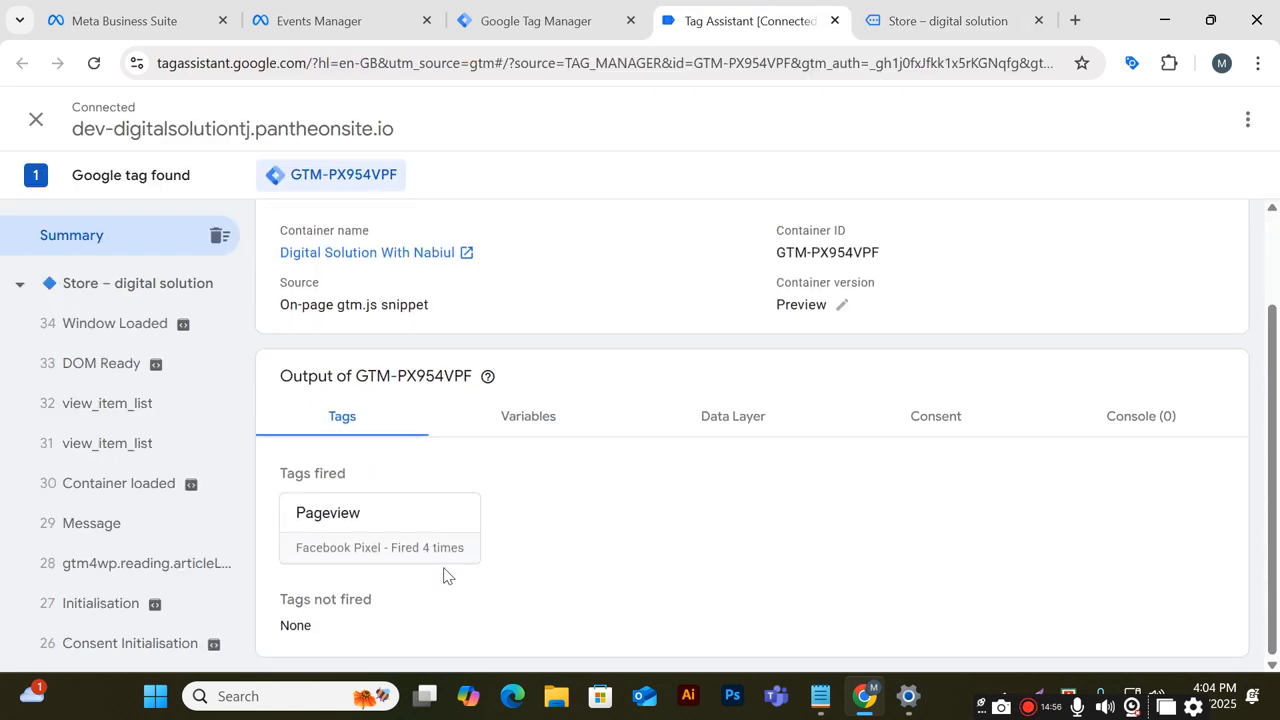
# Open the Anchor Bracelet product page from the store and recheck the fired tags in Tag Assistant
pyautogui.click(940, 18)
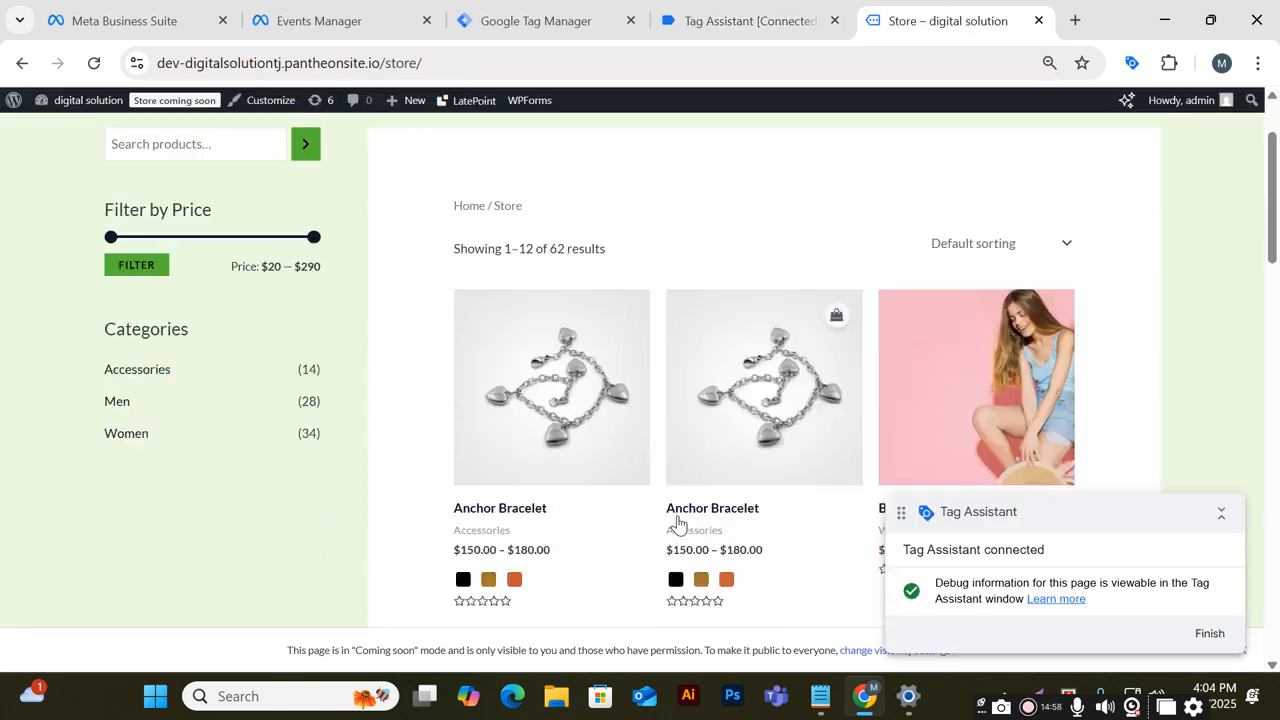
pyautogui.scroll(-3, 728, 400)
pyautogui.click(728, 238)
pyautogui.moveTo(819, 712)
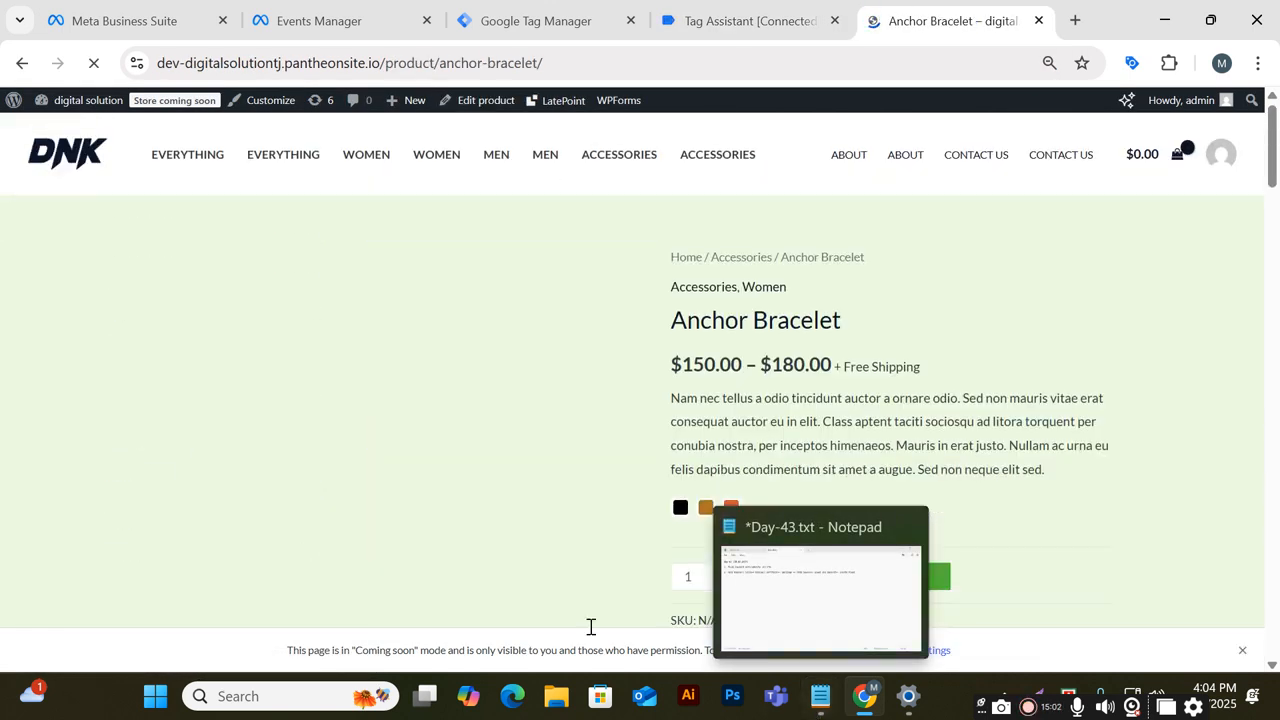
pyautogui.scroll(-6, 566, 551)
pyautogui.scroll(-3, 566, 546)
pyautogui.scroll(5, 566, 546)
pyautogui.scroll(-7, 566, 546)
pyautogui.scroll(5, 566, 546)
pyautogui.scroll(-2, 566, 546)
pyautogui.scroll(3, 566, 546)
pyautogui.scroll(-2, 566, 546)
pyautogui.scroll(-3, 566, 553)
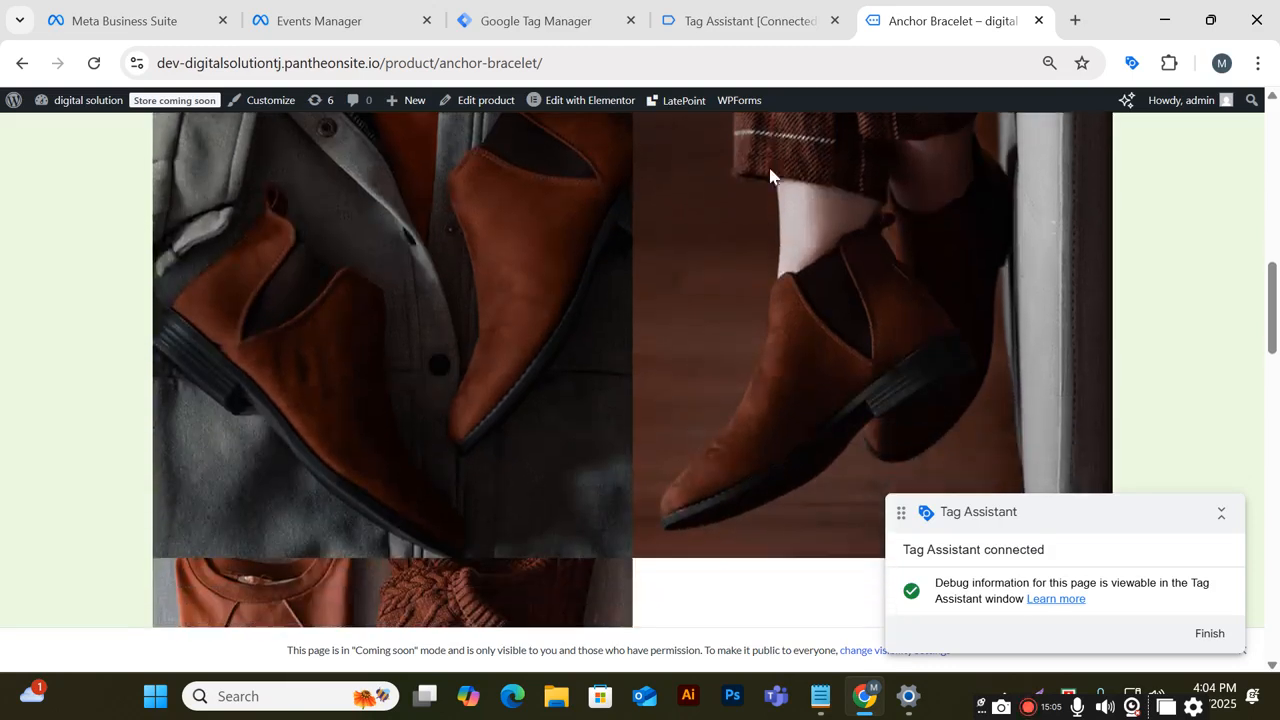
pyautogui.click(751, 38)
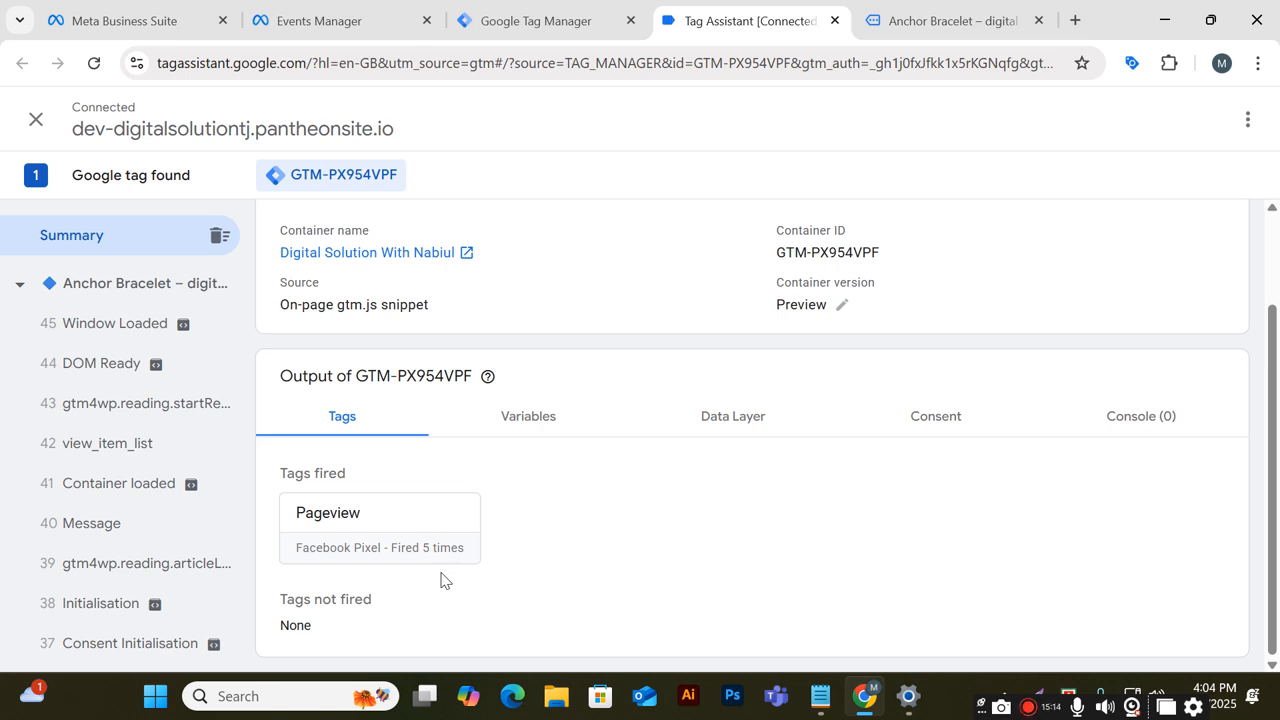
# Review the product page, the Tag Manager tags list and the Tag Assistant event timeline again
pyautogui.click(950, 20)
pyautogui.scroll(-3, 640, 303)
pyautogui.scroll(1, 563, 354)
pyautogui.scroll(10, 1008, 400)
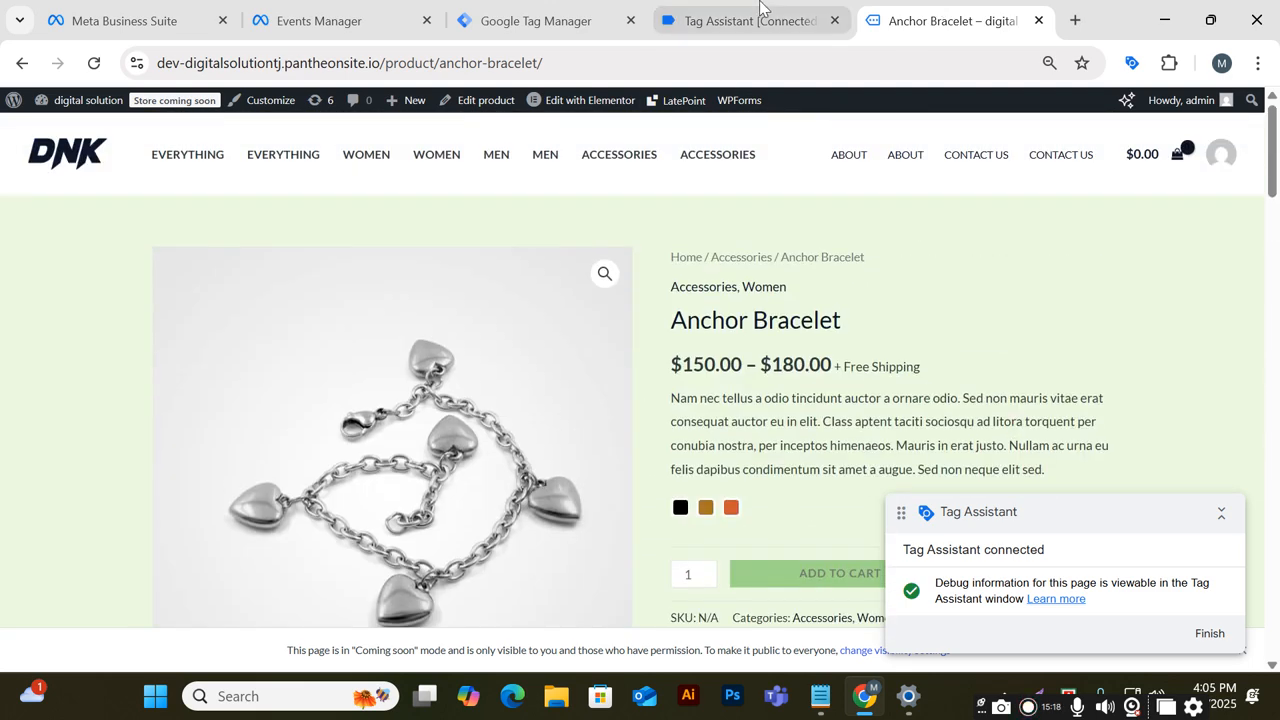
pyautogui.click(755, 18)
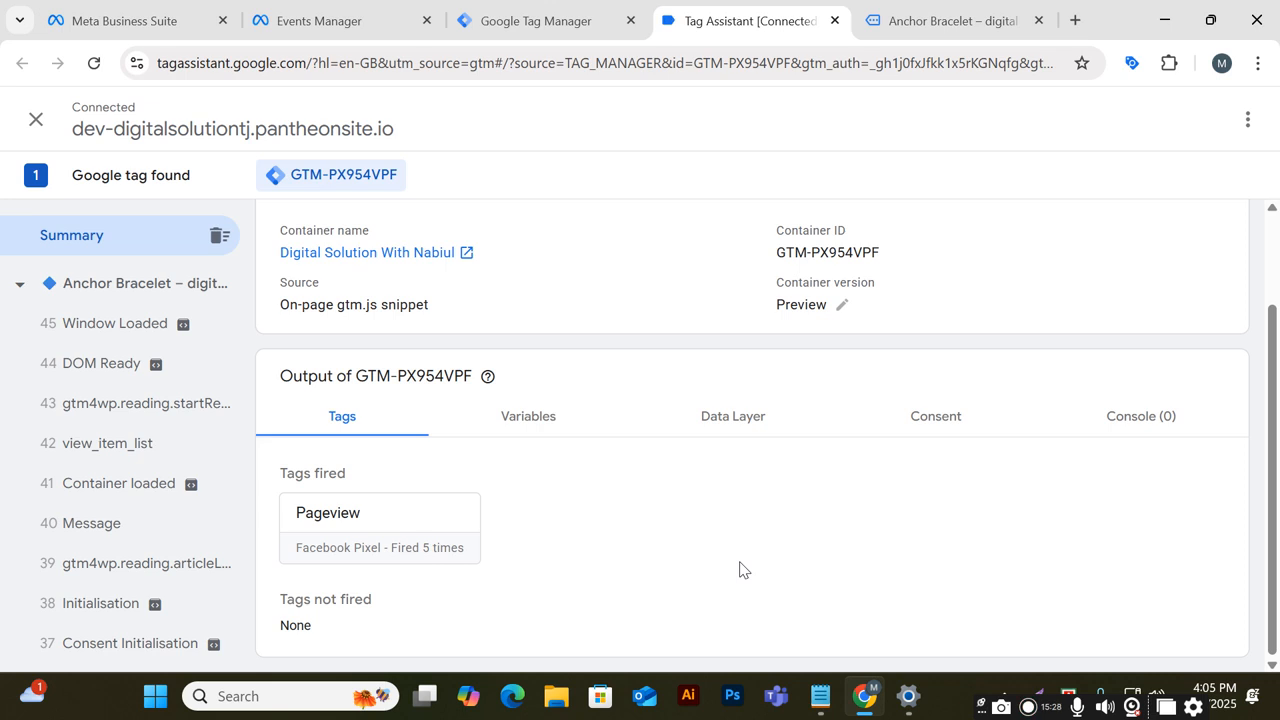
pyautogui.click(559, 24)
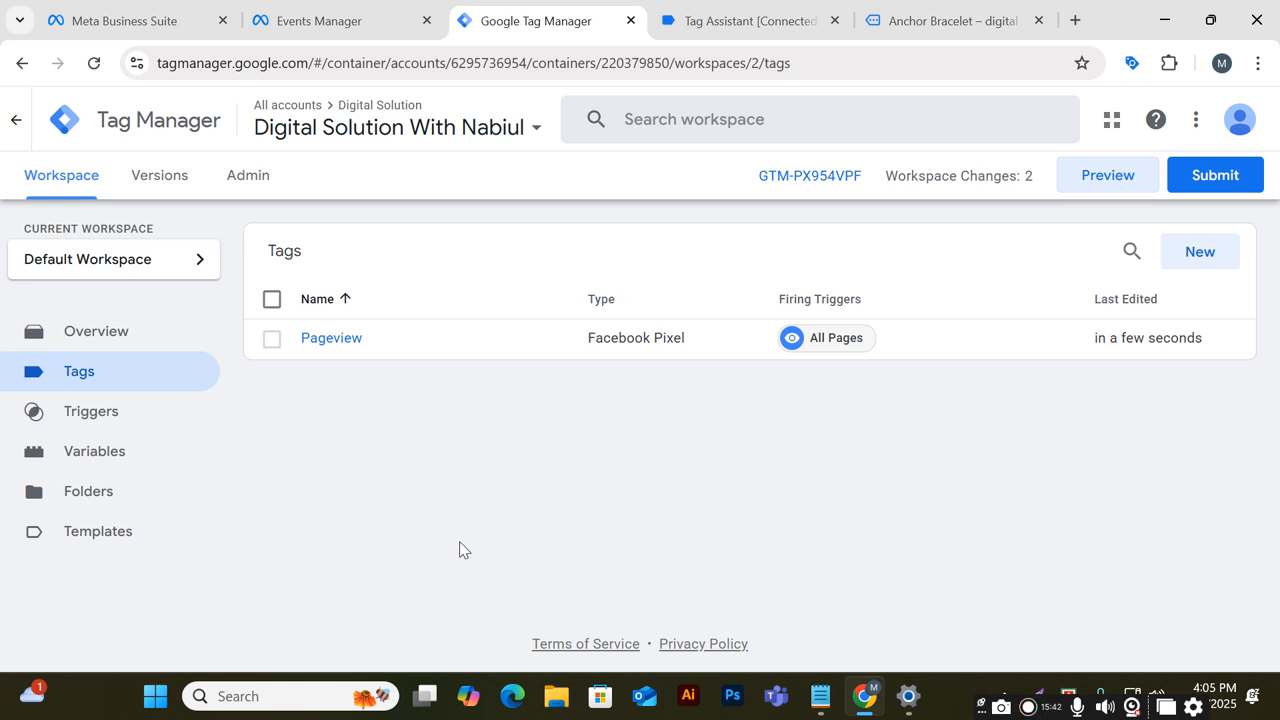
pyautogui.click(1075, 20)
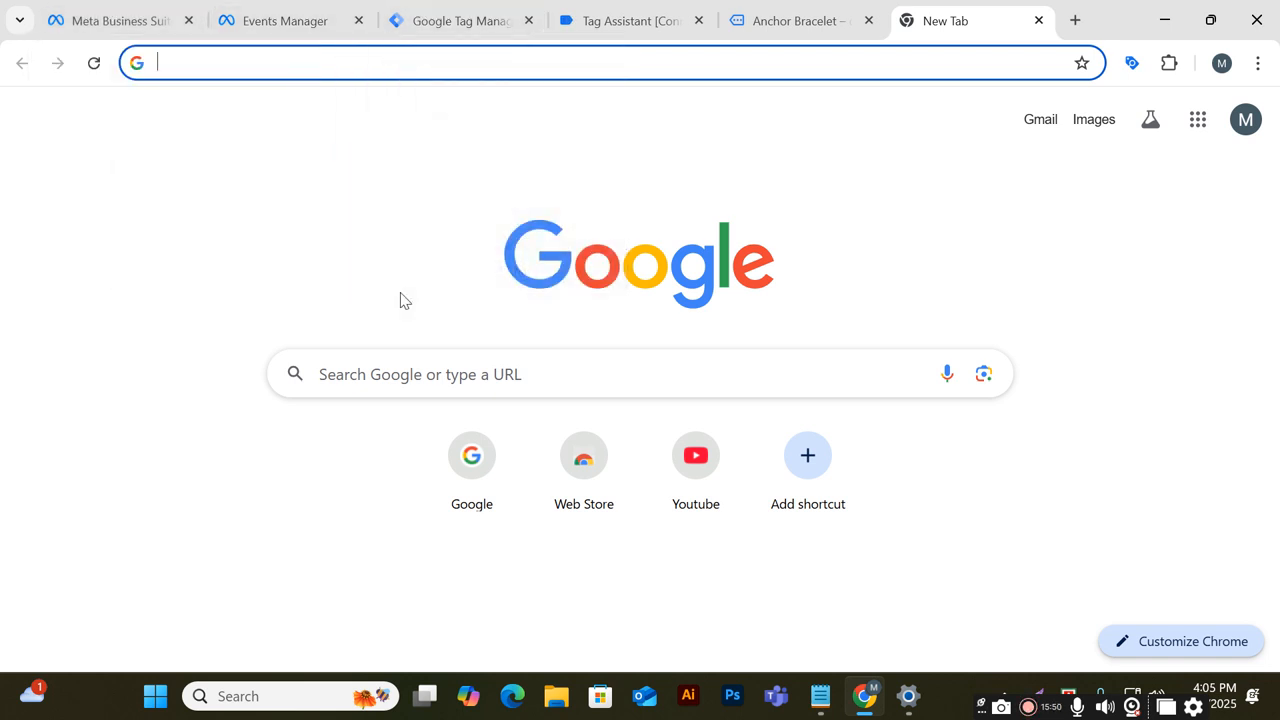
pyautogui.click(584, 14)
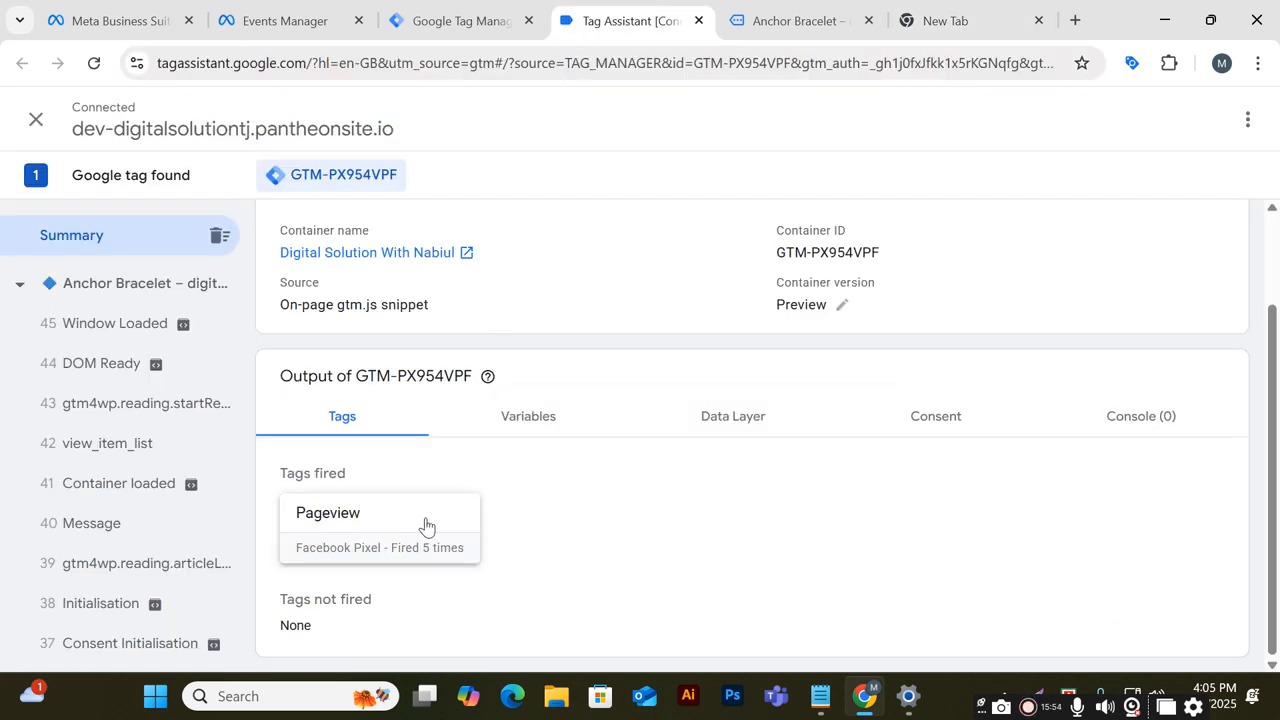
pyautogui.scroll(-5, 124, 440)
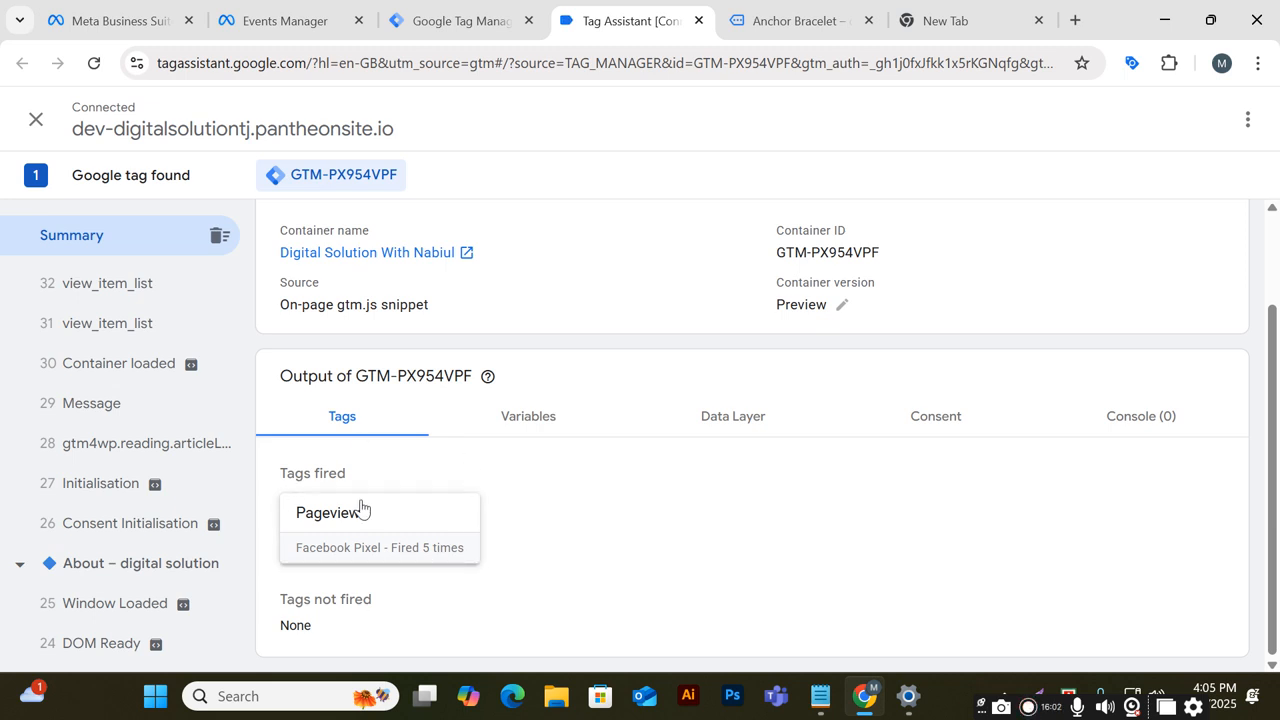
# Open the dataset's Test events tab in Events Manager and dismiss the events-may-be-delayed notice
pyautogui.click(285, 20)
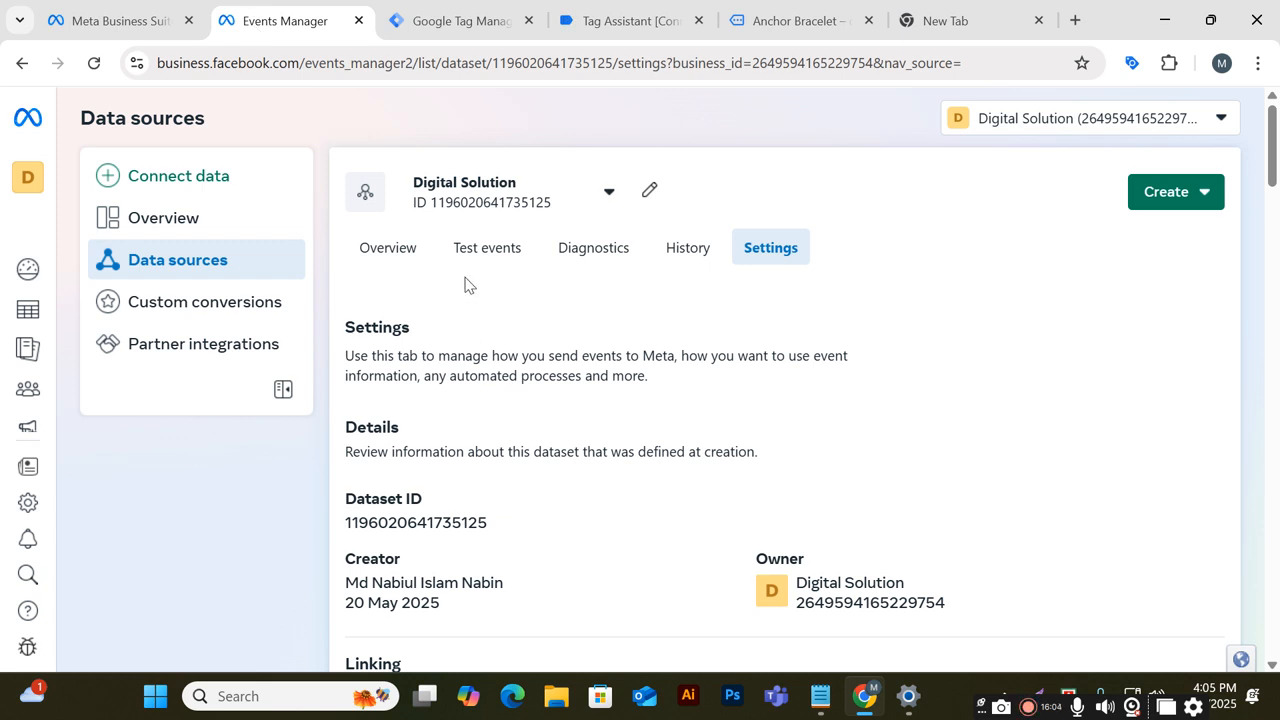
pyautogui.scroll(-6, 500, 317)
pyautogui.scroll(5, 491, 289)
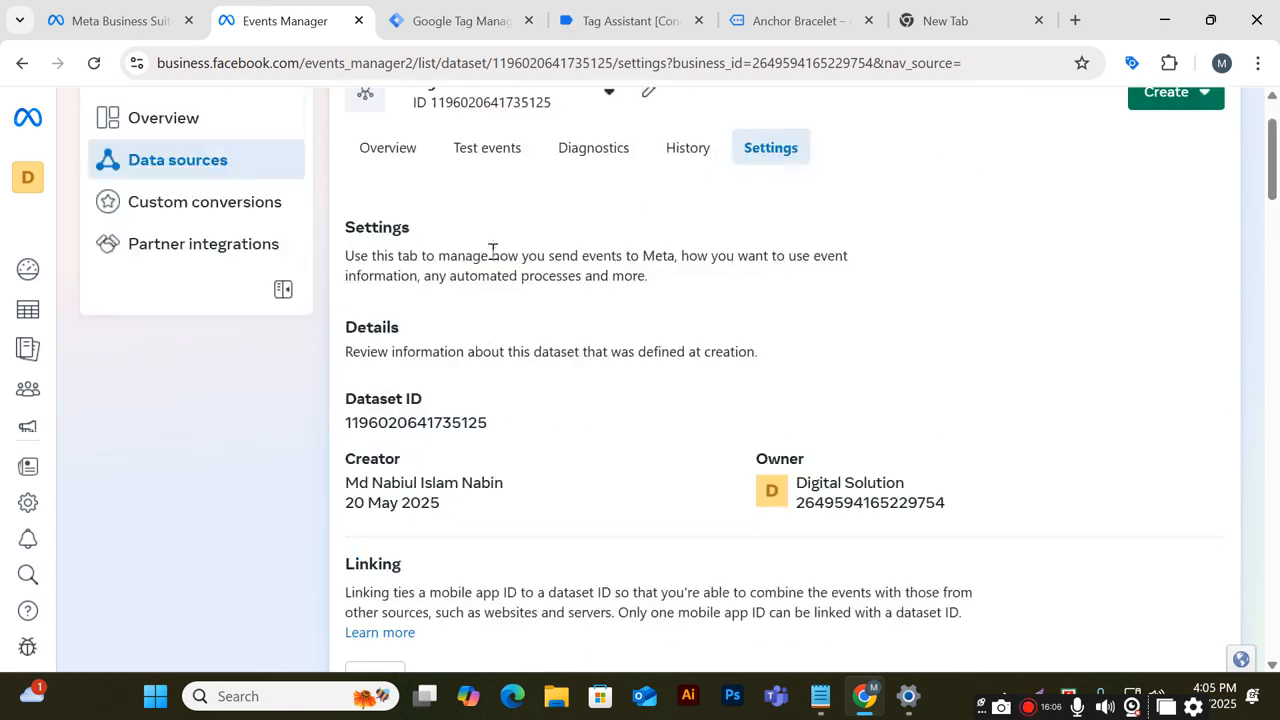
pyautogui.click(497, 160)
pyautogui.scroll(-3, 537, 517)
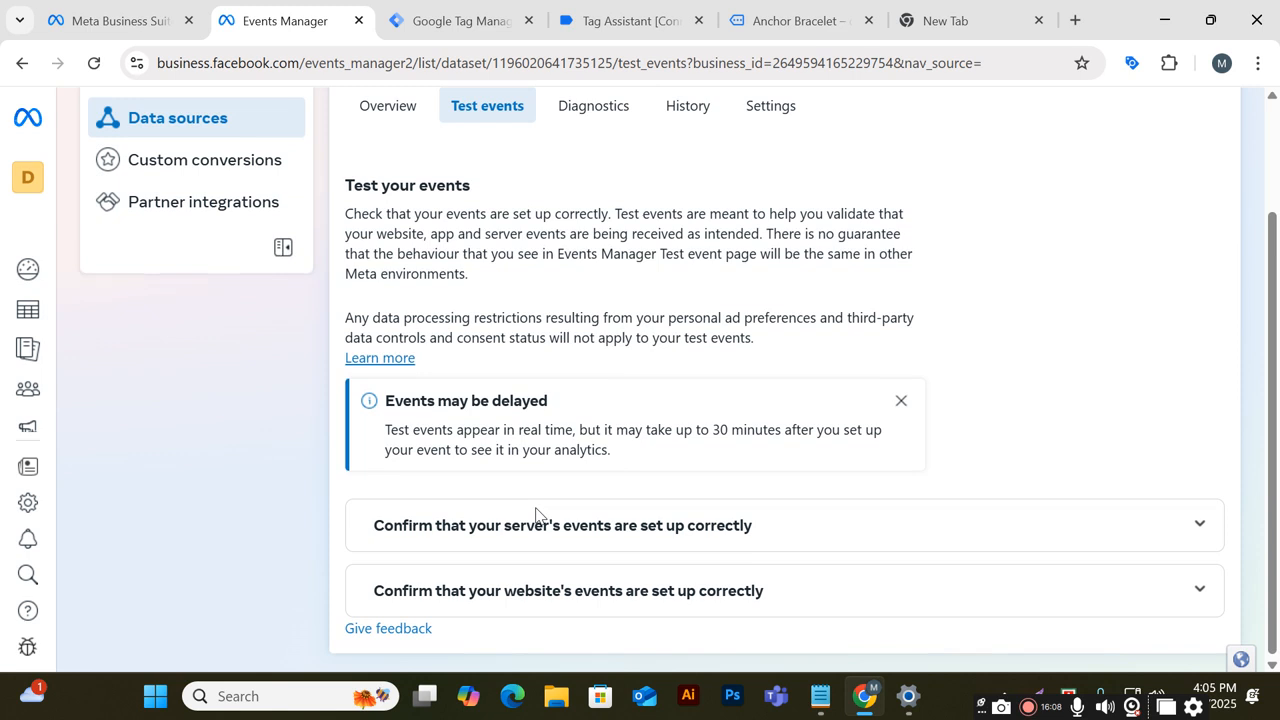
pyautogui.scroll(2, 553, 427)
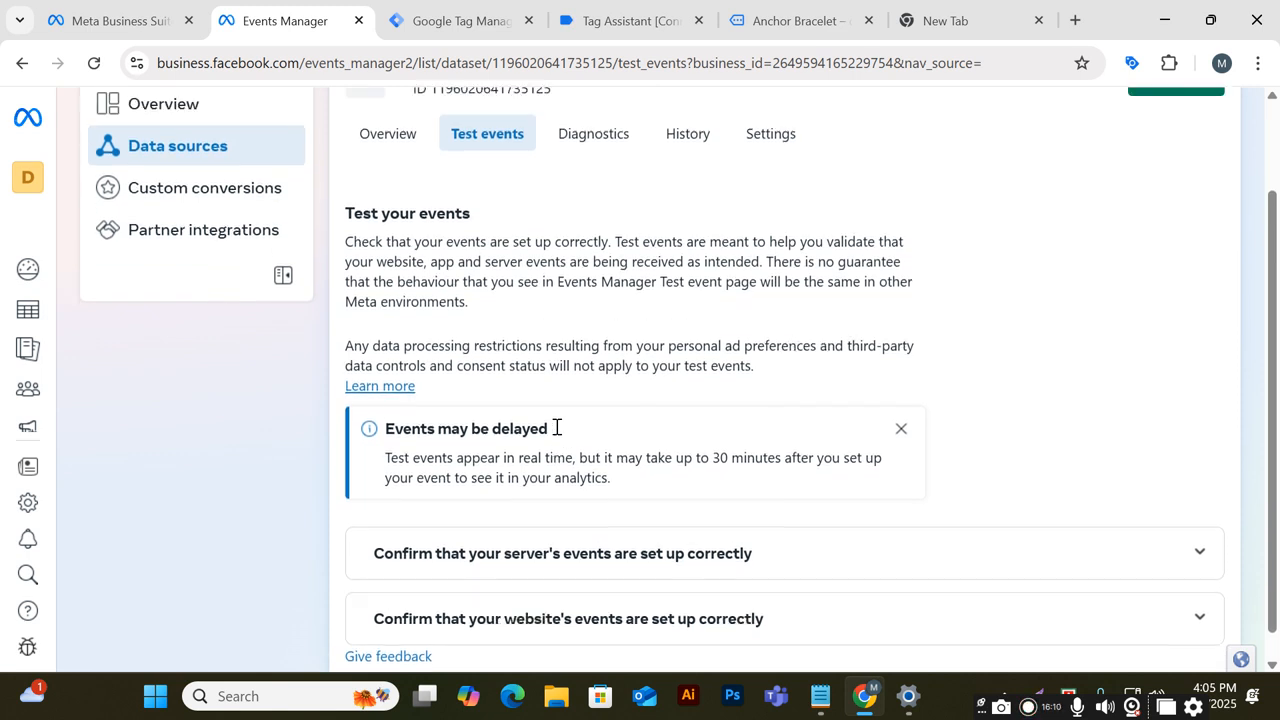
pyautogui.click(628, 16)
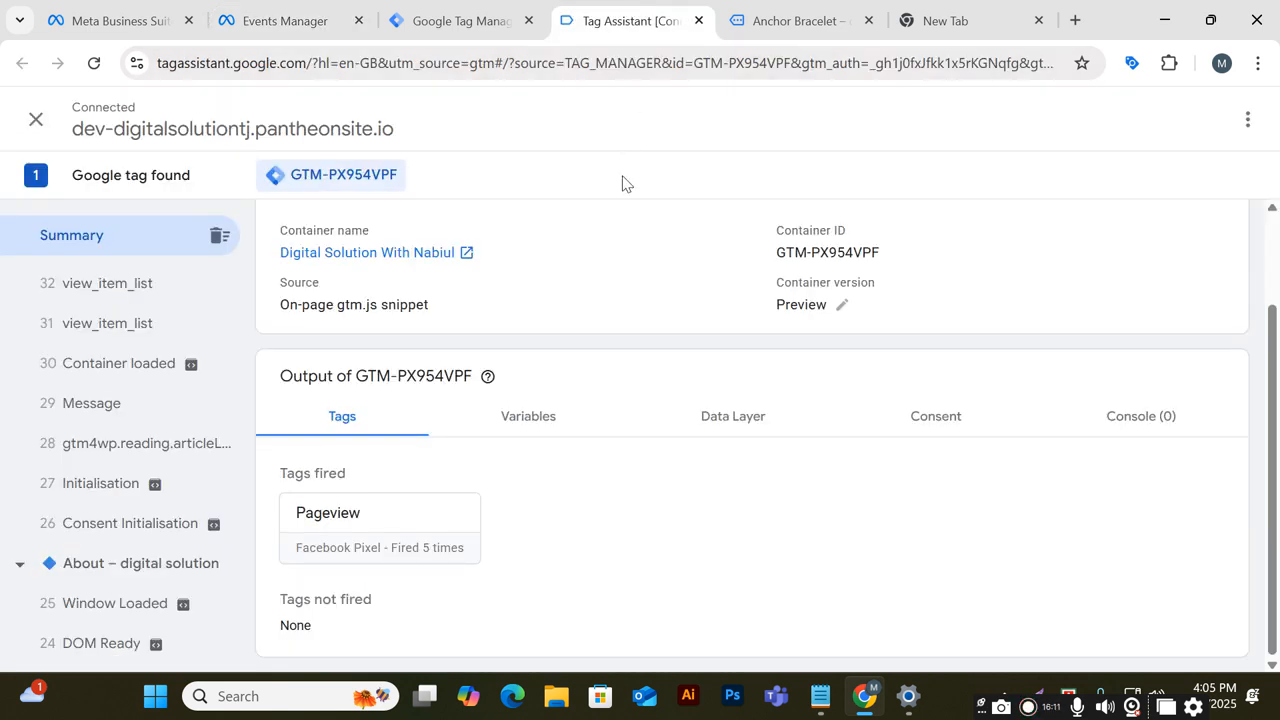
pyautogui.click(455, 18)
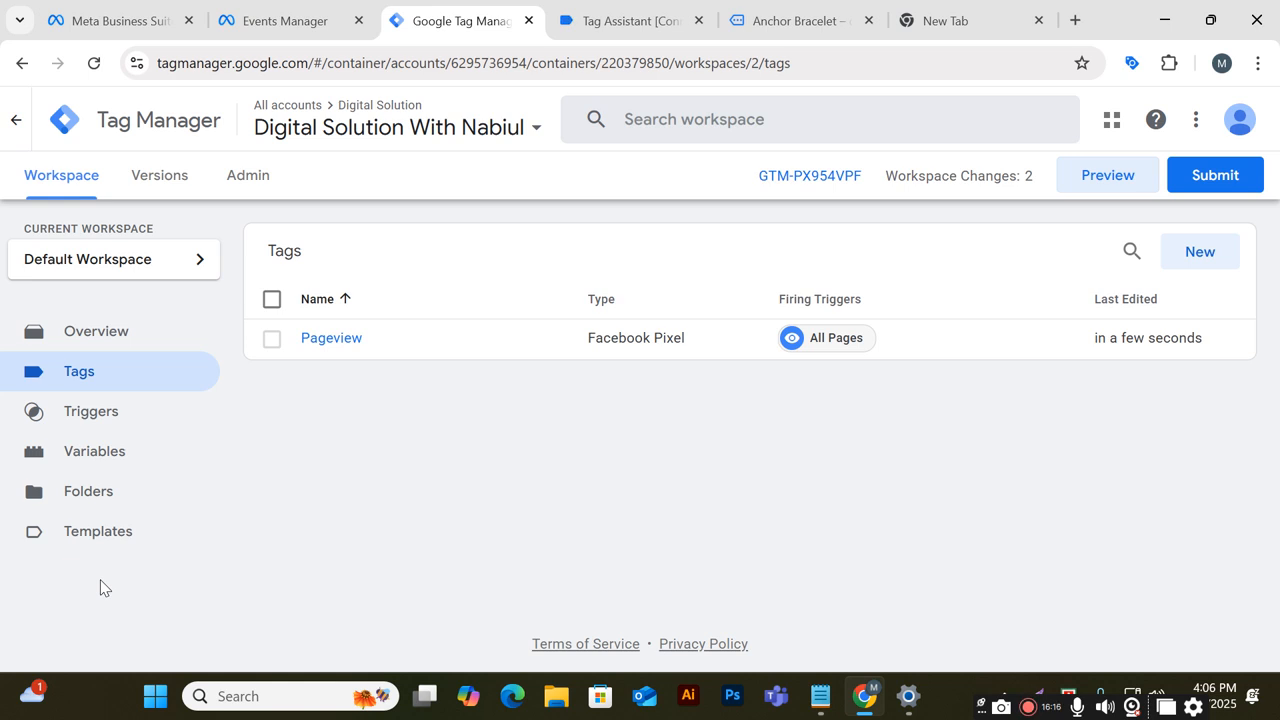
pyautogui.click(263, 24)
pyautogui.scroll(-3, 491, 411)
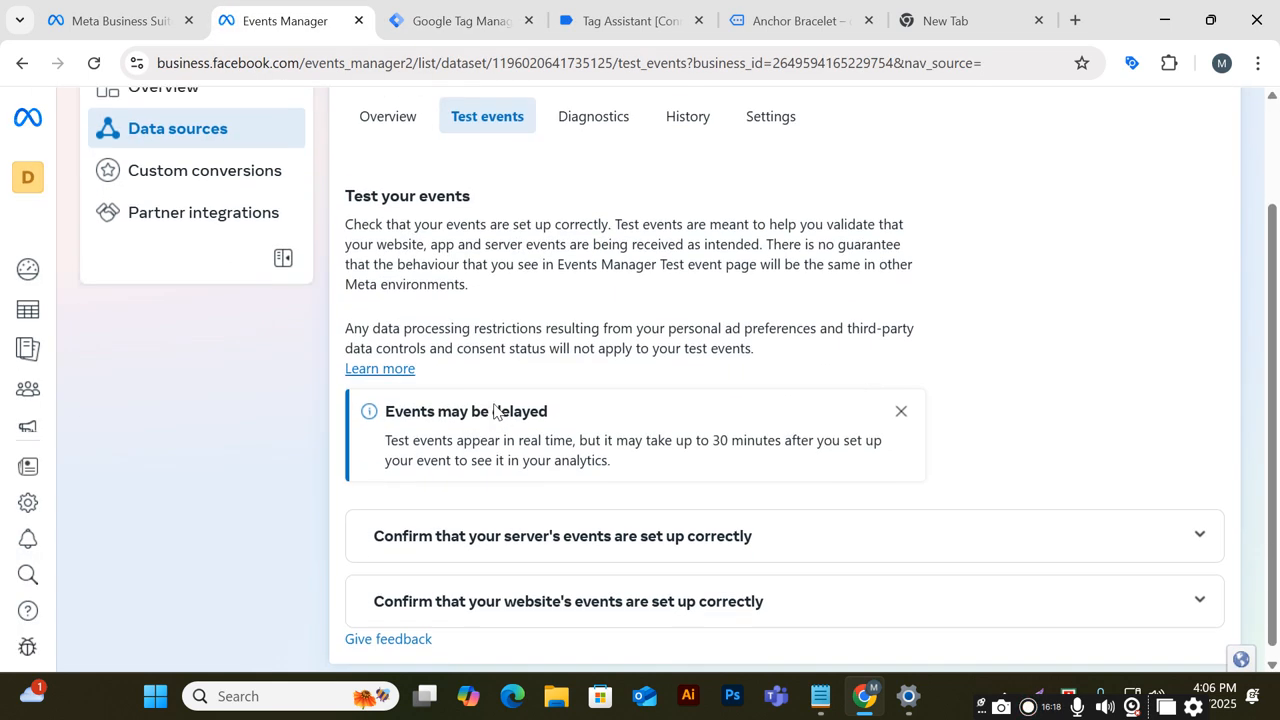
pyautogui.click(901, 400)
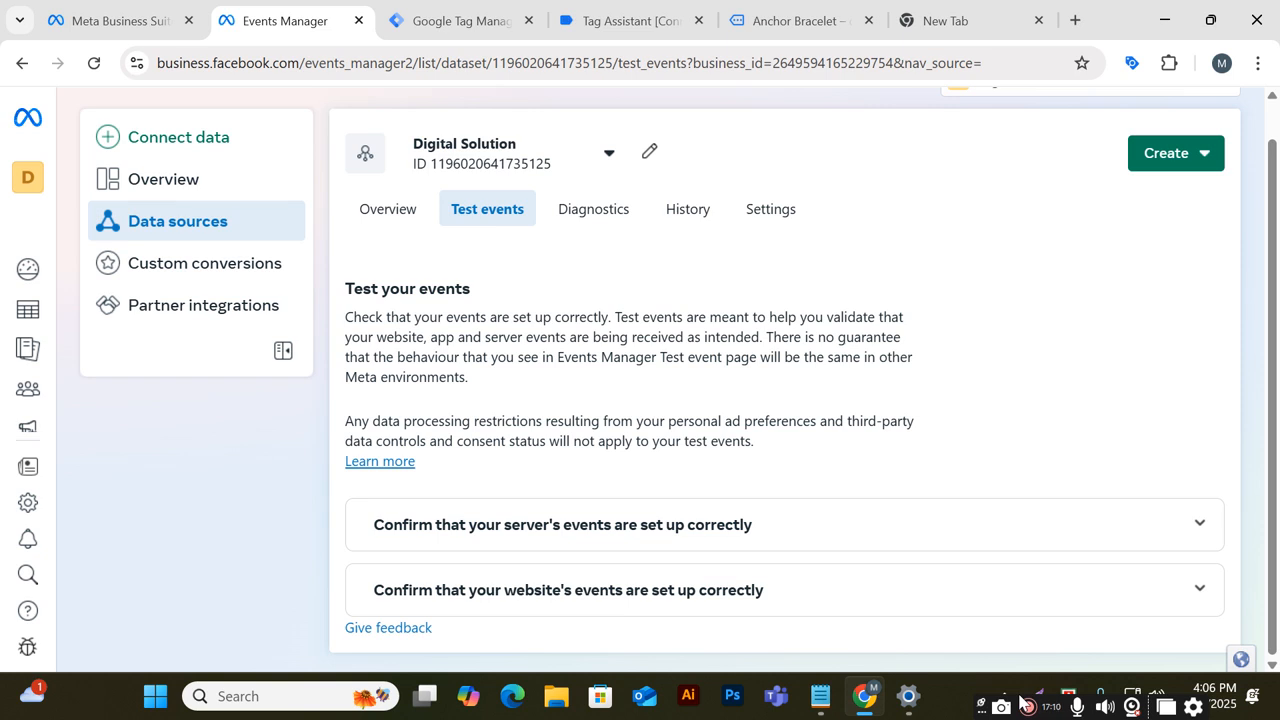
# Edit the Pageview tag's Facebook Pixel ID to match the dataset ID and save the tag
pyautogui.click(614, 20)
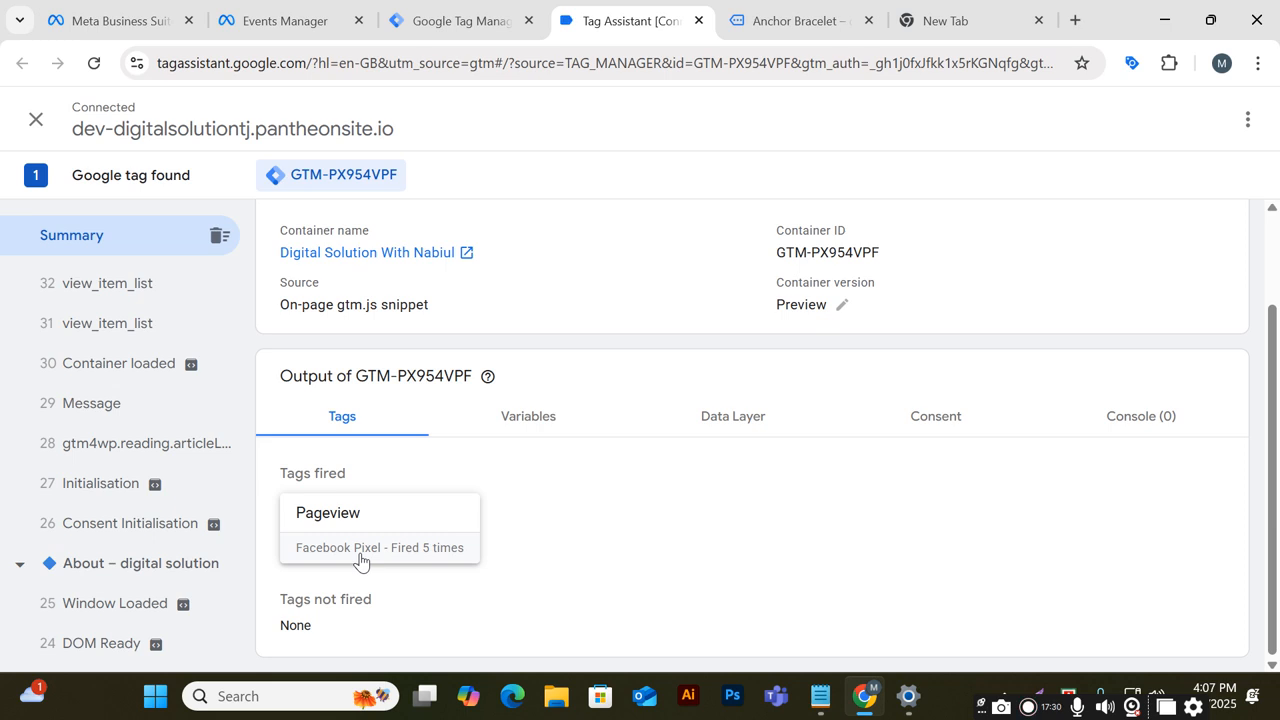
pyautogui.click(505, 18)
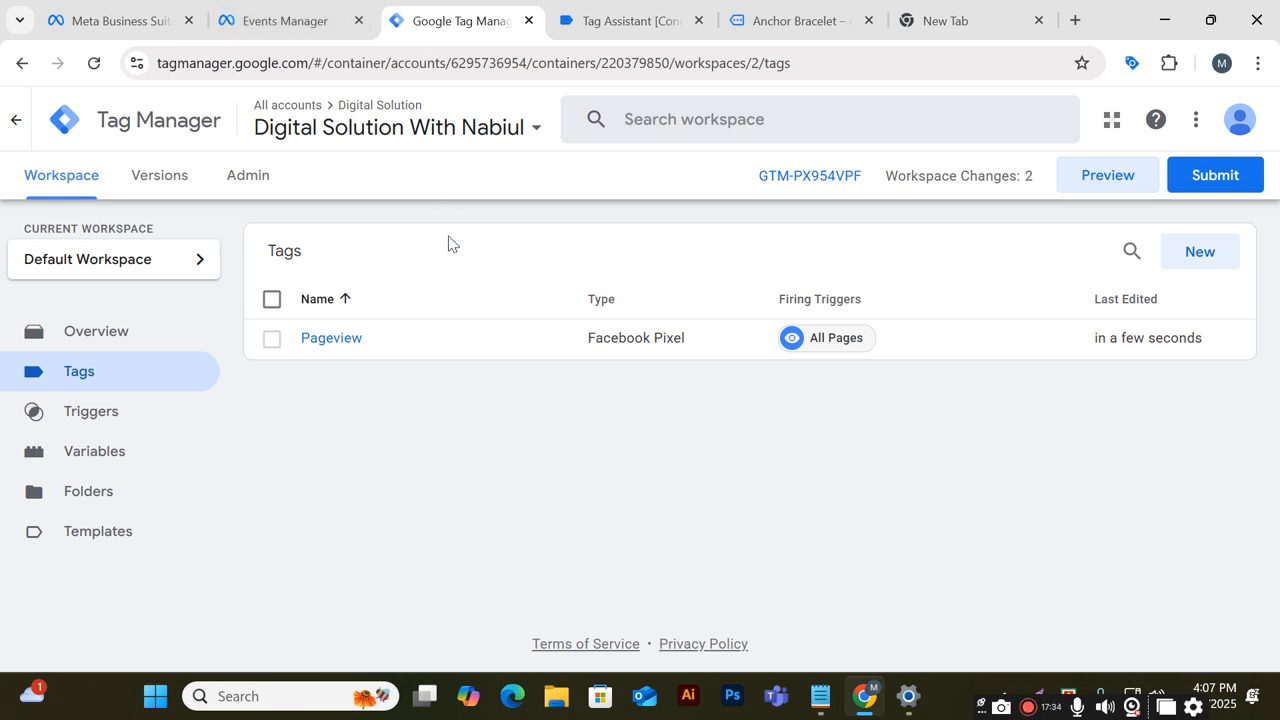
pyautogui.click(514, 340)
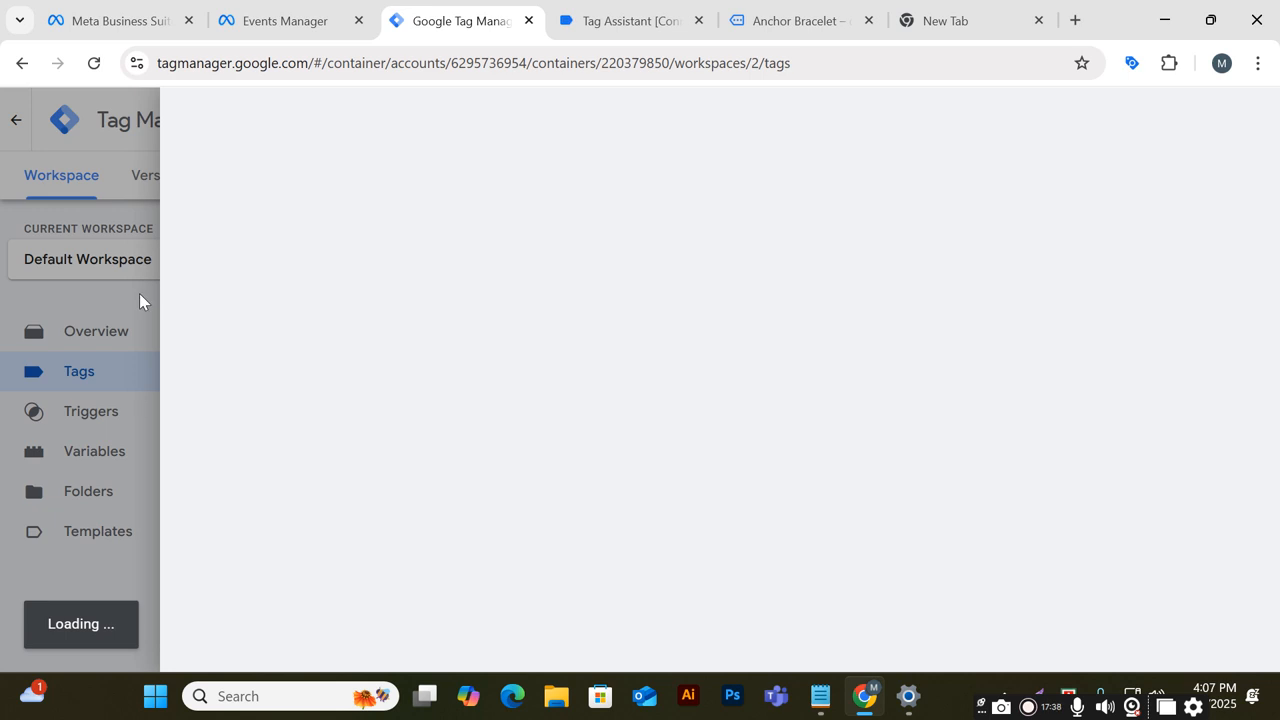
pyautogui.scroll(-3, 514, 426)
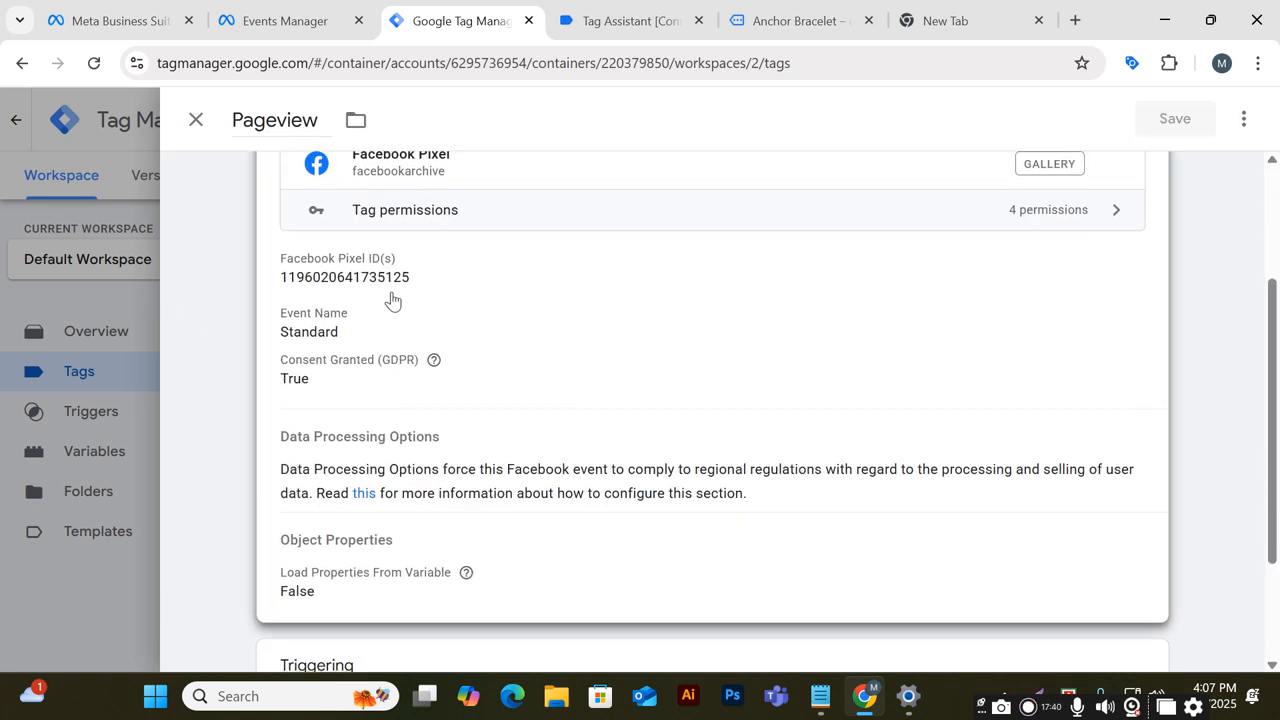
pyautogui.scroll(3, 603, 320)
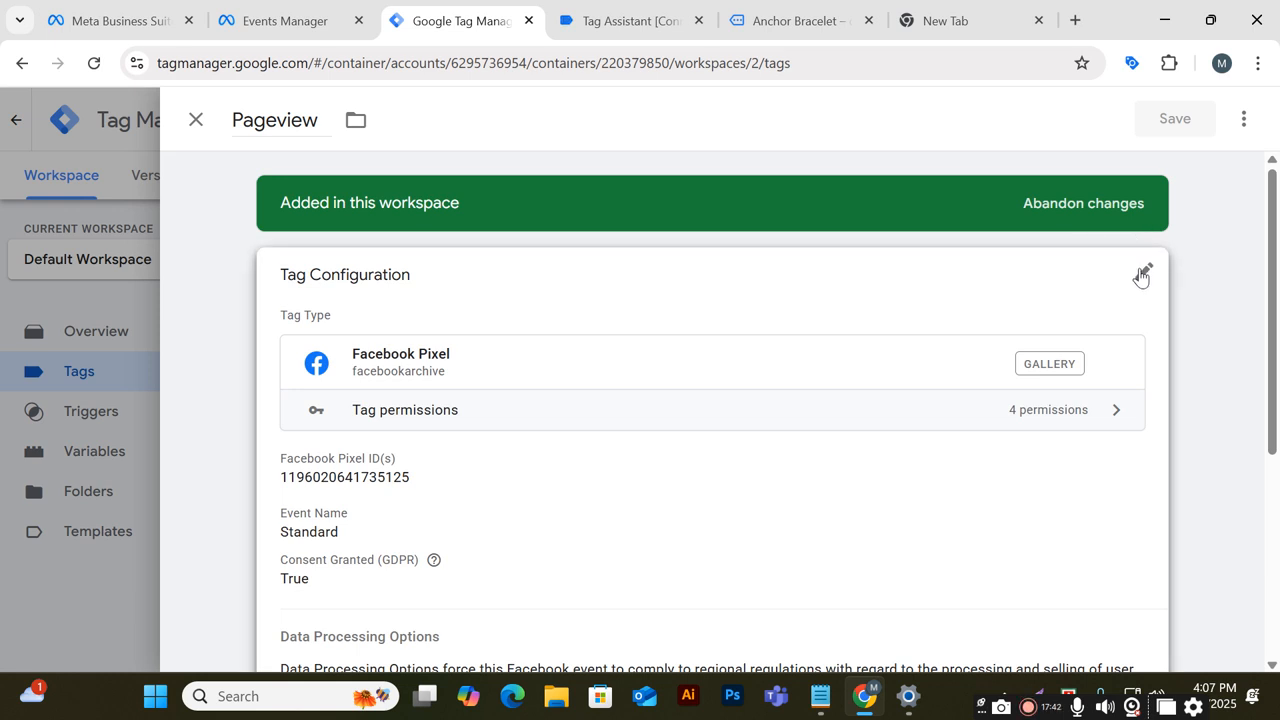
pyautogui.click(1141, 277)
pyautogui.click(437, 514)
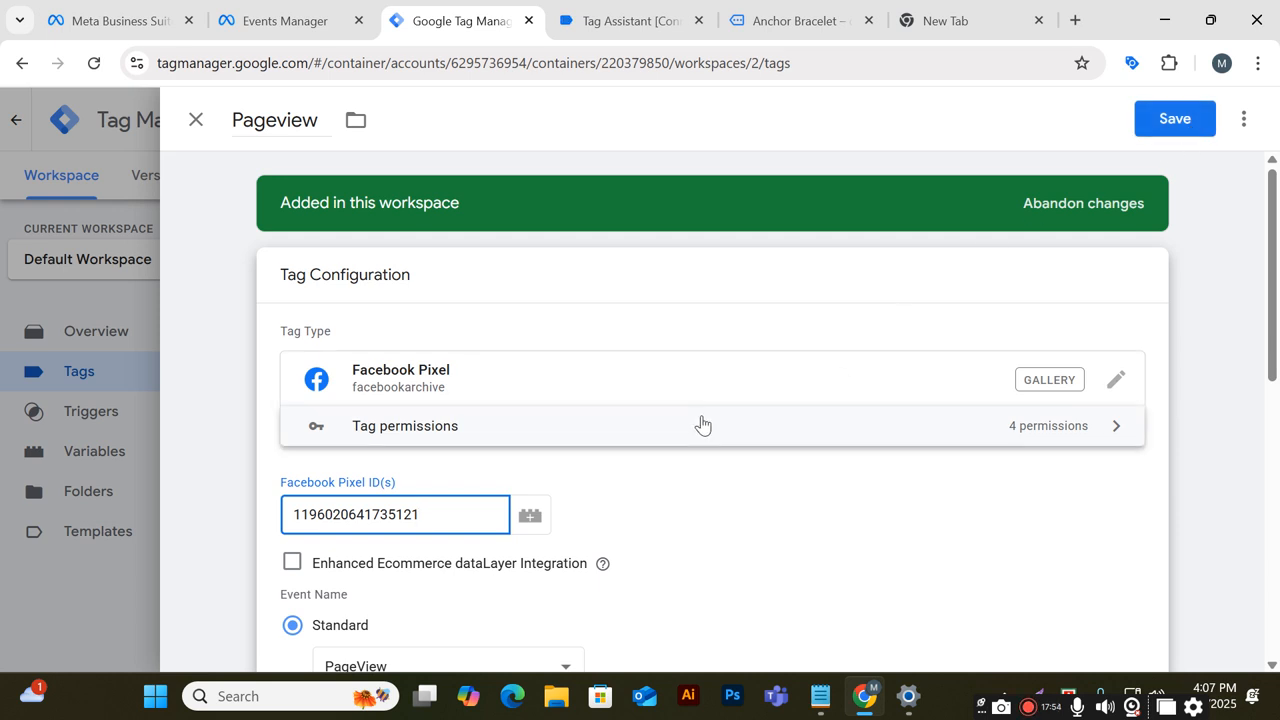
pyautogui.write('5')
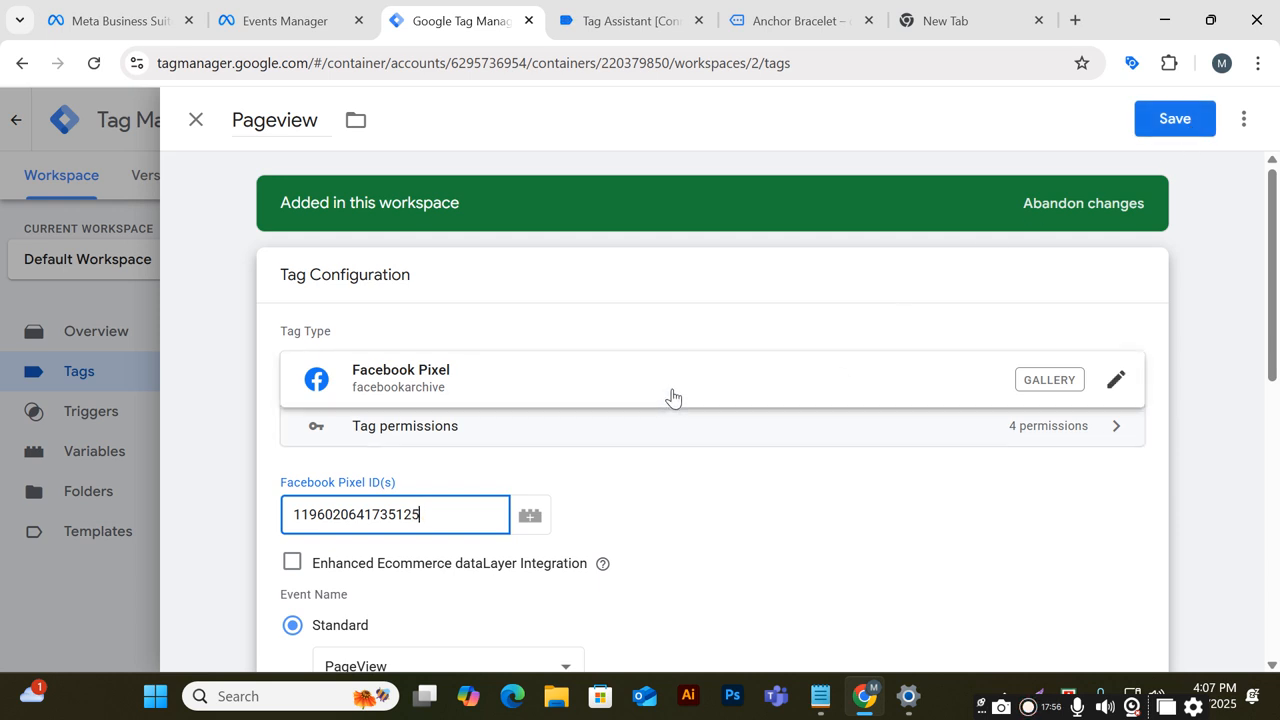
pyautogui.moveTo(468, 508); pyautogui.dragTo(278, 513)
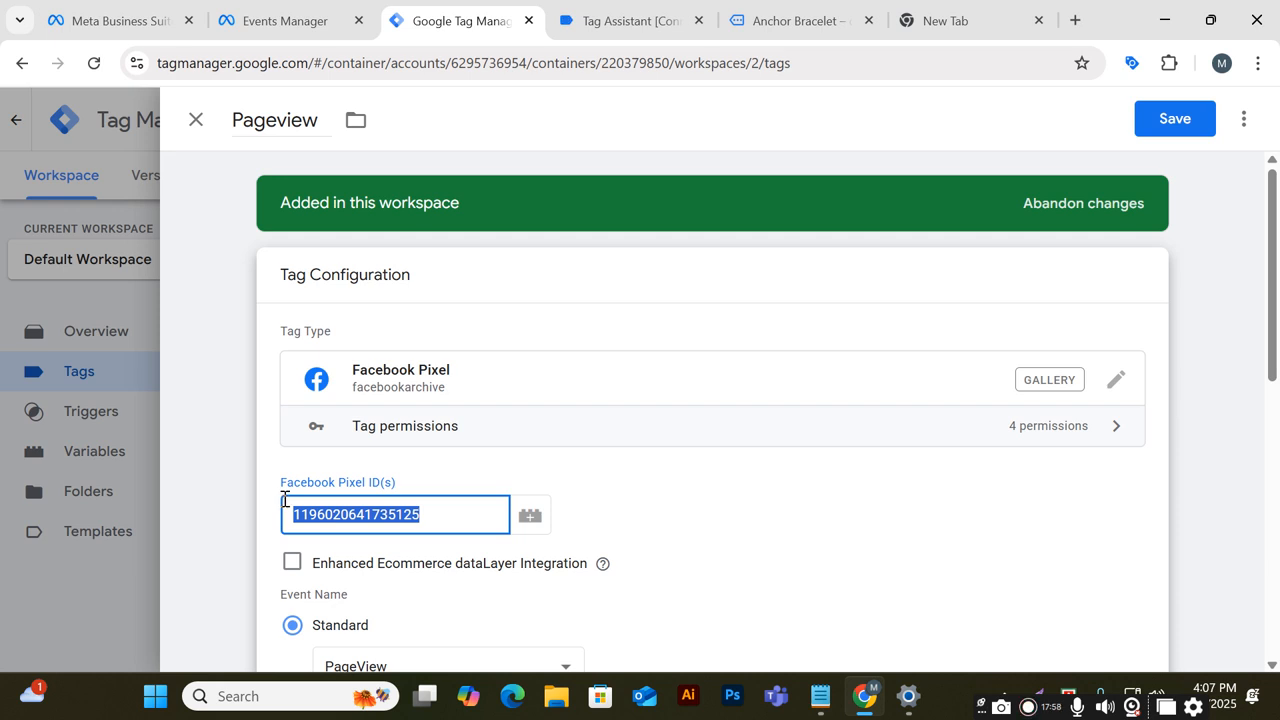
pyautogui.click(430, 521)
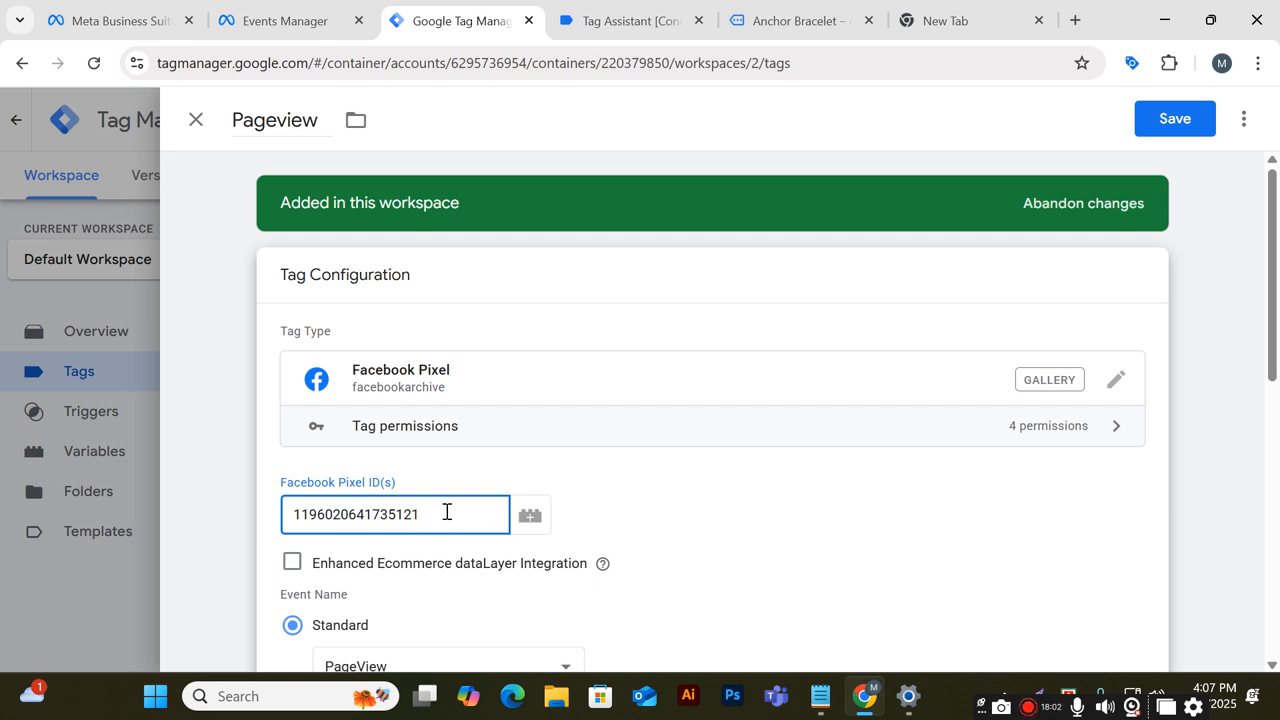
pyautogui.click(1160, 117)
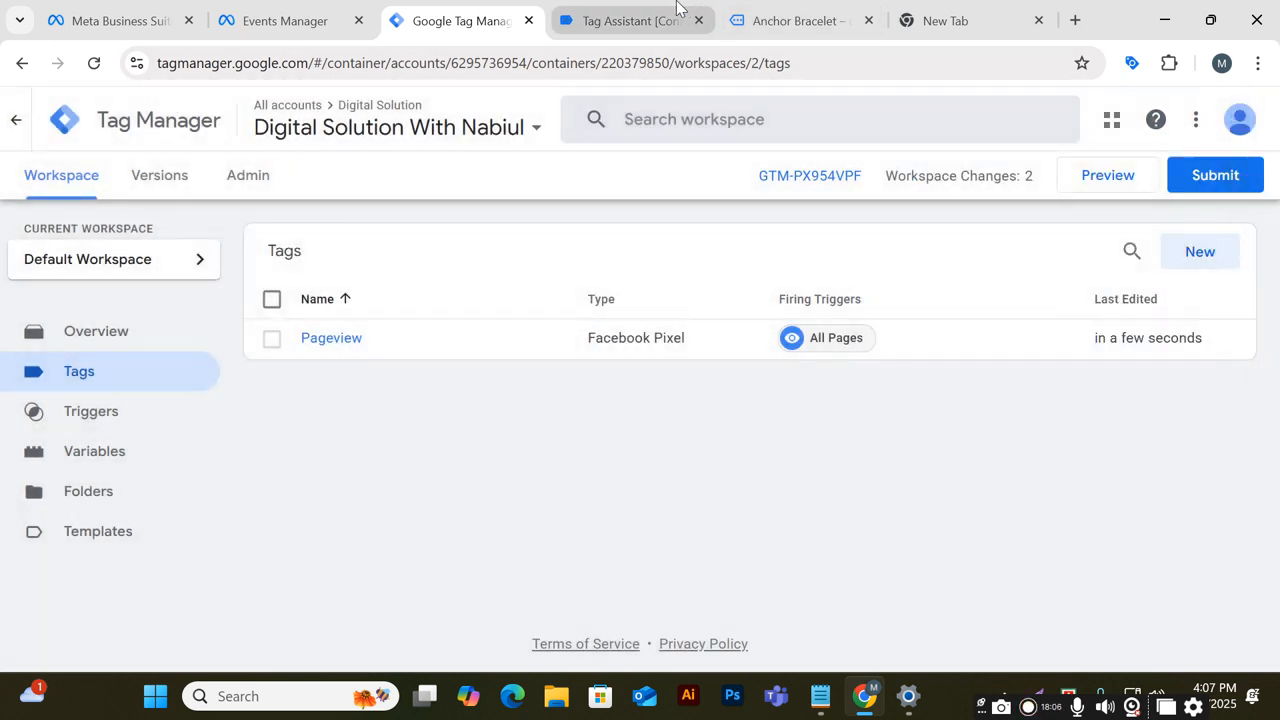
# Open the site's Accessories category page and recheck the fired tags in Tag Assistant
pyautogui.click(600, 20)
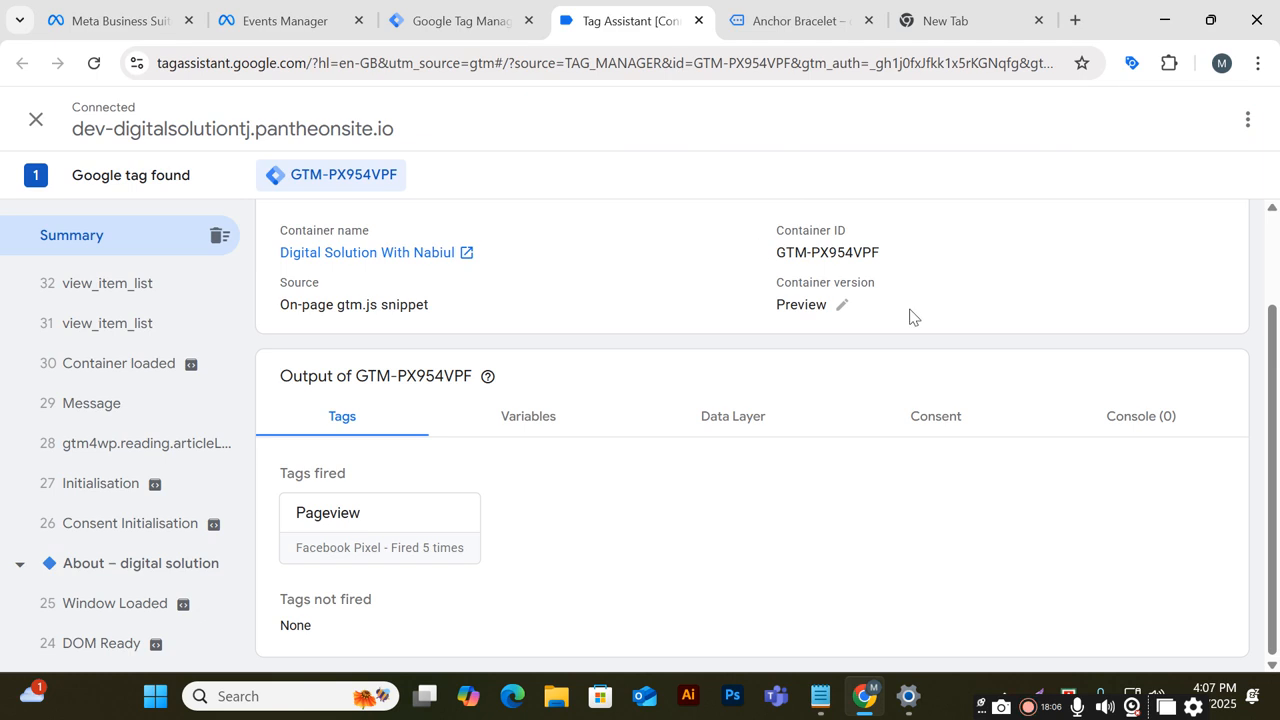
pyautogui.click(790, 15)
pyautogui.click(570, 20)
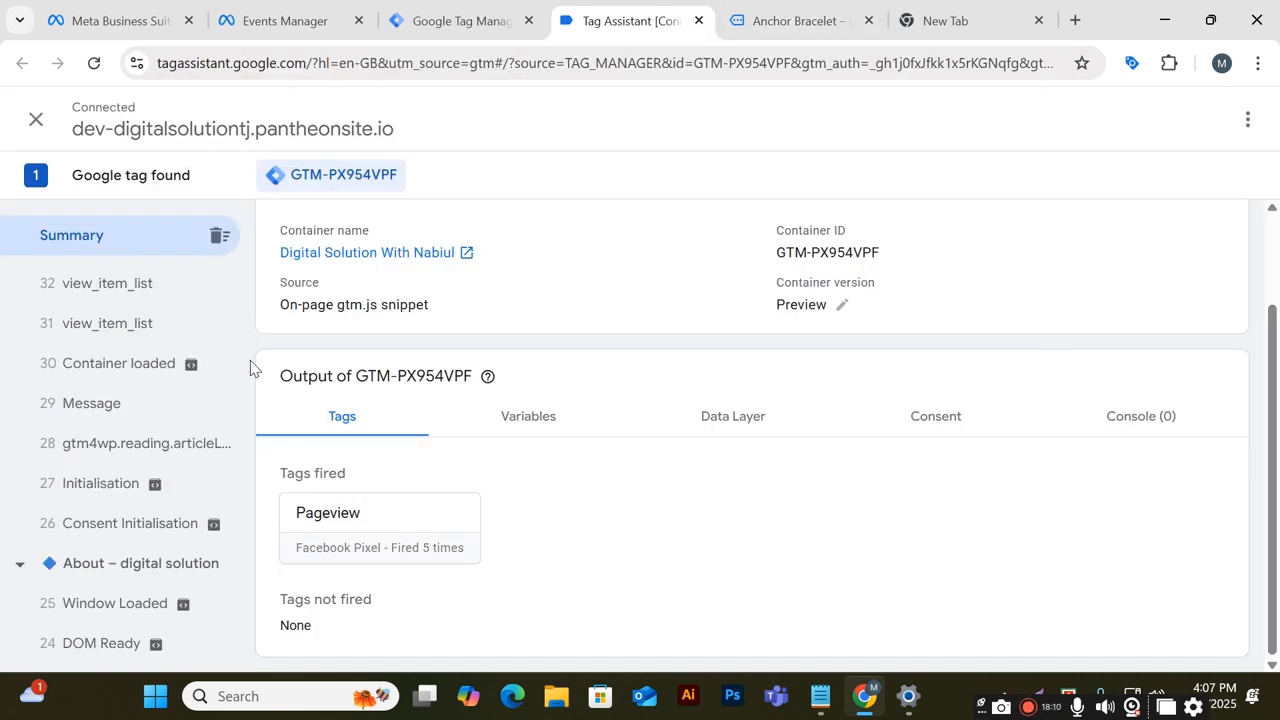
pyautogui.click(790, 20)
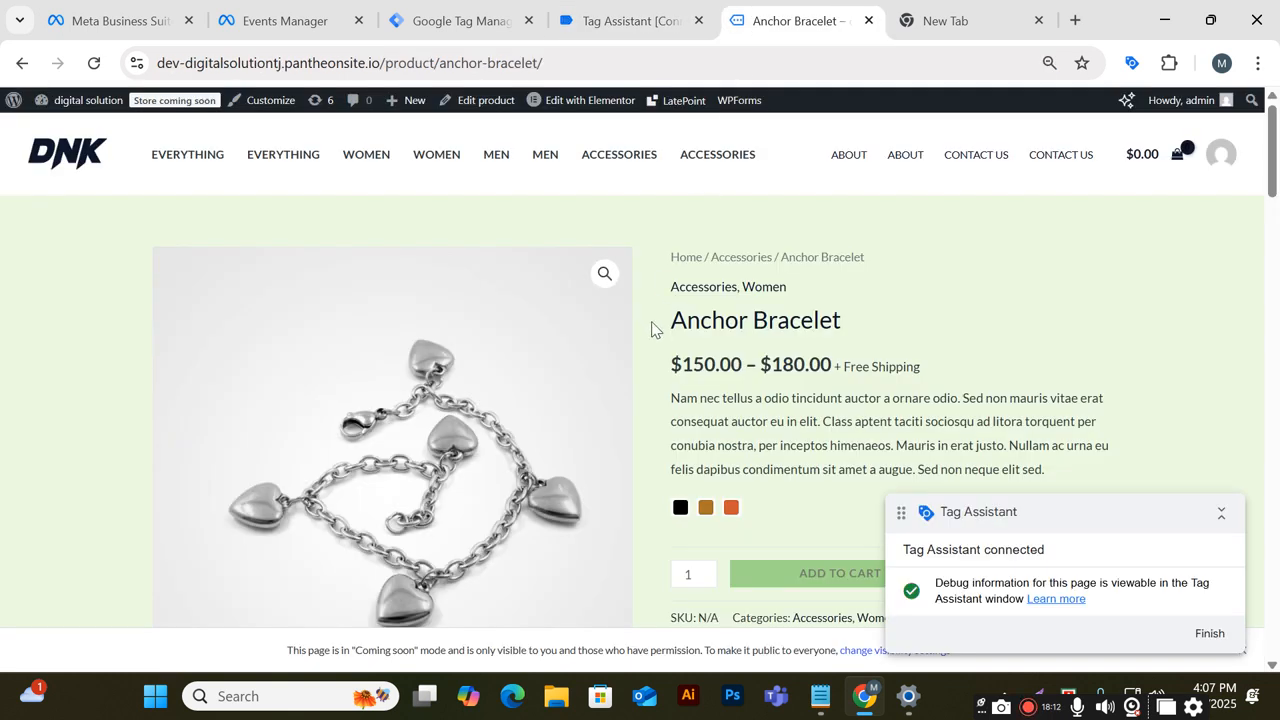
pyautogui.click(727, 158)
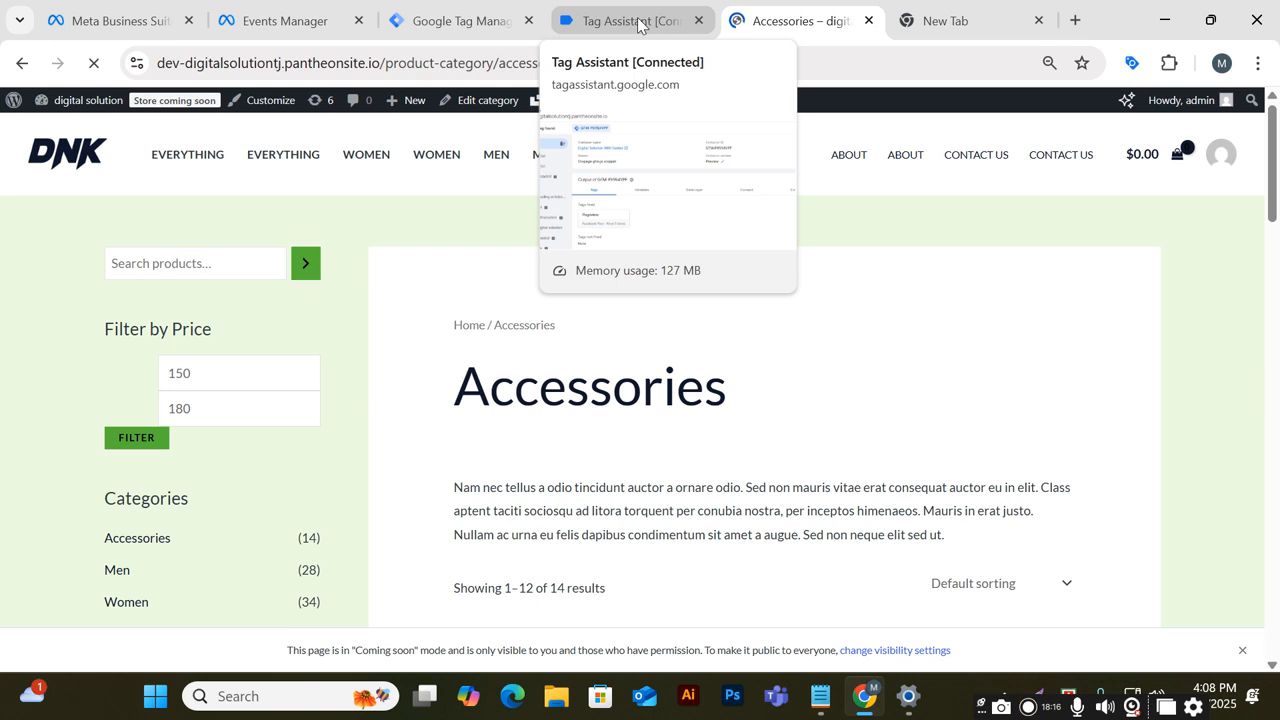
pyautogui.click(640, 22)
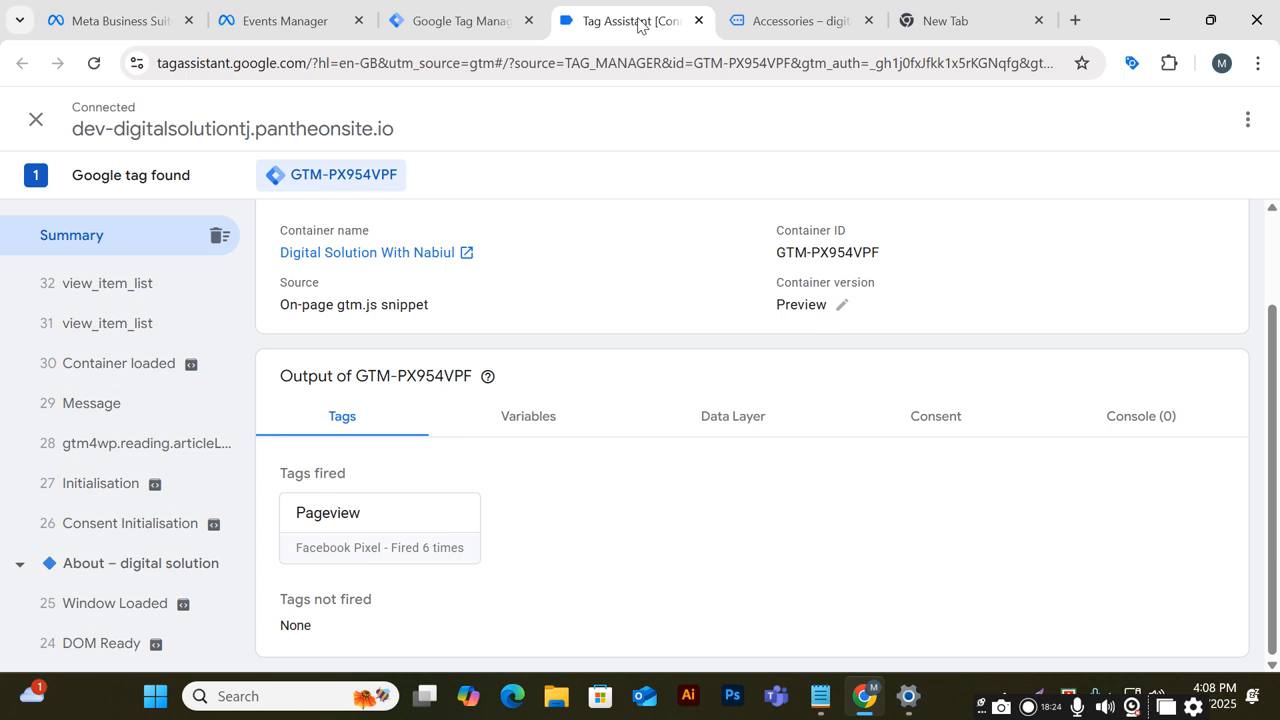
# Stop the current Tag Assistant debugging session
pyautogui.click(36, 119)
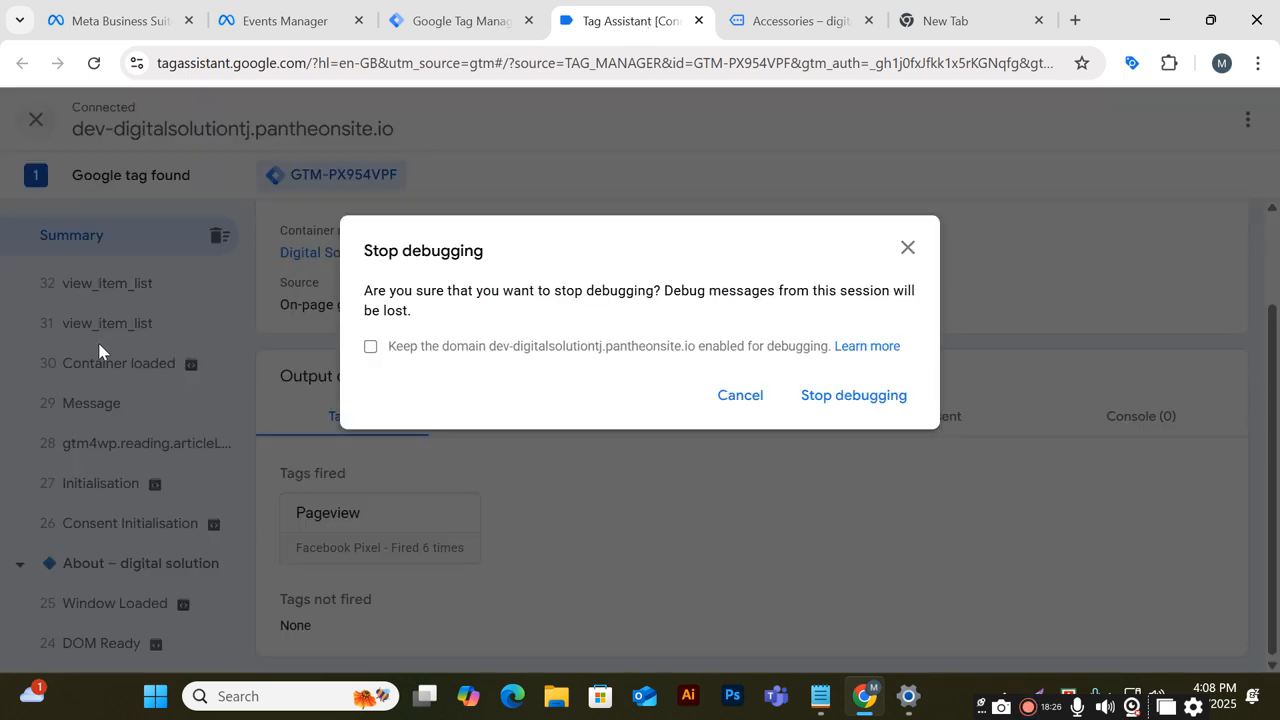
pyautogui.click(851, 393)
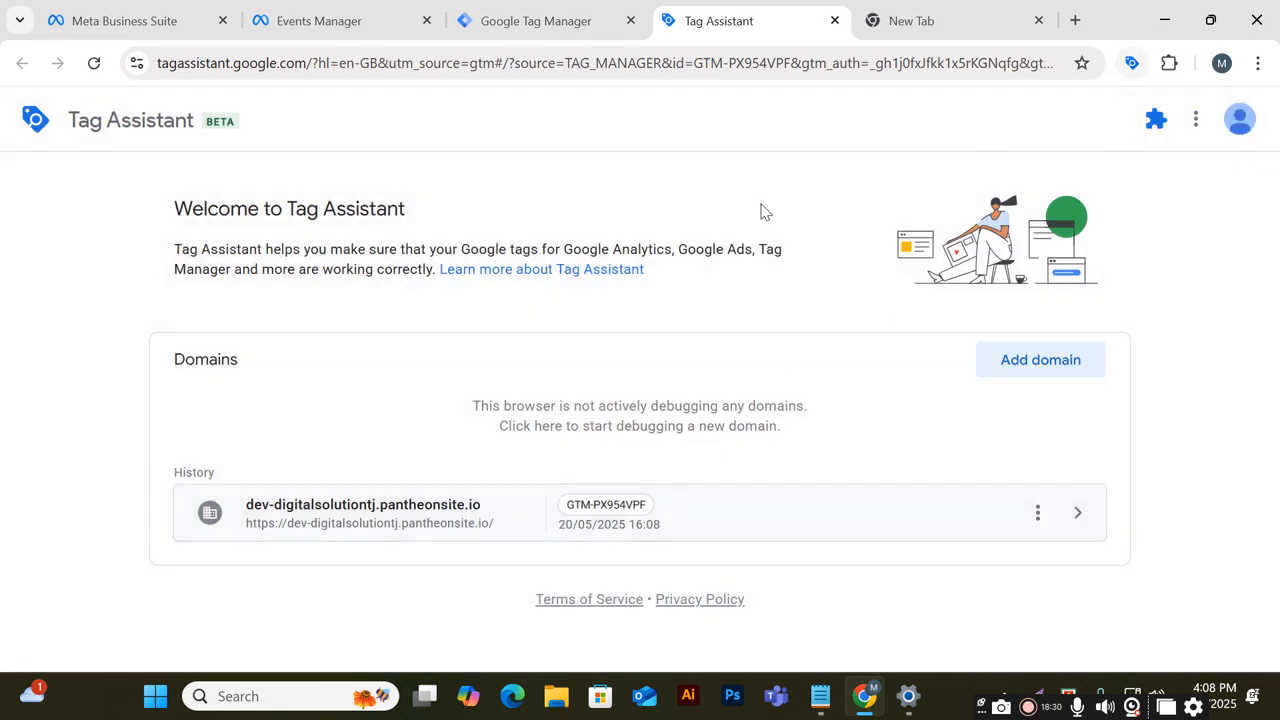
pyautogui.click(500, 8)
# Expand the received PageView test event in Events Manager to check its URL and details
pyautogui.click(334, 17)
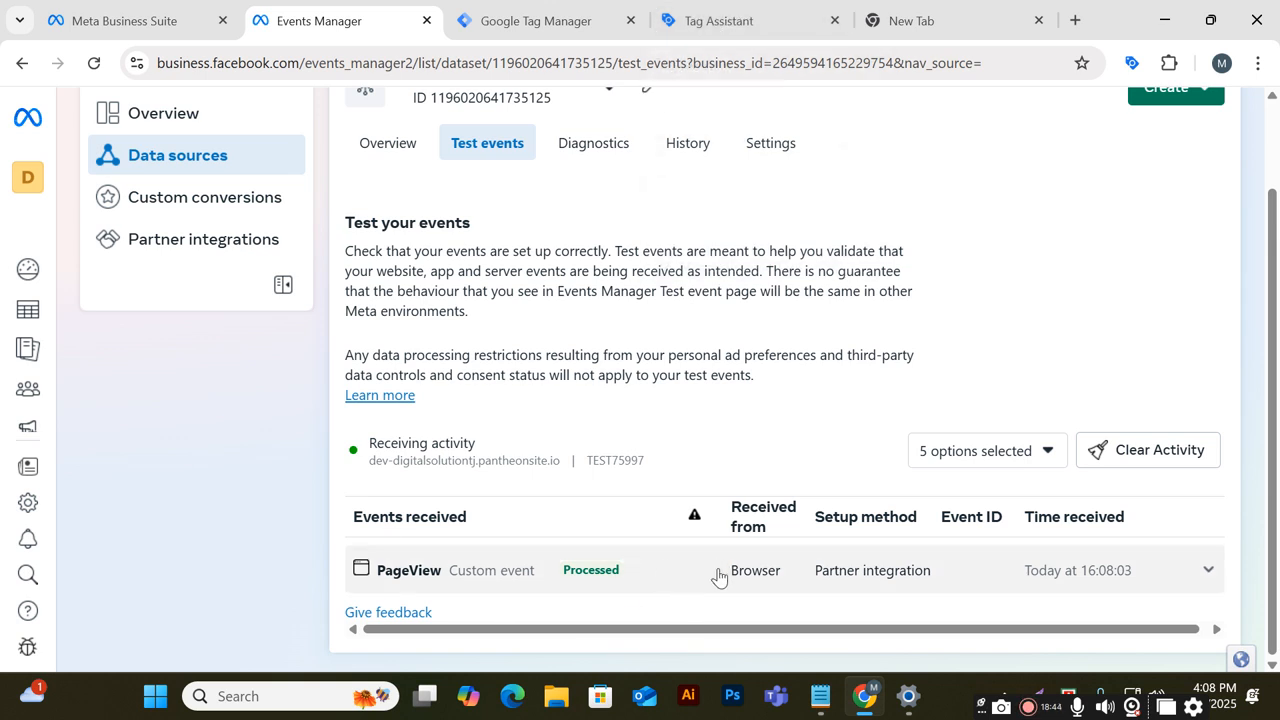
pyautogui.click(1208, 570)
pyautogui.scroll(-1, 810, 558)
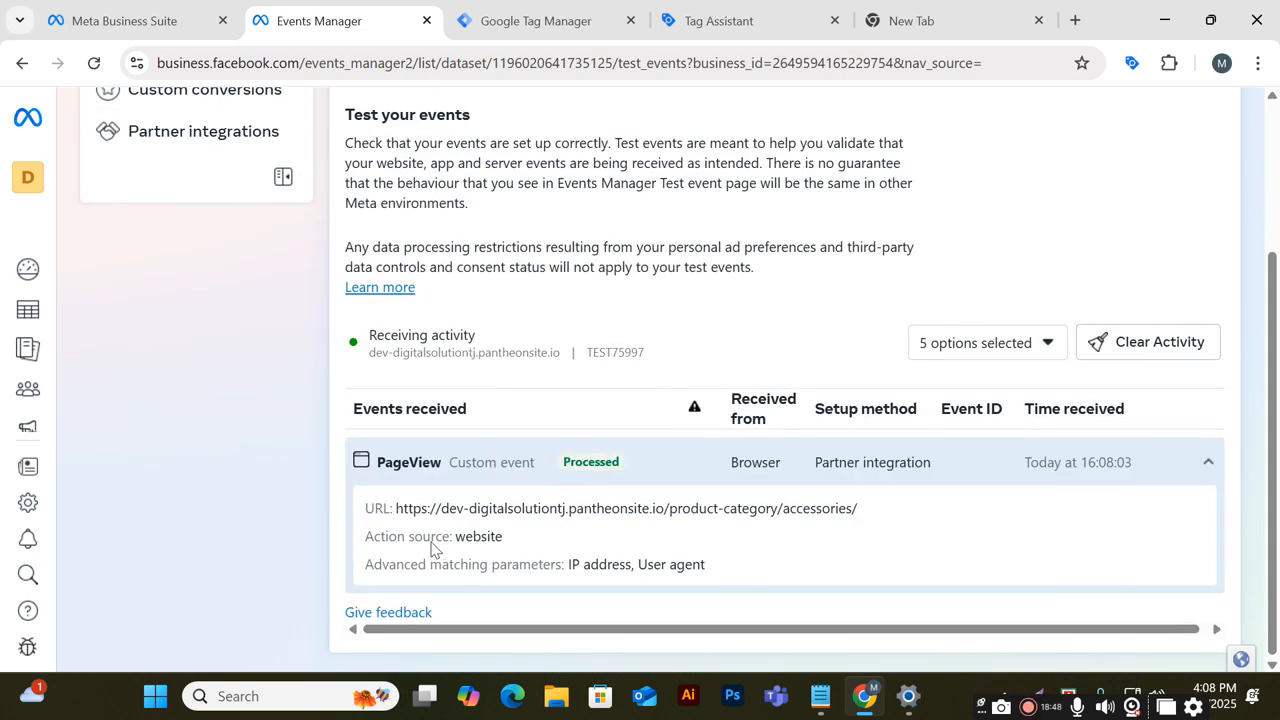
pyautogui.click(455, 465)
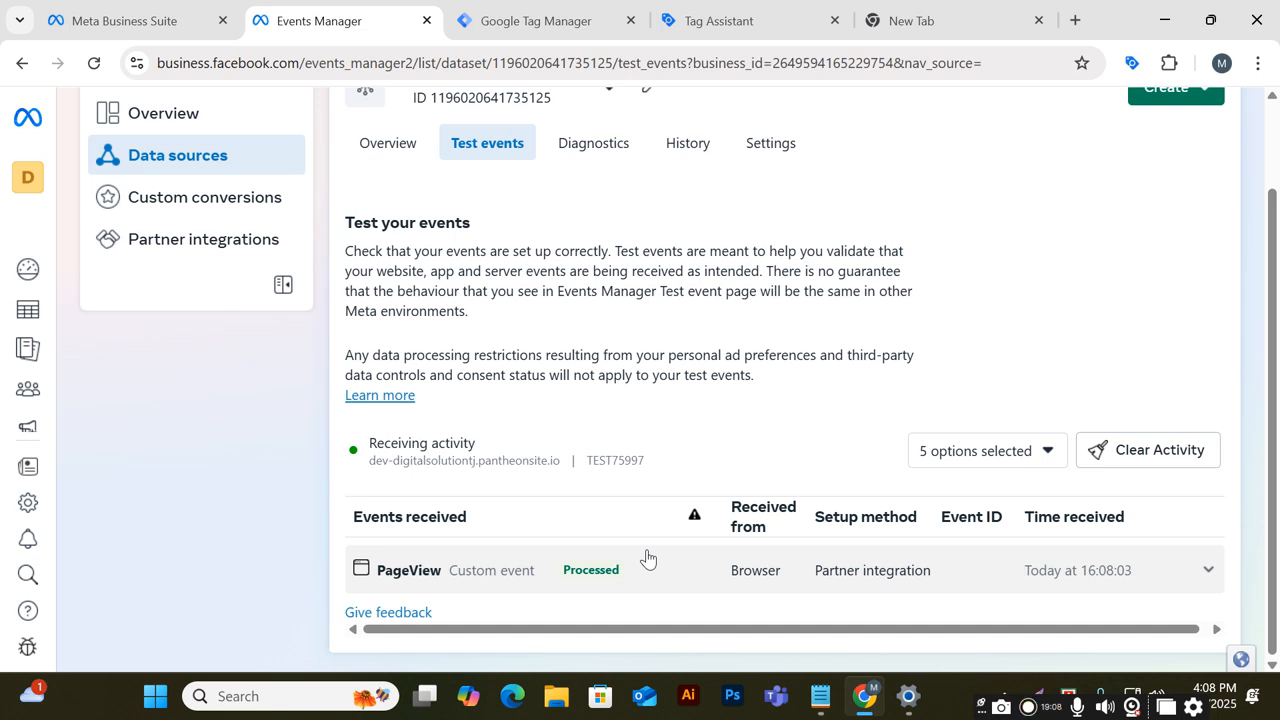
# Start a new Tag Manager preview and connect Tag Assistant to the site's URL
pyautogui.click(758, 20)
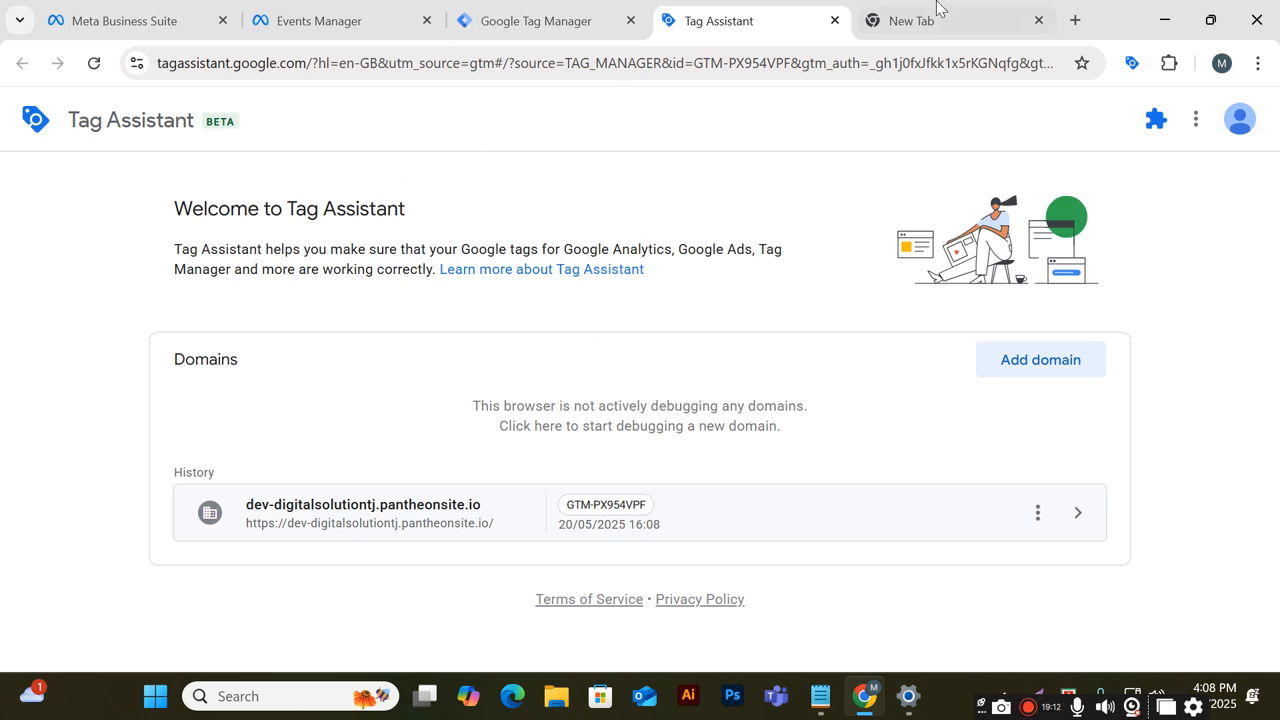
pyautogui.click(571, 16)
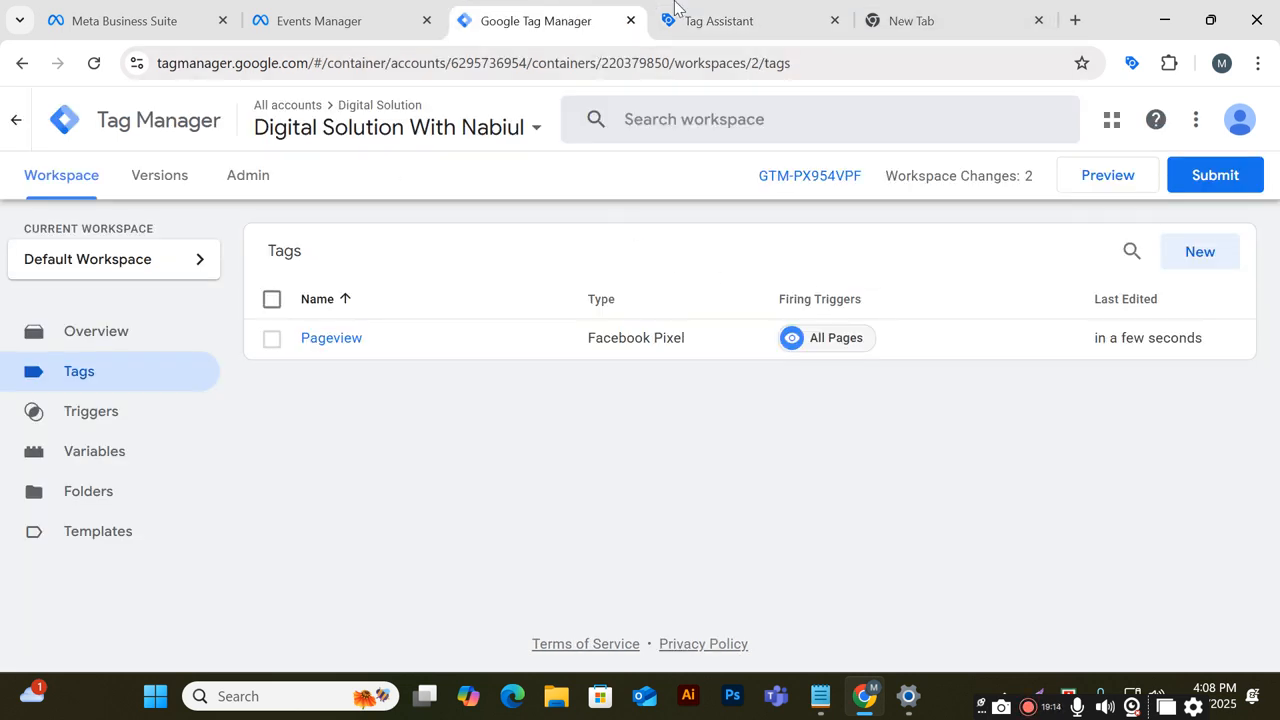
pyautogui.click(707, 14)
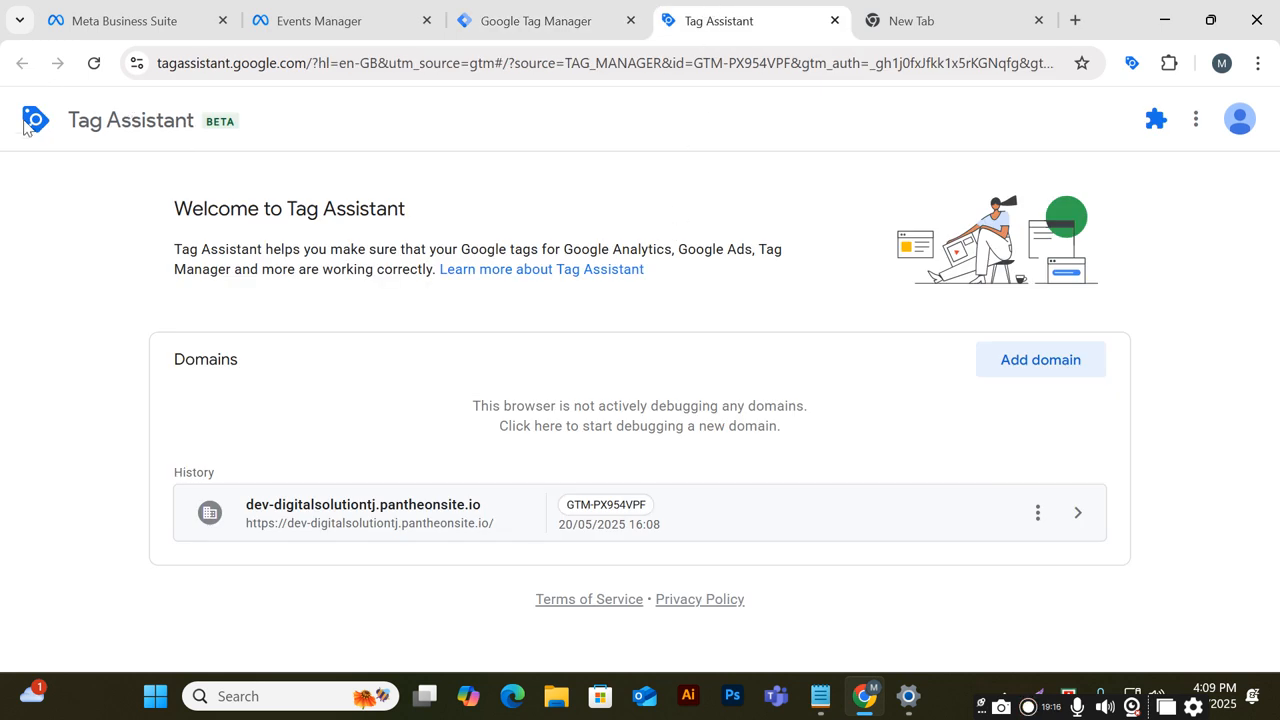
pyautogui.click(455, 14)
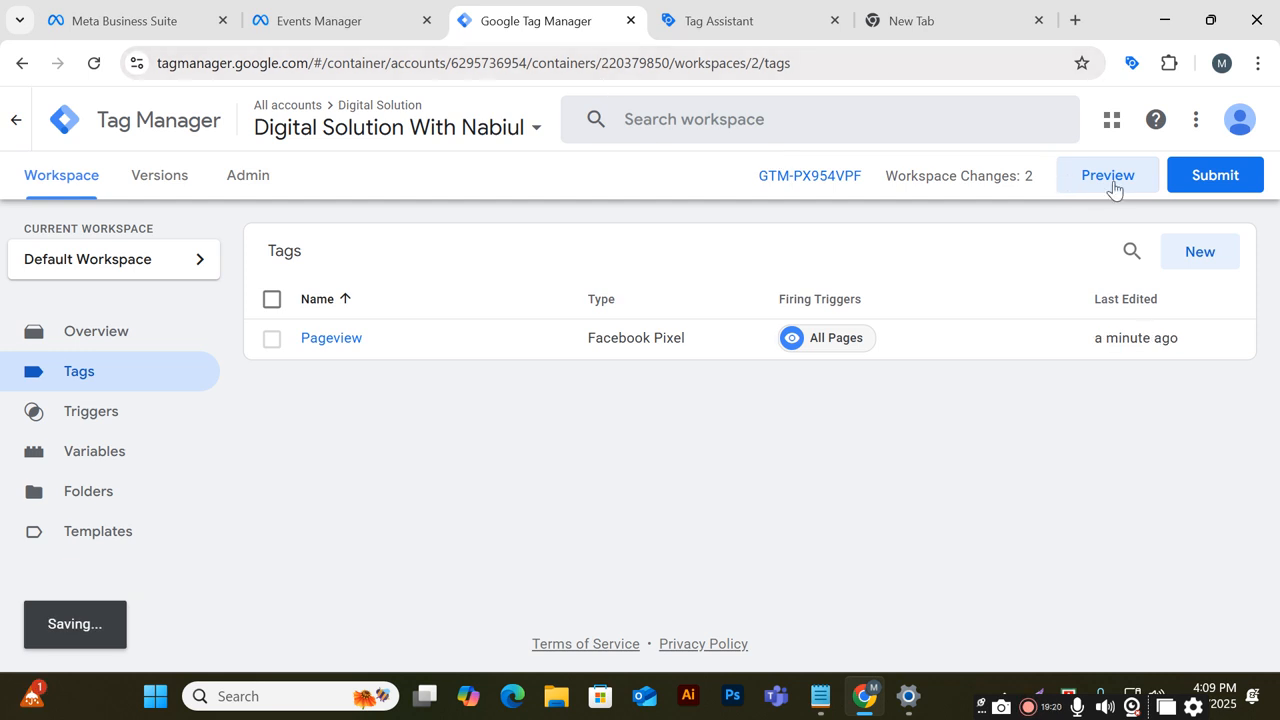
pyautogui.click(1107, 177)
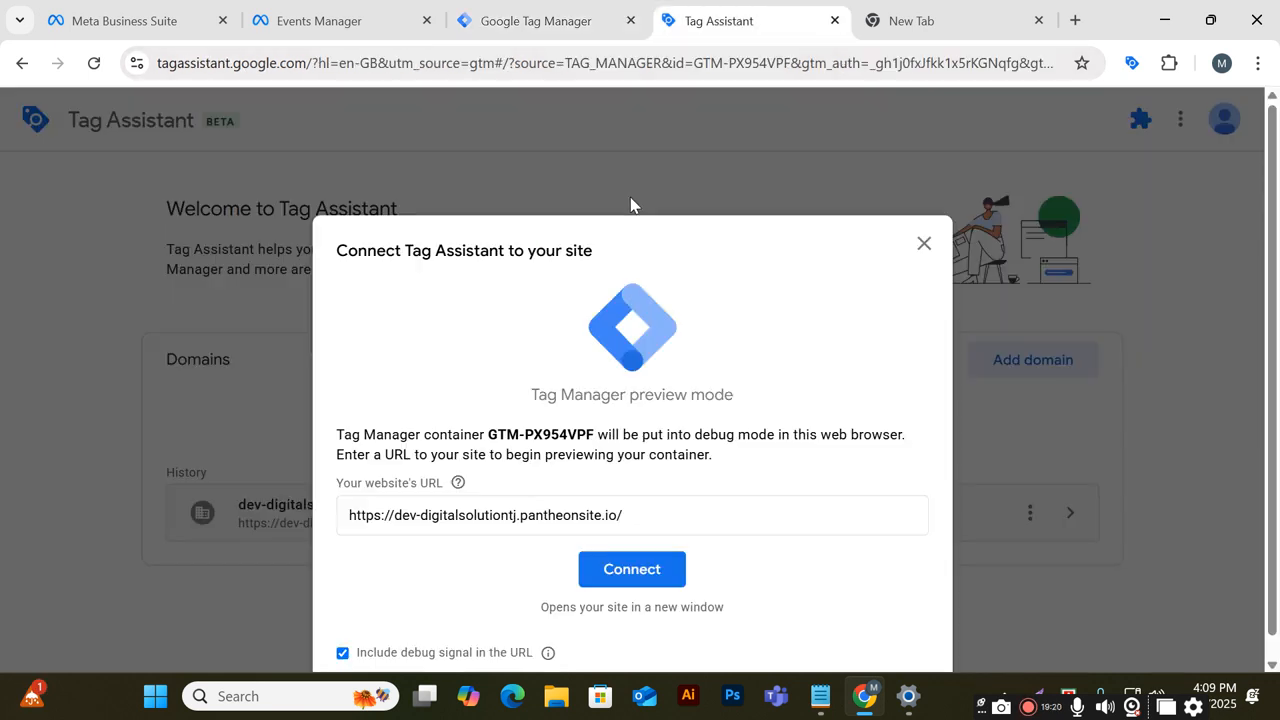
pyautogui.click(620, 592)
# Open the Pageview tag and review its configuration against the dataset in Events Manager
pyautogui.click(566, 14)
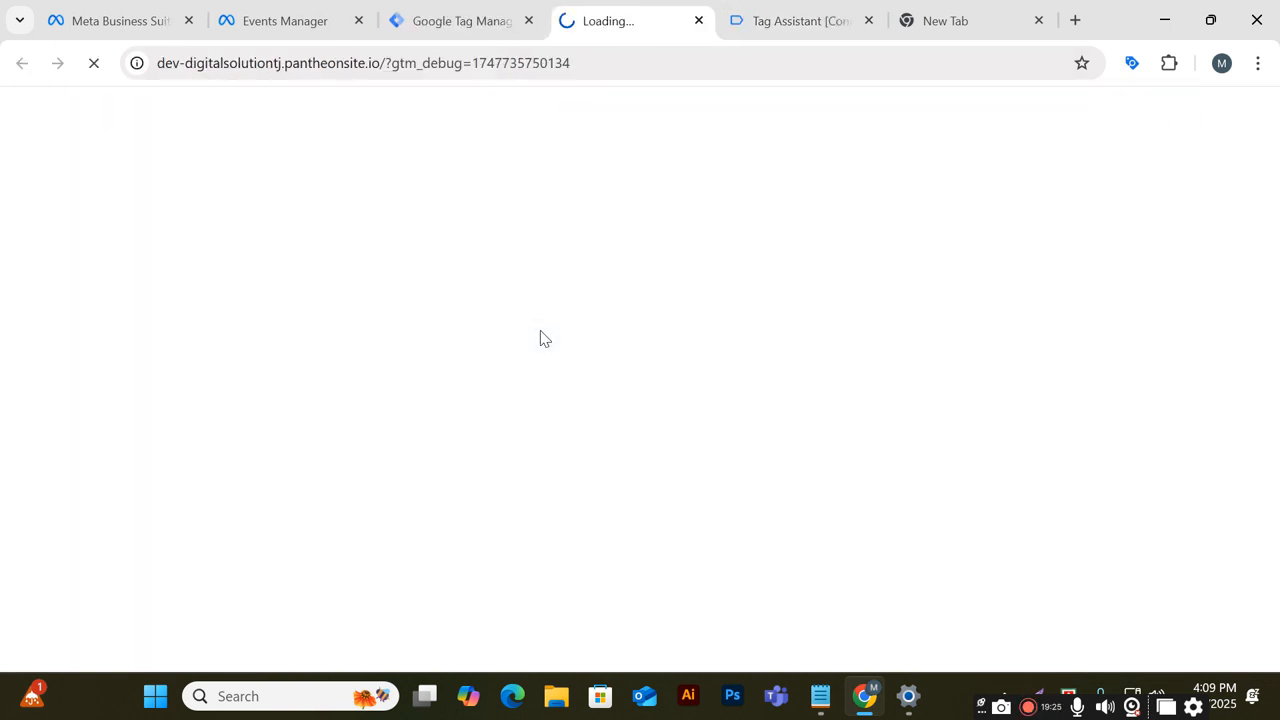
pyautogui.click(482, 10)
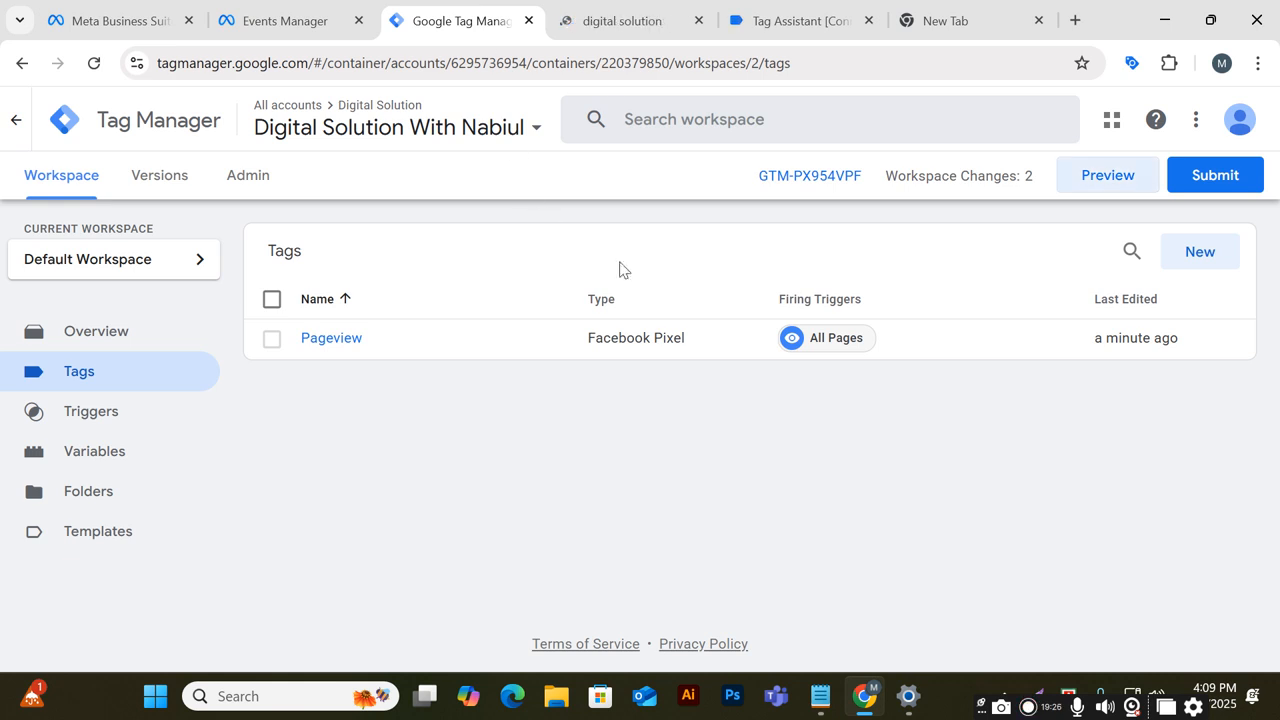
pyautogui.click(651, 337)
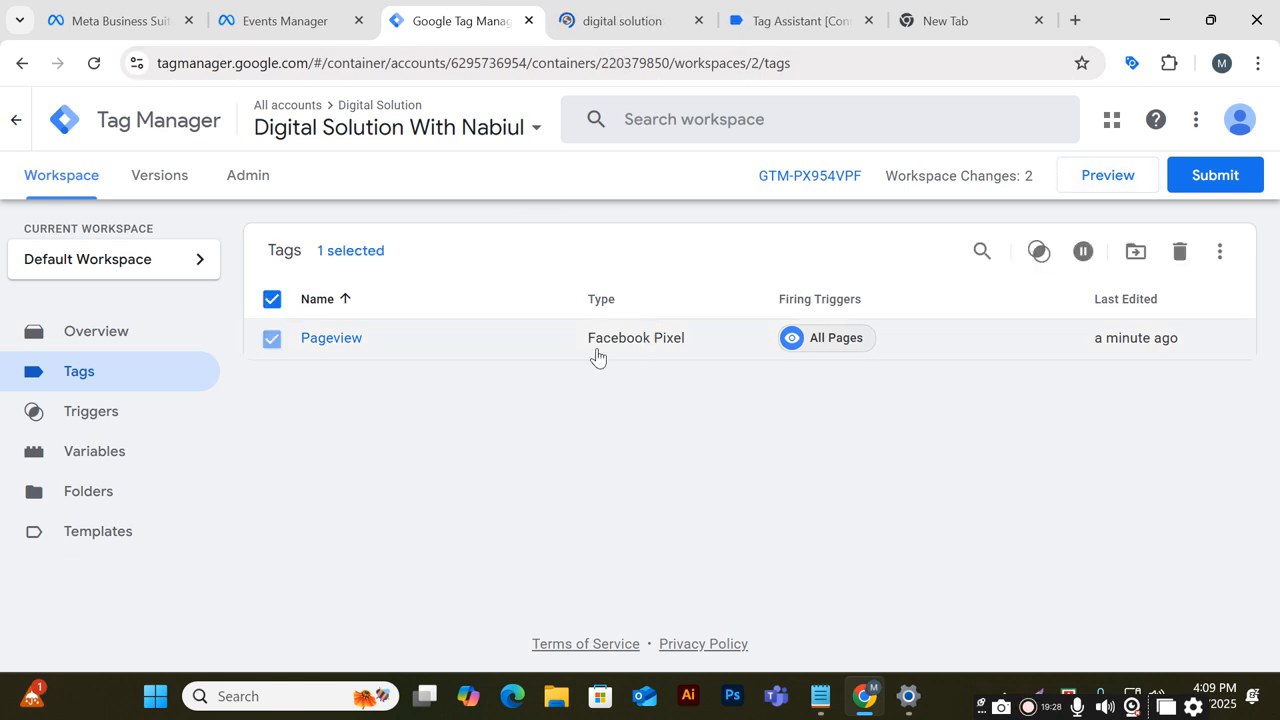
pyautogui.click(535, 347)
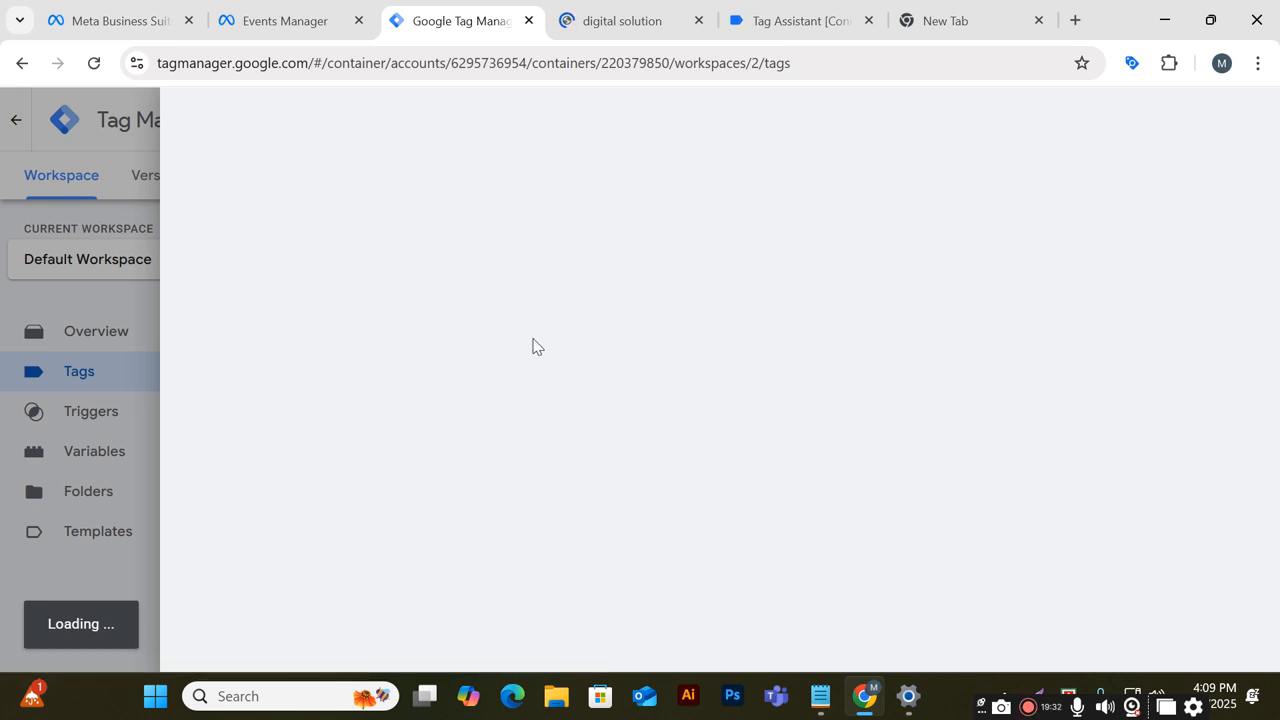
pyautogui.scroll(-3, 520, 365)
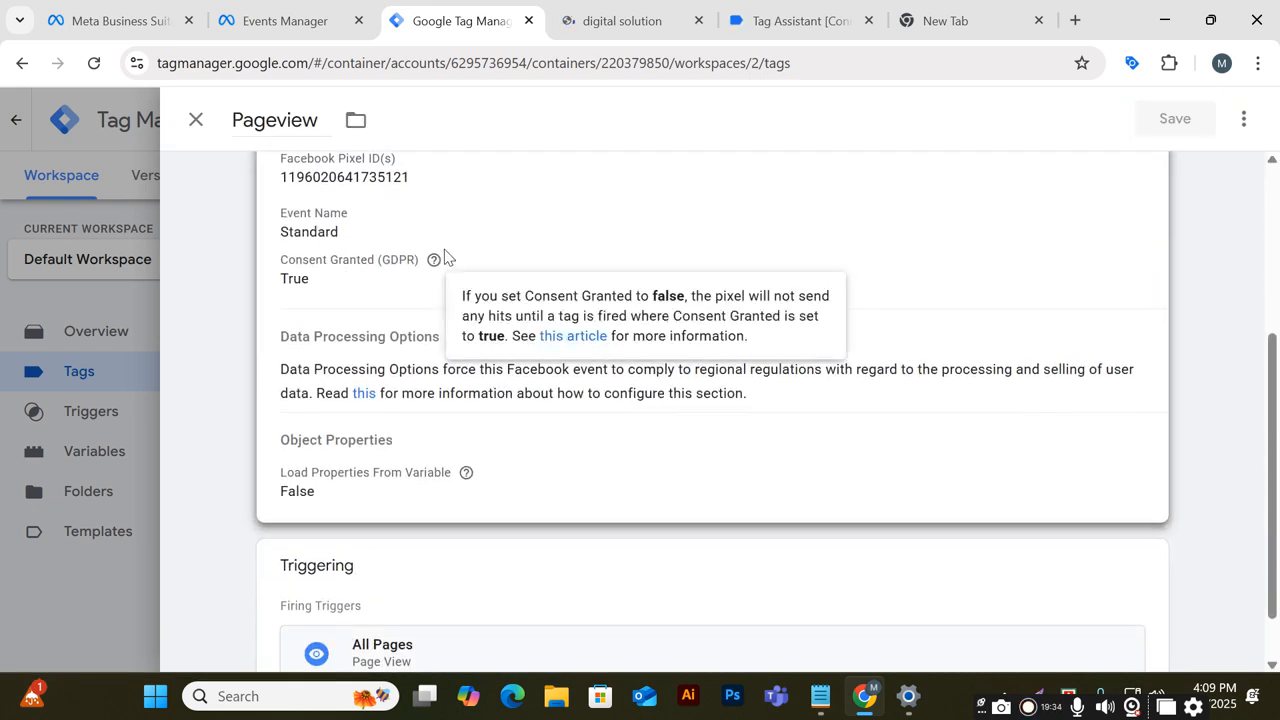
pyautogui.scroll(1, 430, 280)
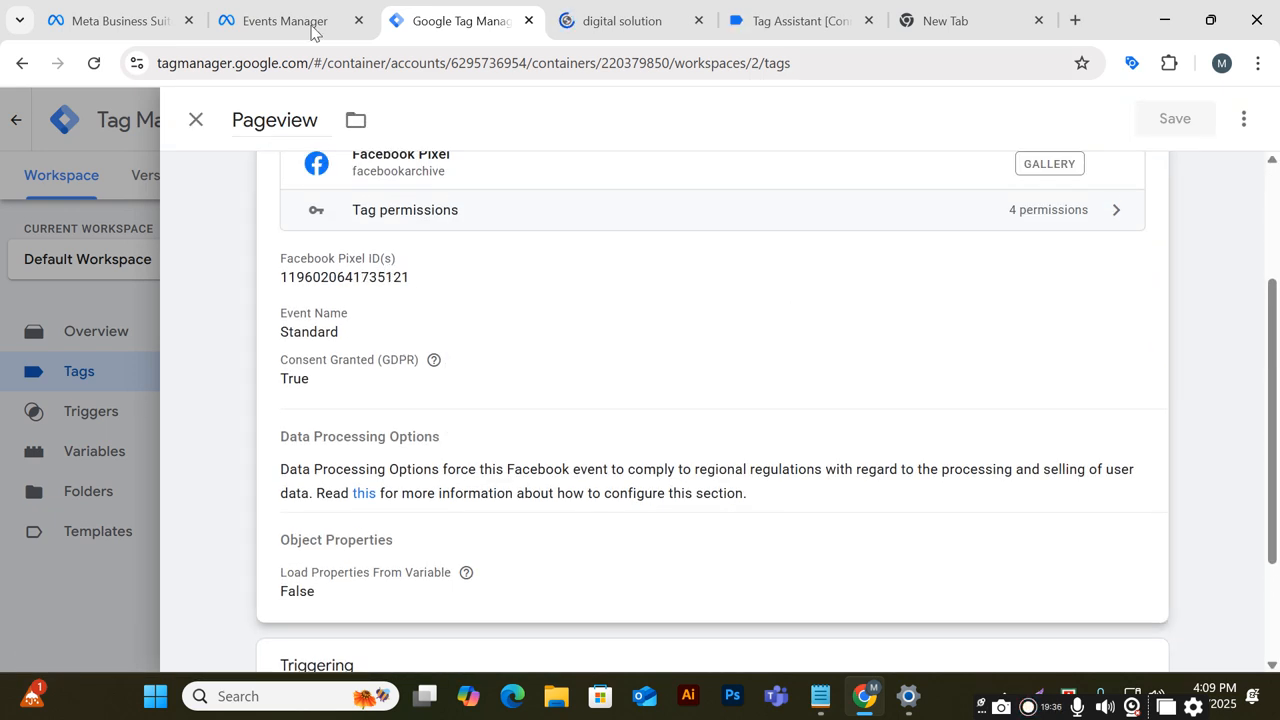
pyautogui.hotkey('ctrl', 'shift', 'Tab')
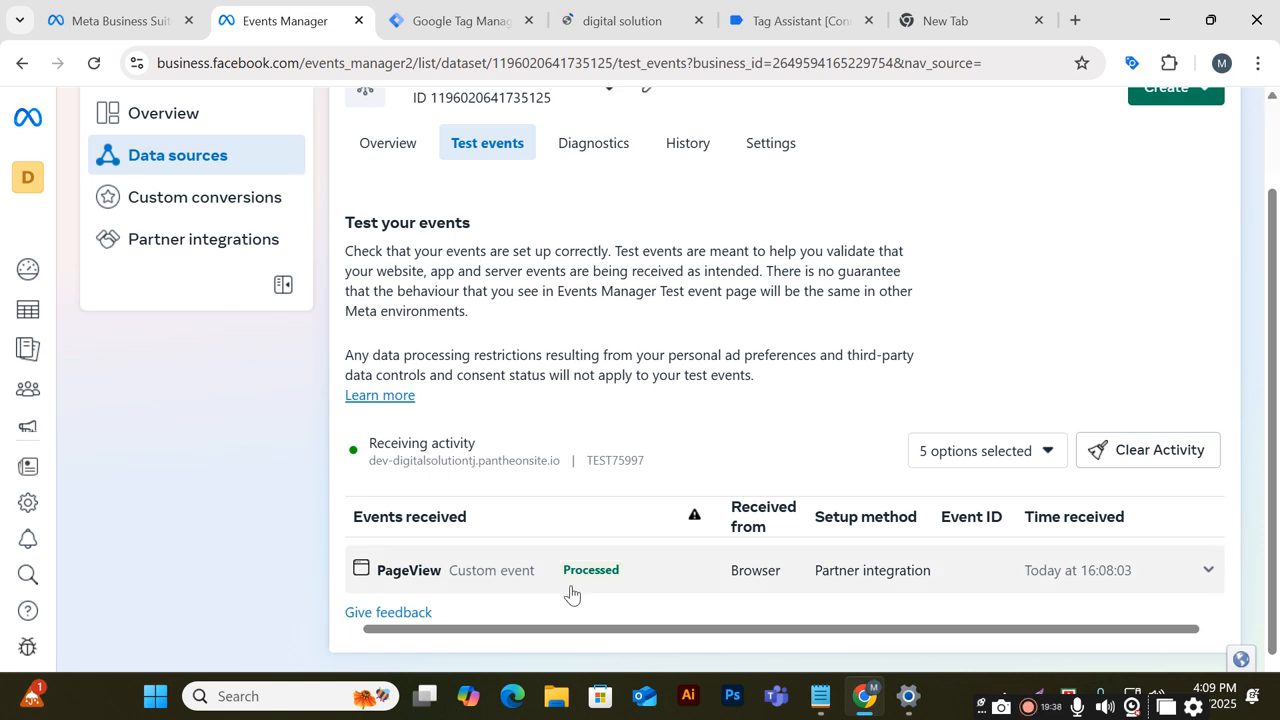
pyautogui.hotkey('ctrl', 'Tab')
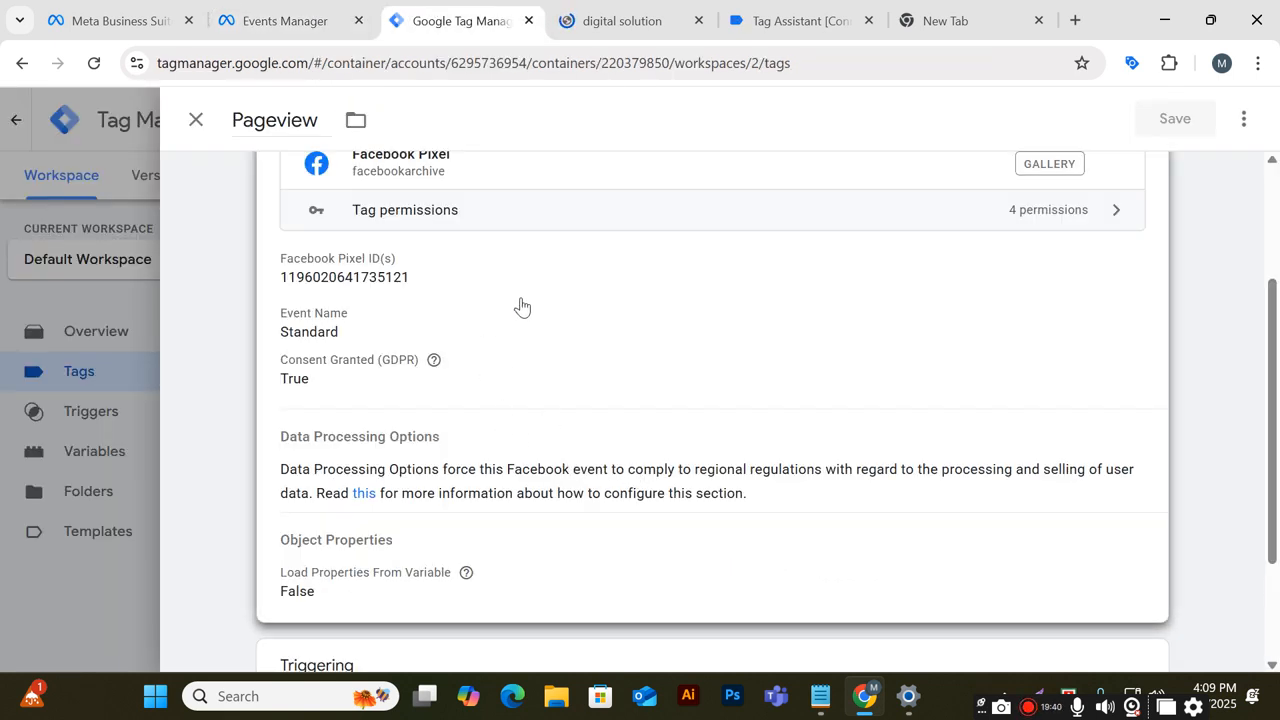
pyautogui.scroll(2, 521, 306)
pyautogui.scroll(-3, 526, 329)
pyautogui.scroll(-1, 526, 340)
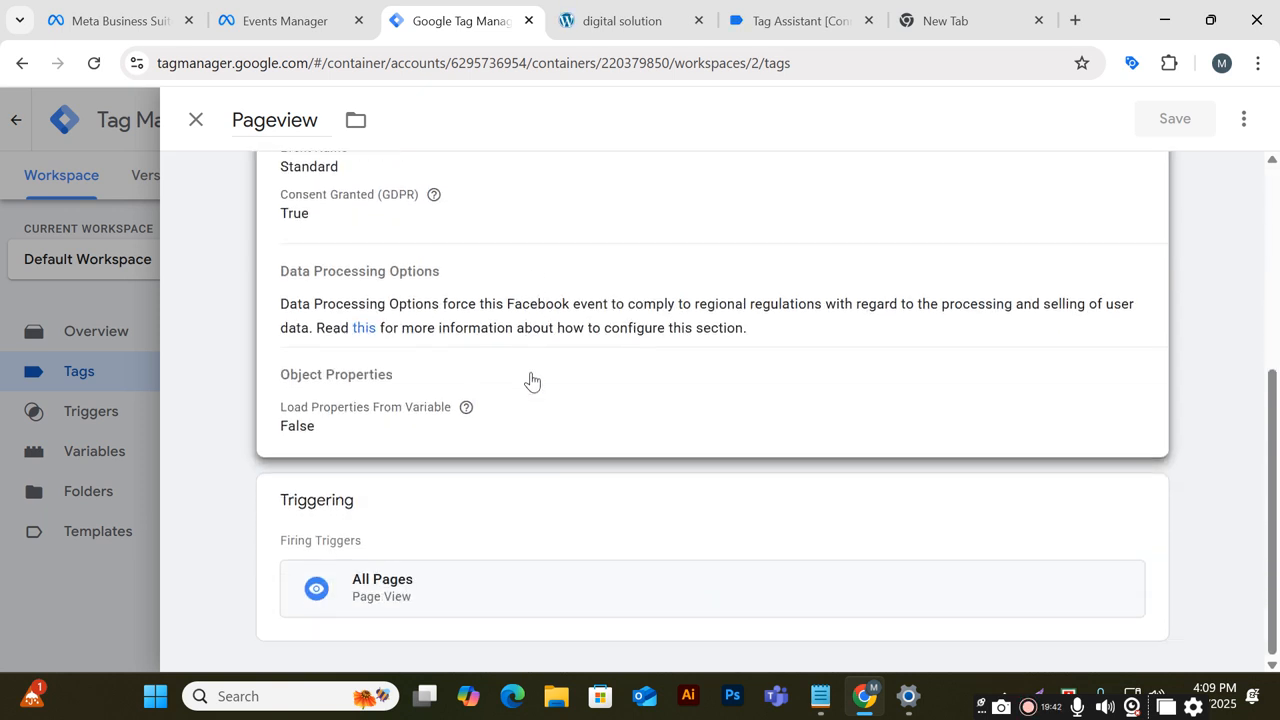
pyautogui.scroll(3, 531, 381)
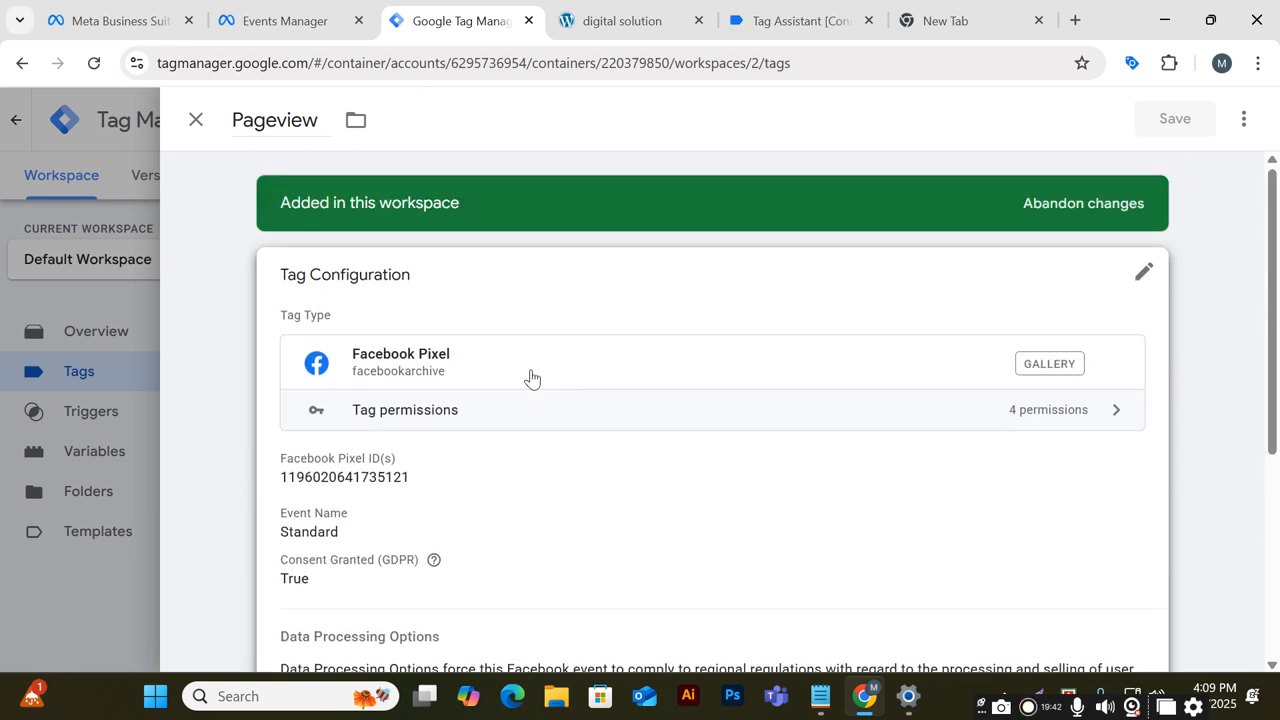
pyautogui.click(1128, 290)
pyautogui.scroll(-1, 440, 460)
pyautogui.click(433, 417)
pyautogui.moveTo(463, 402); pyautogui.dragTo(134, 394)
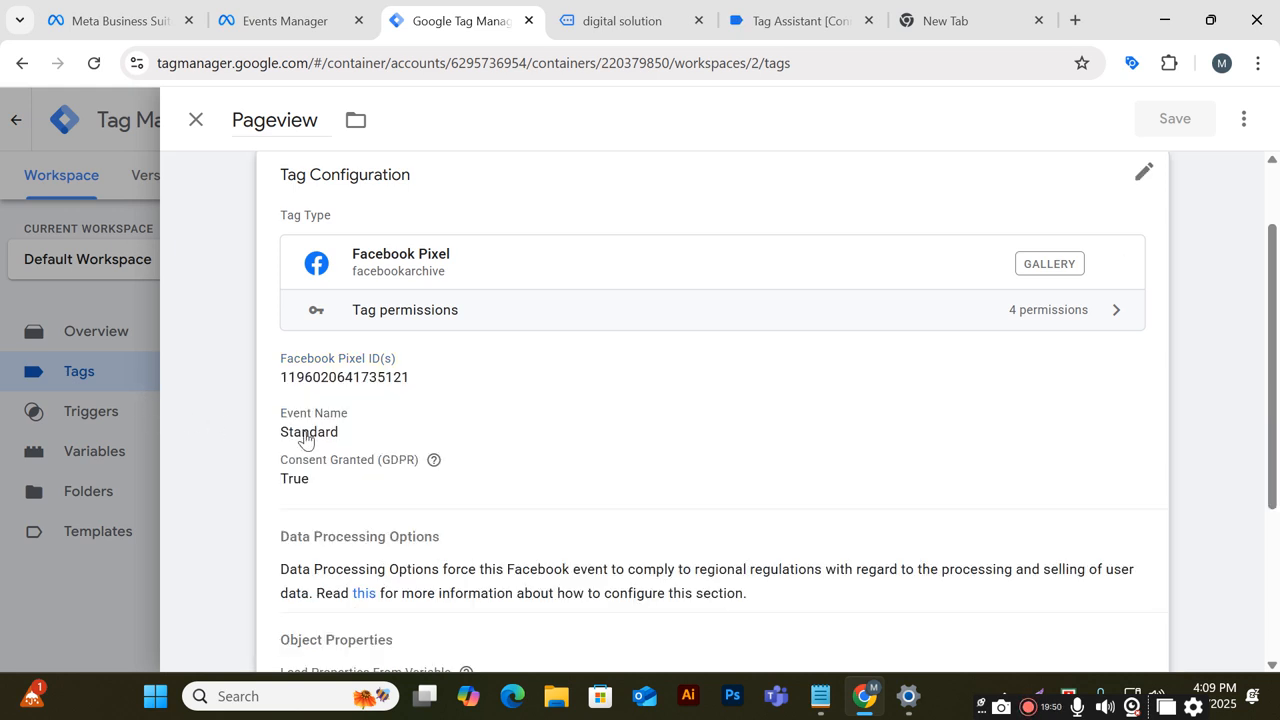
pyautogui.click(430, 390)
pyautogui.click(459, 421)
pyautogui.moveTo(459, 421); pyautogui.dragTo(137, 443)
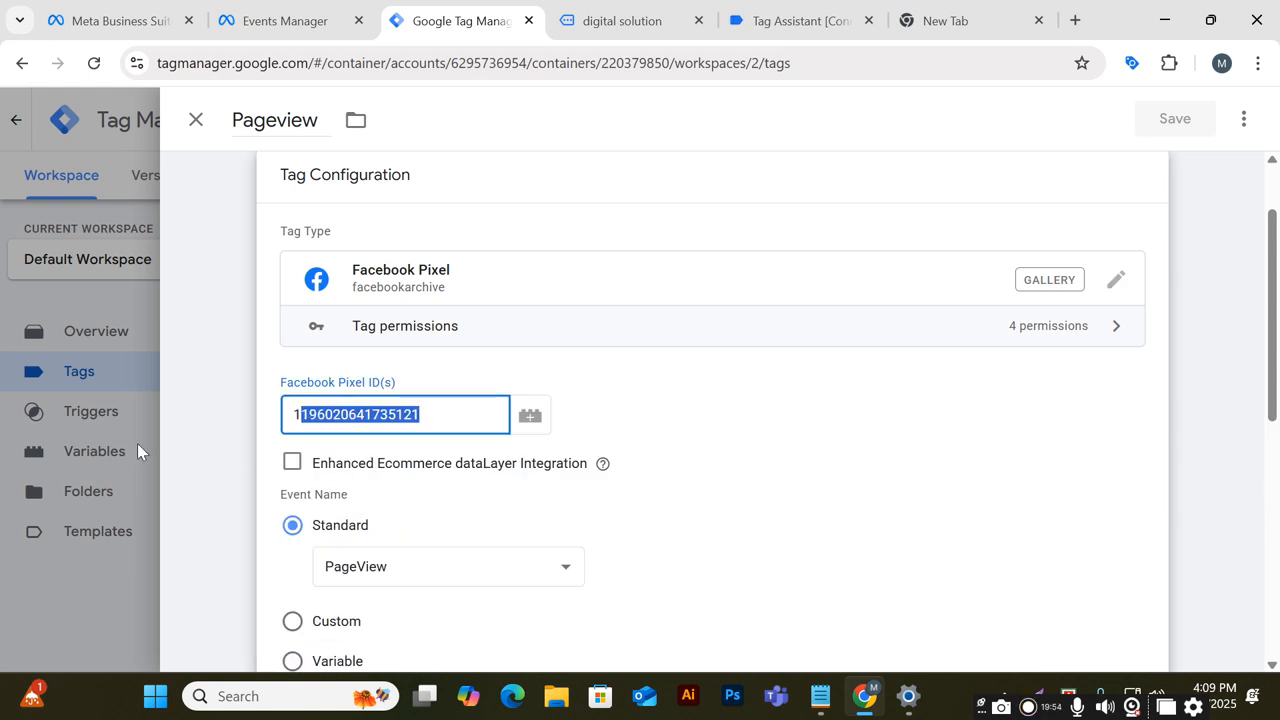
pyautogui.click(431, 393)
pyautogui.click(434, 411)
pyautogui.moveTo(434, 411); pyautogui.dragTo(143, 429)
pyautogui.click(293, 397)
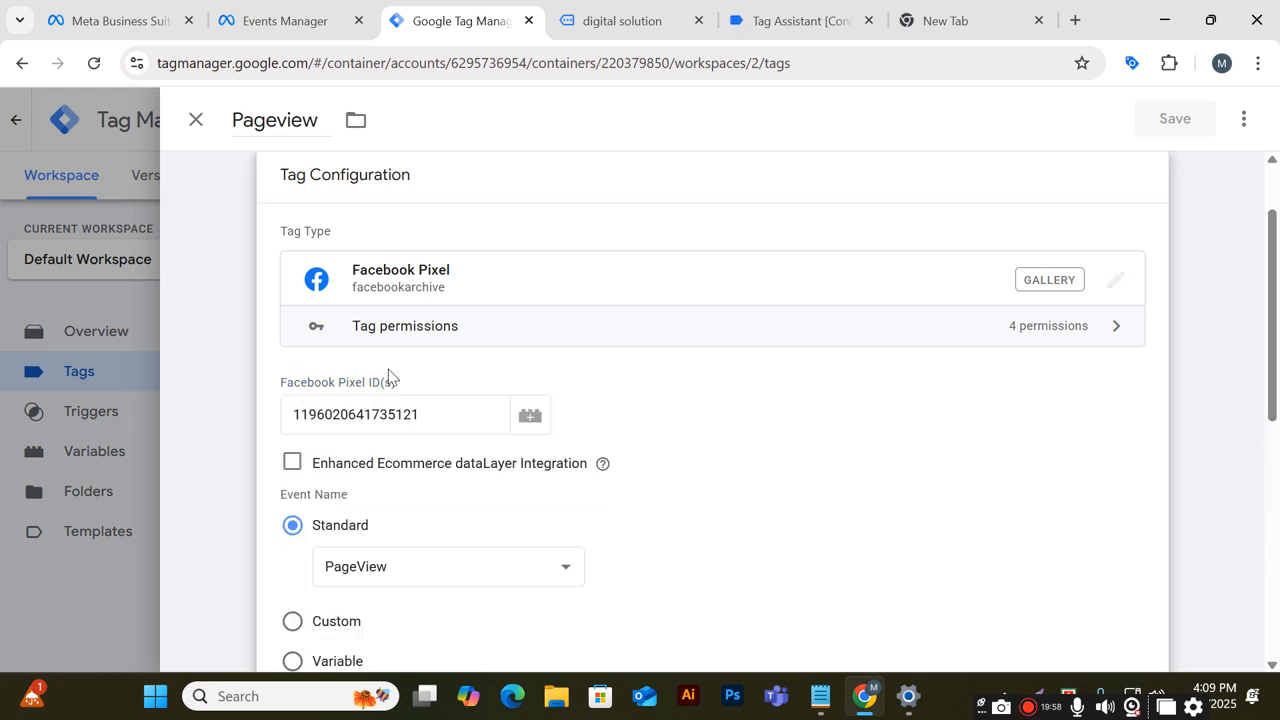
pyautogui.click(438, 413)
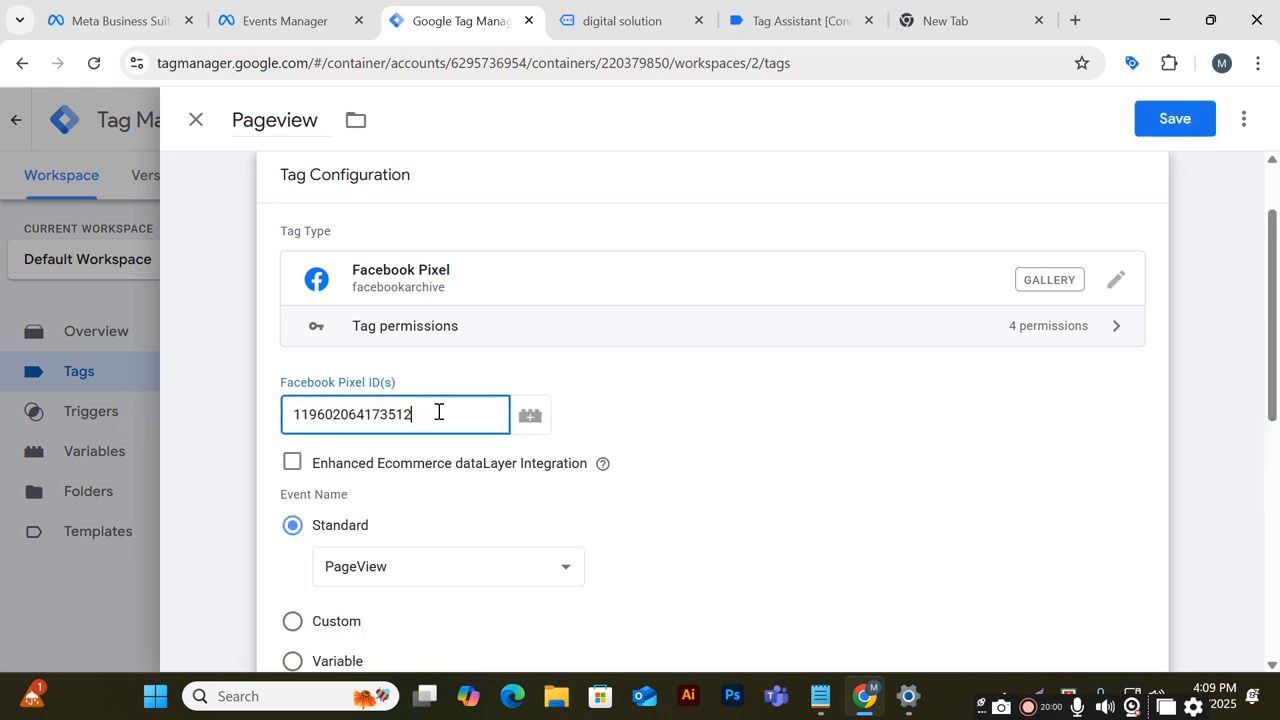
pyautogui.click(762, 462)
pyautogui.scroll(-3, 766, 466)
pyautogui.scroll(3, 770, 470)
pyautogui.click(1186, 120)
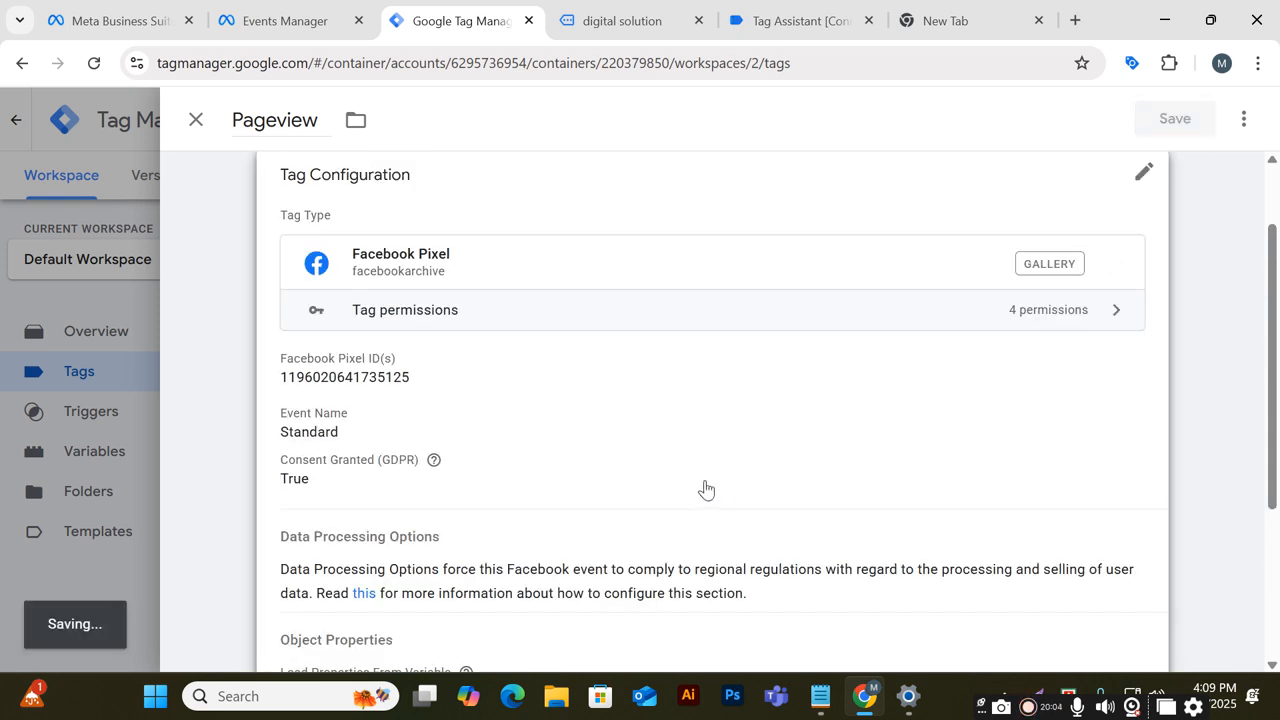
# Scroll the site's home page and open the Anchor Bracelet product page
pyautogui.click(595, 12)
pyautogui.scroll(-10, 647, 276)
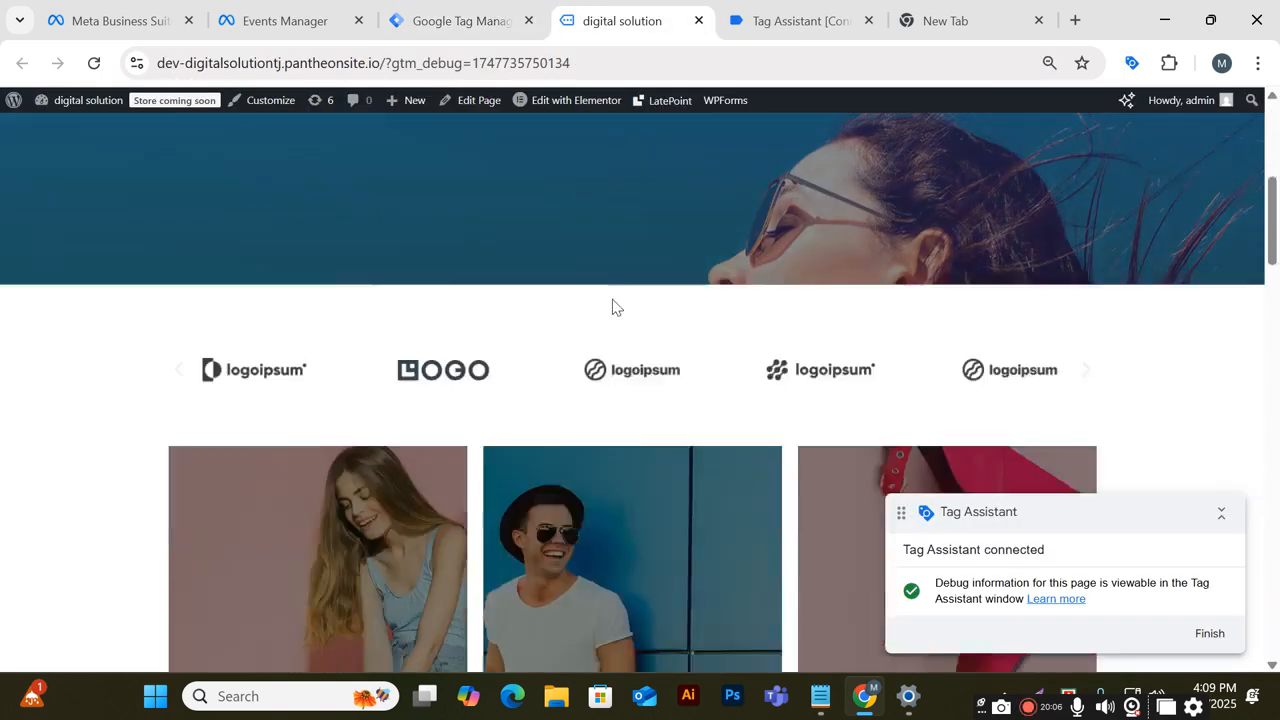
pyautogui.scroll(-8, 580, 306)
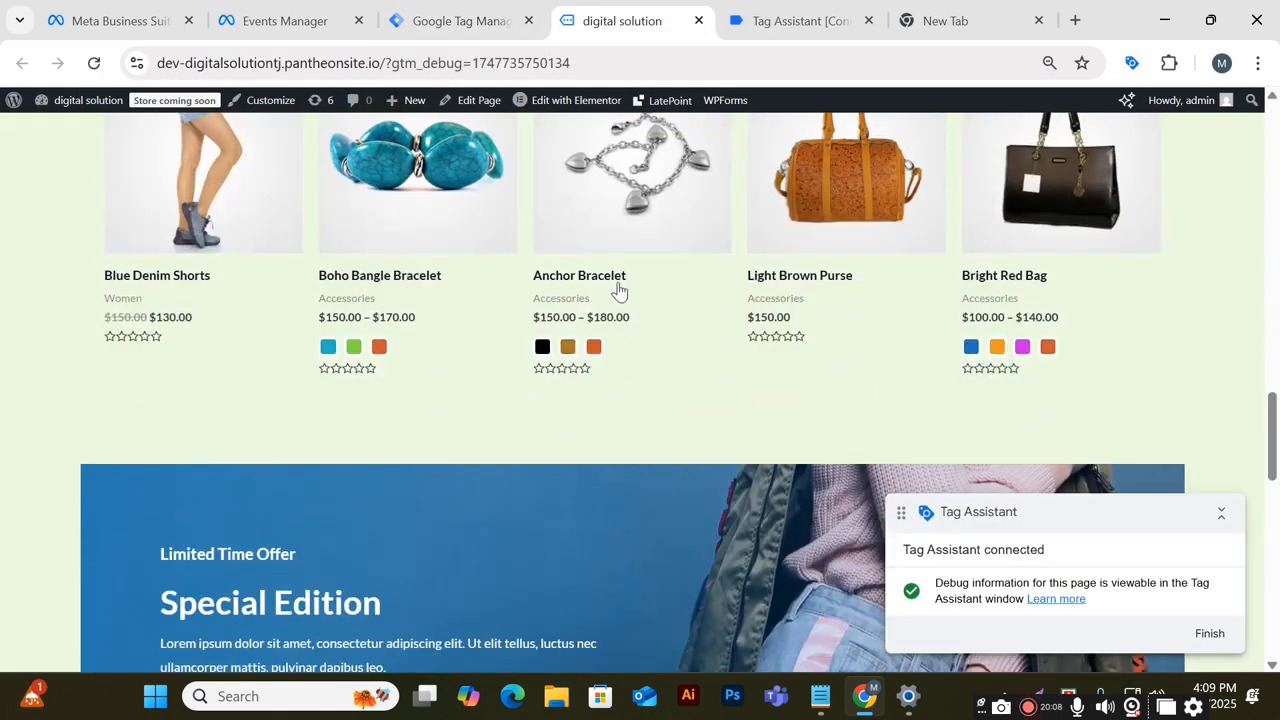
pyautogui.click(617, 284)
pyautogui.click(618, 288)
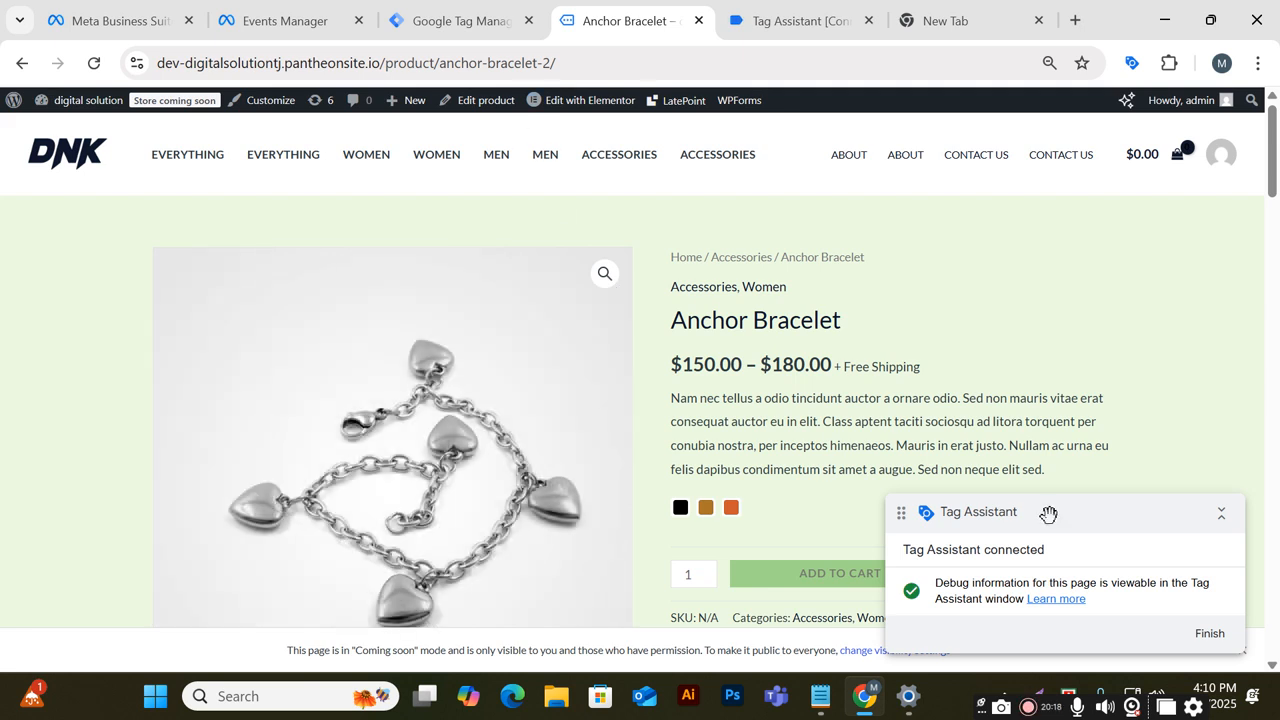
# Try twice to add the Anchor Bracelet to the cart, dismissing the product-options alert each time
pyautogui.click(820, 572)
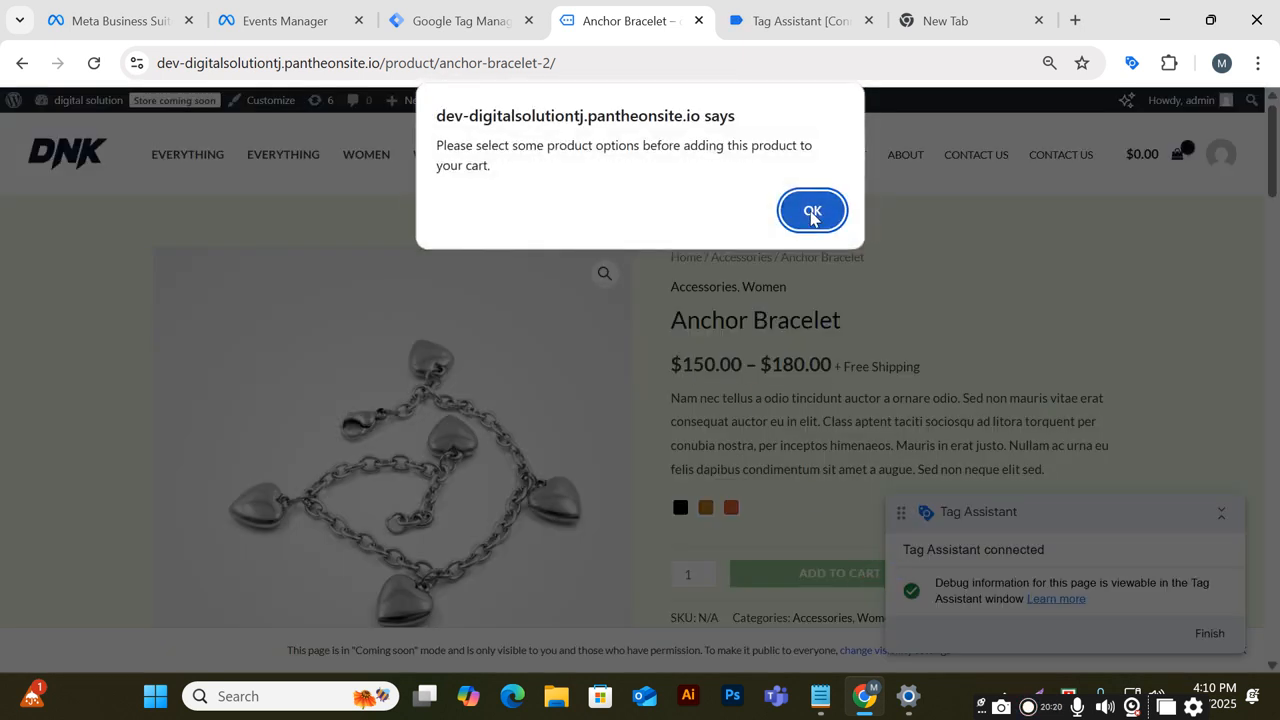
pyautogui.click(814, 210)
pyautogui.scroll(-2, 1145, 476)
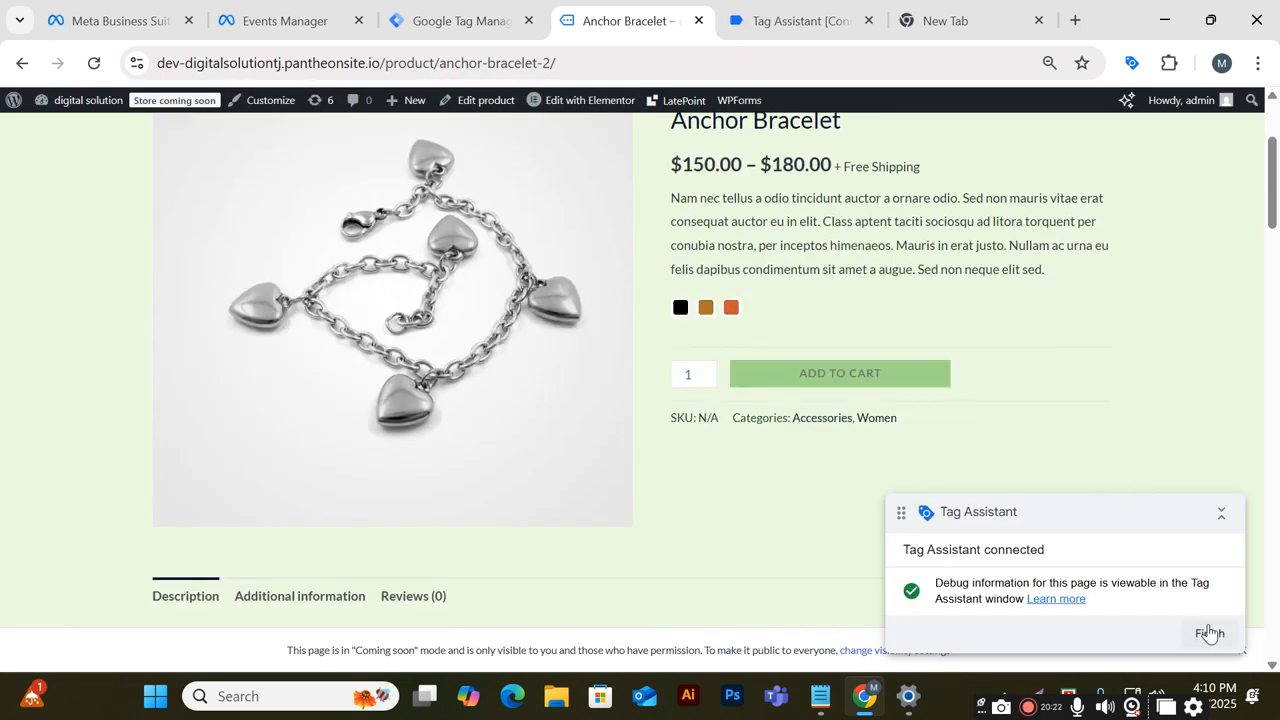
pyautogui.click(838, 24)
pyautogui.click(668, 463)
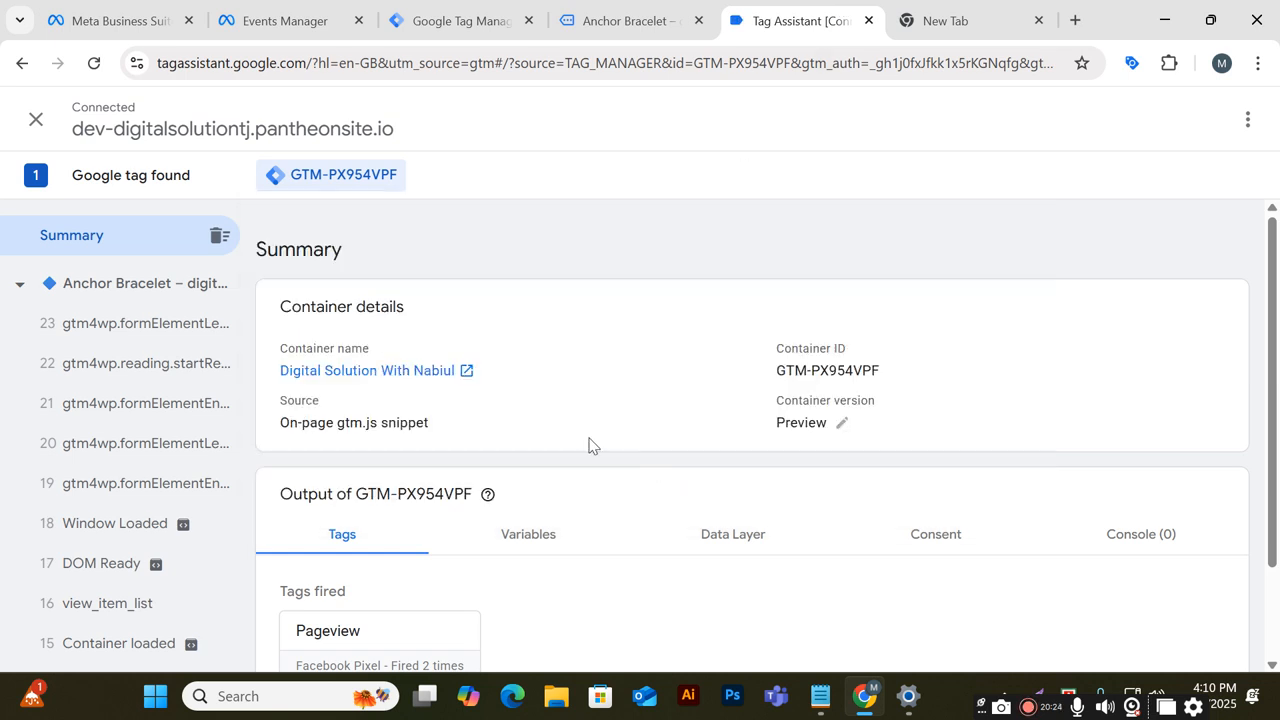
pyautogui.click(612, 14)
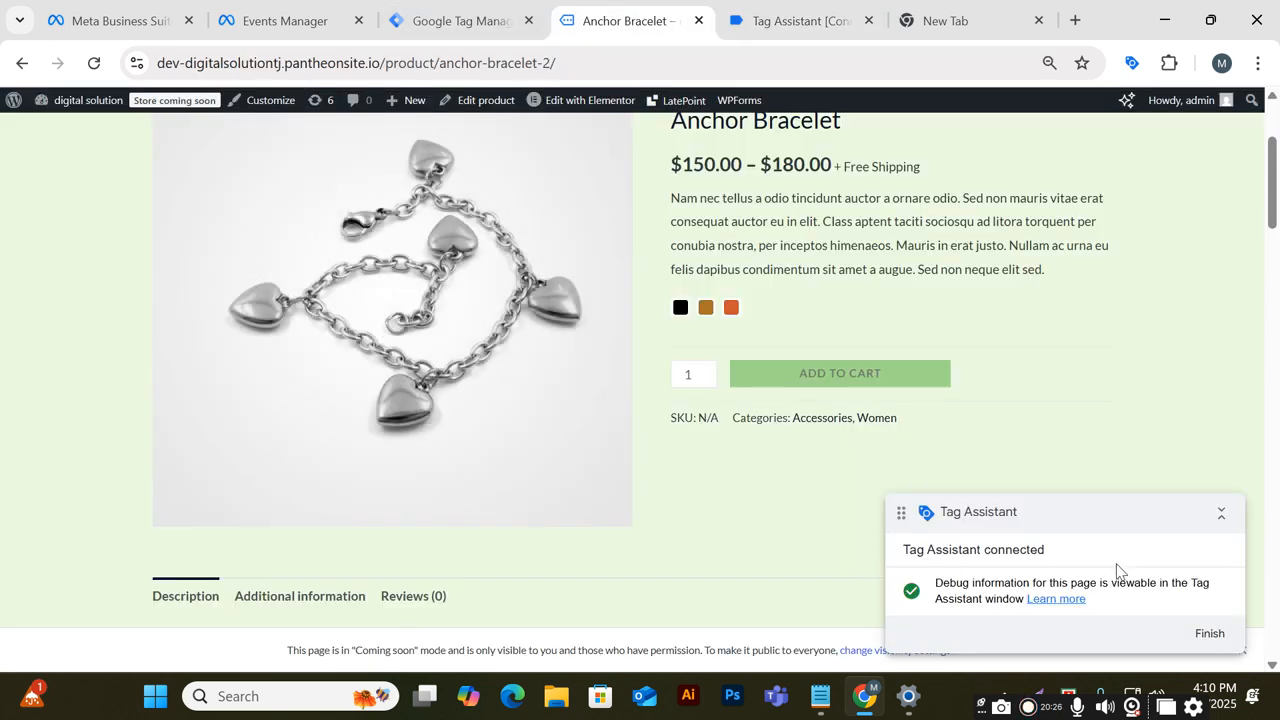
pyautogui.click(894, 383)
pyautogui.click(812, 210)
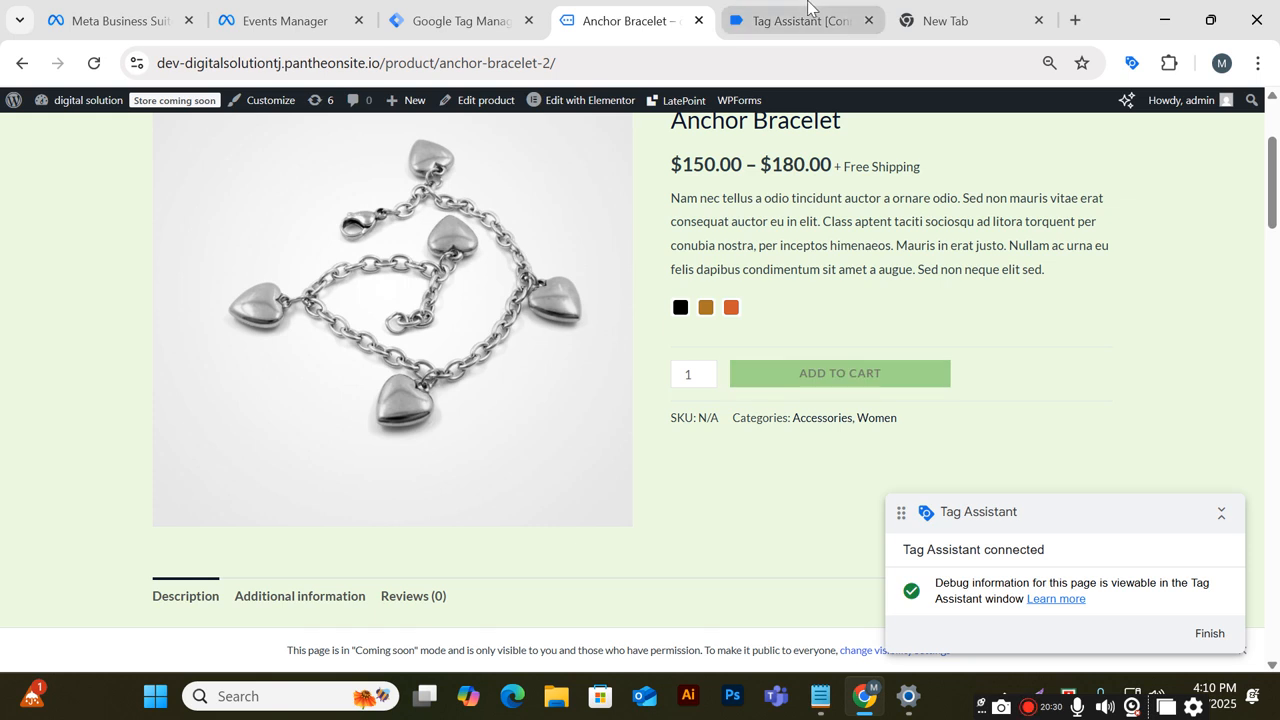
# Review the fired tags in Tag Assistant for the Anchor Bracelet page
pyautogui.click(808, 18)
pyautogui.click(903, 14)
pyautogui.click(785, 20)
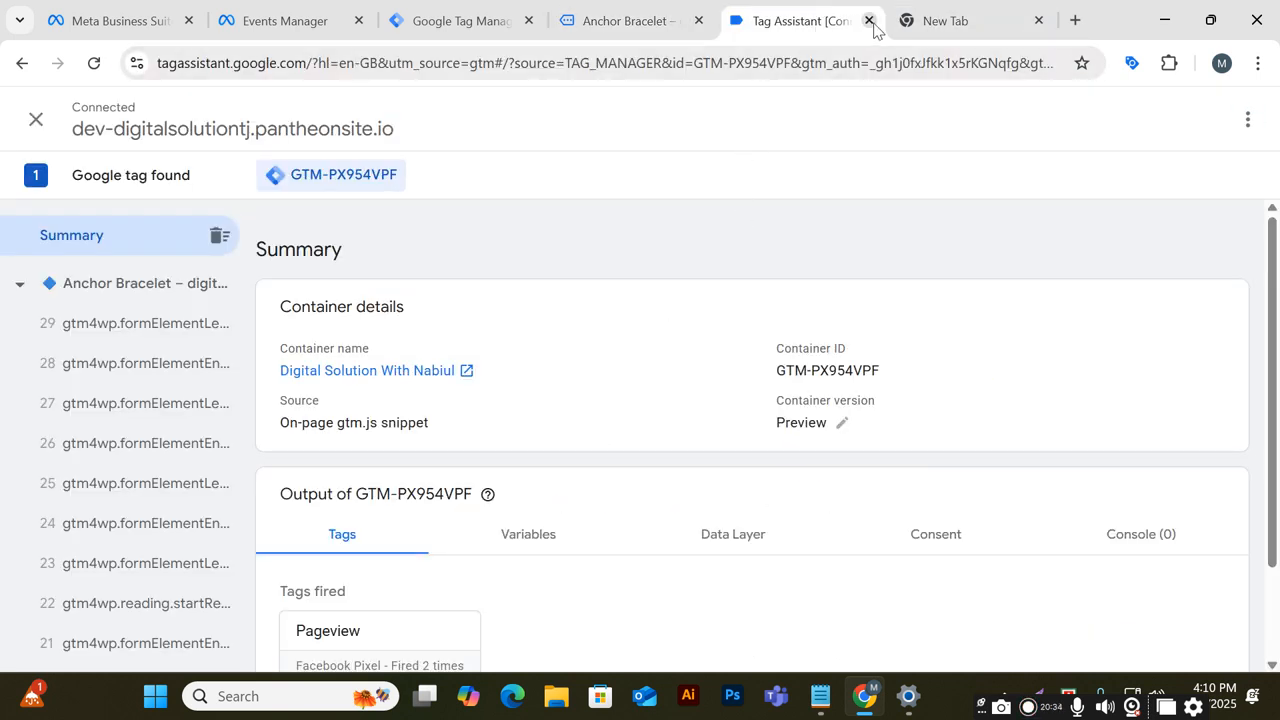
pyautogui.scroll(-1, 667, 380)
pyautogui.scroll(1, 666, 380)
pyautogui.scroll(-1, 666, 380)
pyautogui.moveTo(631, 10); pyautogui.dragTo(800, 14)
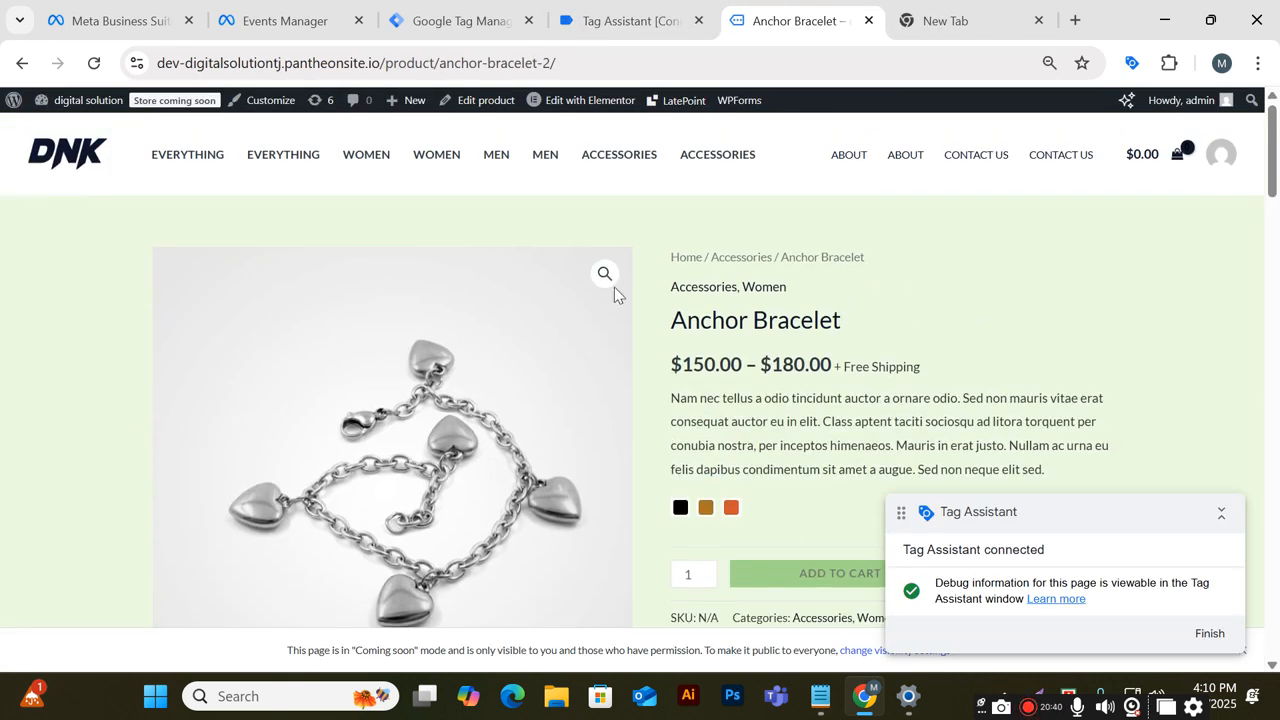
# Open the Accessories category, add the Black Over-the-shoulder Handbag to the cart, and view the cart
pyautogui.click(601, 170)
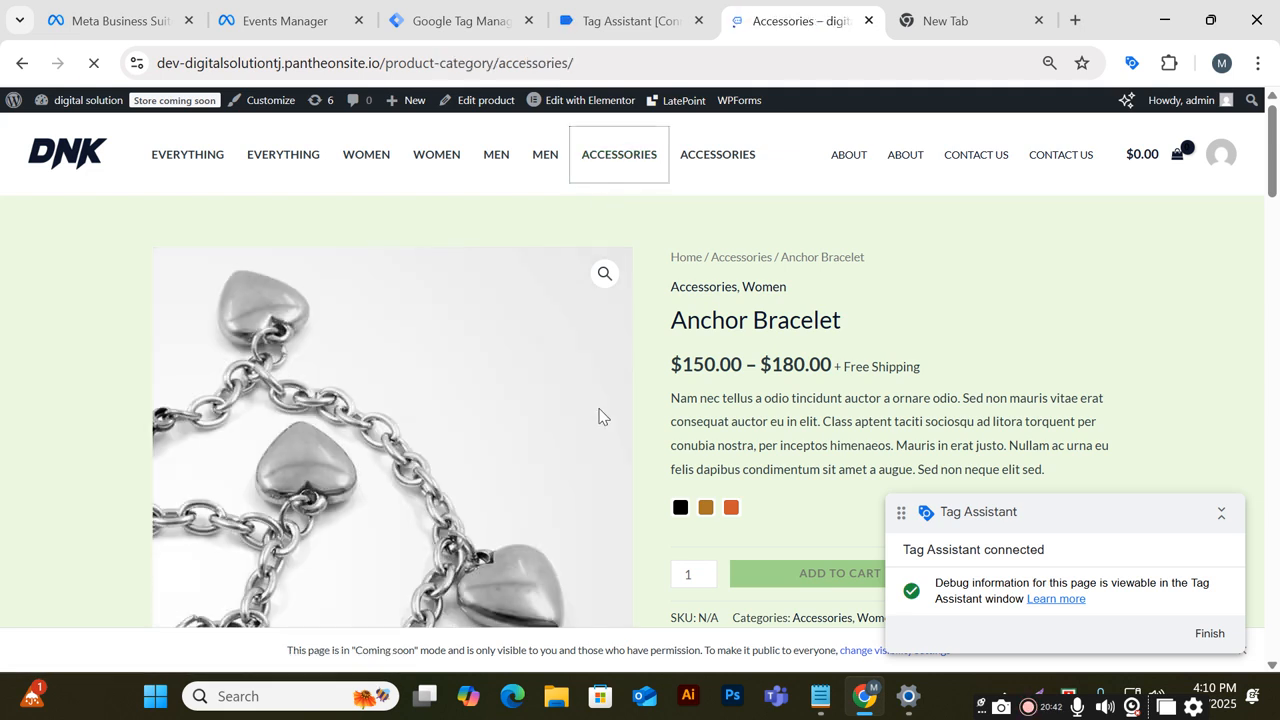
pyautogui.scroll(-6, 620, 417)
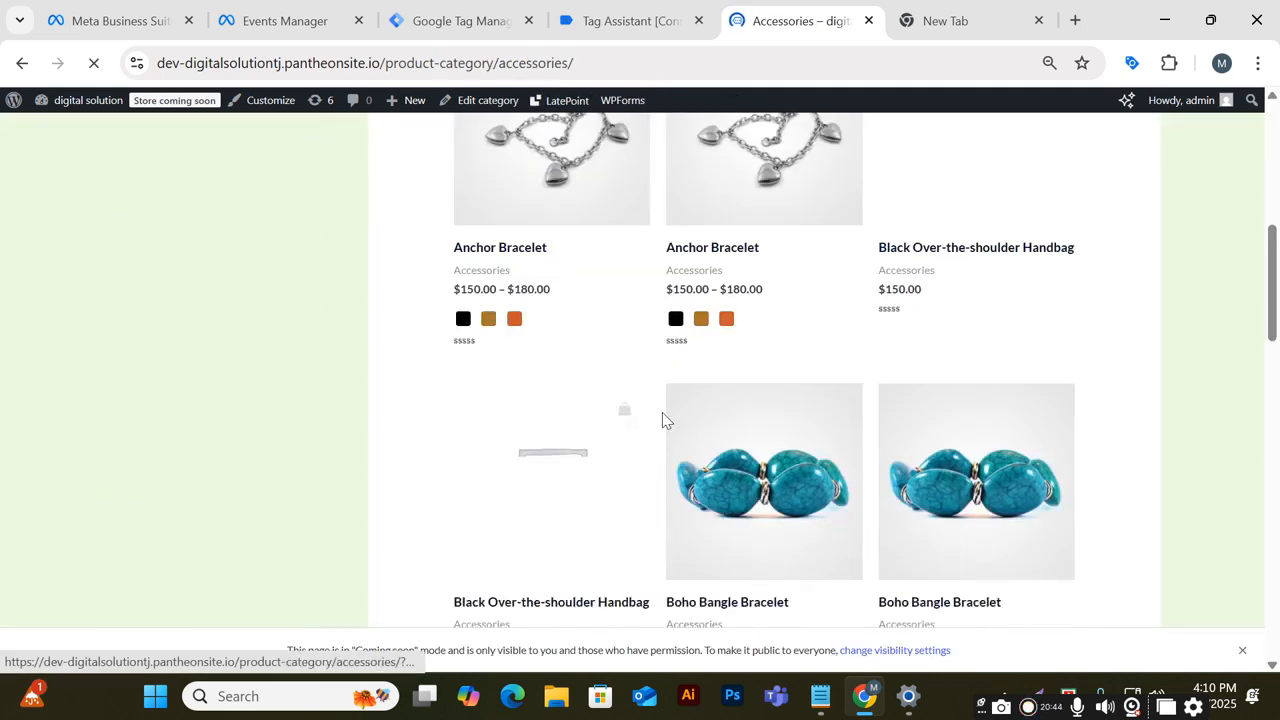
pyautogui.click(966, 250)
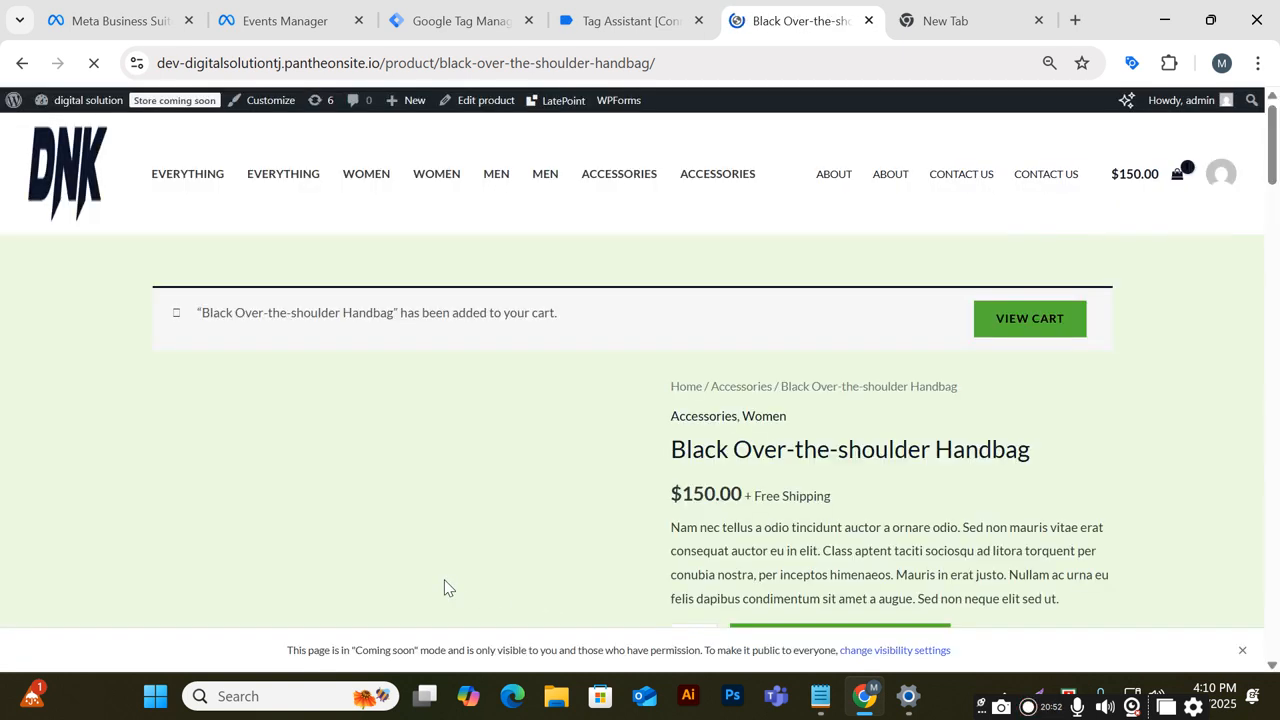
pyautogui.click(1026, 290)
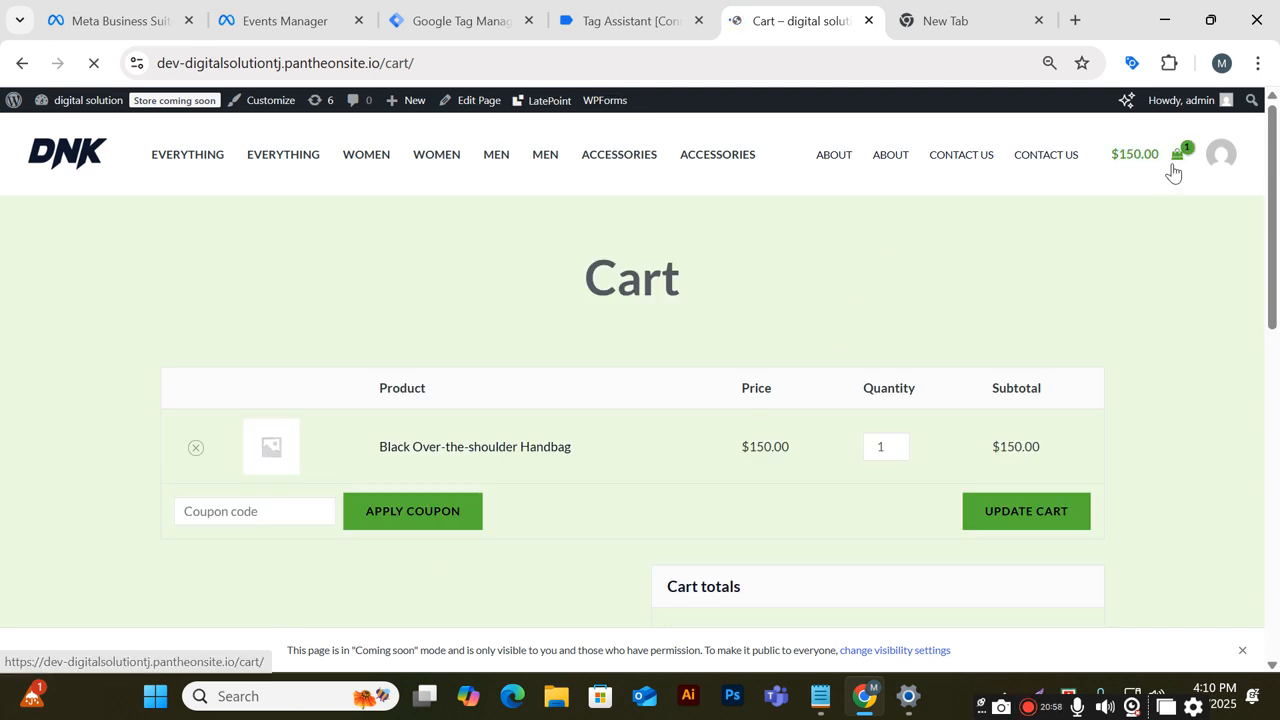
pyautogui.scroll(-3, 1010, 540)
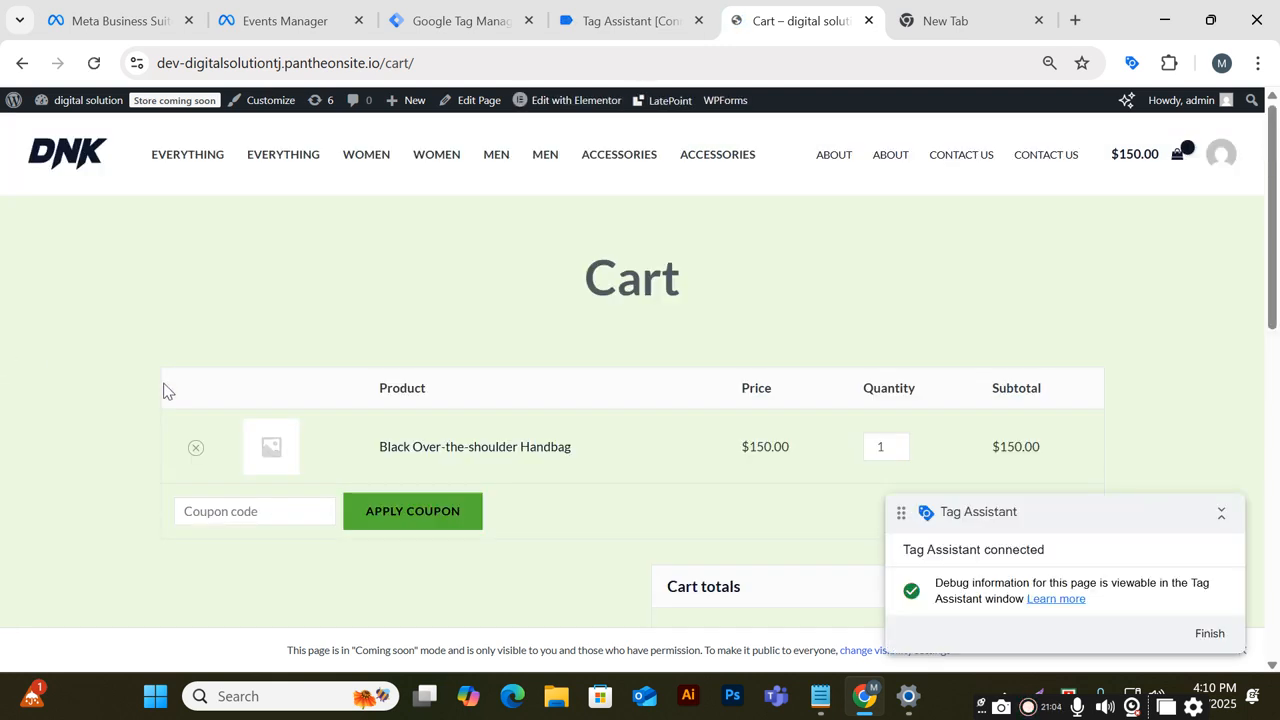
pyautogui.scroll(3, 374, 476)
# Browse the Everything store page and the Contact Us page to generate page views
pyautogui.click(312, 155)
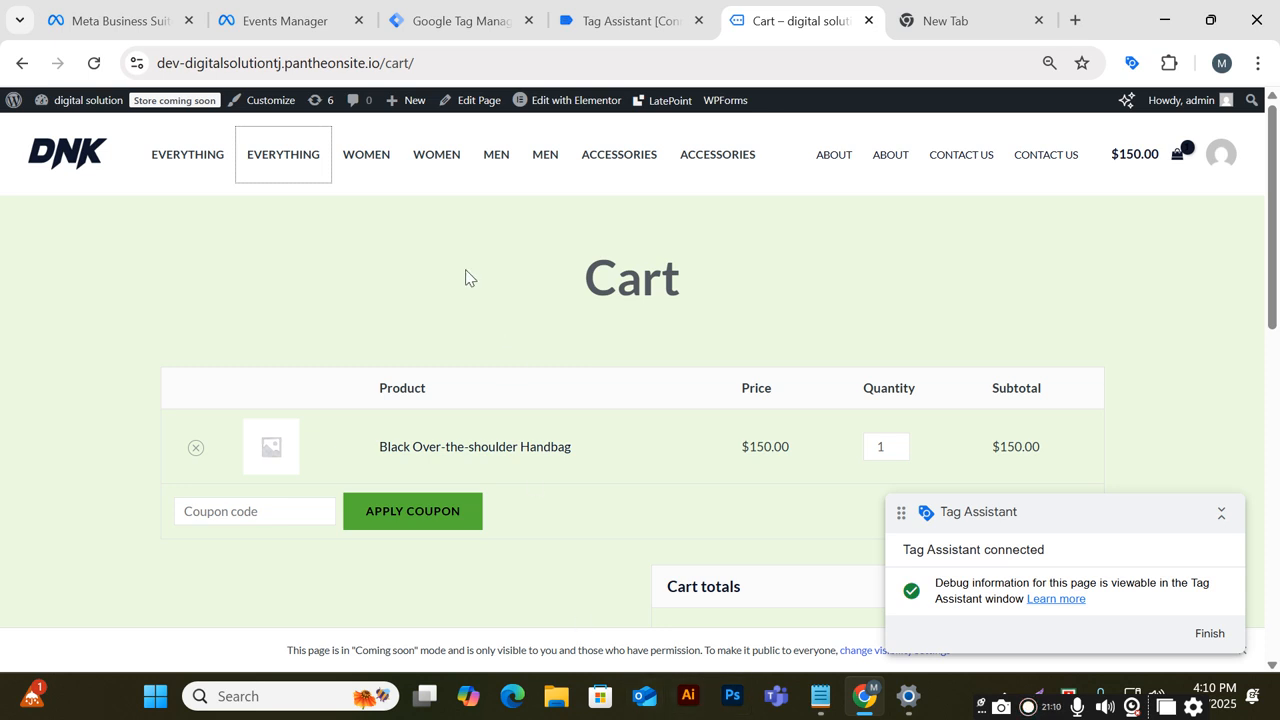
pyautogui.click(266, 178)
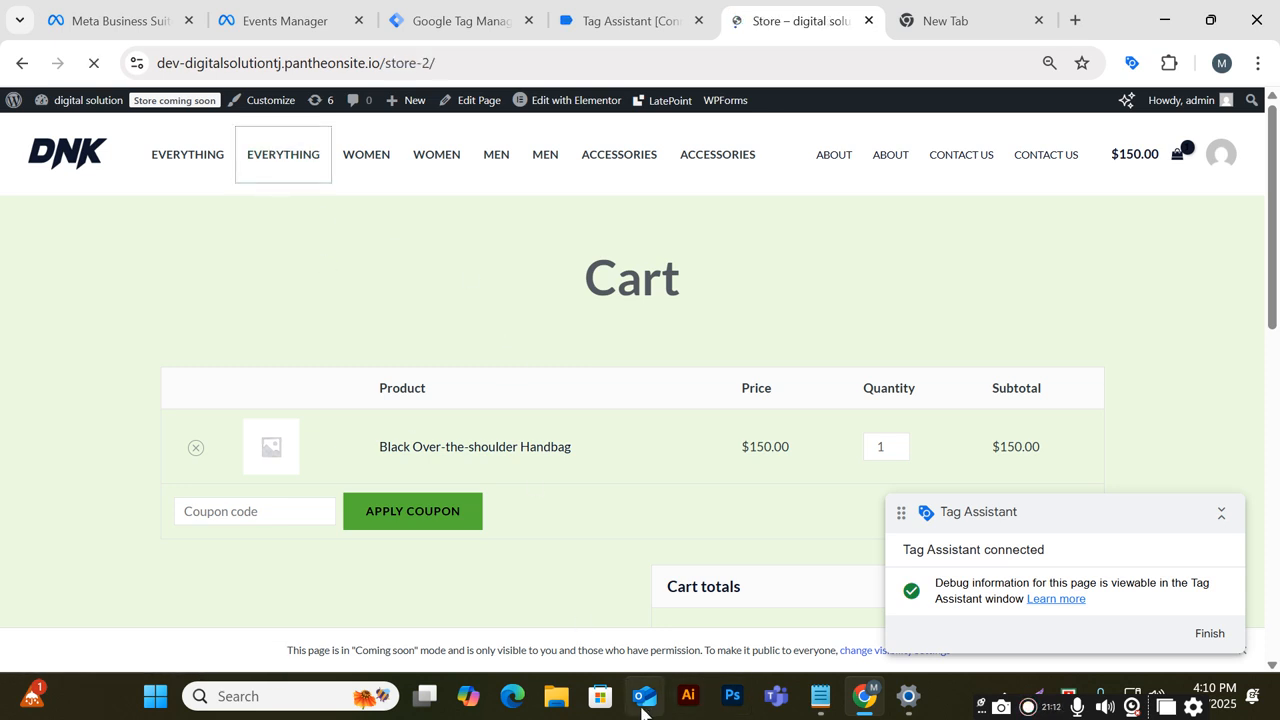
pyautogui.scroll(-3, 500, 430)
pyautogui.scroll(-1, 490, 437)
pyautogui.scroll(4, 512, 460)
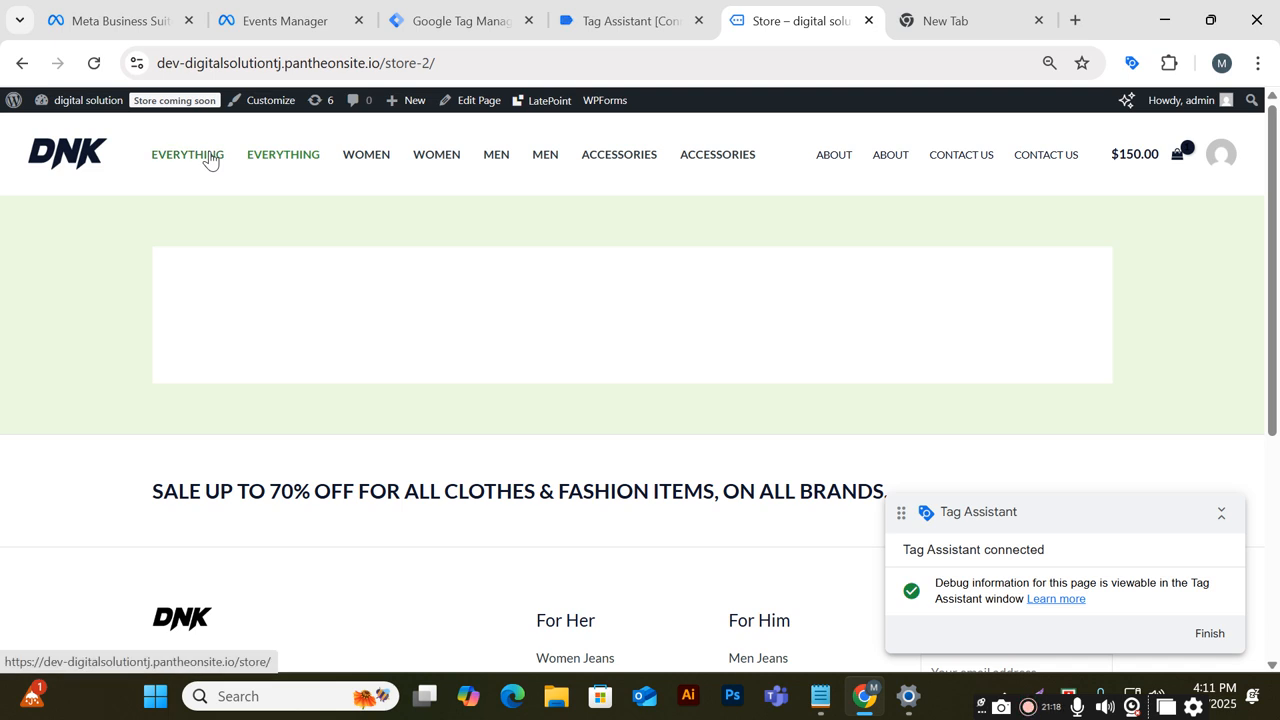
pyautogui.click(958, 155)
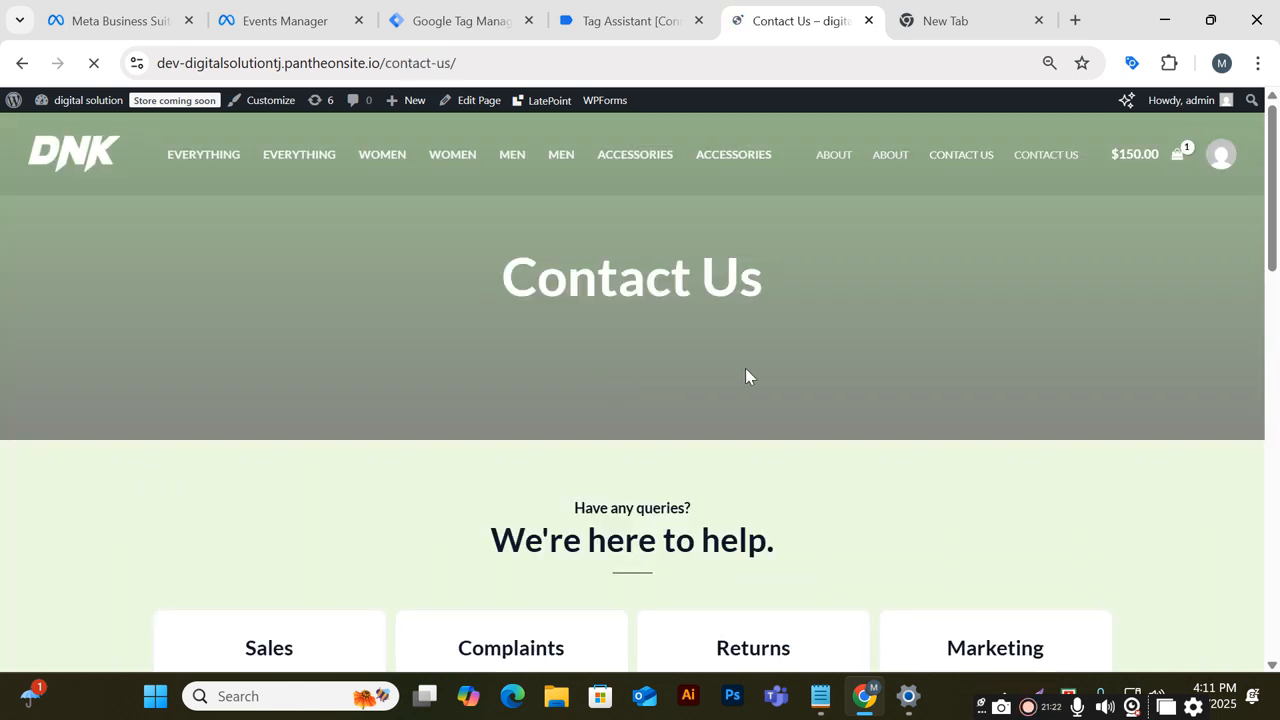
pyautogui.scroll(-6, 745, 380)
pyautogui.scroll(-2, 740, 397)
pyautogui.scroll(10, 759, 377)
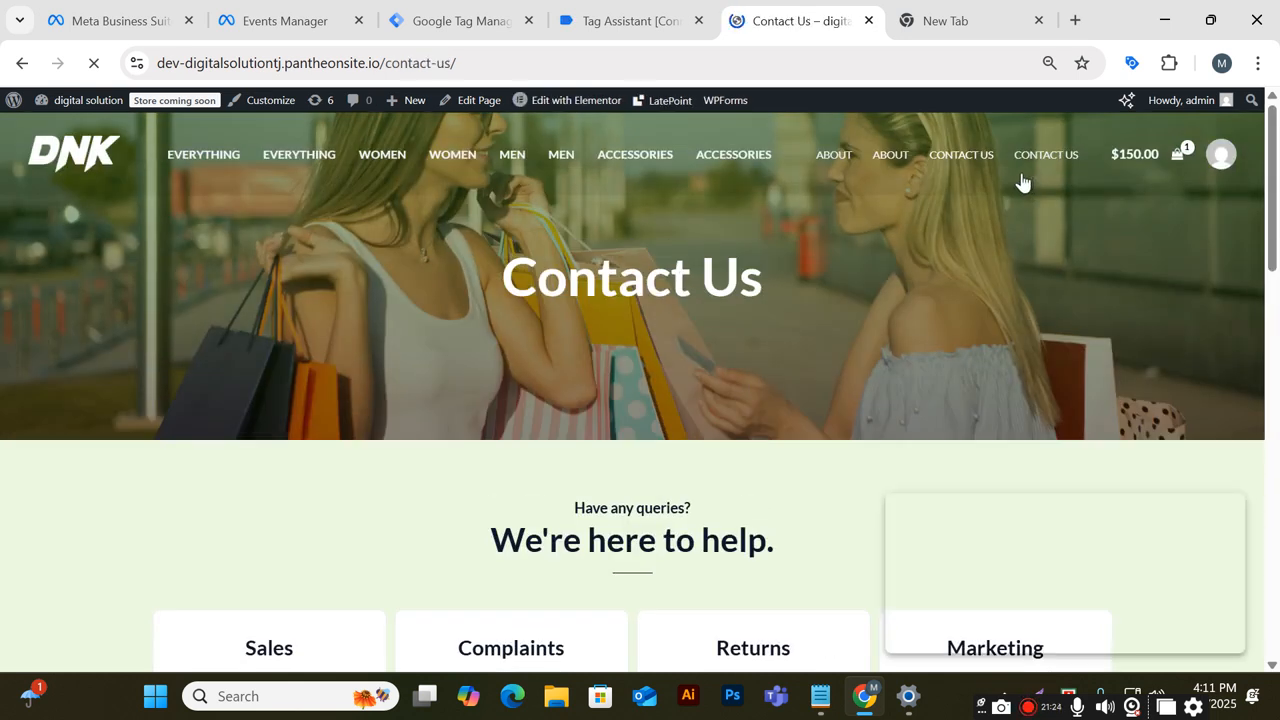
# Open the Accessories category and browse to the Anchor Bracelet product page
pyautogui.click(662, 156)
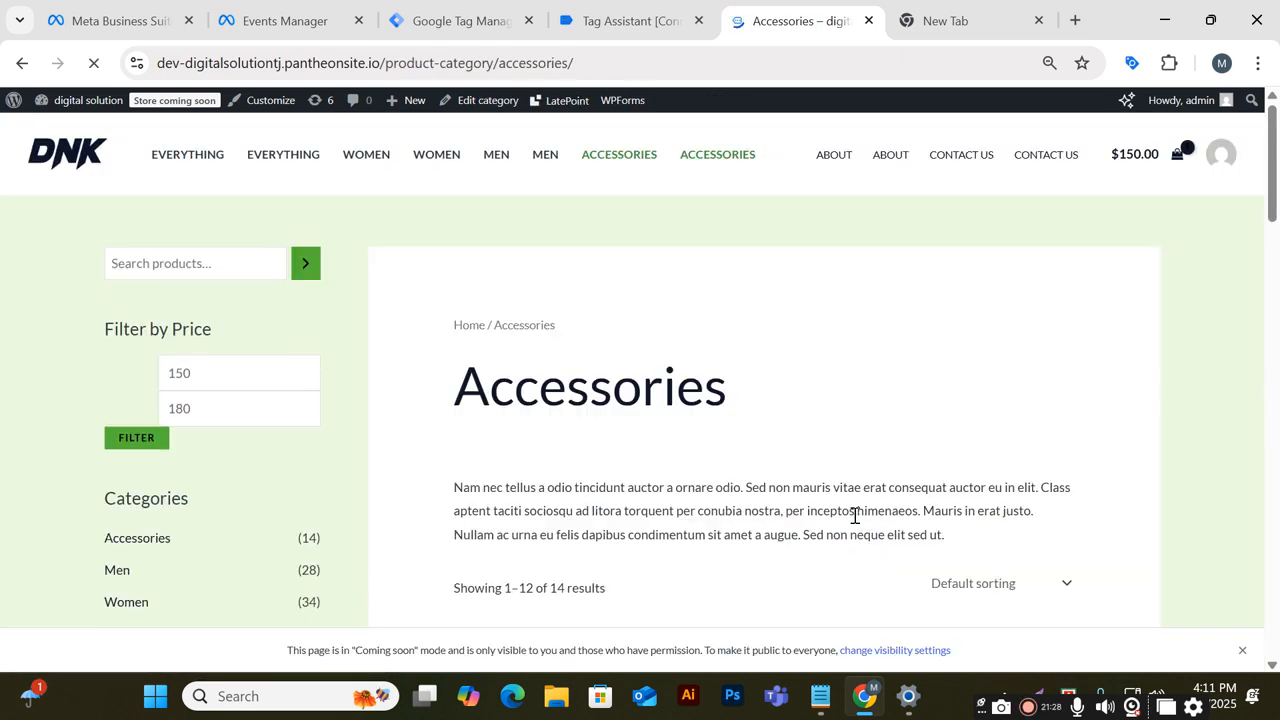
pyautogui.scroll(-5, 417, 440)
pyautogui.scroll(1, 869, 386)
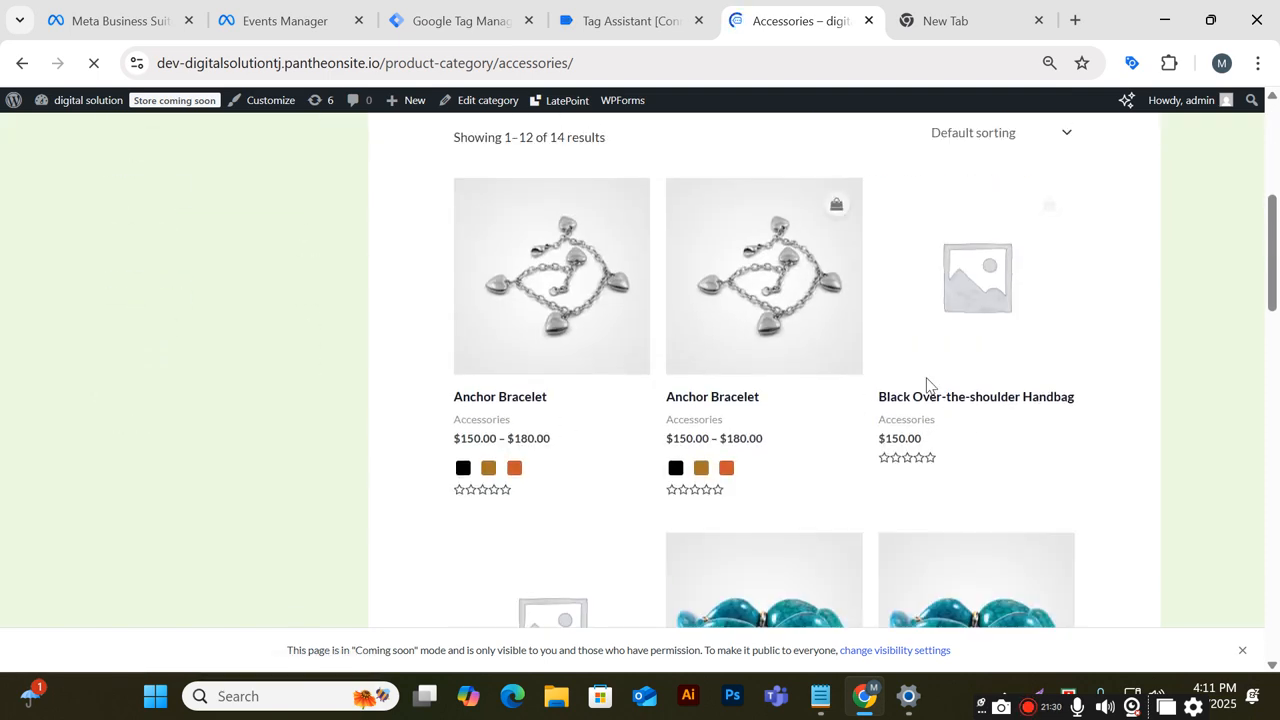
pyautogui.scroll(-2, 775, 417)
pyautogui.scroll(2, 680, 435)
pyautogui.scroll(3, 650, 432)
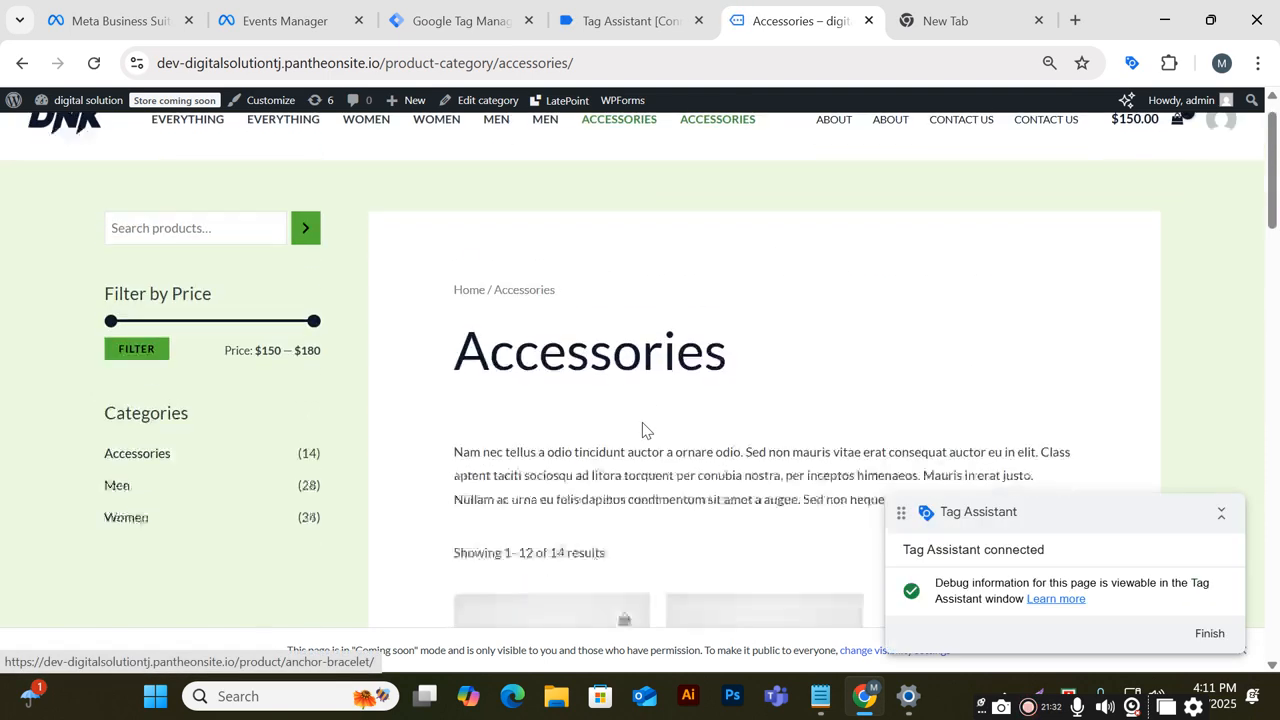
pyautogui.scroll(-7, 664, 431)
pyautogui.scroll(-6, 666, 434)
pyautogui.scroll(10, 680, 438)
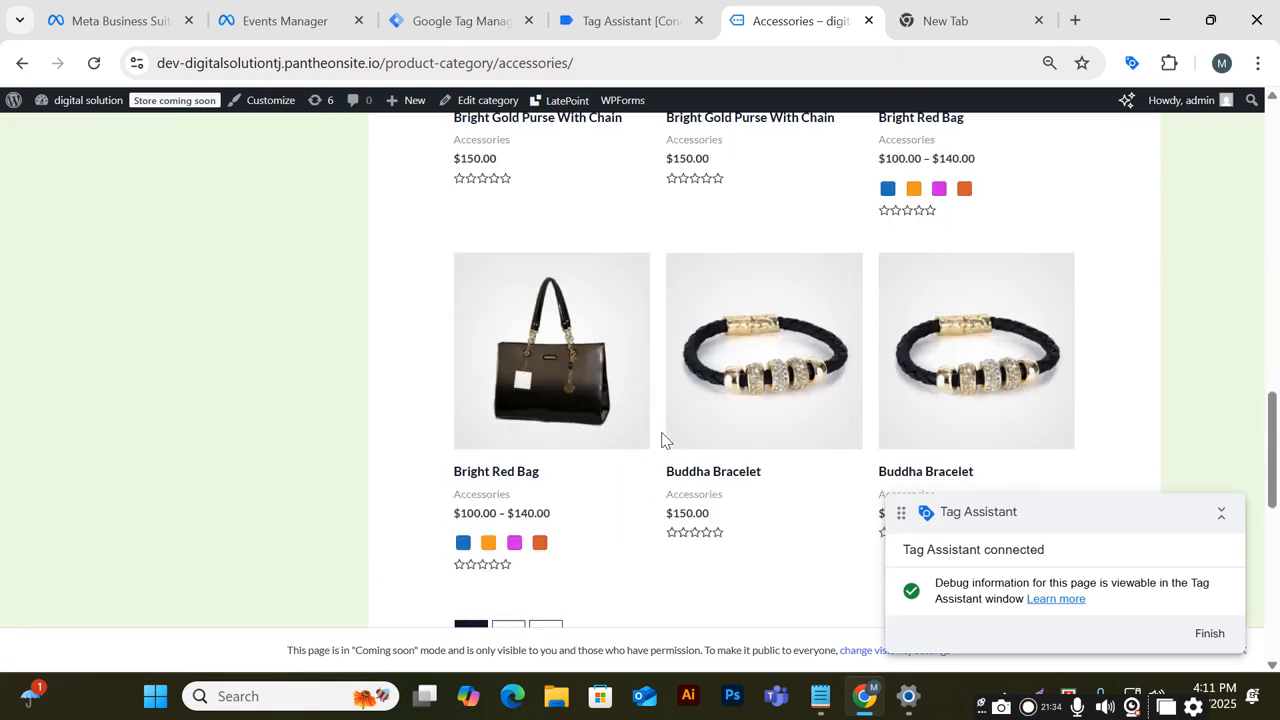
pyautogui.click(724, 452)
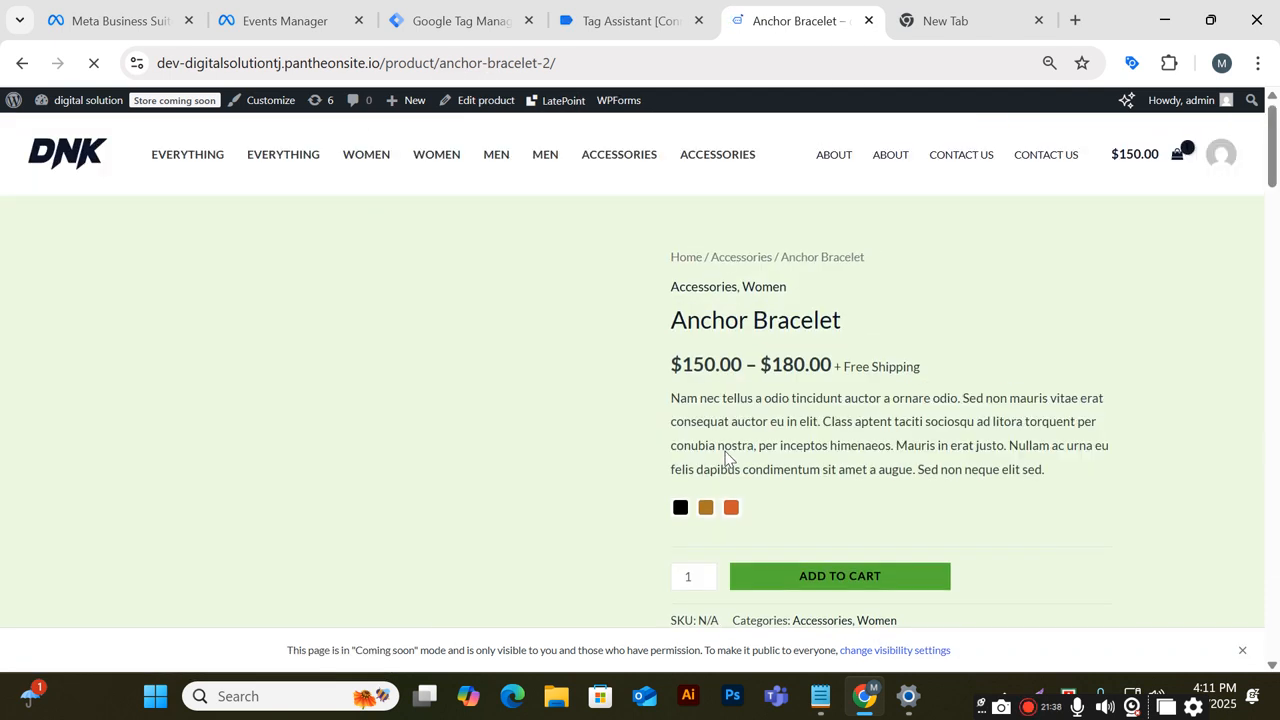
pyautogui.scroll(-3, 723, 449)
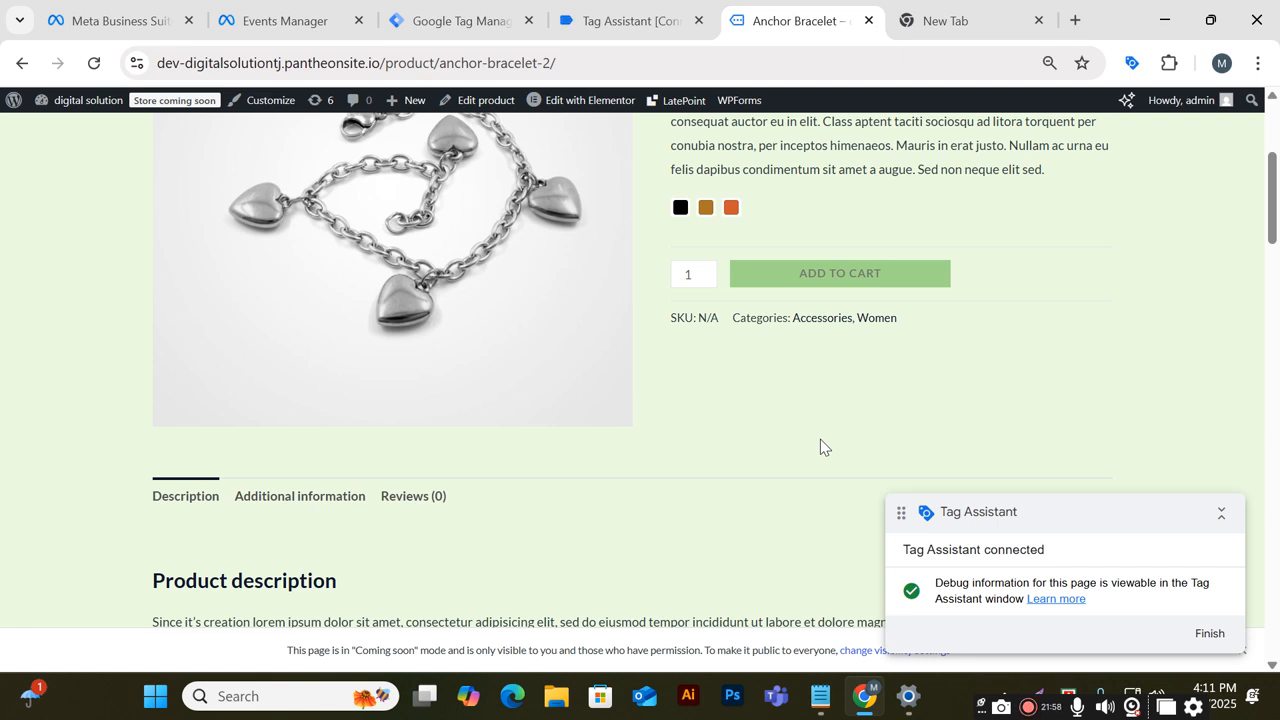
pyautogui.scroll(3, 468, 333)
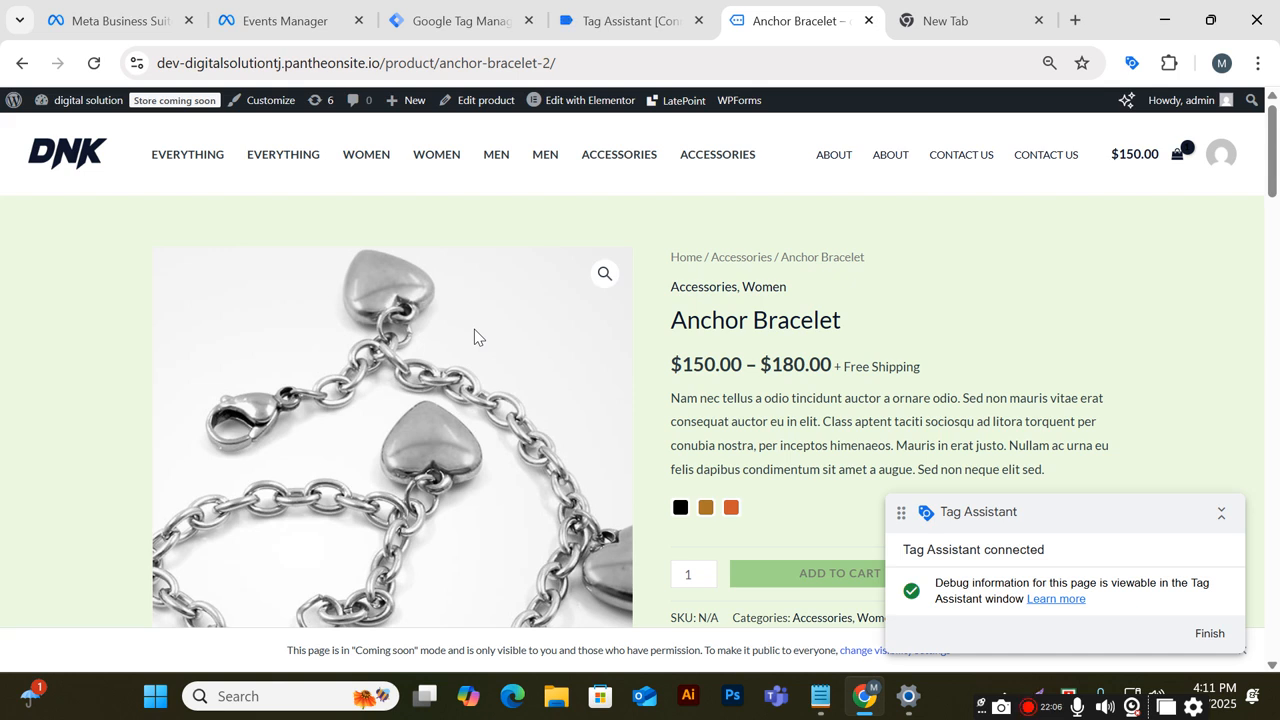
# Try to add the Anchor Bracelet to the cart, dismissing the product-options alert, and open the cart panel
pyautogui.click(812, 570)
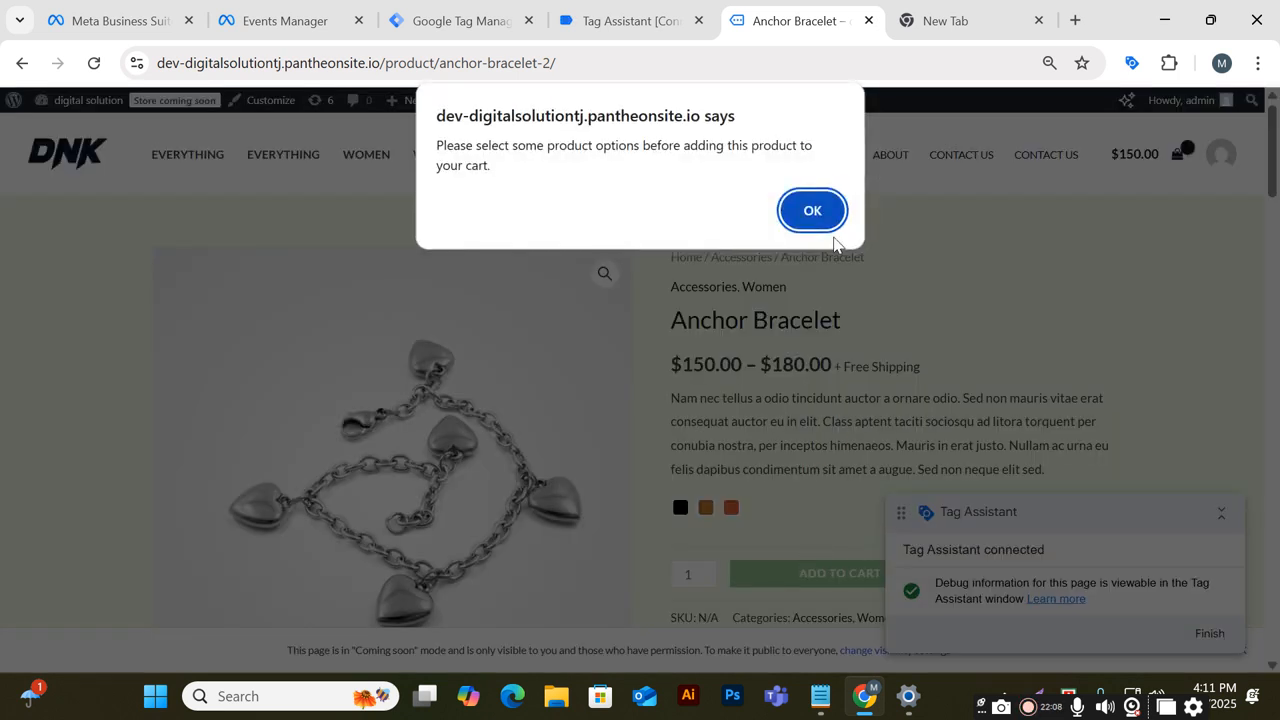
pyautogui.click(830, 222)
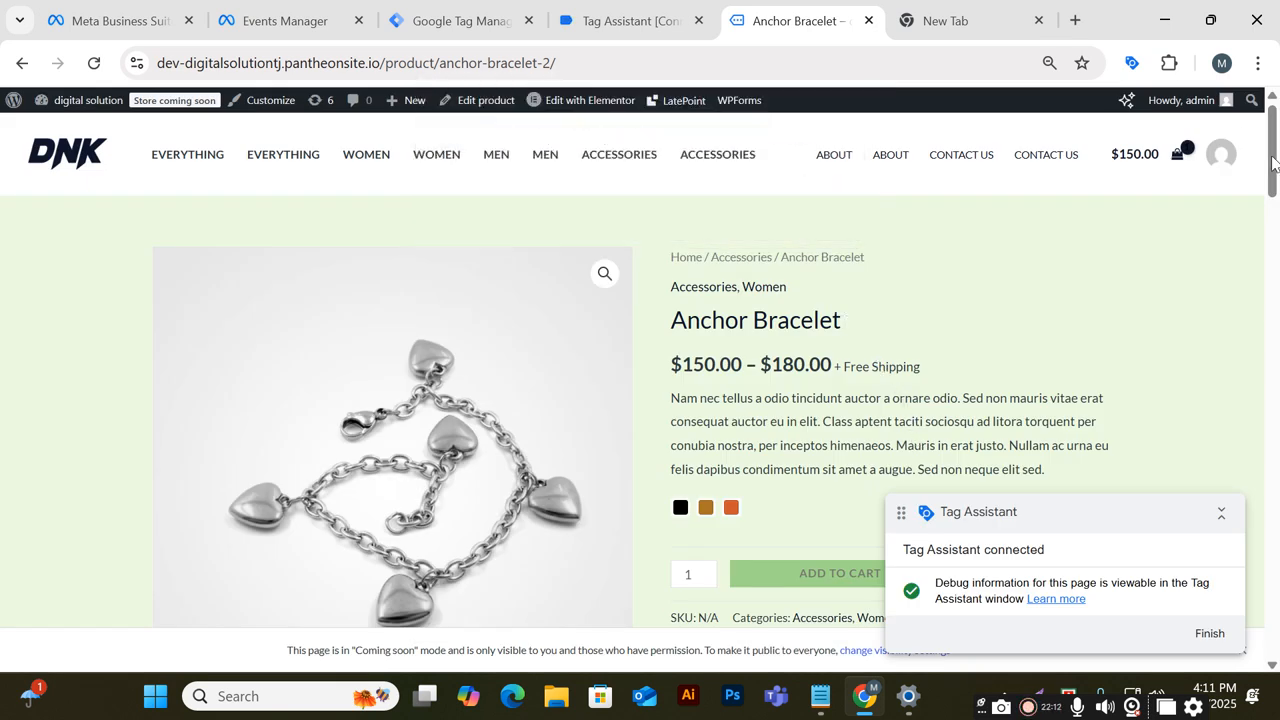
pyautogui.click(1178, 153)
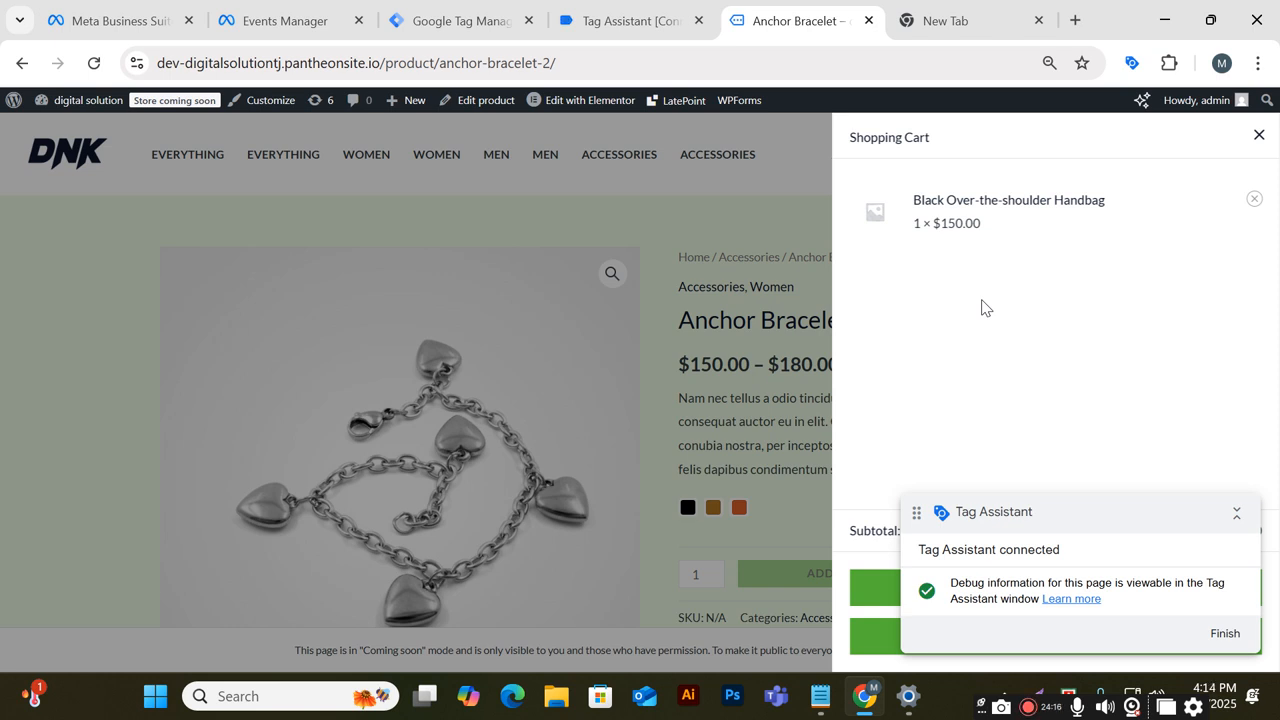
# Open facebook.com in the new tab and move that tab to the first position
pyautogui.click(1013, 10)
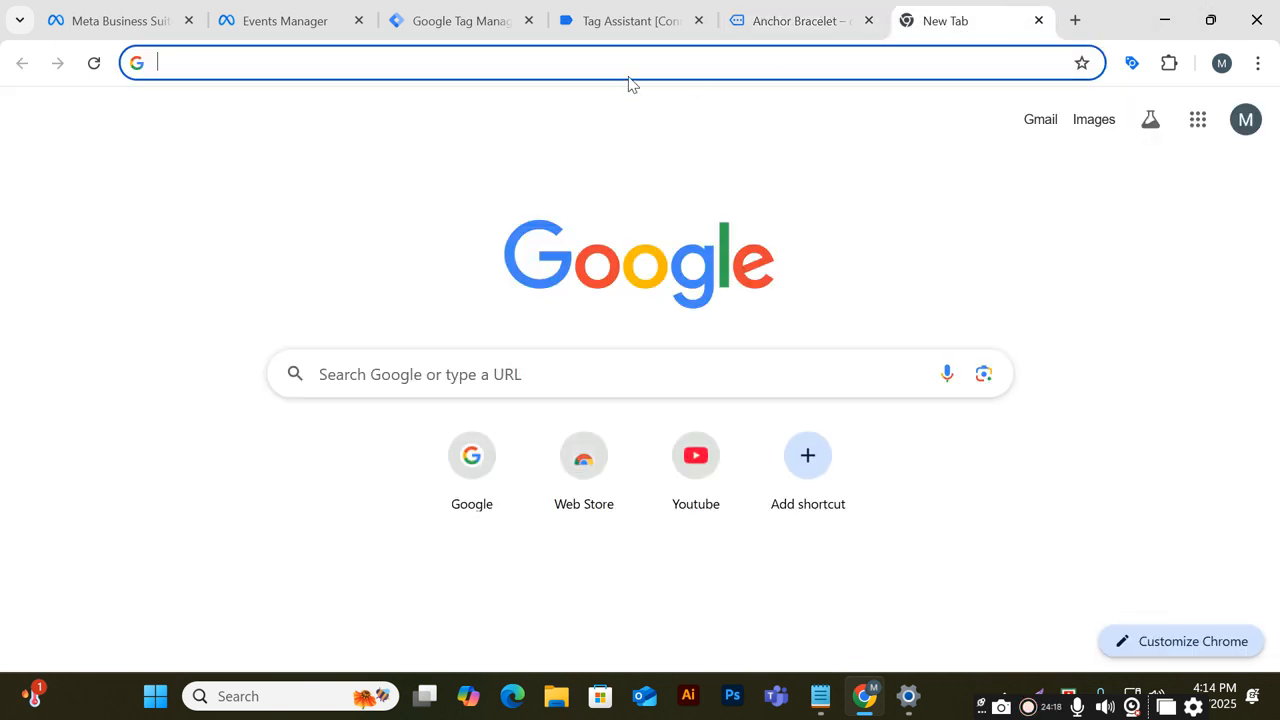
pyautogui.write('facebook')
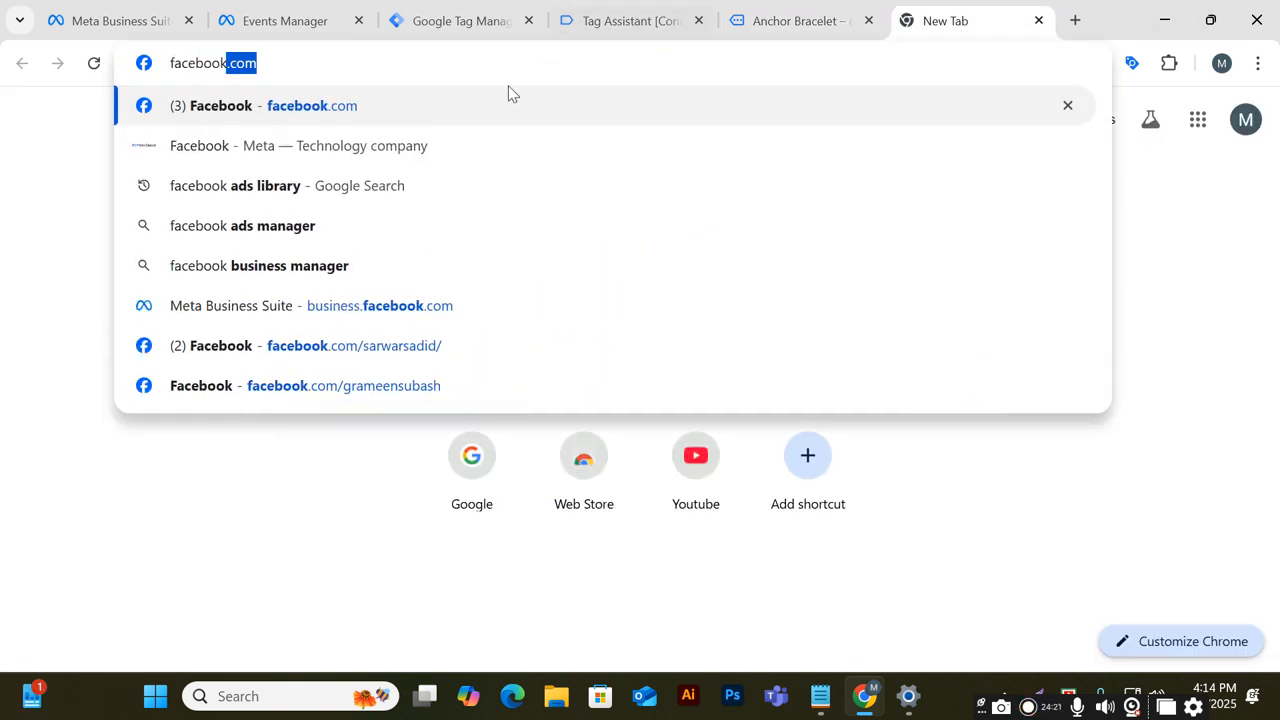
pyautogui.press('Return')
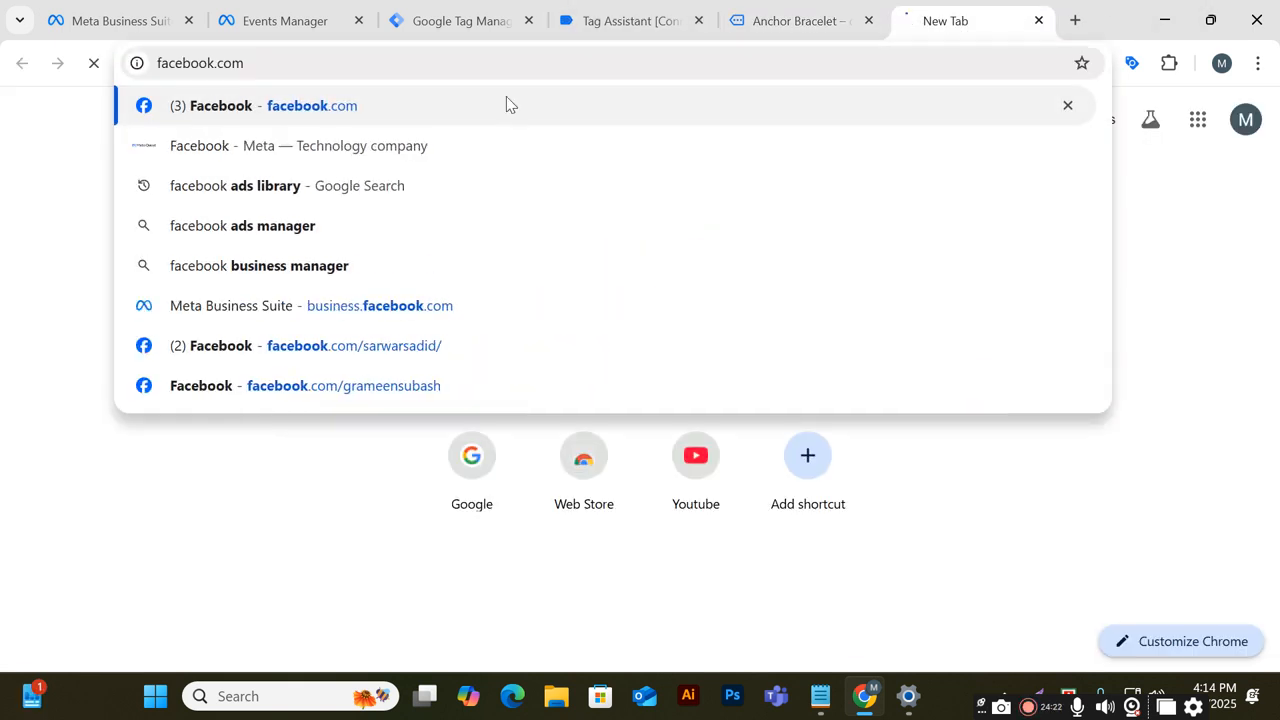
pyautogui.moveTo(930, 12); pyautogui.dragTo(80, 14)
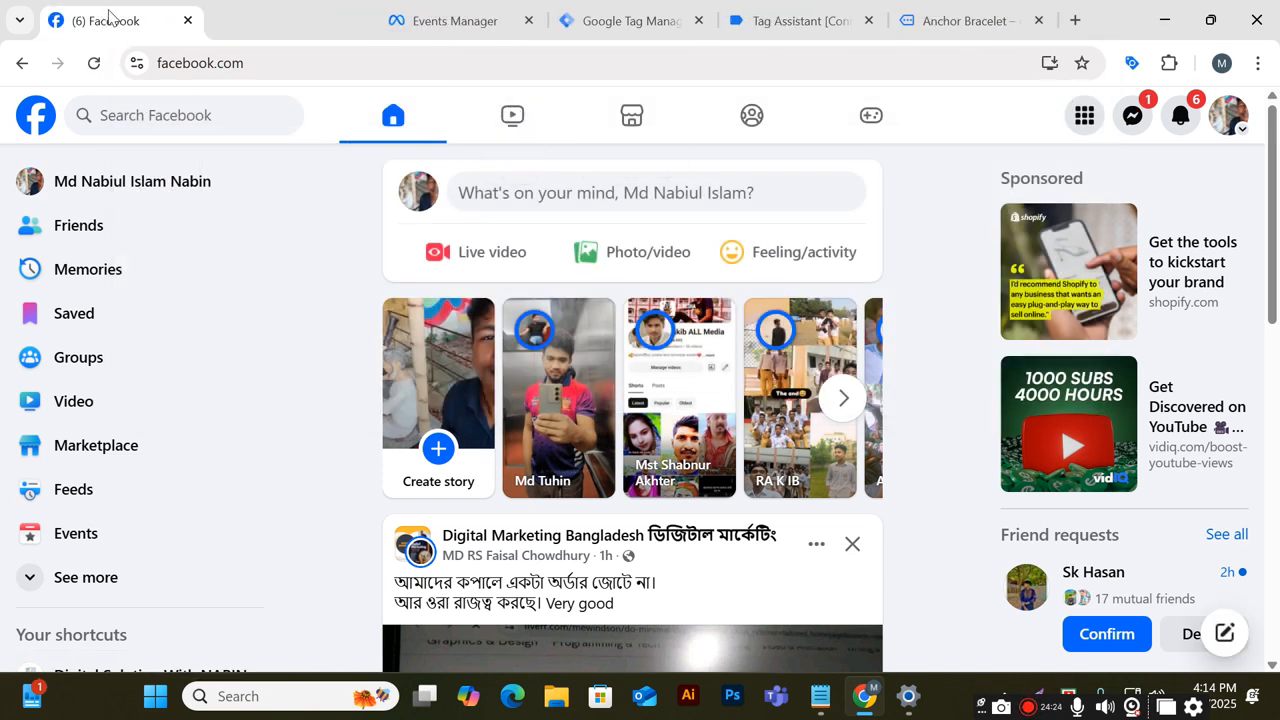
# Open the FB - Pixel - CAPI - Web - SS- Tracking document from a Messenger chat link and close the Facebook tab
pyautogui.click(1132, 117)
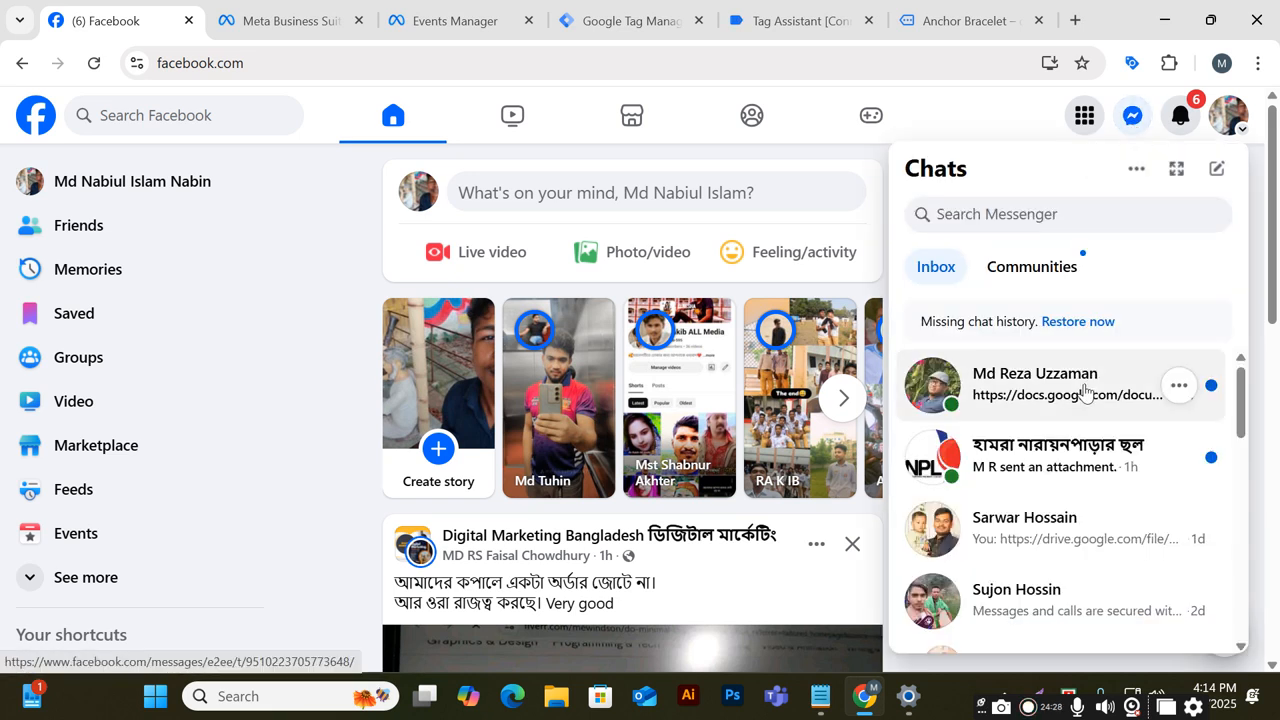
pyautogui.click(945, 382)
pyautogui.click(1003, 532)
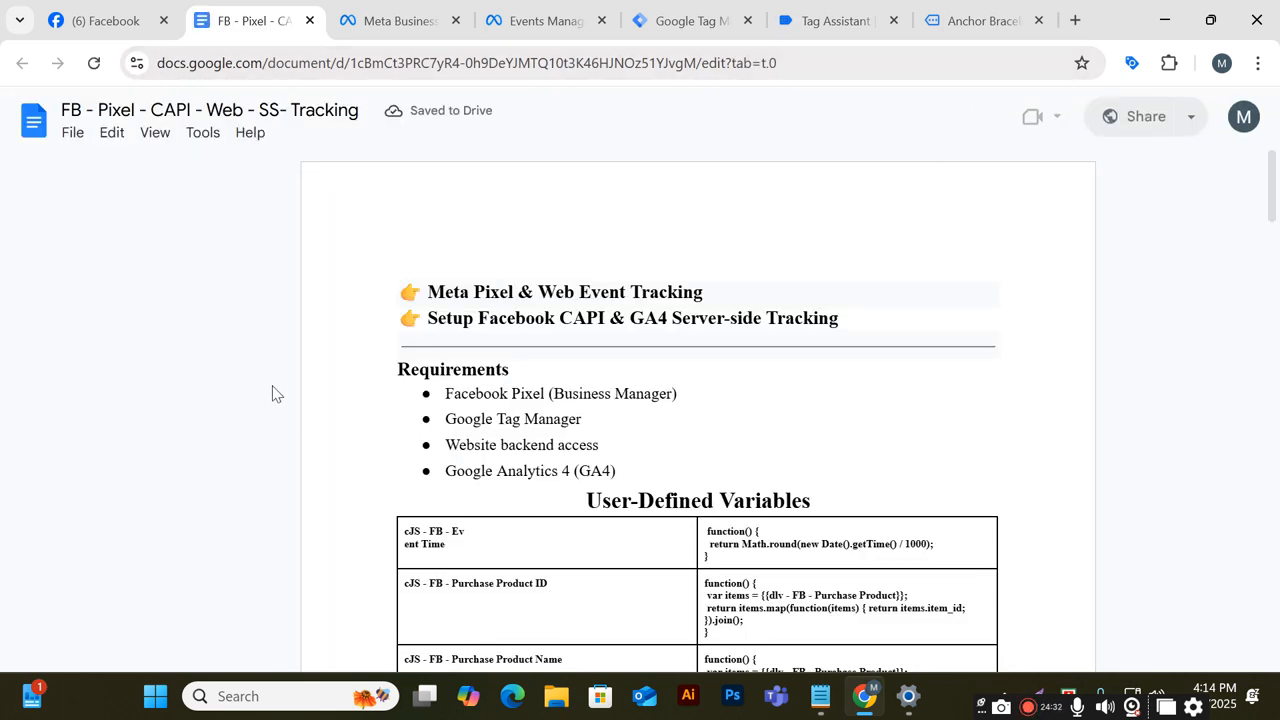
pyautogui.click(164, 21)
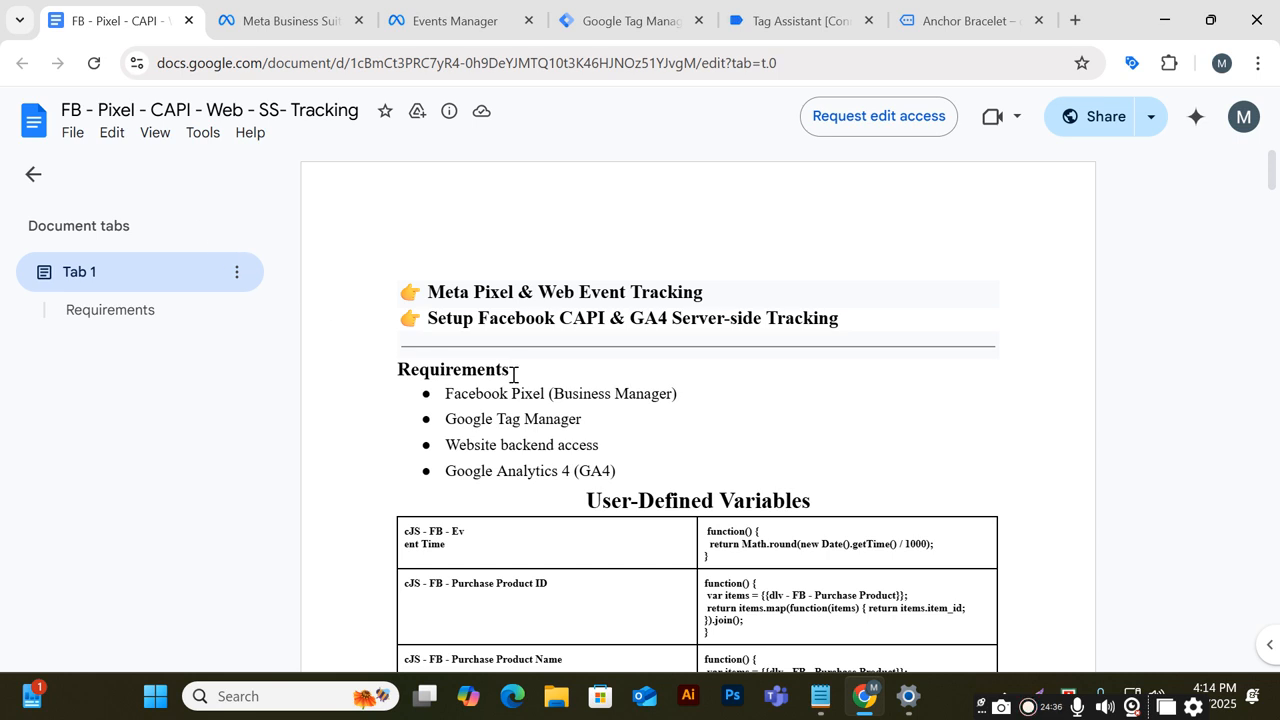
# Review the tracking document's Requirements section and the Day-43 notes file
pyautogui.scroll(-3, 513, 375)
pyautogui.scroll(2, 513, 375)
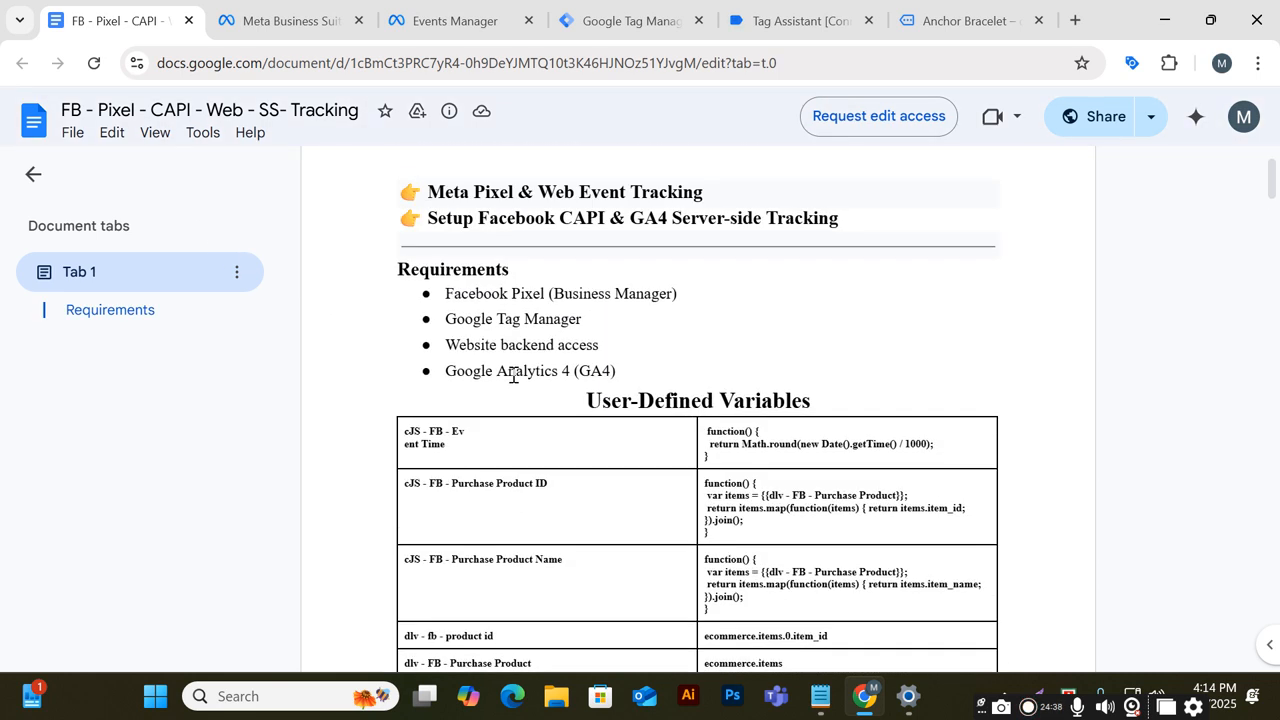
pyautogui.moveTo(447, 293); pyautogui.dragTo(409, 320)
pyautogui.click(684, 284)
pyautogui.moveTo(620, 346); pyautogui.dragTo(403, 343)
pyautogui.moveTo(660, 371); pyautogui.dragTo(380, 271)
pyautogui.scroll(-2, 457, 417)
pyautogui.scroll(1, 575, 563)
pyautogui.scroll(1, 575, 563)
pyautogui.click(678, 370)
pyautogui.click(834, 708)
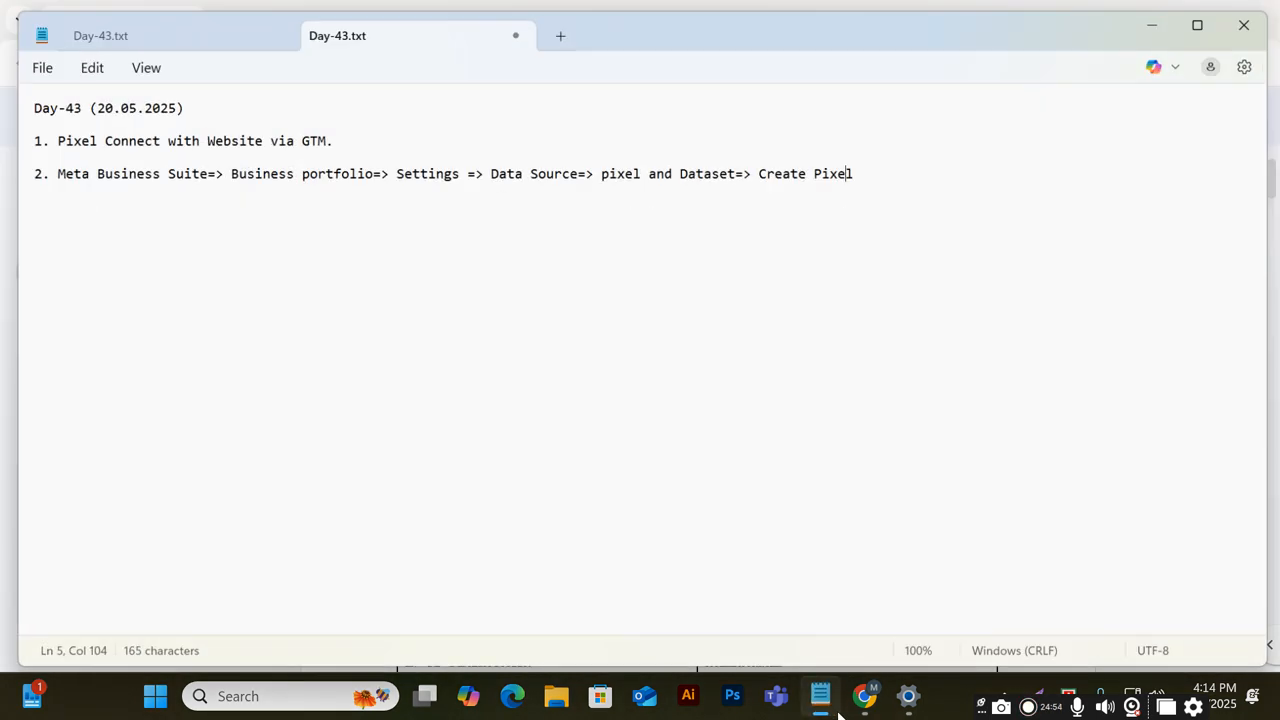
pyautogui.click(834, 708)
# Return to Tag Manager and view the tag templates, then the tags list
pyautogui.click(607, 8)
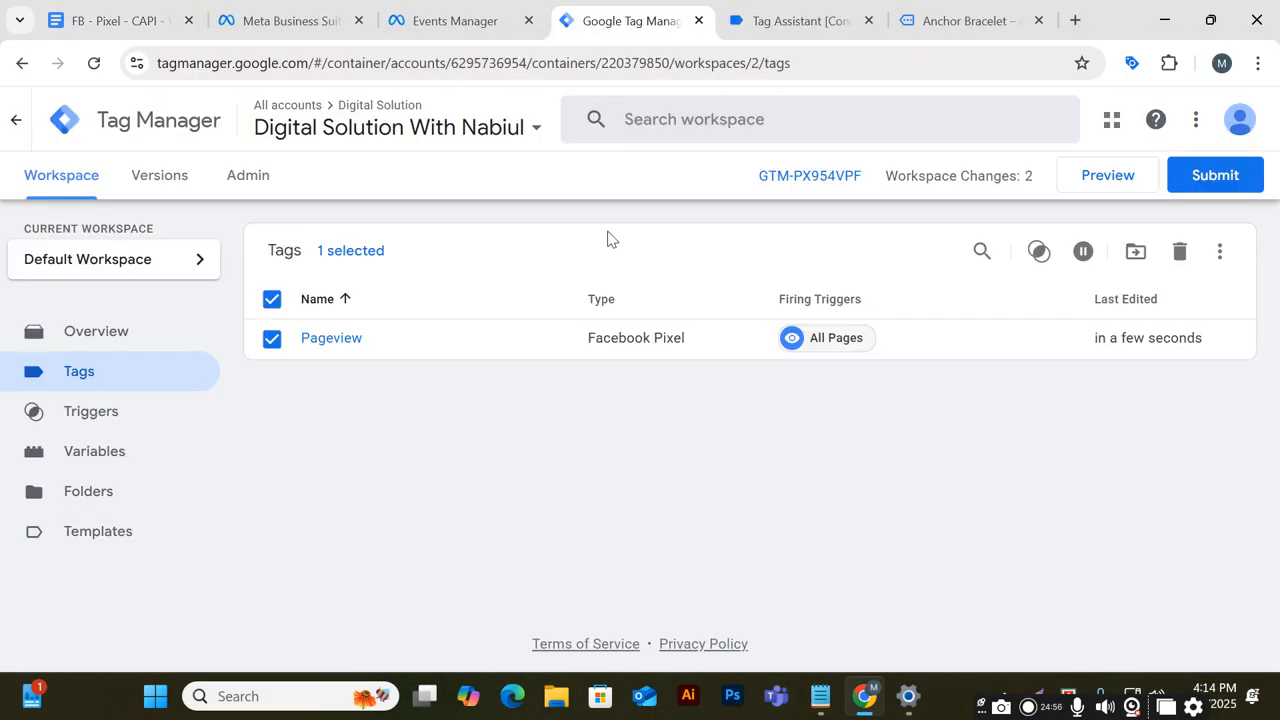
pyautogui.click(99, 531)
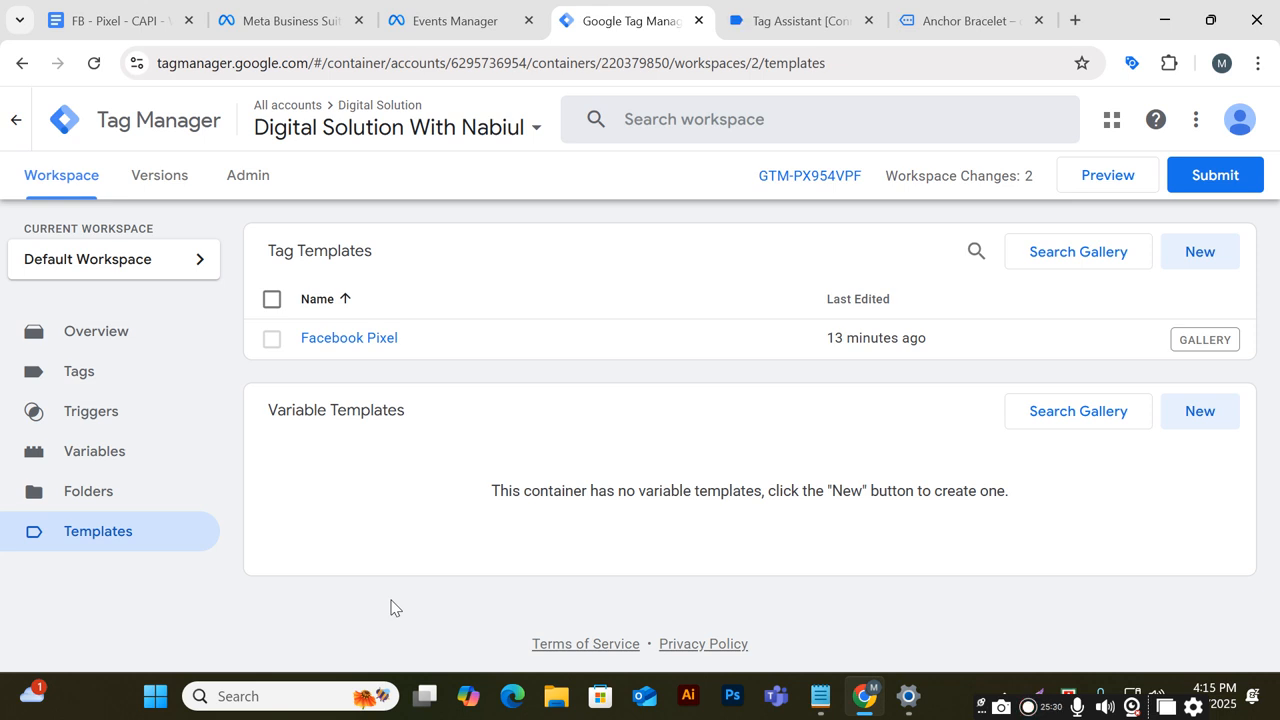
pyautogui.click(82, 371)
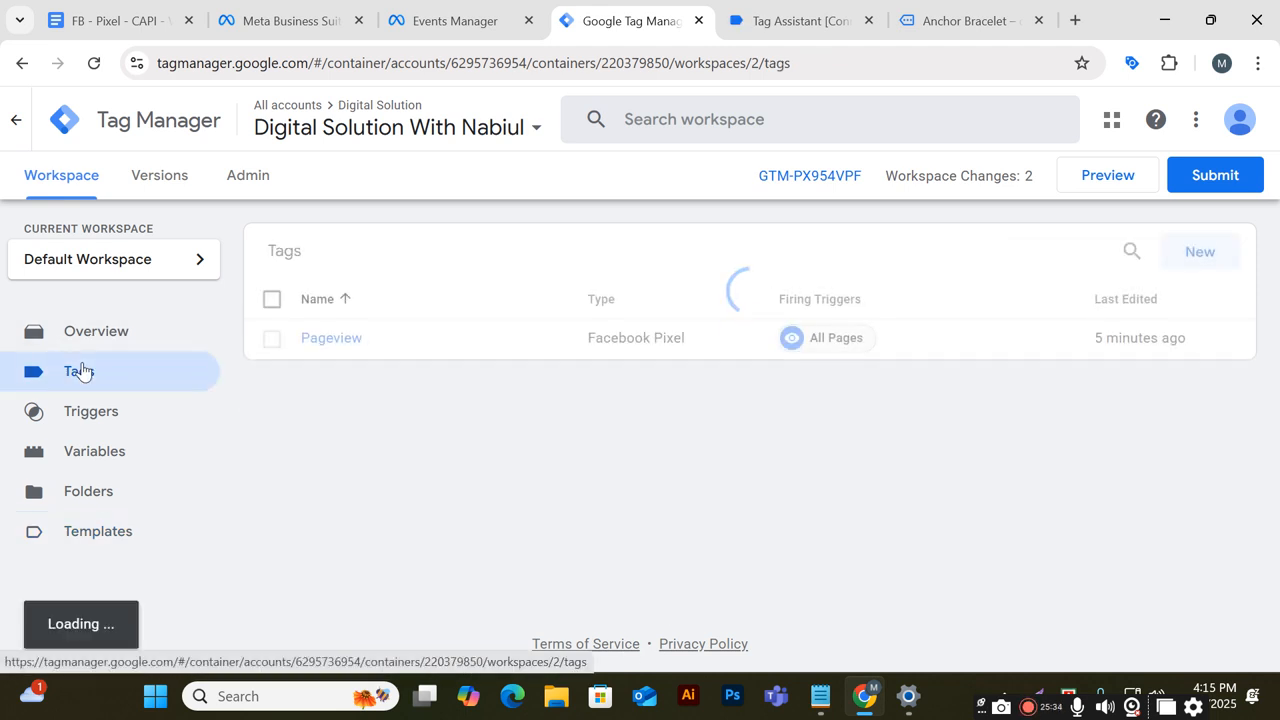
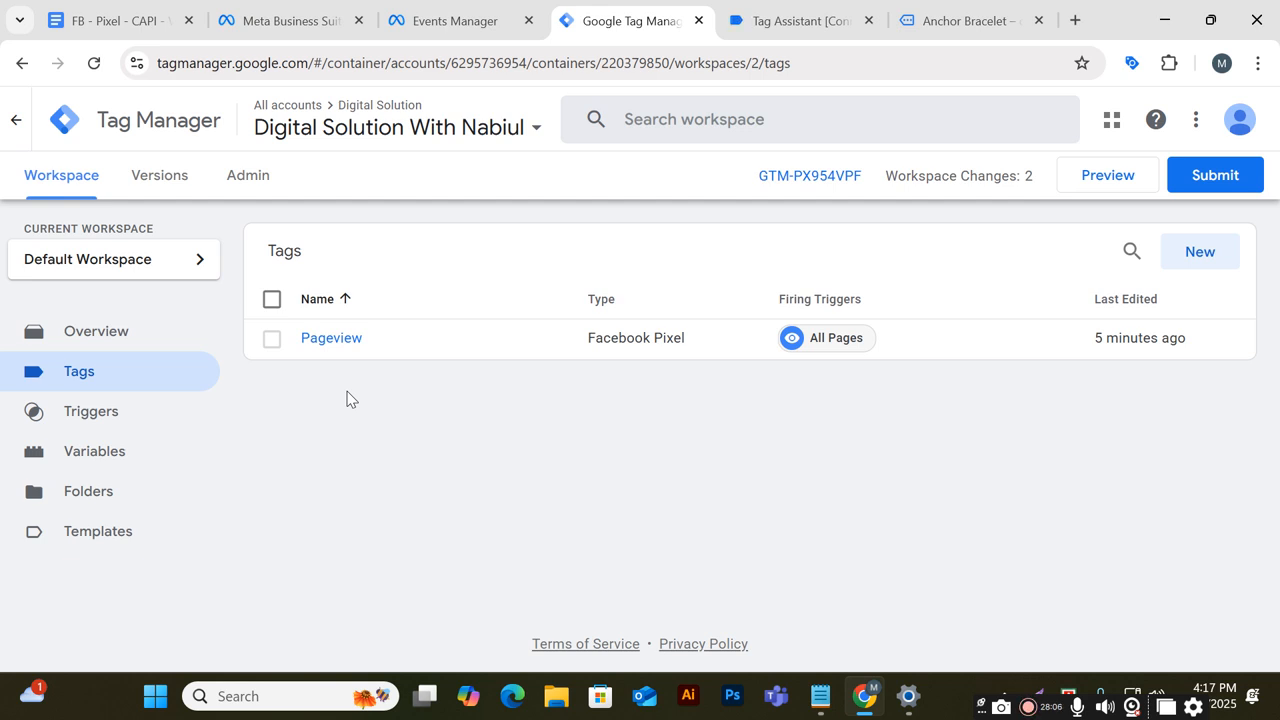
# Switch to the tracking document and review its User-Defined Variables table
pyautogui.click(152, 20)
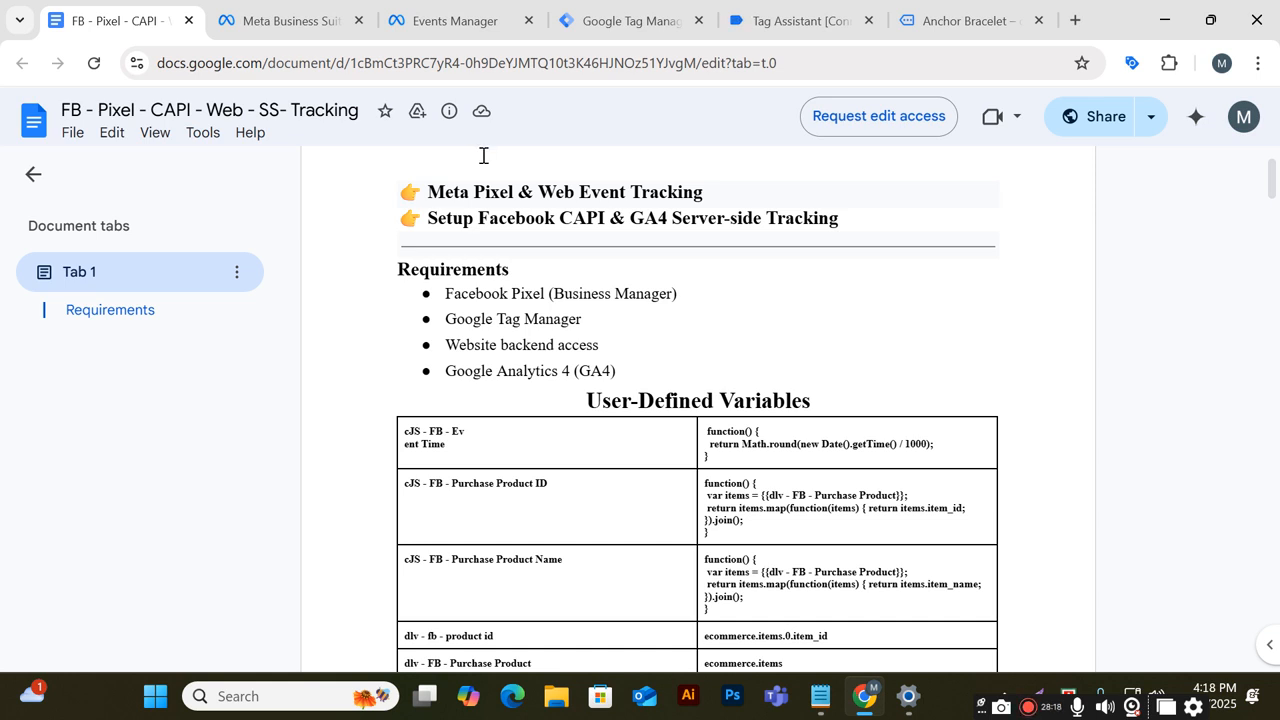
pyautogui.scroll(-2, 826, 603)
pyautogui.moveTo(446, 247); pyautogui.dragTo(410, 242)
pyautogui.click(589, 200)
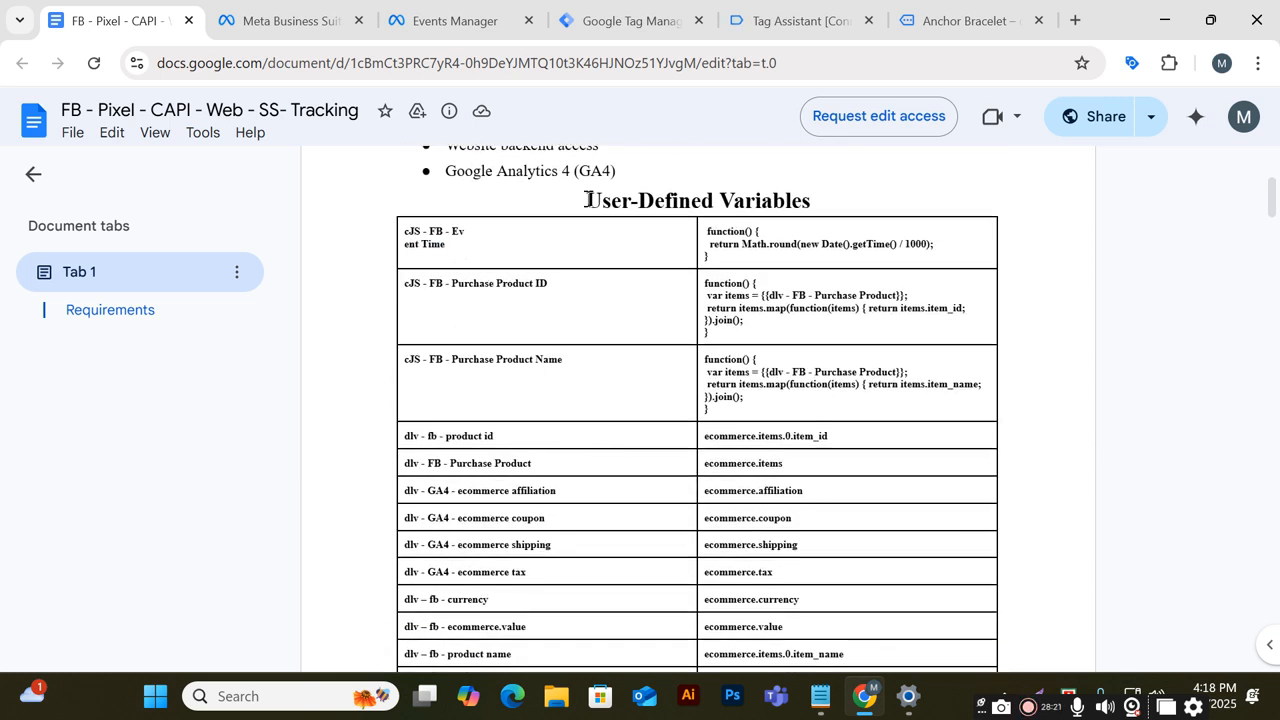
pyautogui.tripleClick(806, 188)
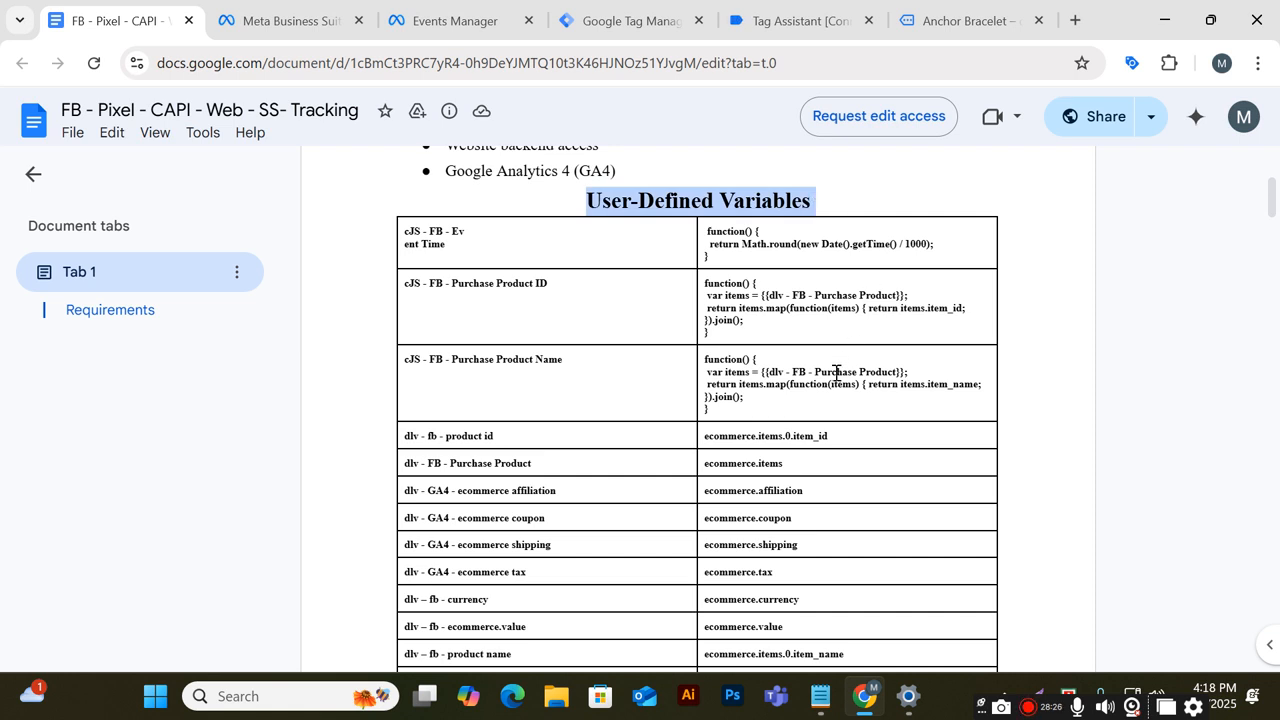
pyautogui.moveTo(446, 248); pyautogui.dragTo(396, 226)
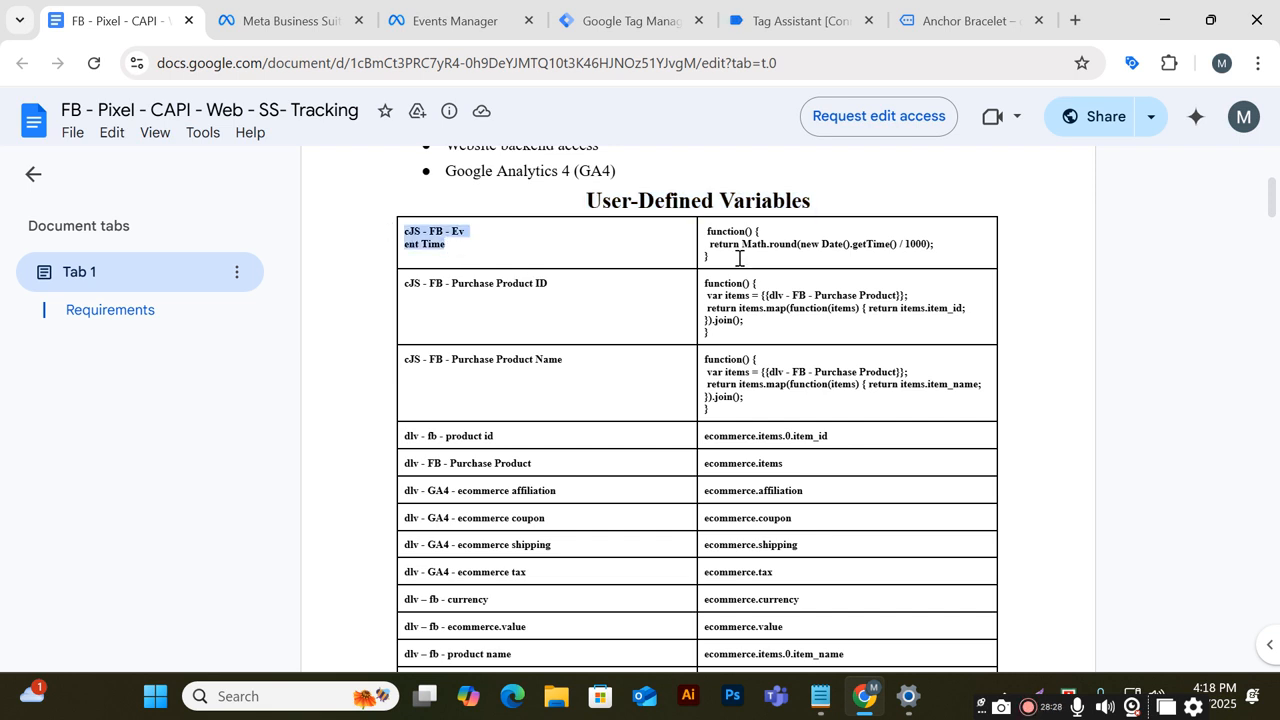
pyautogui.scroll(-15, 756, 425)
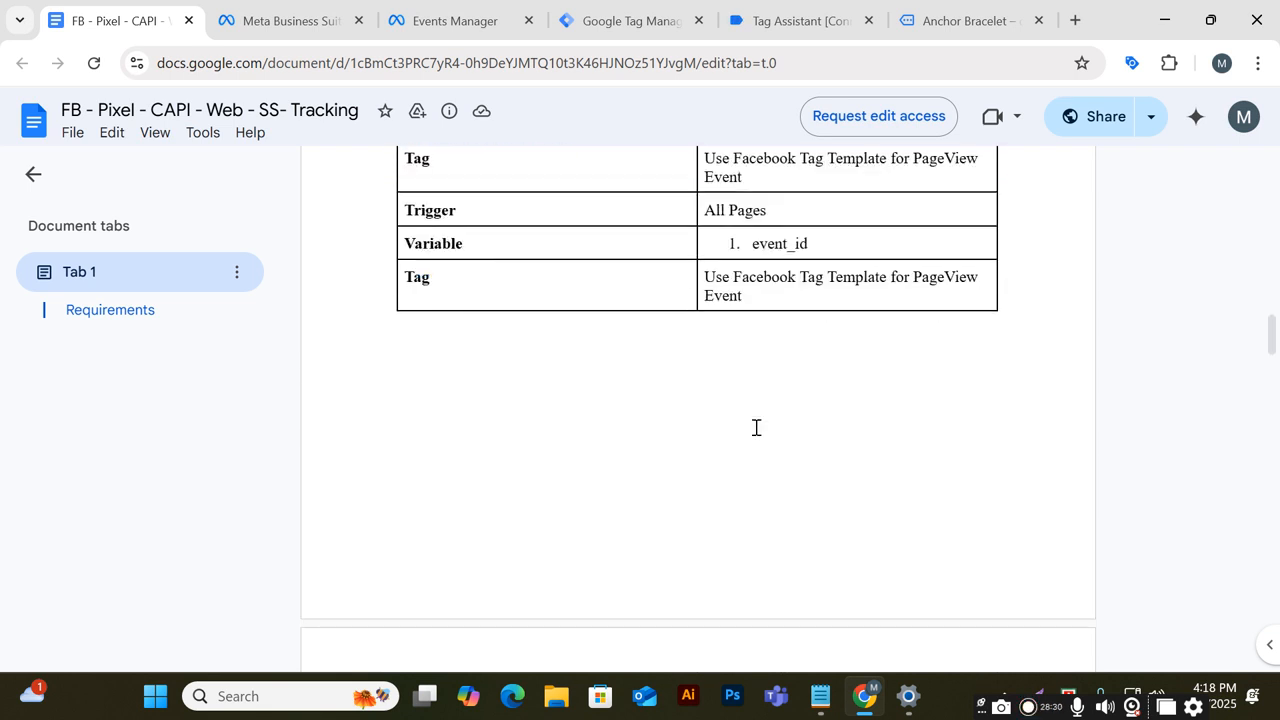
pyautogui.scroll(4, 756, 427)
pyautogui.scroll(4, 606, 371)
pyautogui.scroll(-6, 606, 375)
pyautogui.scroll(3, 608, 378)
pyautogui.scroll(10, 612, 378)
pyautogui.scroll(-2, 612, 380)
pyautogui.scroll(-8, 610, 379)
# Review the Trigger Configuration list and the FB | Page View | Tag configuration table in the document
pyautogui.moveTo(582, 276); pyautogui.dragTo(808, 277)
pyautogui.moveTo(500, 415); pyautogui.dragTo(384, 354)
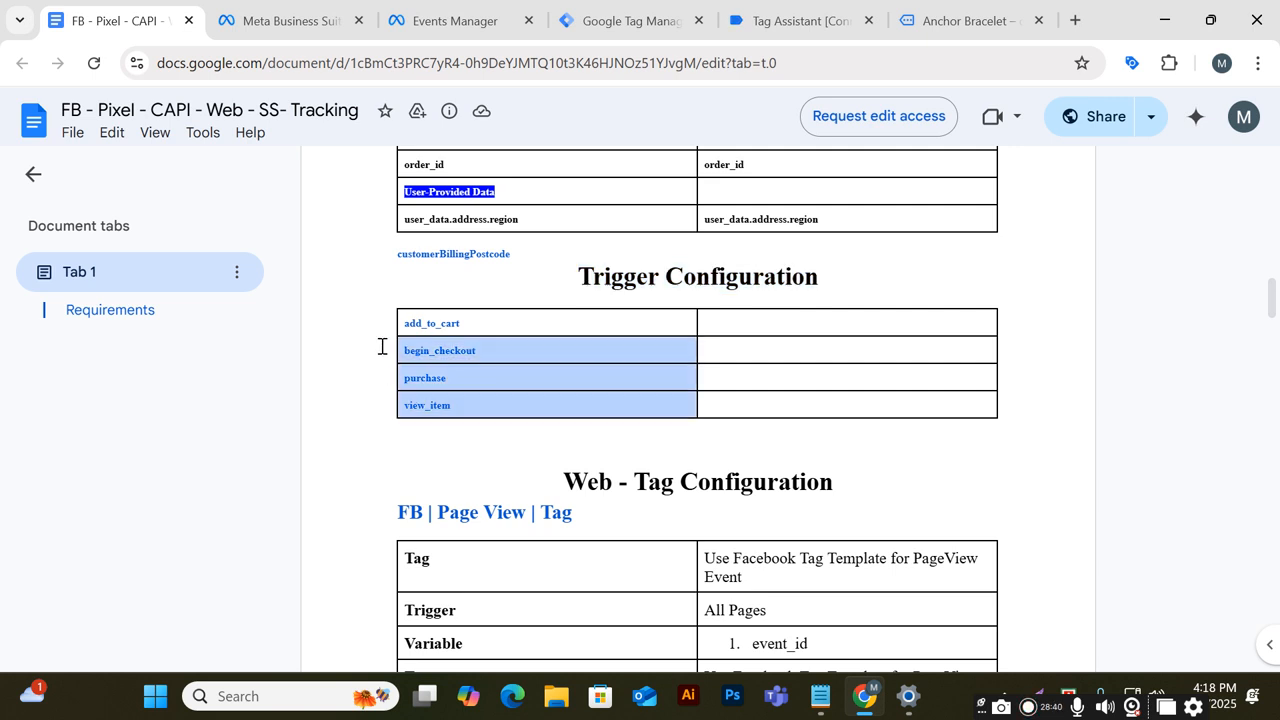
pyautogui.click(499, 318)
pyautogui.moveTo(505, 352); pyautogui.dragTo(400, 353)
pyautogui.moveTo(468, 381); pyautogui.dragTo(369, 380)
pyautogui.moveTo(491, 417); pyautogui.dragTo(346, 402)
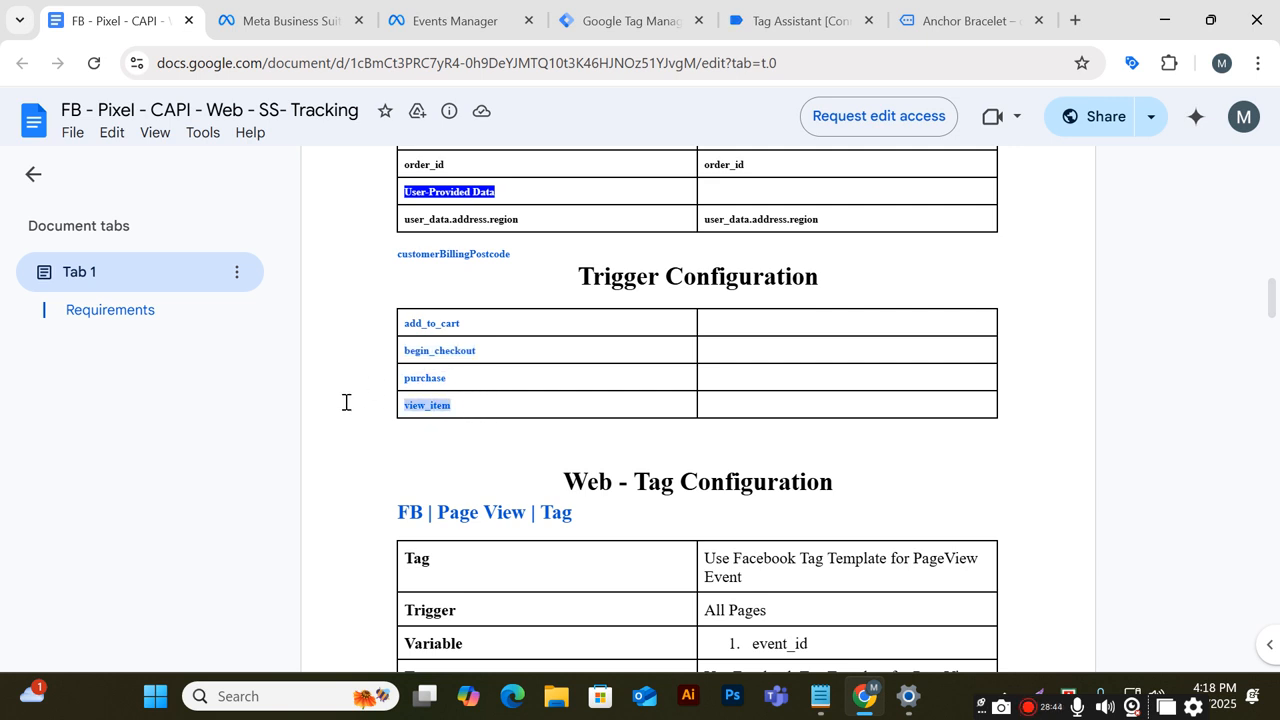
pyautogui.scroll(-2, 417, 420)
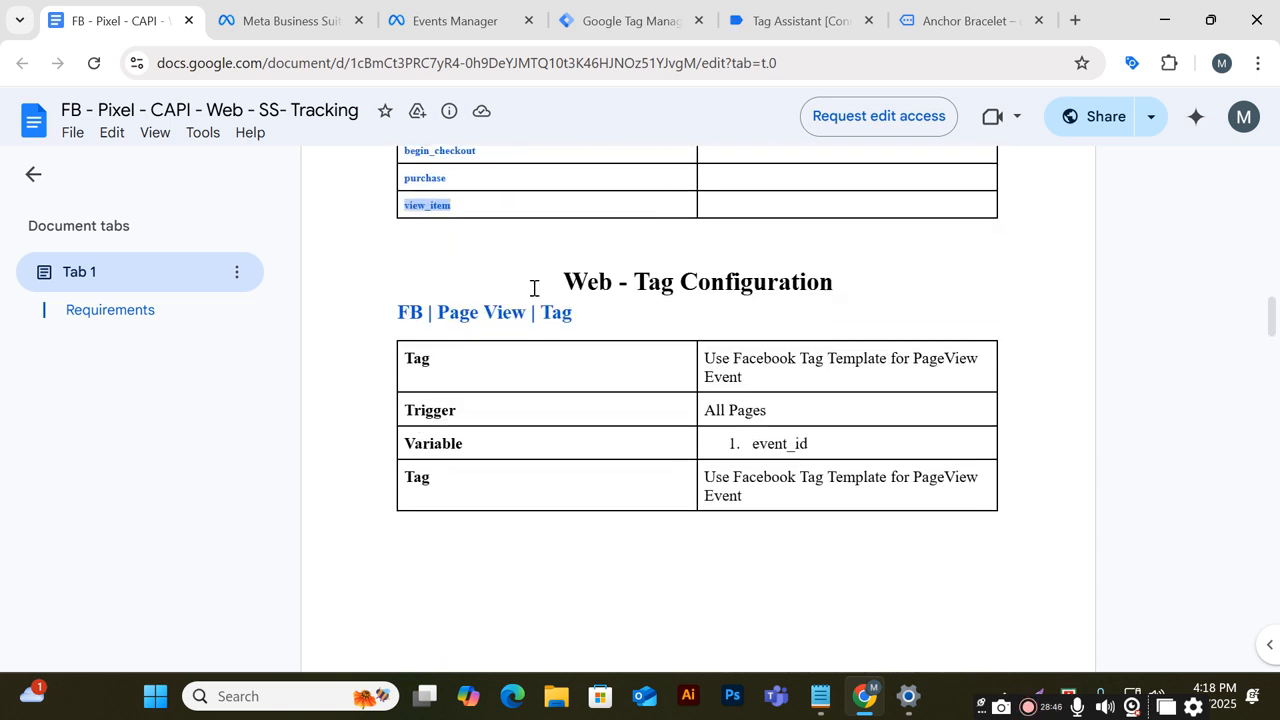
pyautogui.moveTo(534, 288); pyautogui.dragTo(794, 274)
pyautogui.click(917, 263)
pyautogui.moveTo(406, 316); pyautogui.dragTo(600, 306)
pyautogui.click(600, 306)
pyautogui.moveTo(578, 309); pyautogui.dragTo(404, 324)
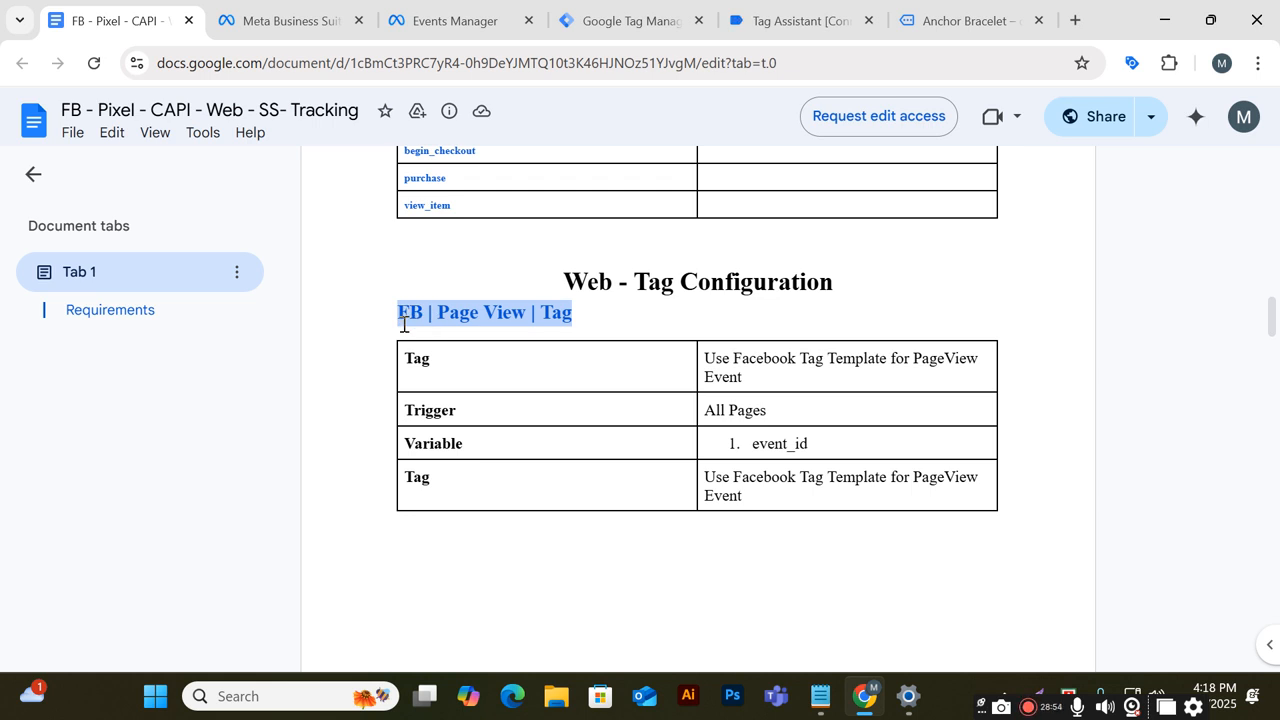
pyautogui.click(516, 374)
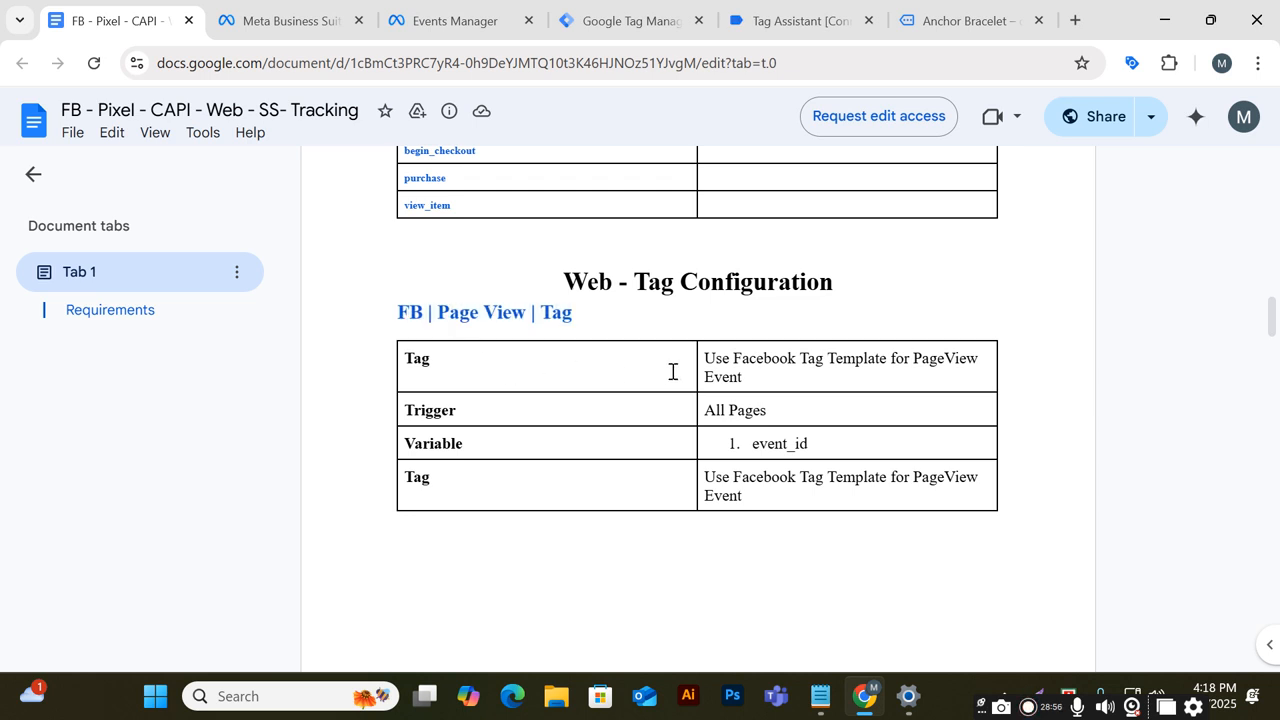
pyautogui.moveTo(748, 375); pyautogui.dragTo(698, 357)
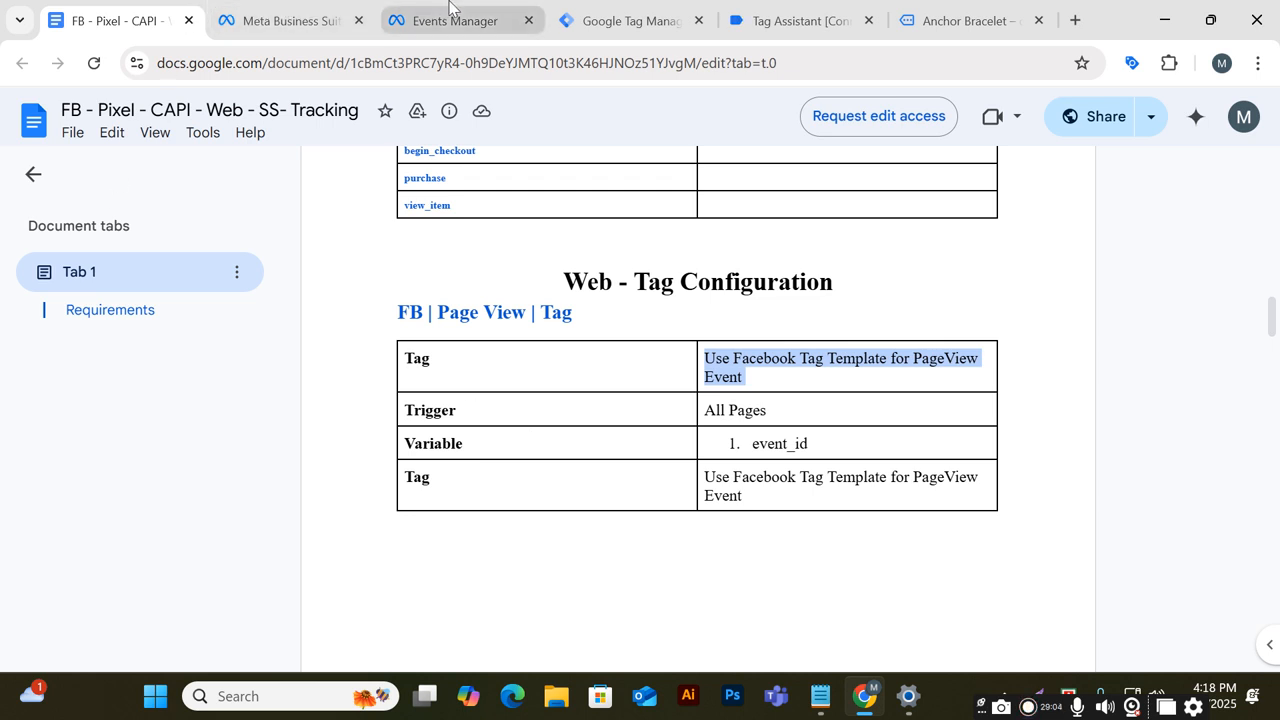
# Compare the PageView tag's Tag, Trigger and Variable rows with the Pageview tag listed in Tag Manager
pyautogui.click(621, 18)
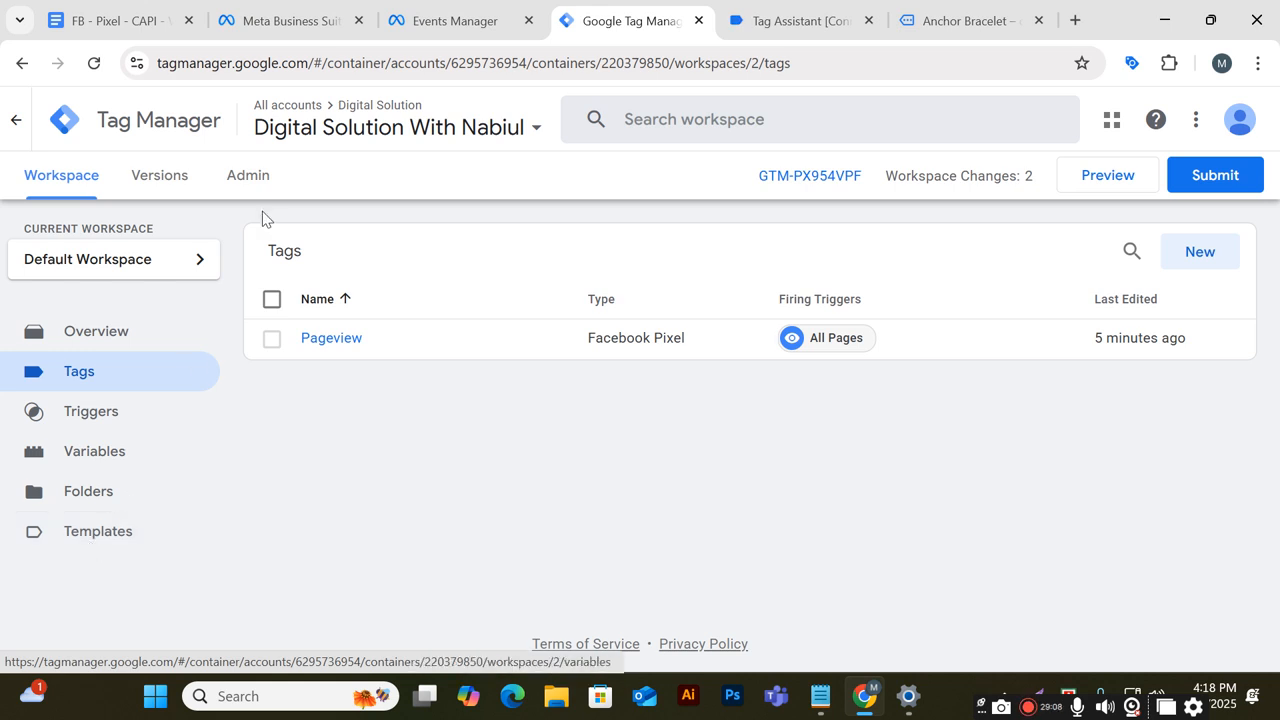
pyautogui.click(137, 10)
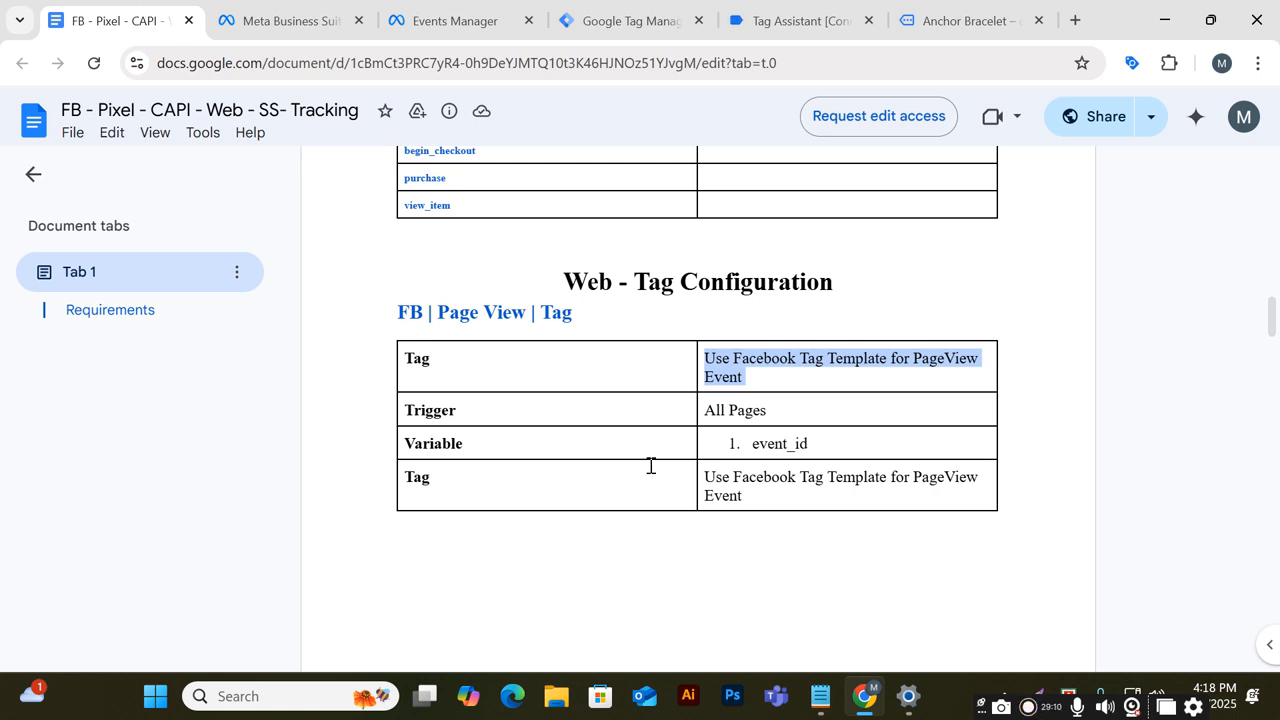
pyautogui.scroll(-1, 651, 466)
pyautogui.click(762, 311)
pyautogui.moveTo(762, 311); pyautogui.dragTo(673, 305)
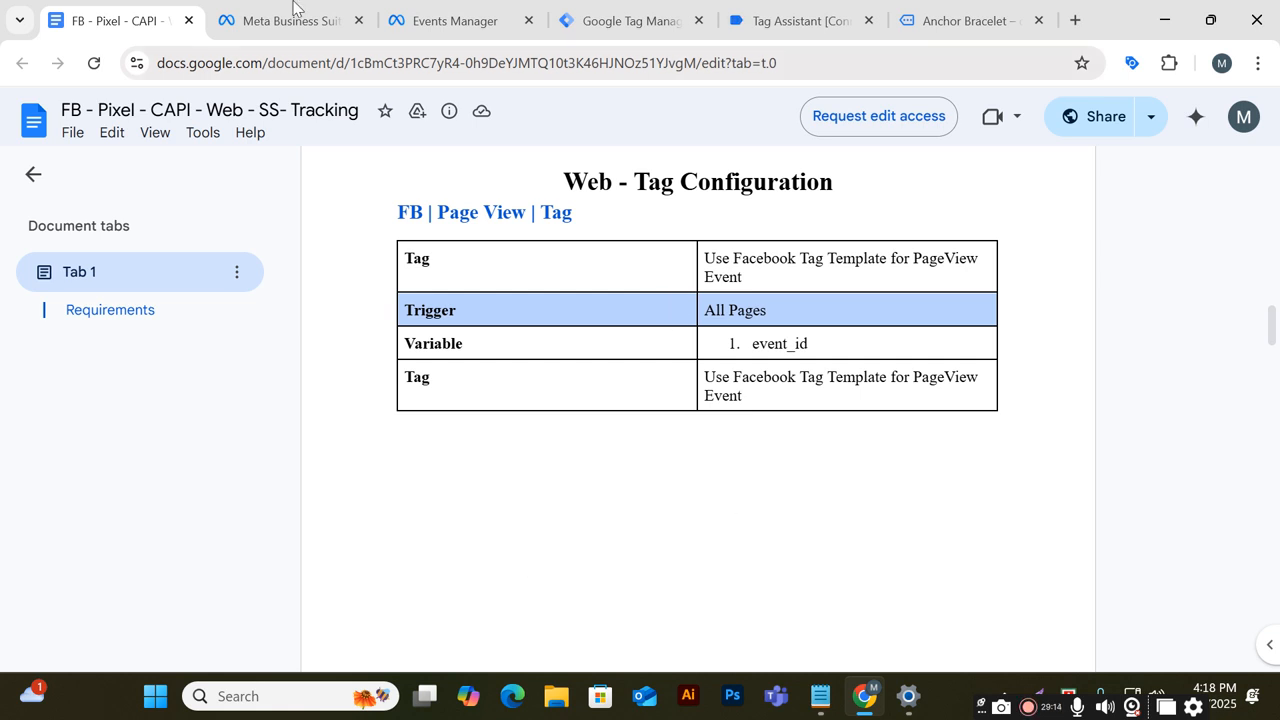
pyautogui.click(636, 16)
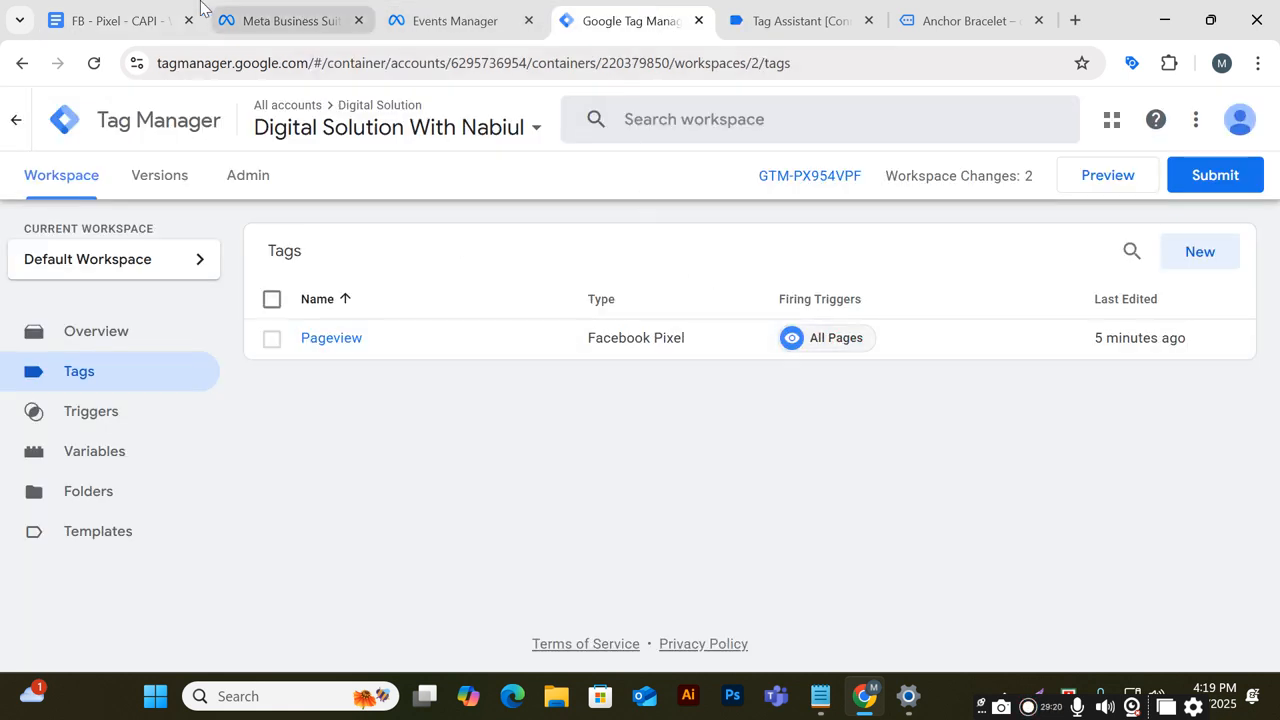
pyautogui.click(115, 17)
pyautogui.click(774, 310)
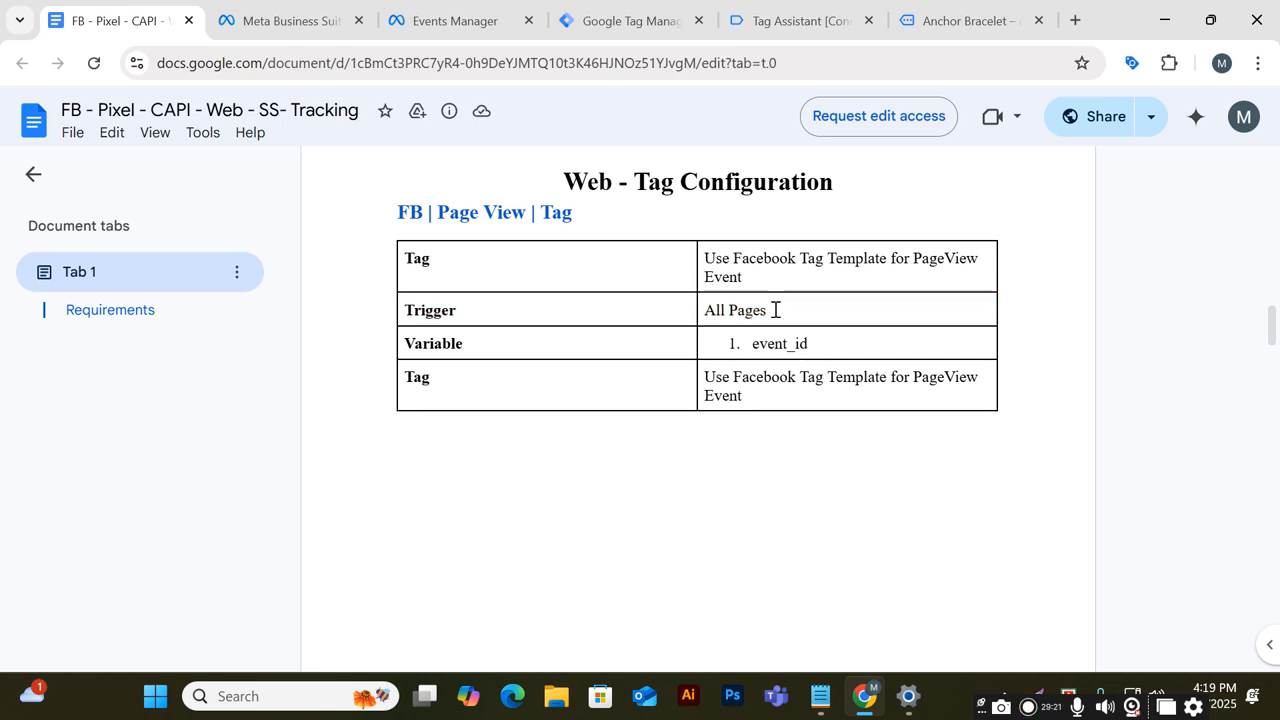
pyautogui.tripleClick(429, 257)
pyautogui.click(461, 255)
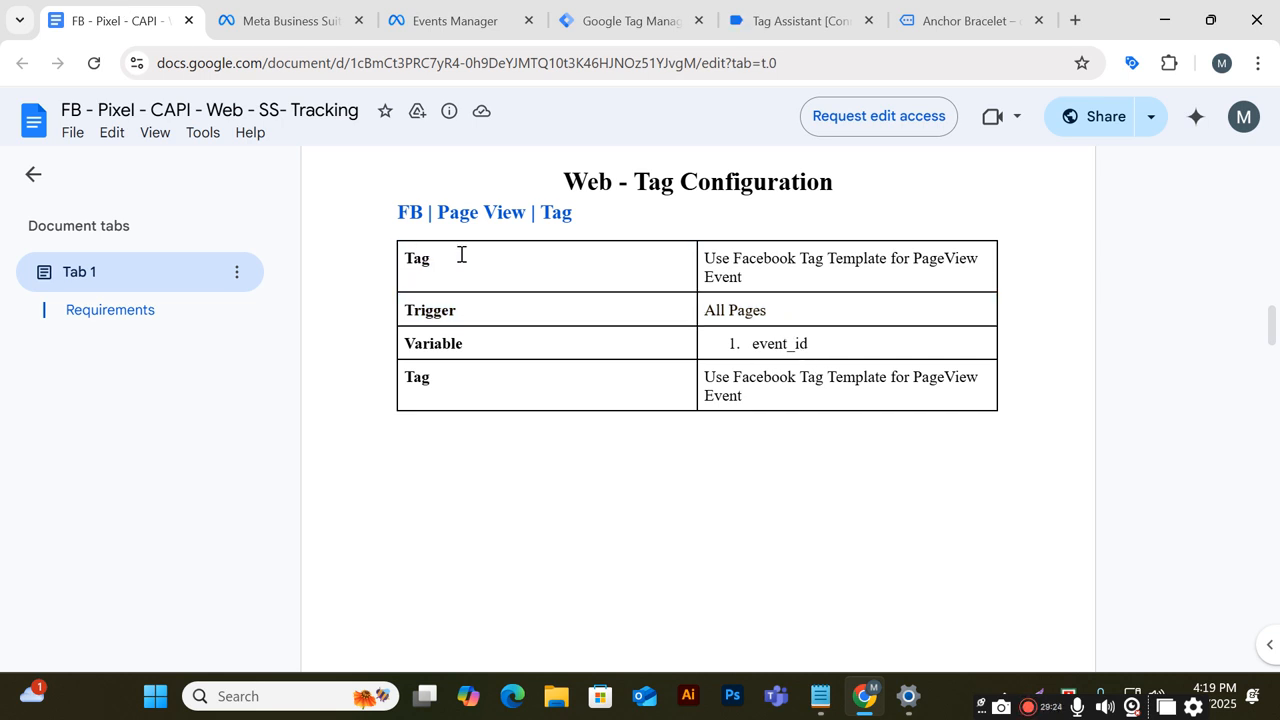
pyautogui.moveTo(744, 273); pyautogui.dragTo(613, 270)
pyautogui.moveTo(481, 318); pyautogui.dragTo(363, 321)
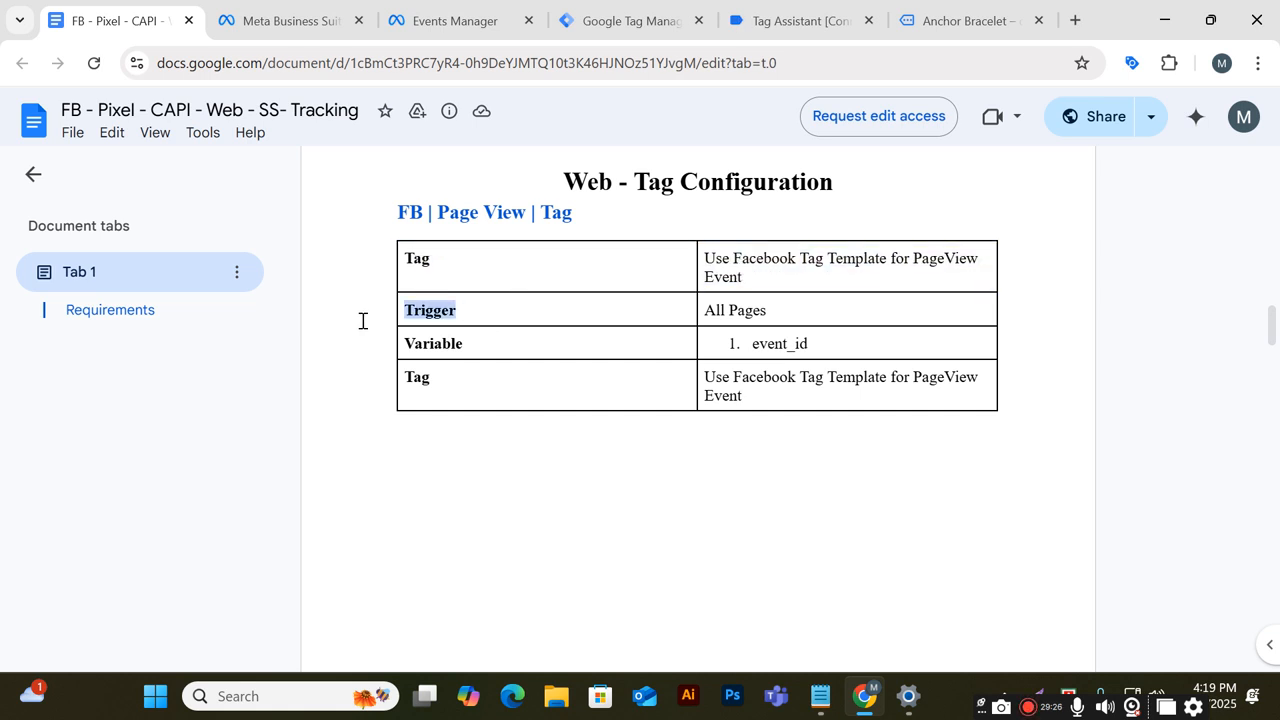
# Review the FB | add_to_cart | Tag configuration and its list of variables and parameters
pyautogui.scroll(-6, 749, 374)
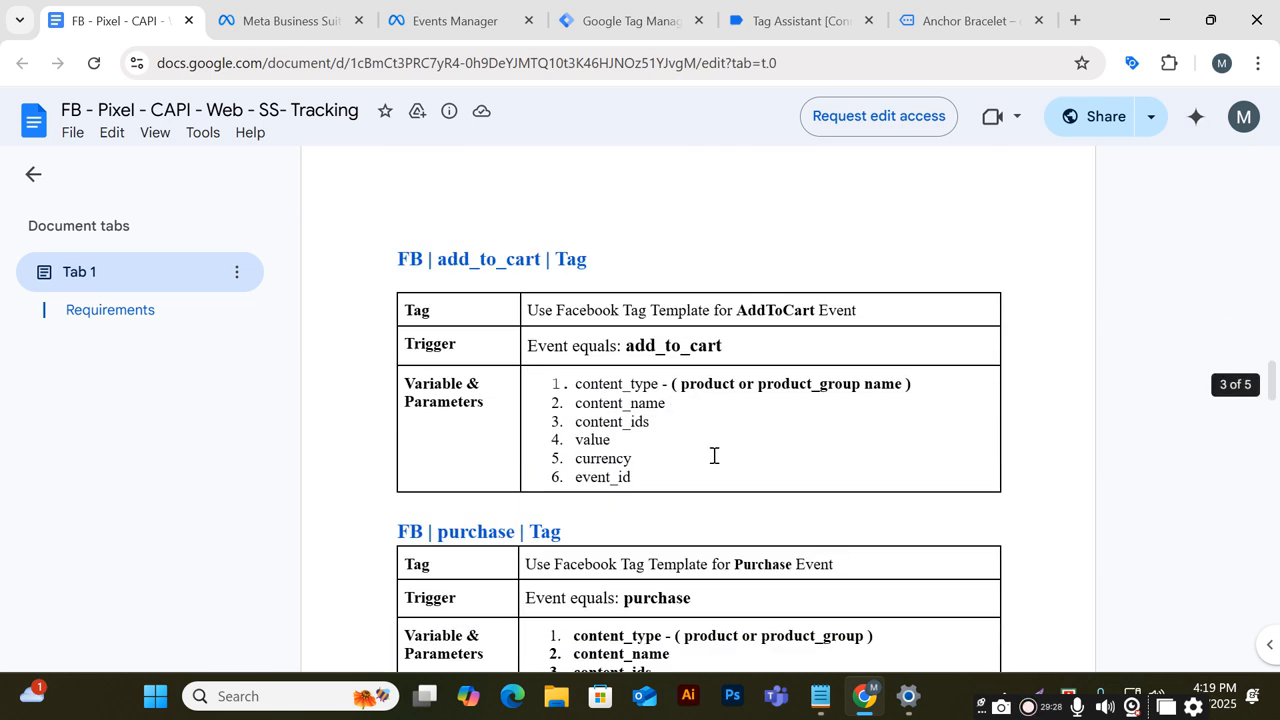
pyautogui.moveTo(409, 260); pyautogui.dragTo(633, 257)
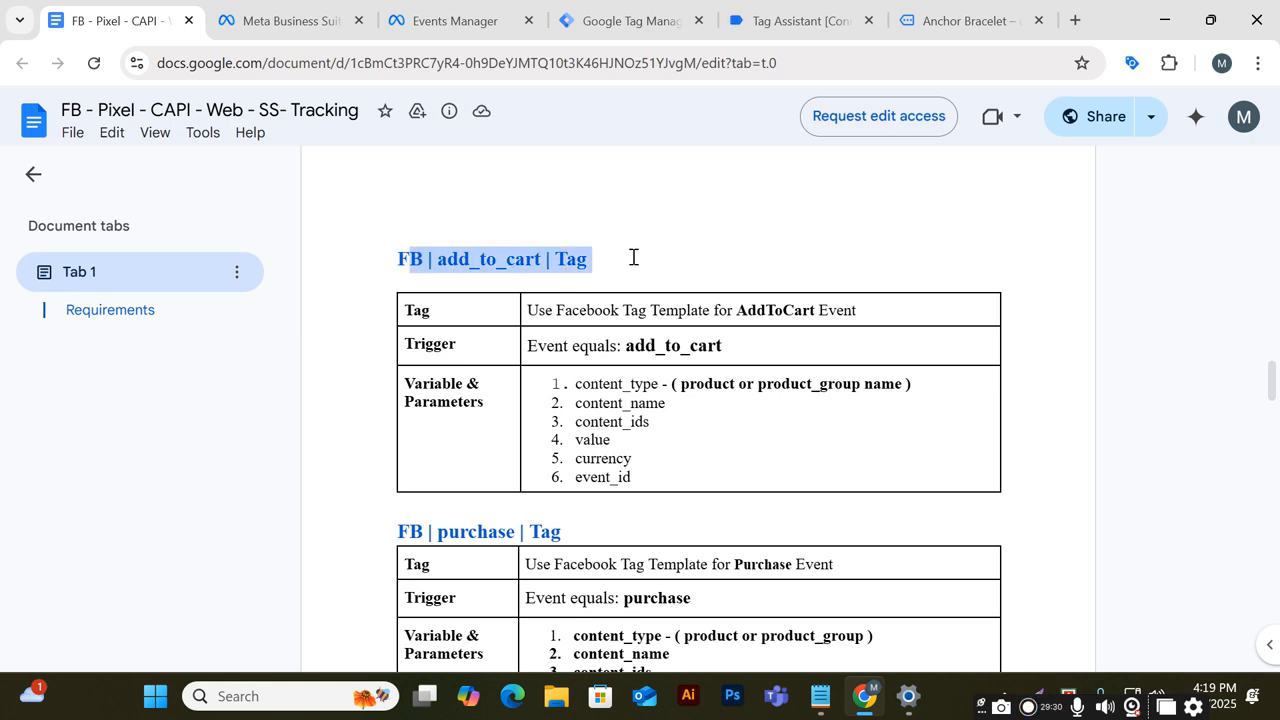
pyautogui.moveTo(524, 310); pyautogui.dragTo(877, 307)
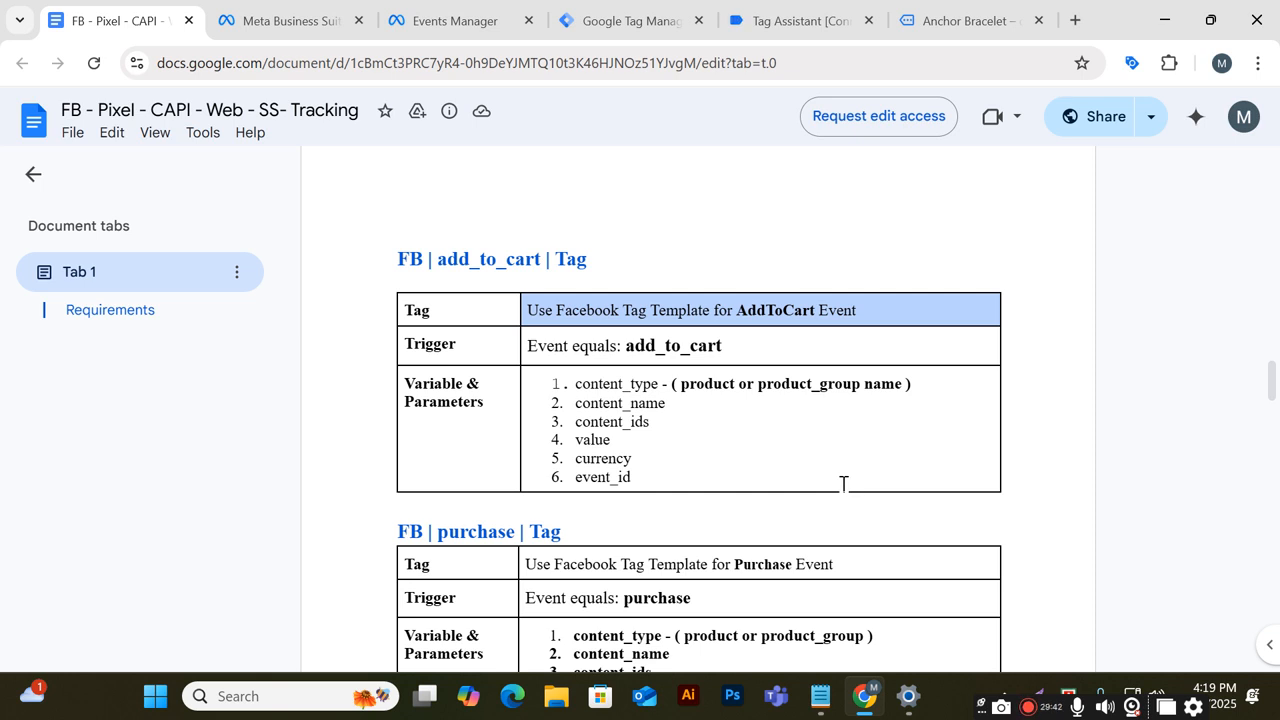
pyautogui.moveTo(632, 478); pyautogui.dragTo(558, 386)
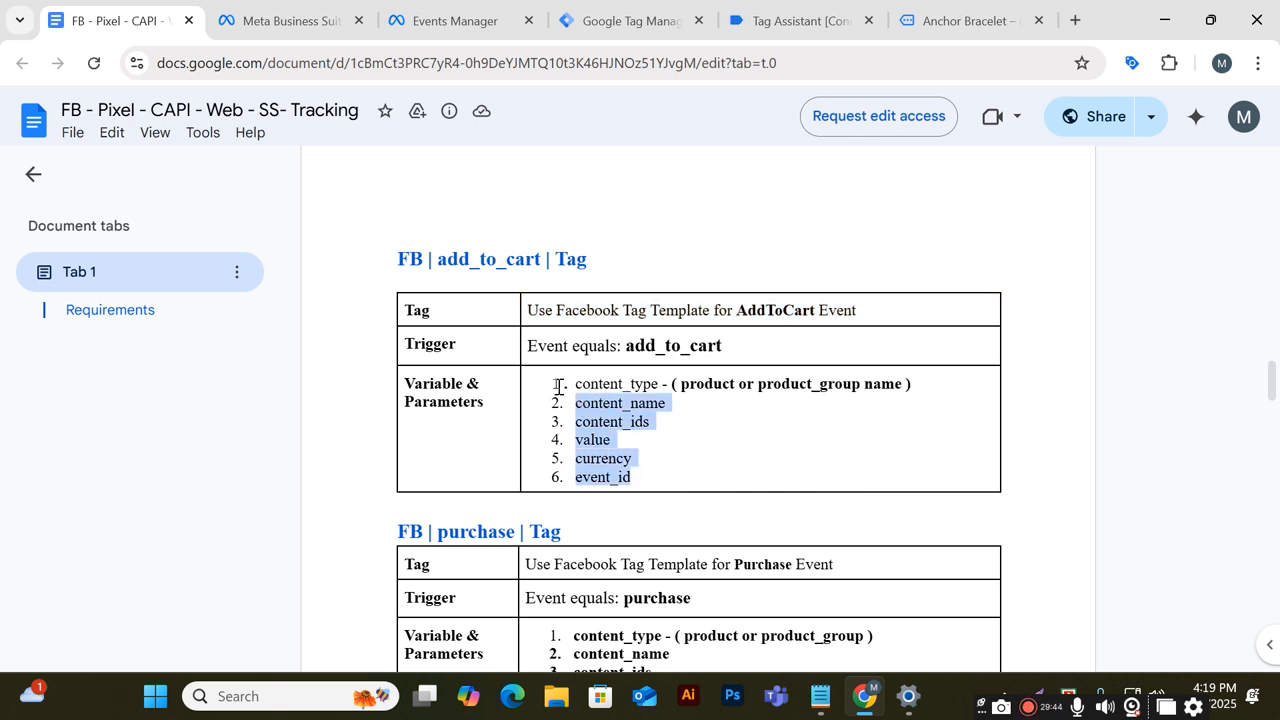
pyautogui.click(588, 390)
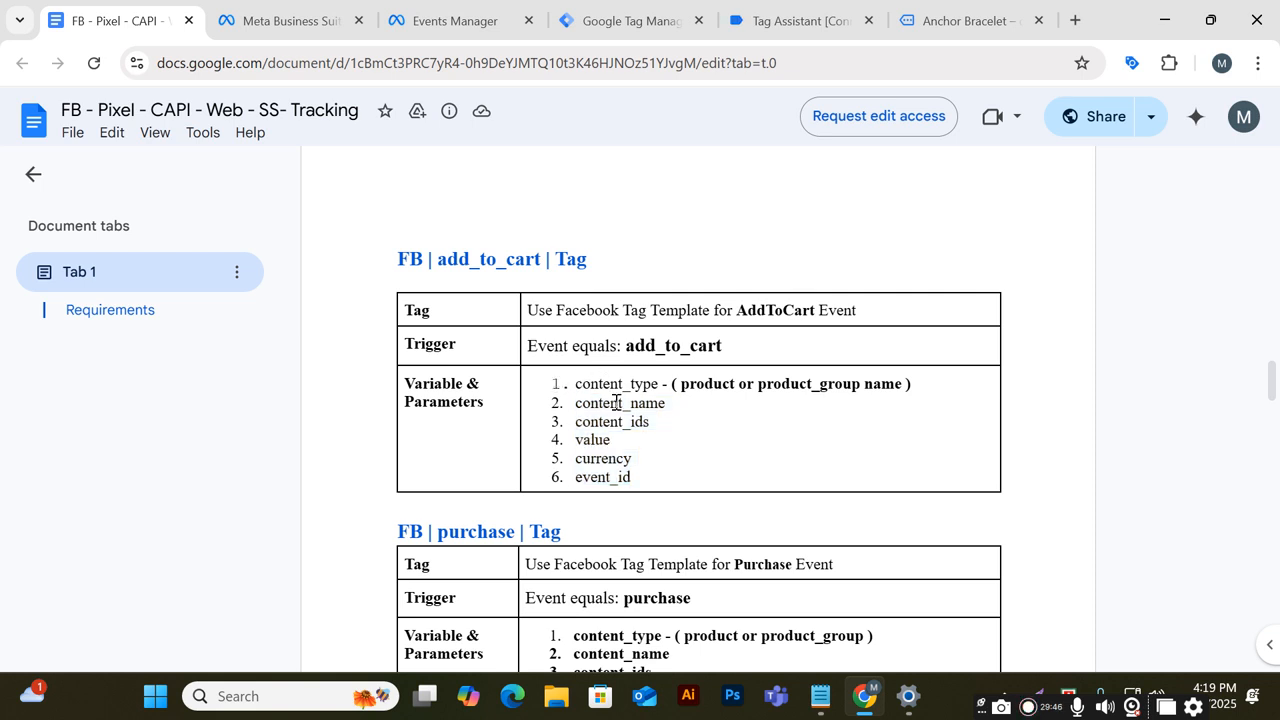
pyautogui.moveTo(606, 398); pyautogui.dragTo(633, 460)
pyautogui.scroll(3, 657, 523)
# Return to Tag Manager, open the Pageview tag and review its Facebook Pixel configuration
pyautogui.click(630, 20)
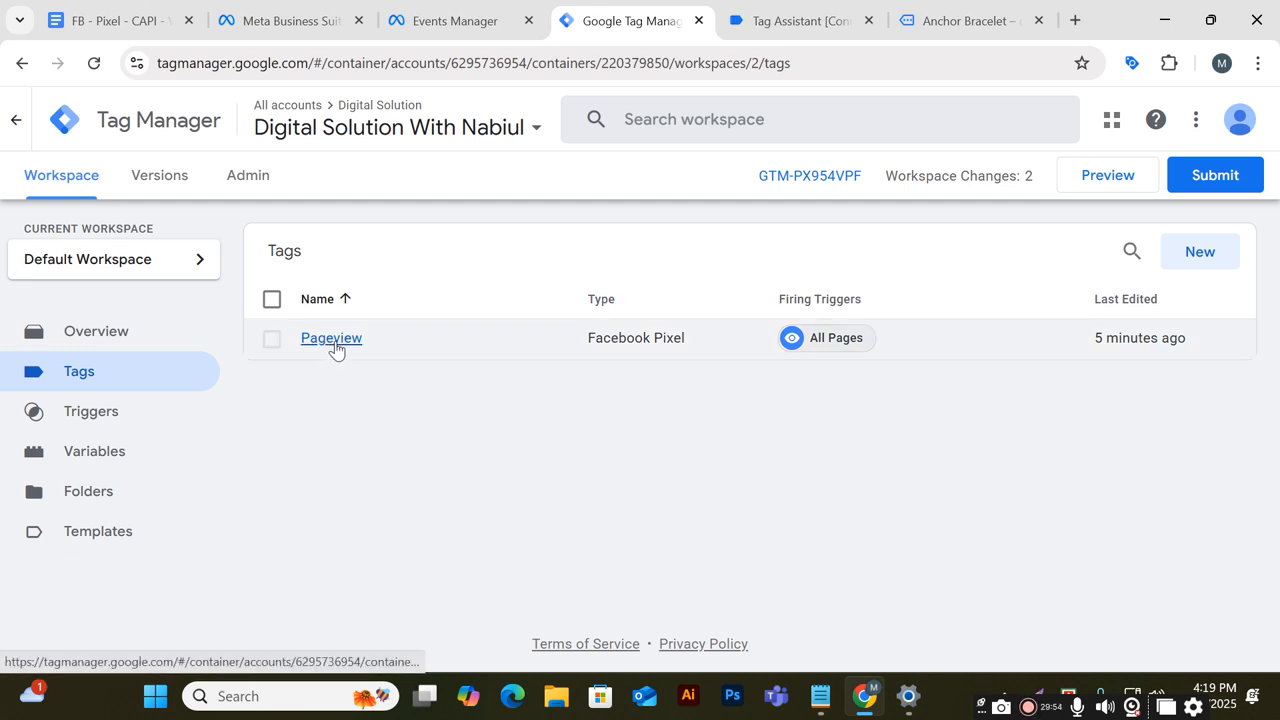
pyautogui.click(271, 340)
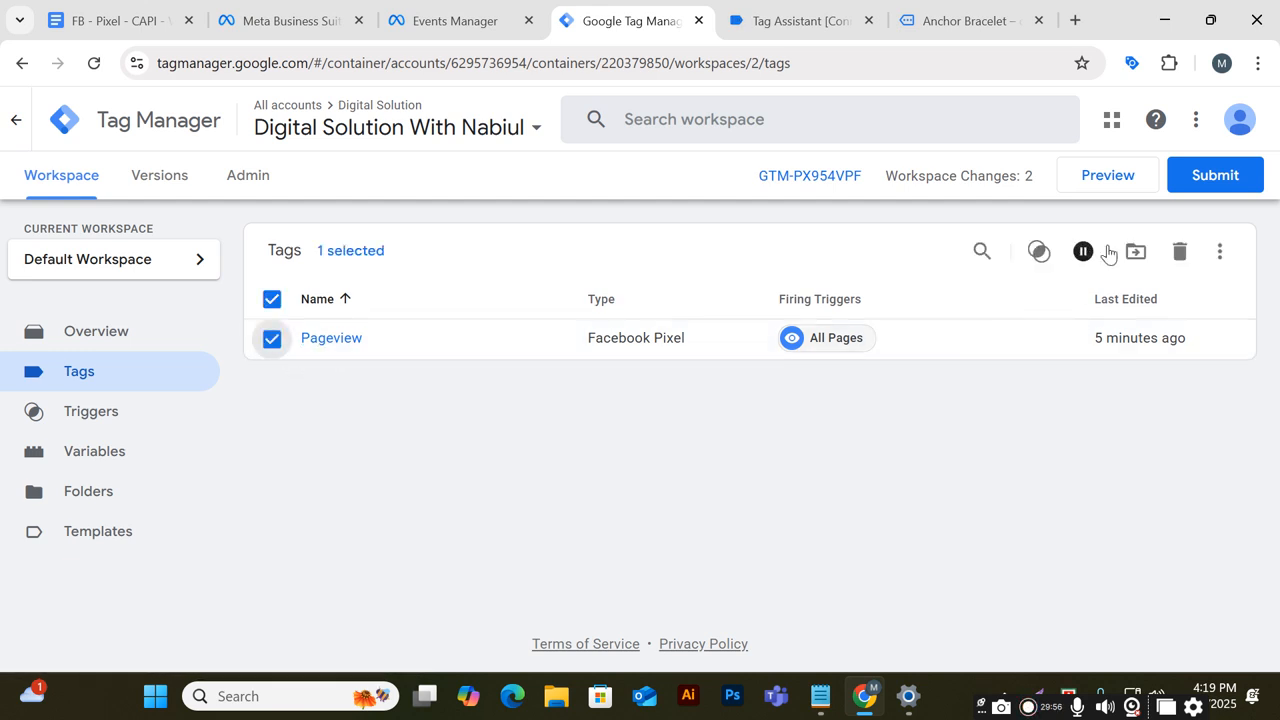
pyautogui.click(1219, 251)
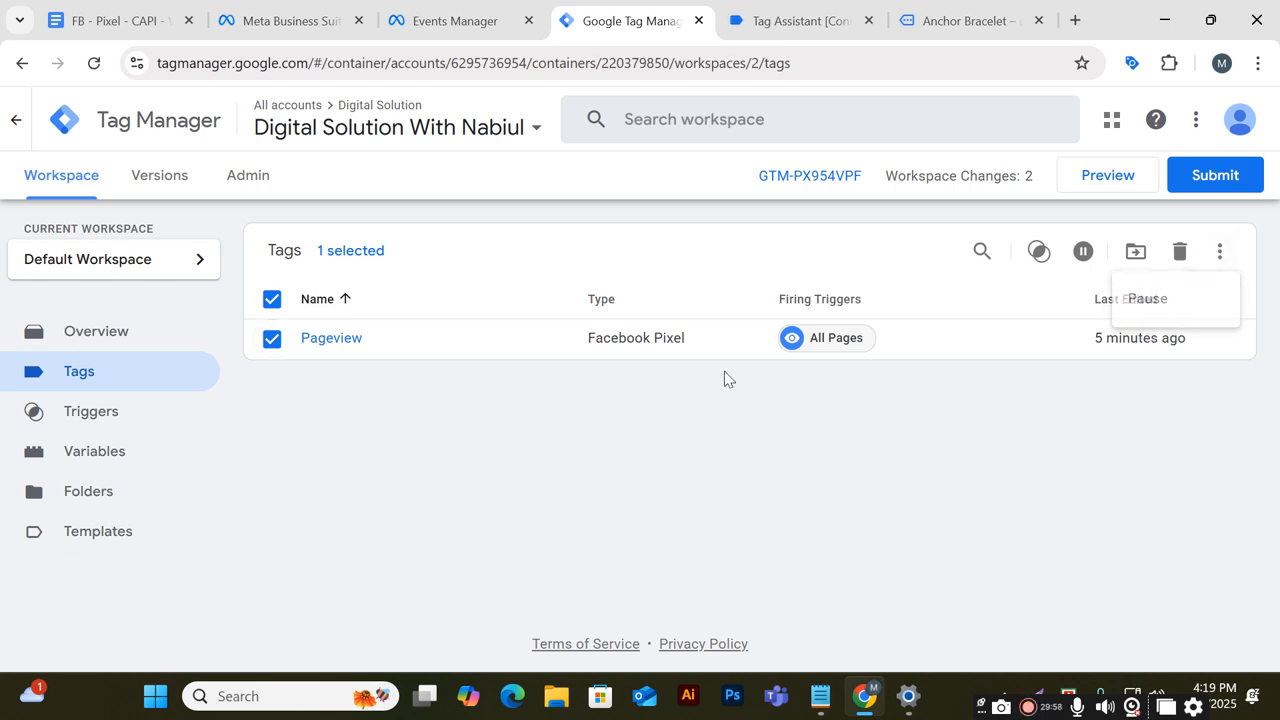
pyautogui.click(397, 343)
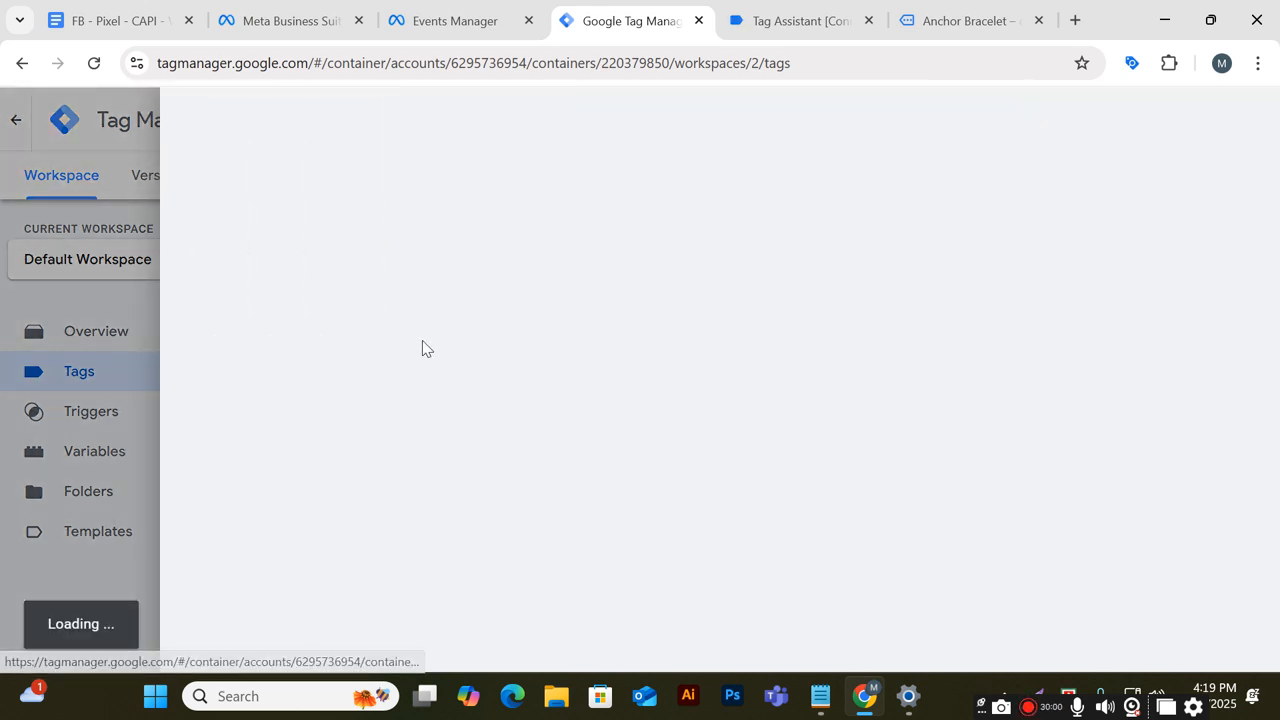
pyautogui.scroll(-1, 571, 402)
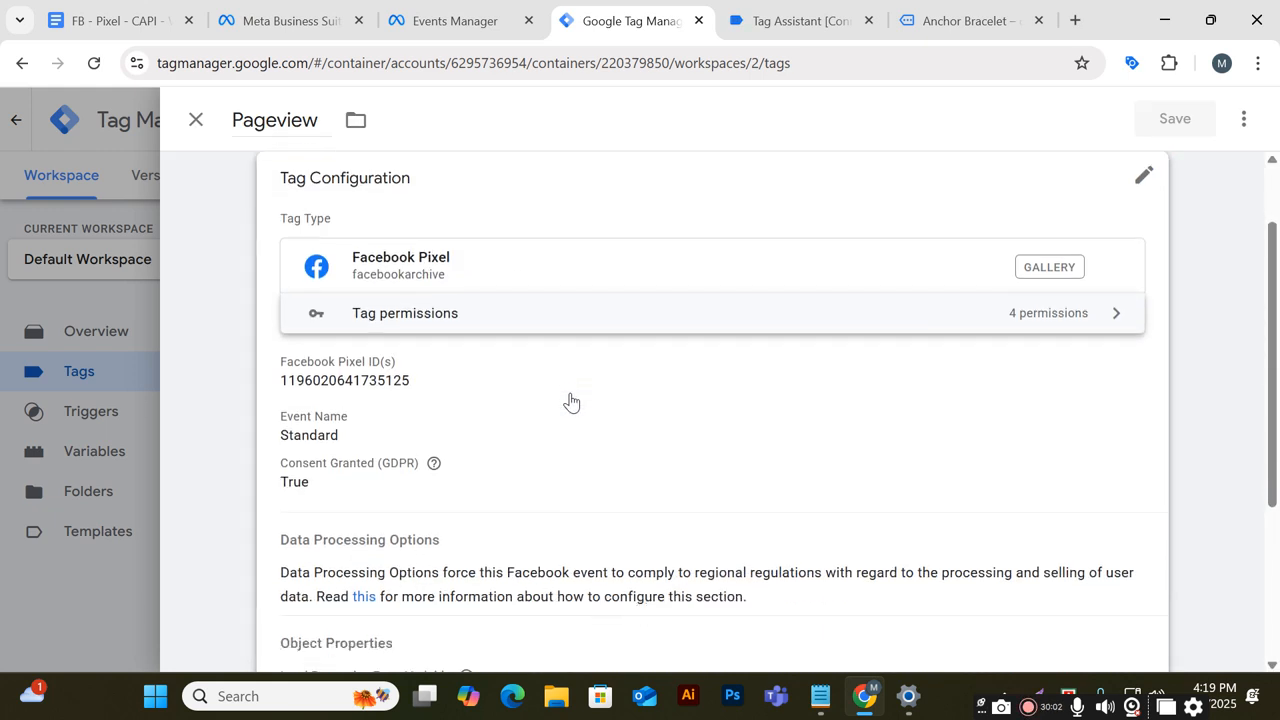
pyautogui.scroll(-3, 571, 402)
pyautogui.scroll(2, 569, 400)
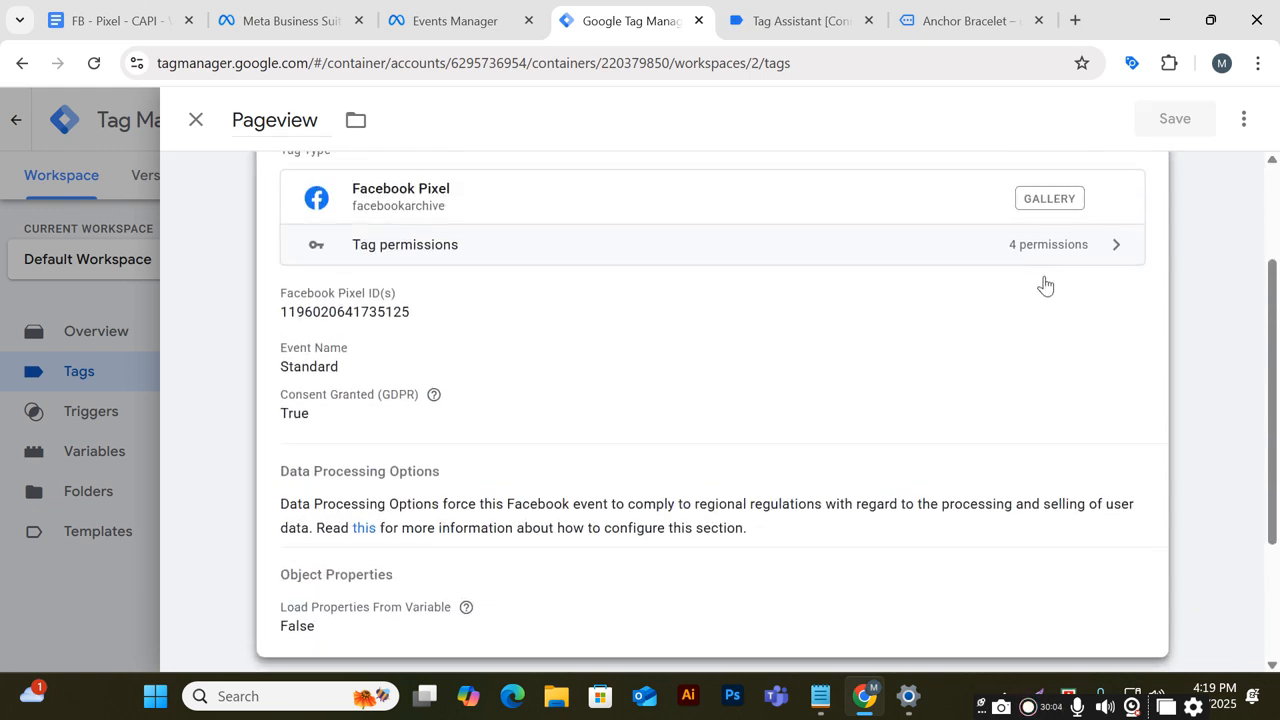
pyautogui.scroll(2, 1045, 286)
# Edit the Pageview tag configuration, expand Object Properties and add a new property row
pyautogui.click(1143, 272)
pyautogui.scroll(-7, 733, 383)
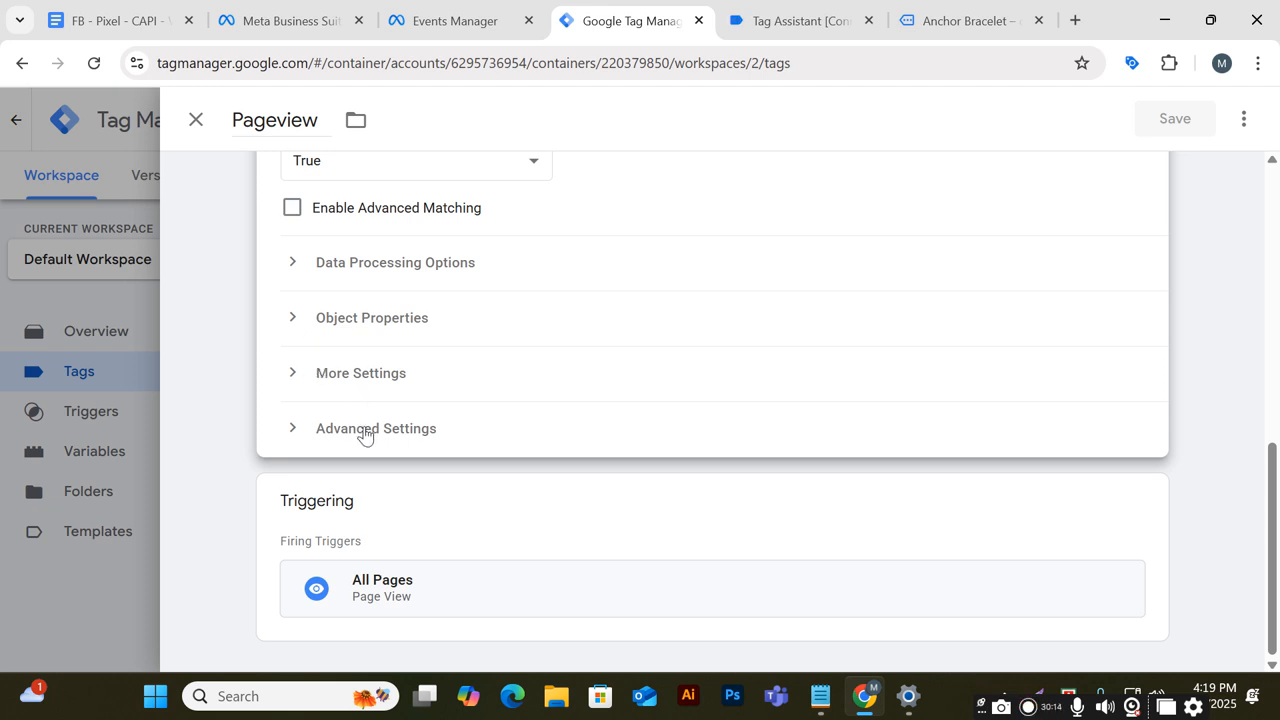
pyautogui.click(292, 321)
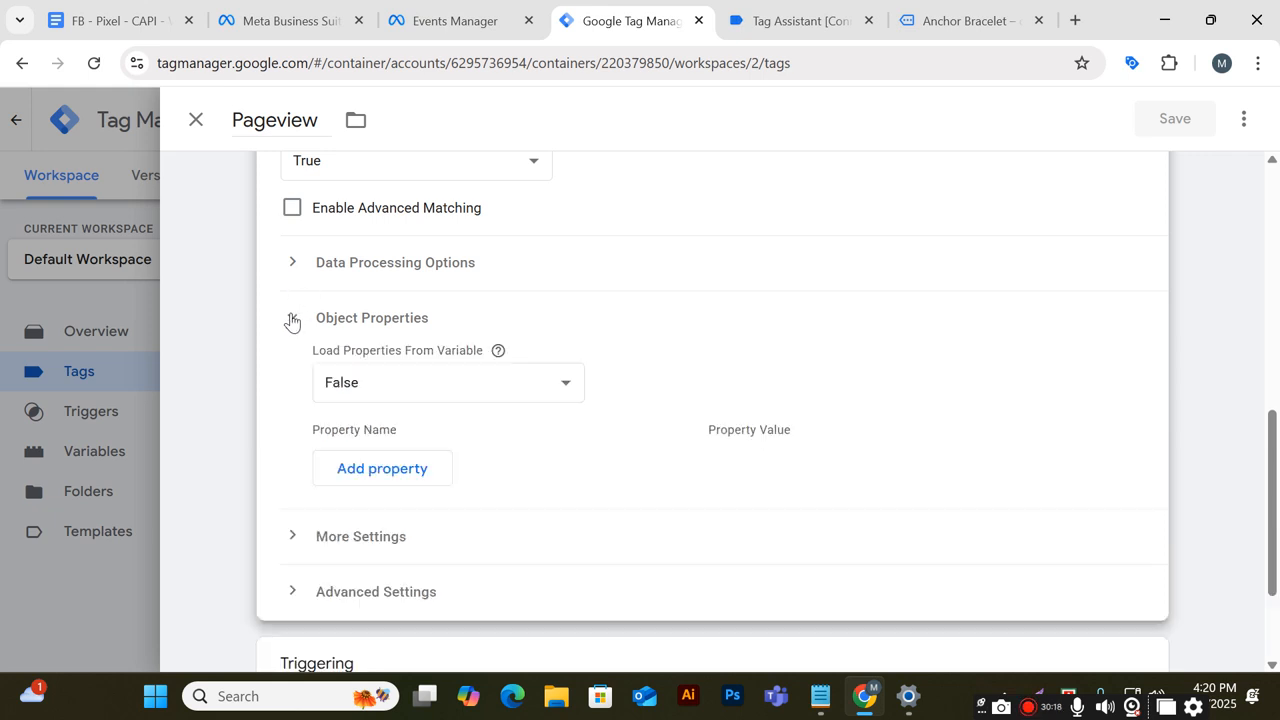
pyautogui.scroll(-2, 443, 391)
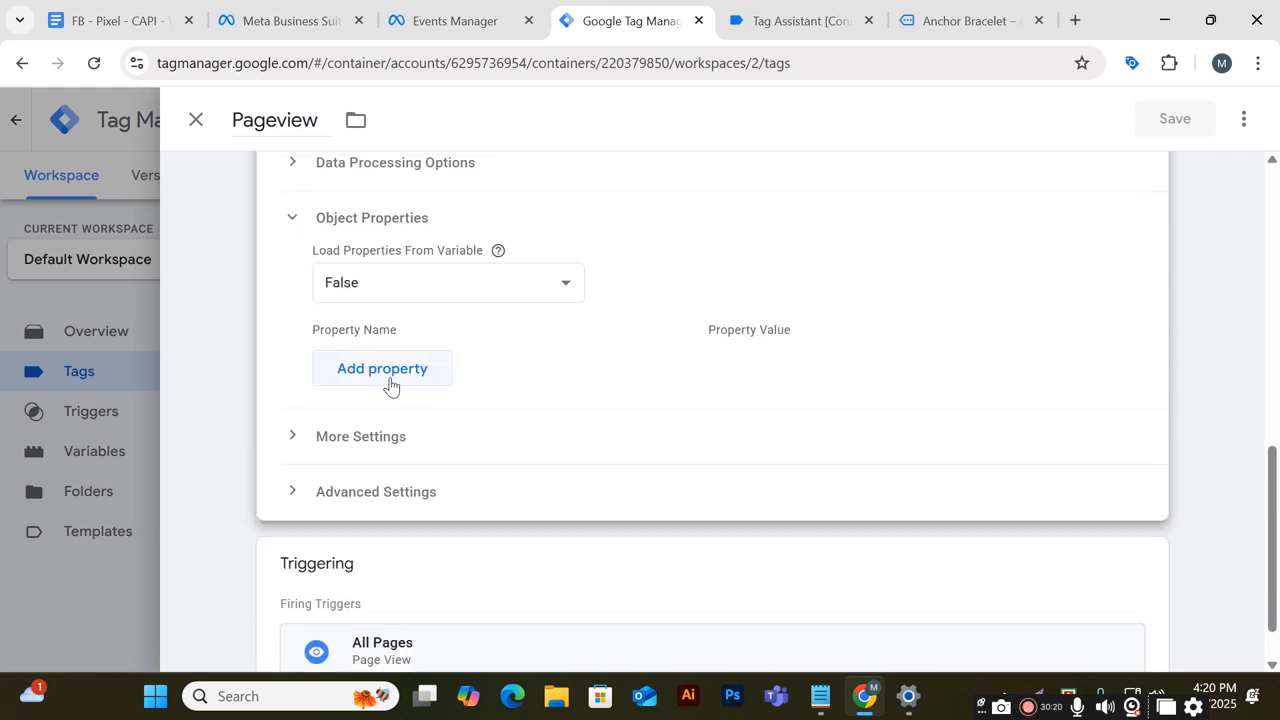
pyautogui.click(390, 378)
pyautogui.click(504, 366)
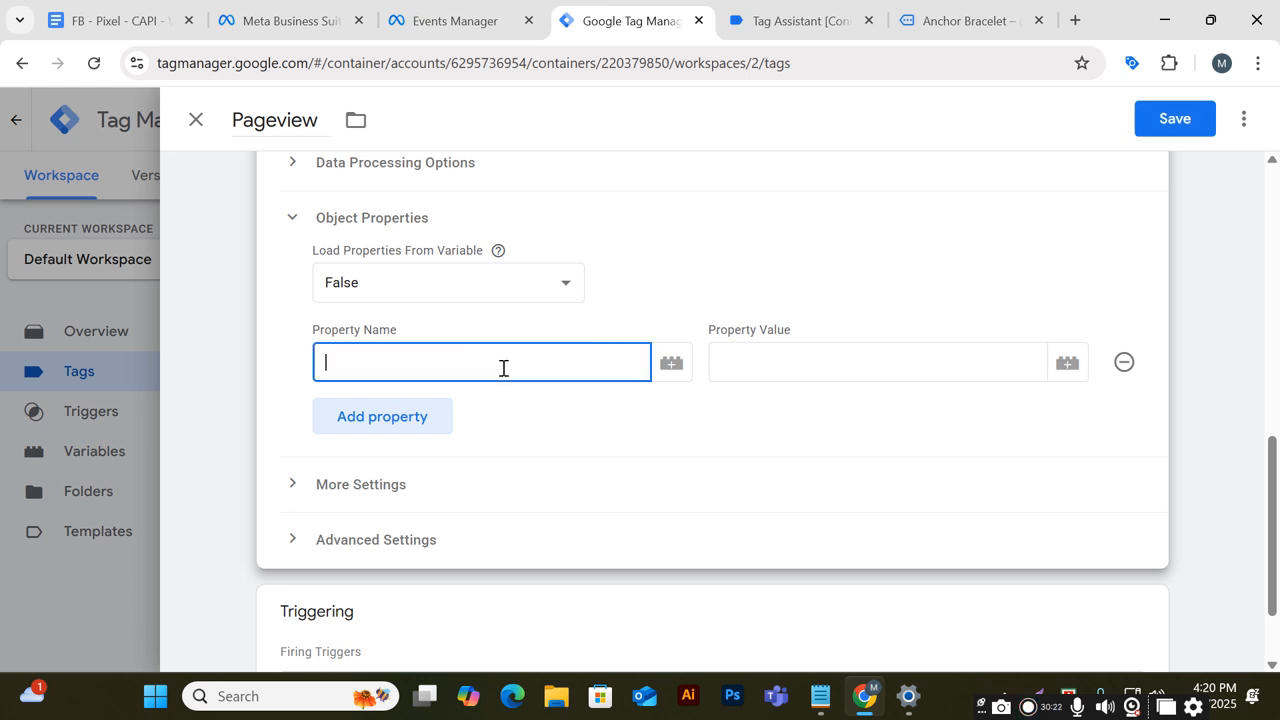
# Review the add_to_cart parameters and the User-Defined Variables table in the tracking document
pyautogui.click(140, 15)
pyautogui.scroll(-3, 795, 534)
pyautogui.scroll(2, 794, 543)
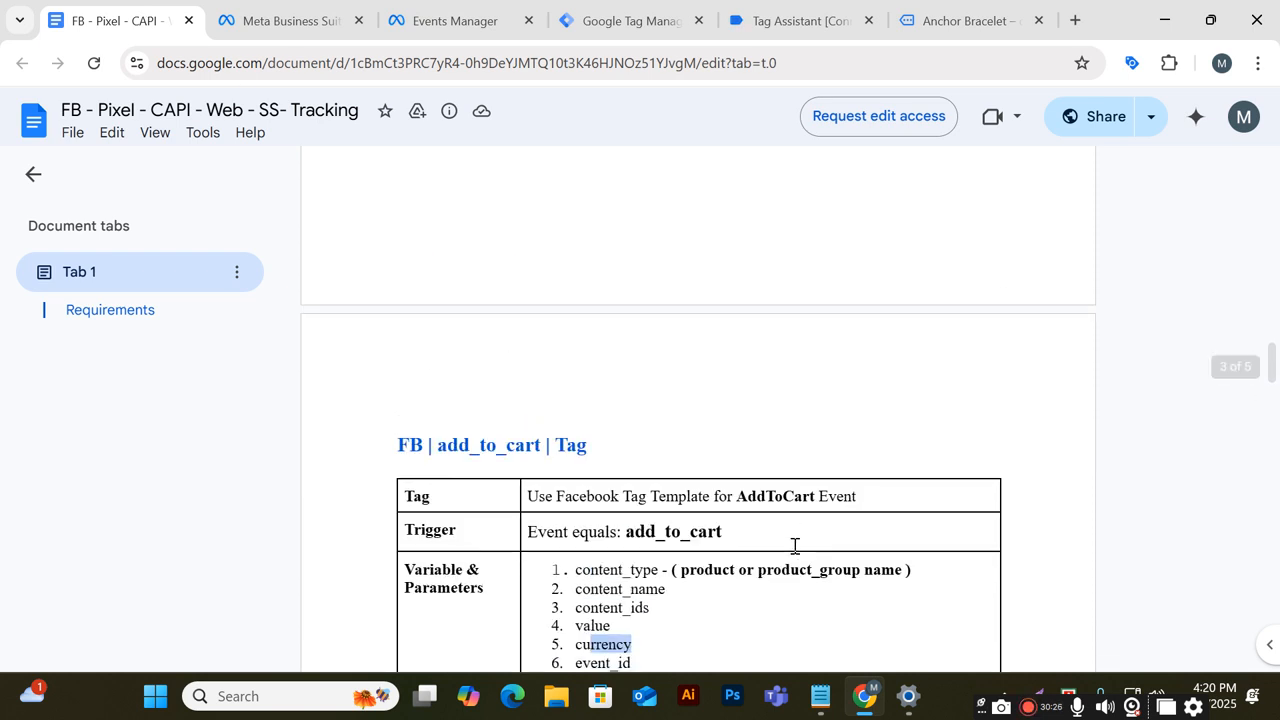
pyautogui.scroll(-1, 794, 543)
pyautogui.click(629, 556)
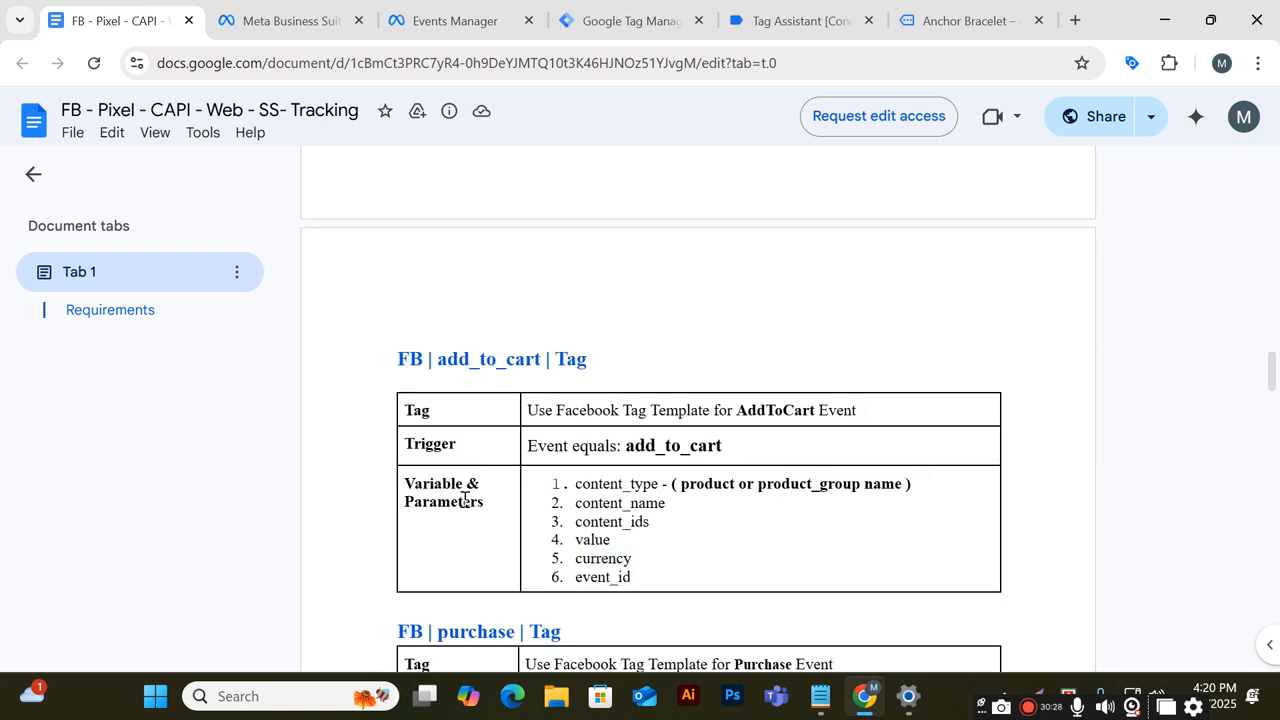
pyautogui.moveTo(629, 576); pyautogui.dragTo(559, 483)
pyautogui.click(703, 534)
pyautogui.scroll(15, 703, 534)
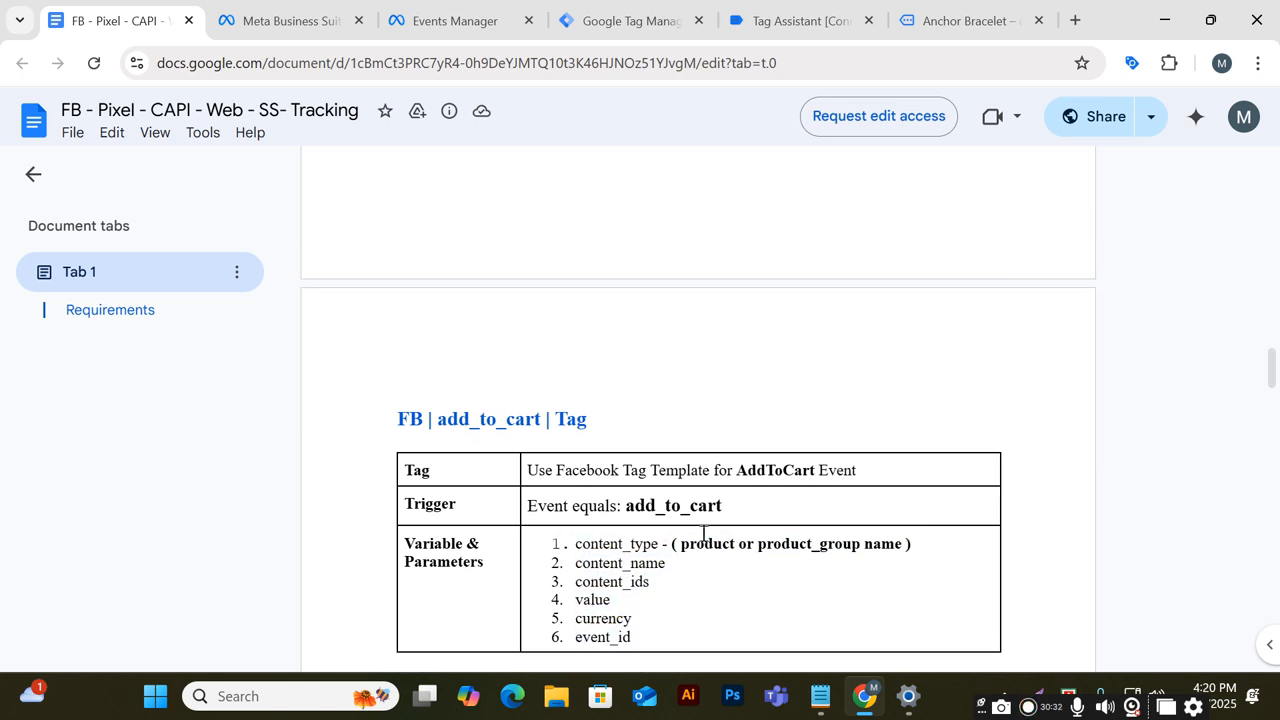
pyautogui.scroll(15, 703, 534)
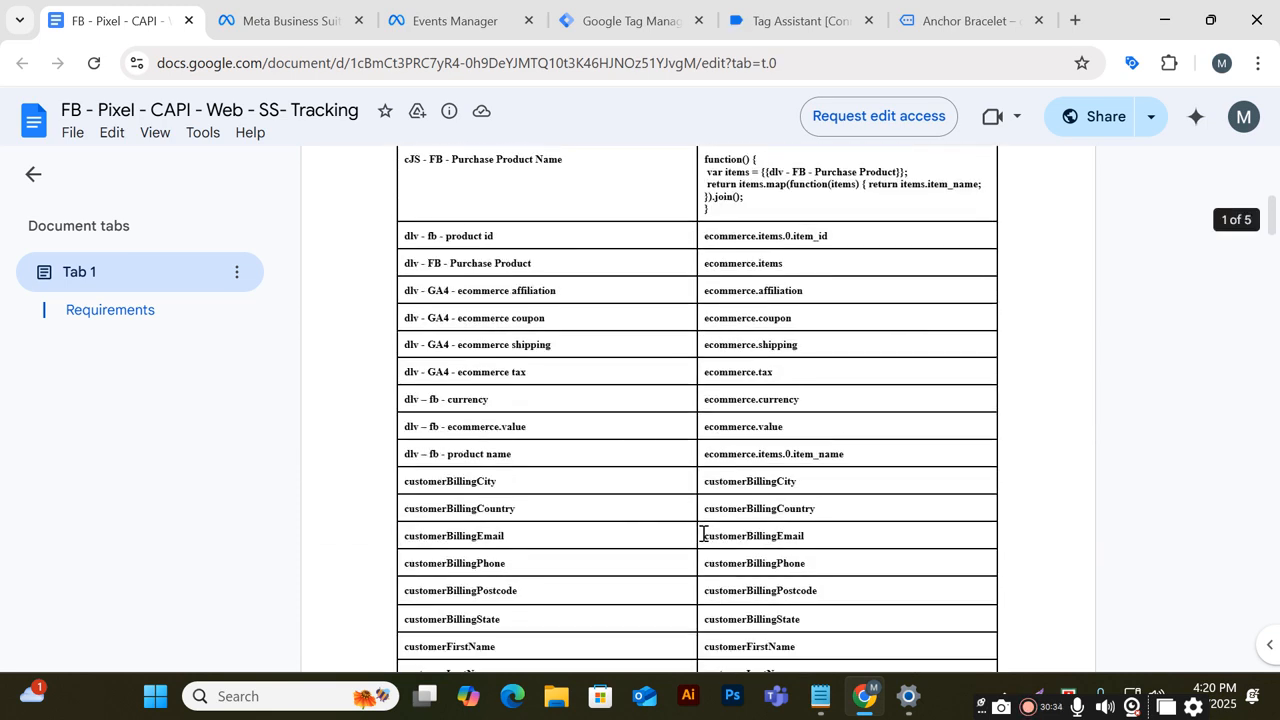
pyautogui.scroll(-2, 686, 534)
pyautogui.moveTo(409, 226); pyautogui.dragTo(848, 508)
pyautogui.scroll(-3, 901, 548)
pyautogui.scroll(-1, 871, 543)
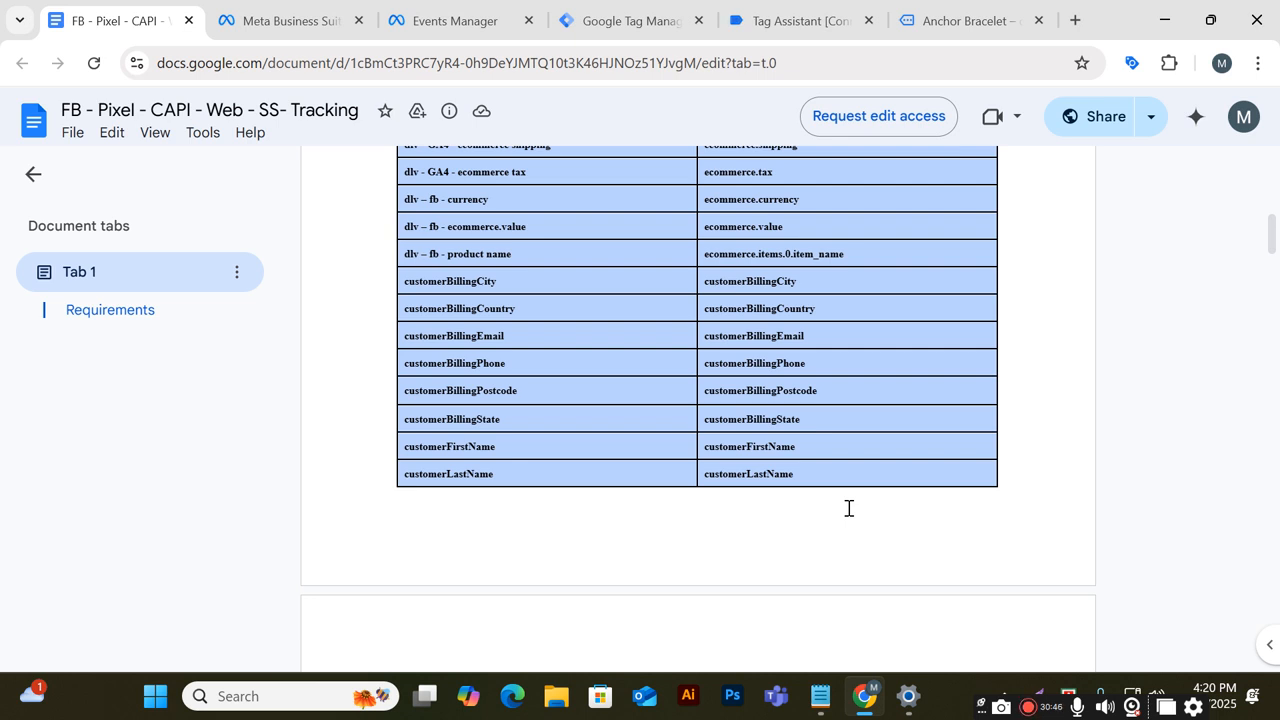
pyautogui.scroll(10, 855, 495)
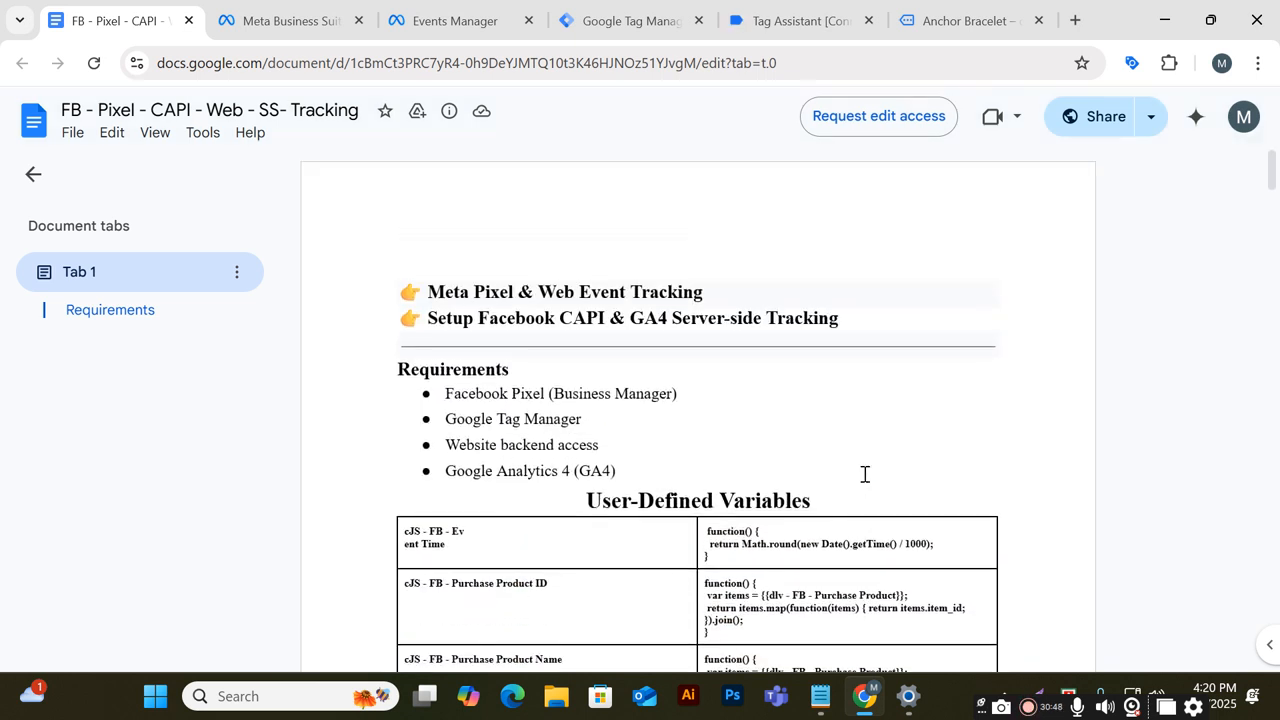